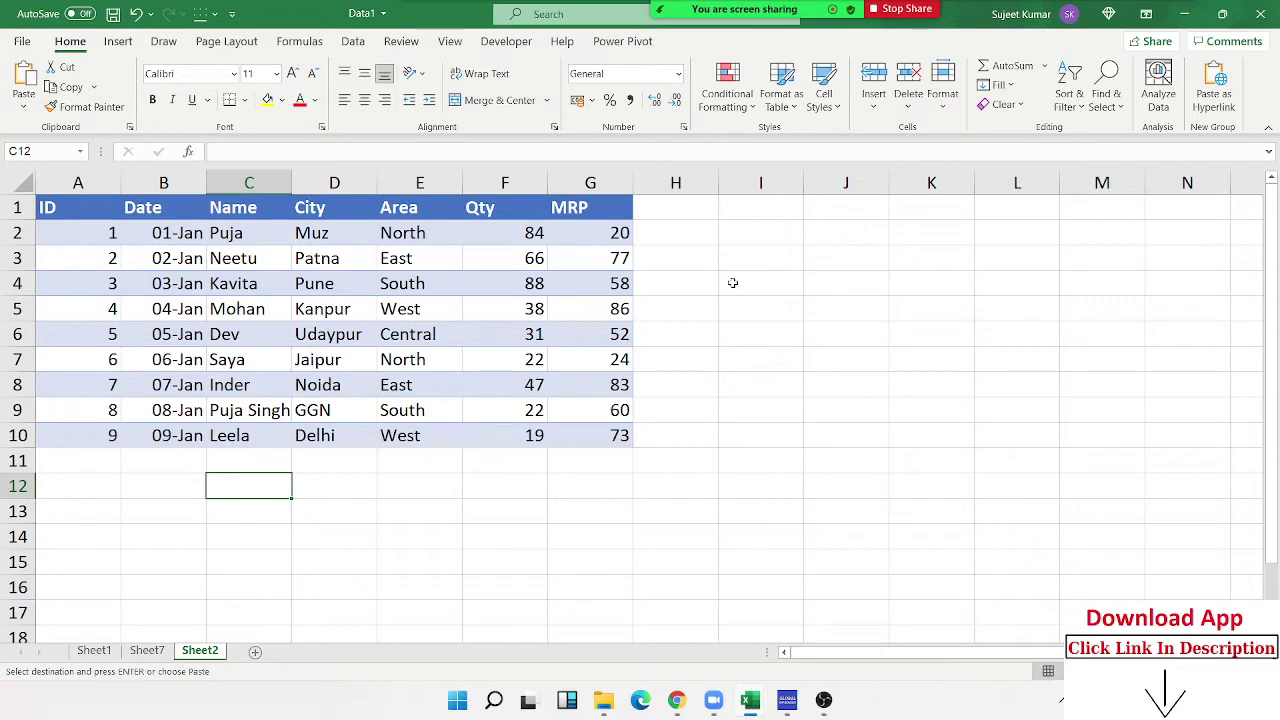
Step: Mute the meeting microphone and briefly check the participants list
mouse_move(795, 5)
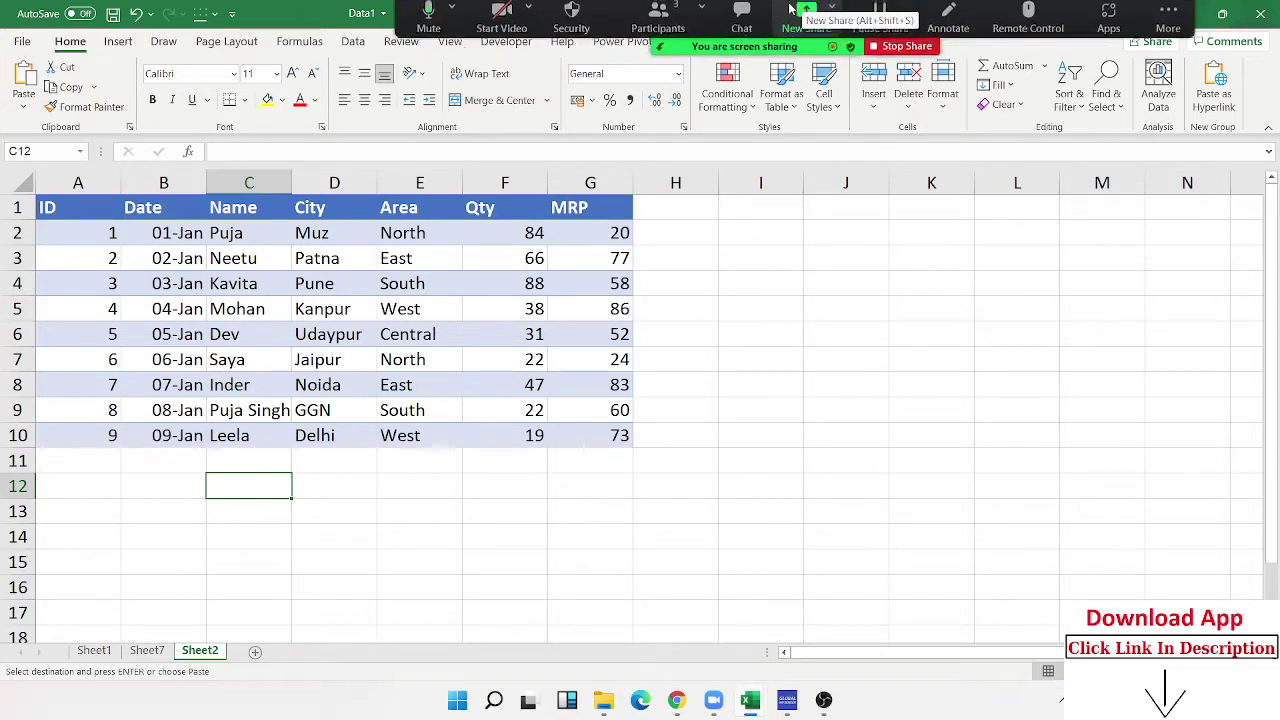
left_click(428, 18)
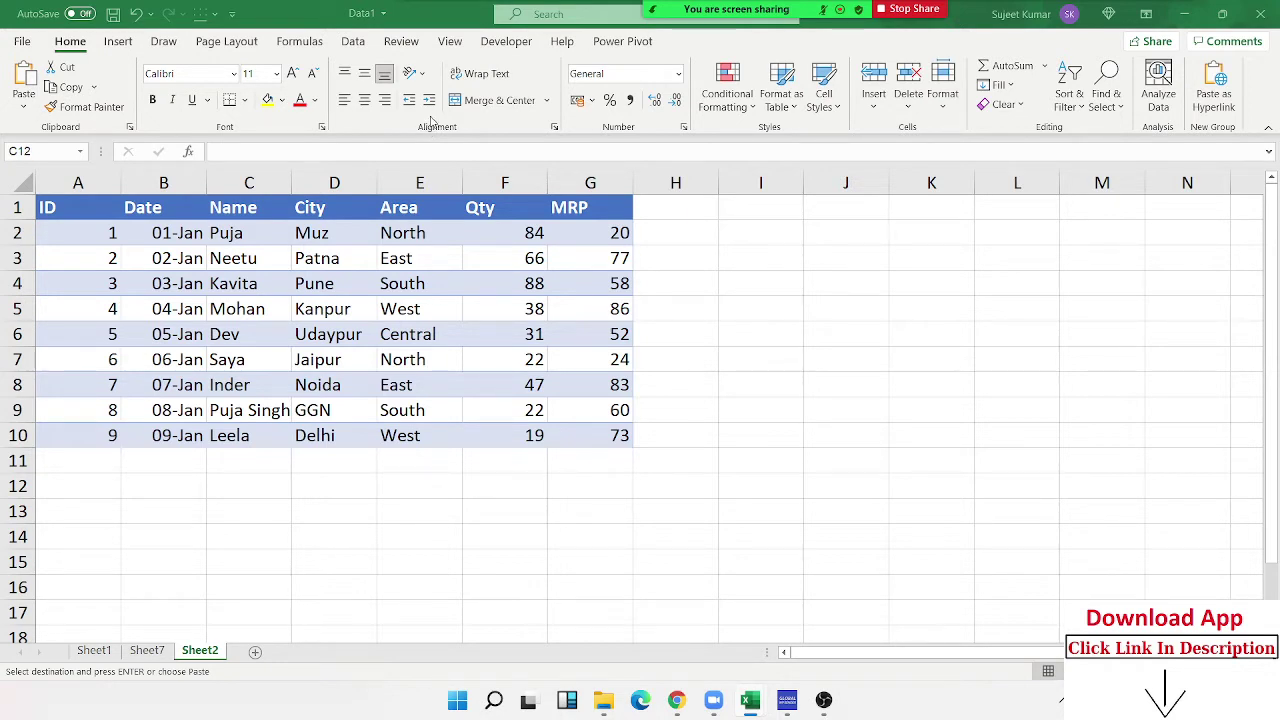
left_click(670, 28)
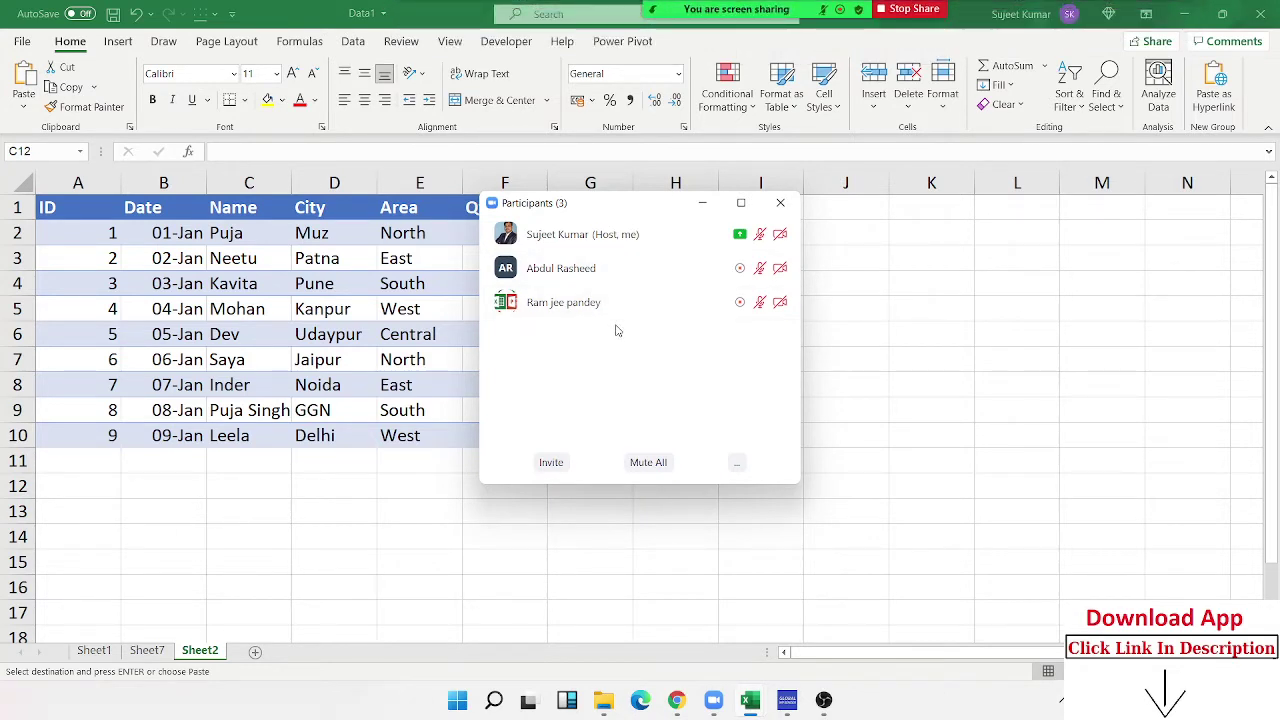
left_click(791, 210)
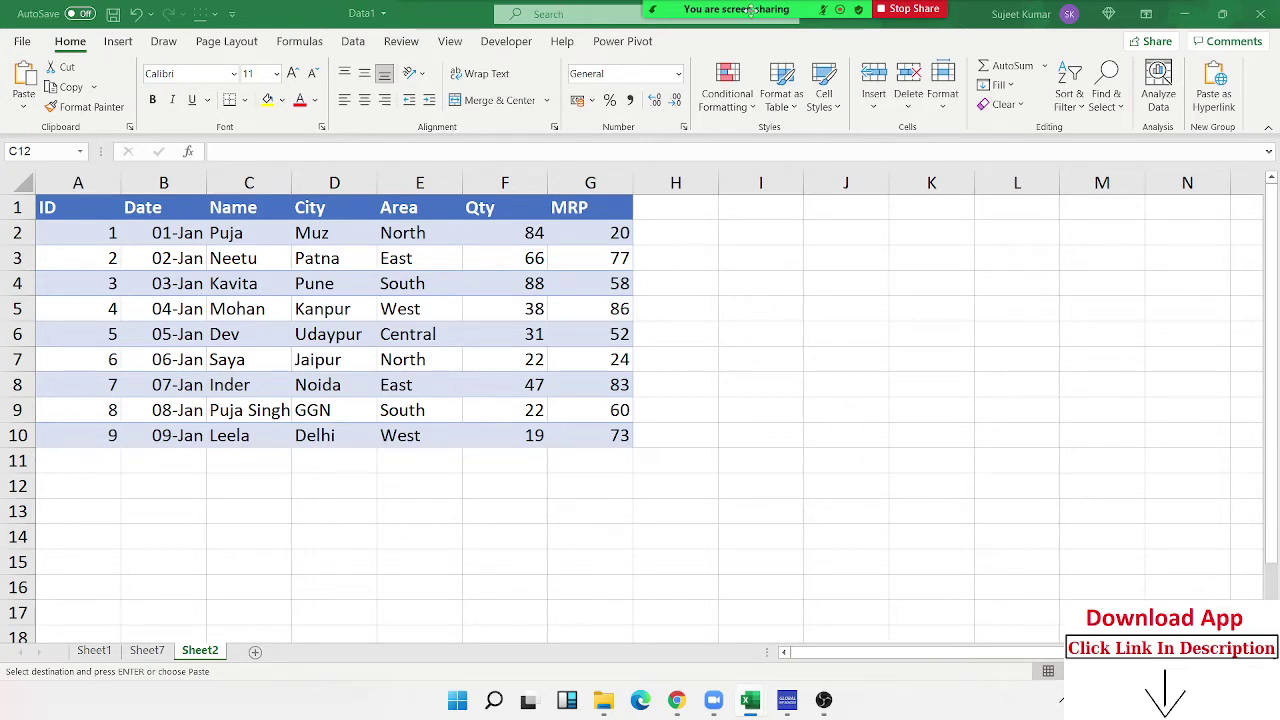
mouse_move(750, 10)
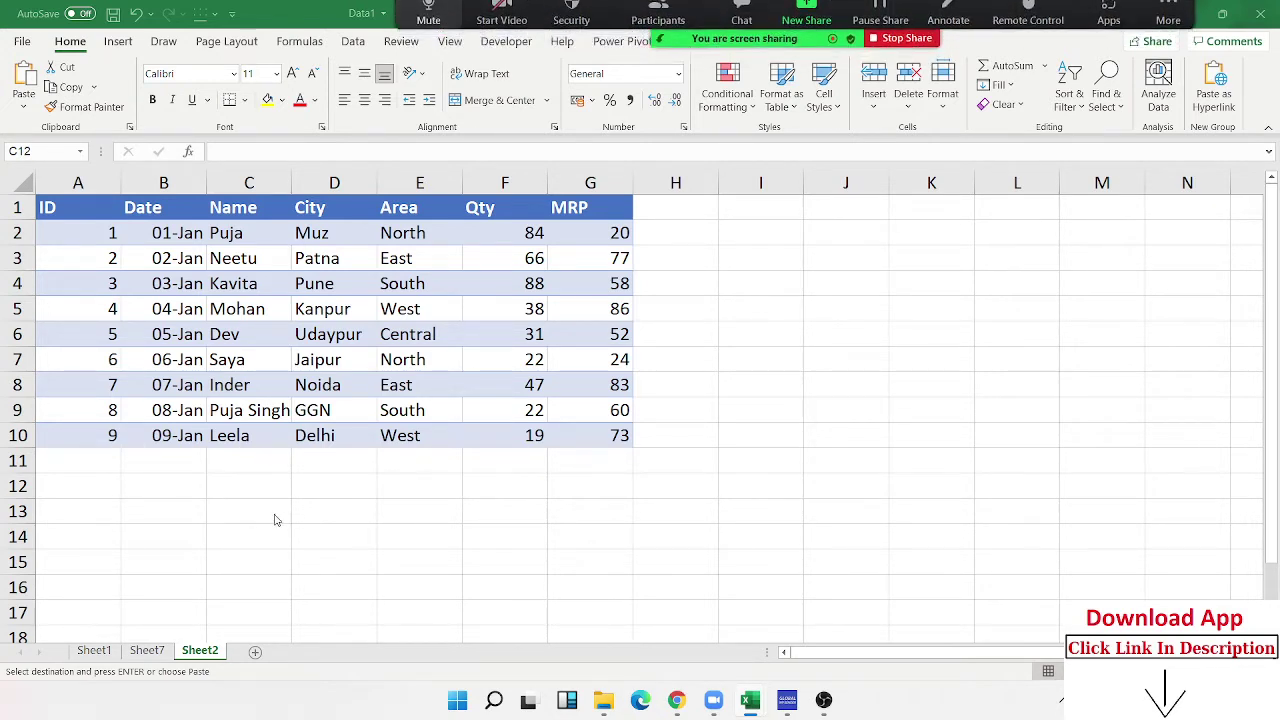
Step: Enter lookup ID 8 in C14 and the heading Name in D13
left_click(230, 256)
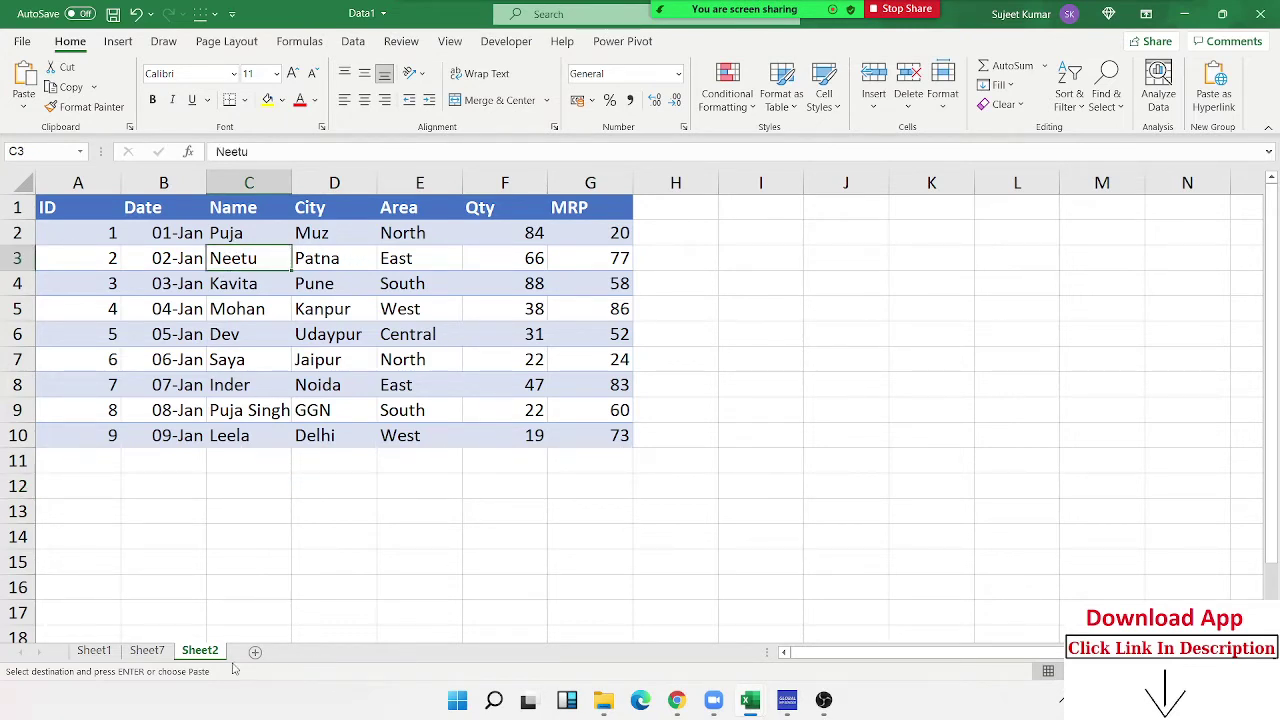
left_click_drag(100, 235, 600, 385)
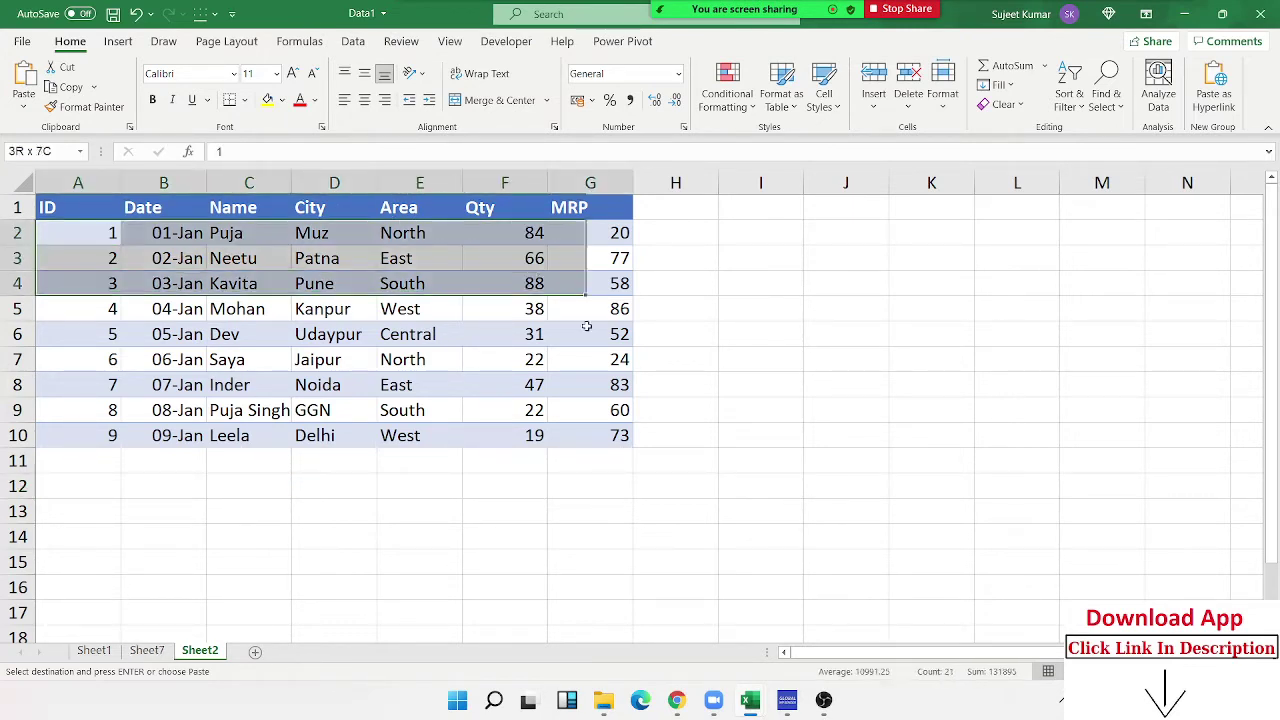
left_click(281, 537)
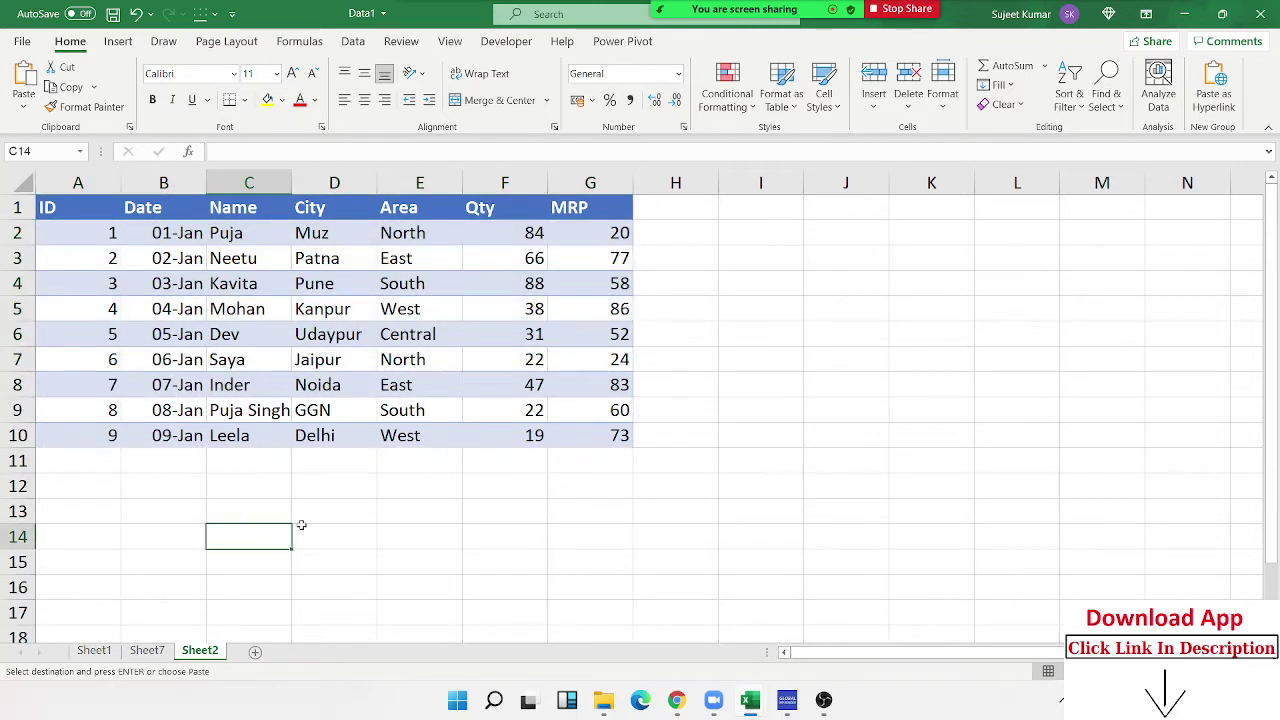
type("8")
key("Right")
key("Right")
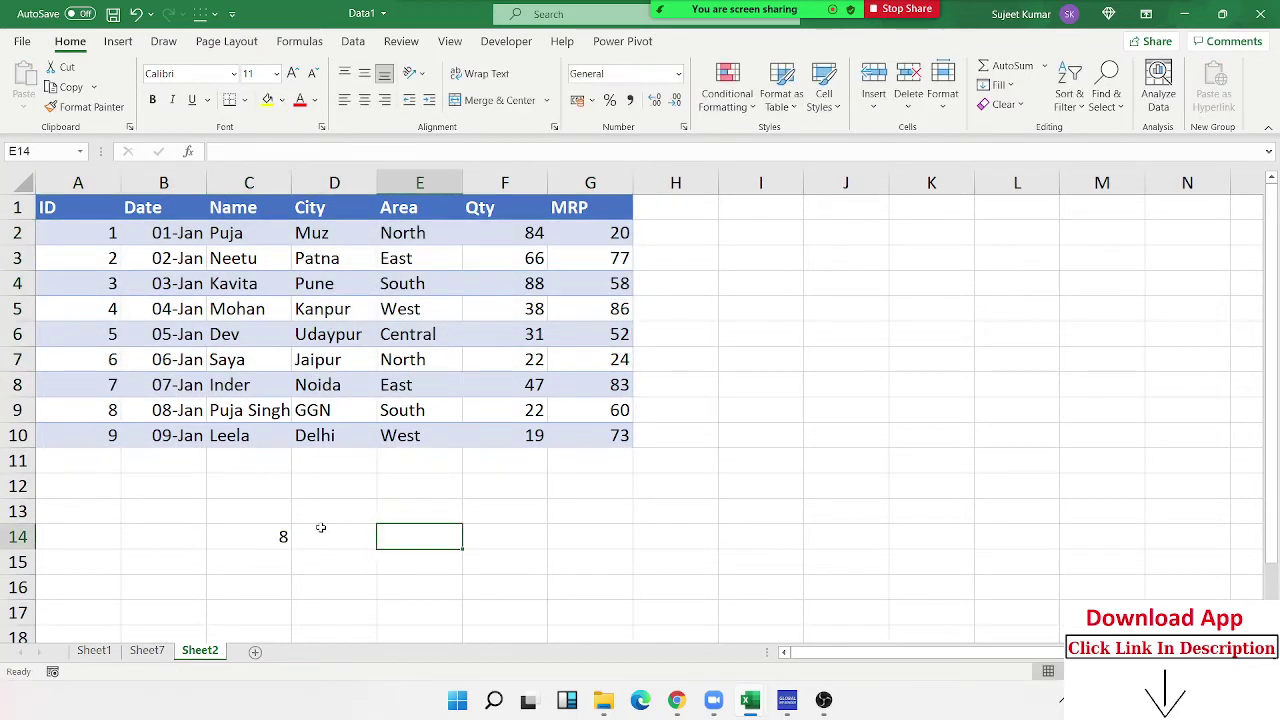
key("Up")
key("Left")
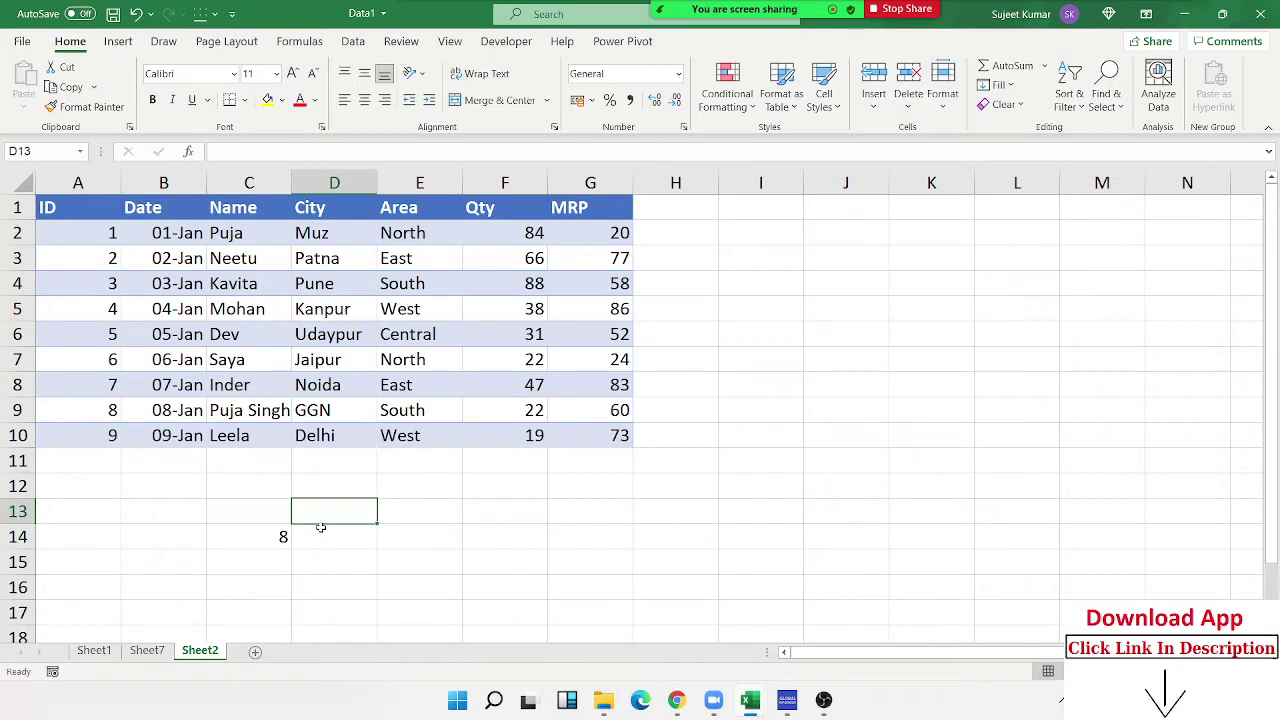
type("Name")
key("Return")
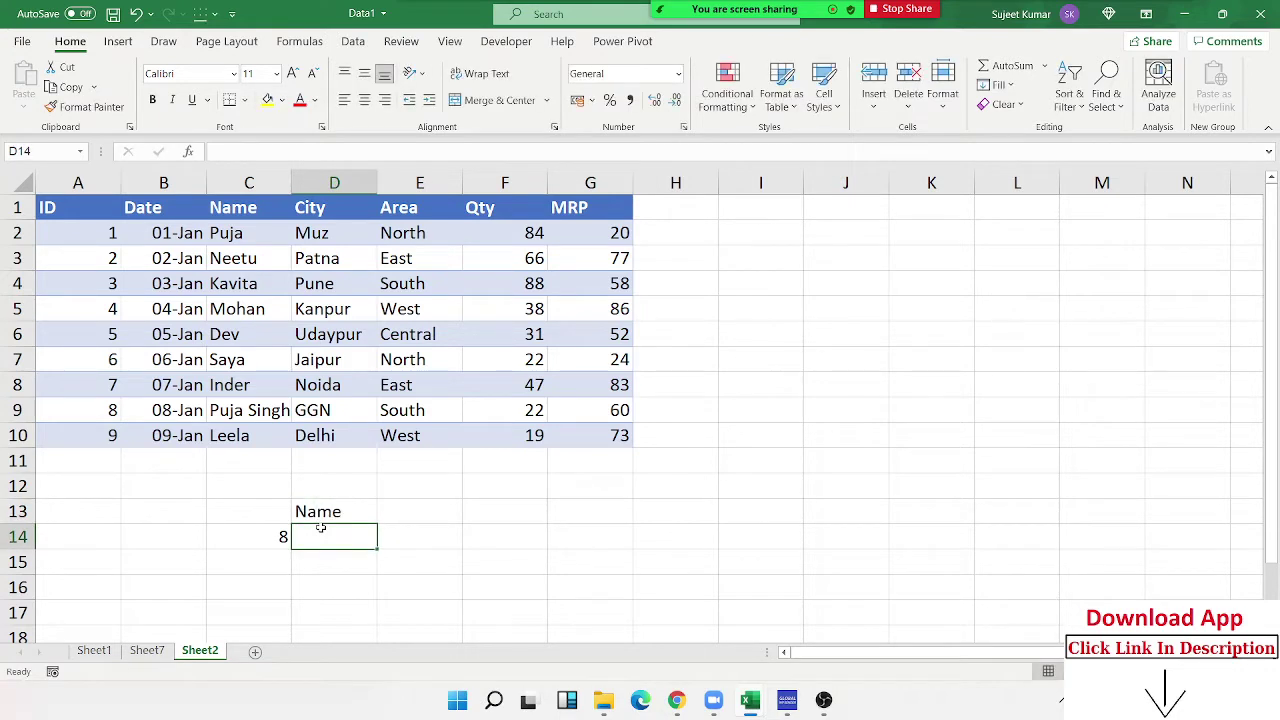
Step: Enter =VLOOKUP(C14,A1:G10,2,0) in D14 to return the name for ID 8
type("=vl")
key("Tab")
key("Left")
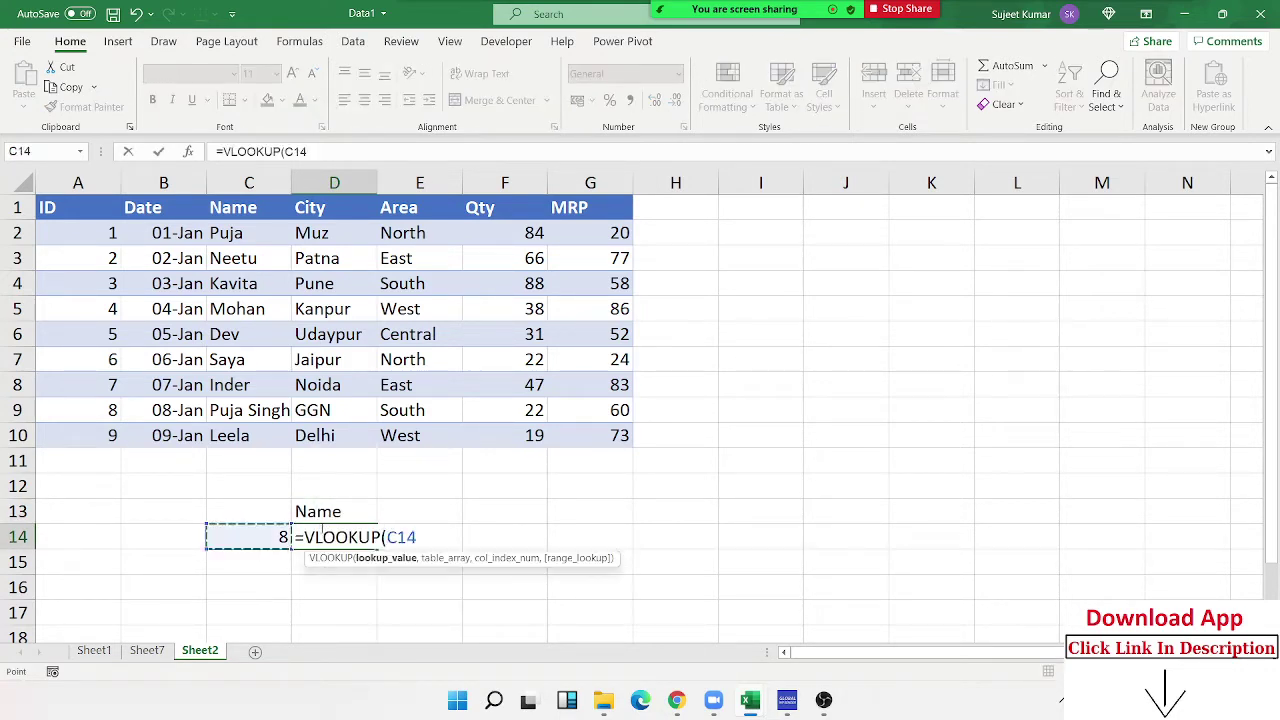
type(",")
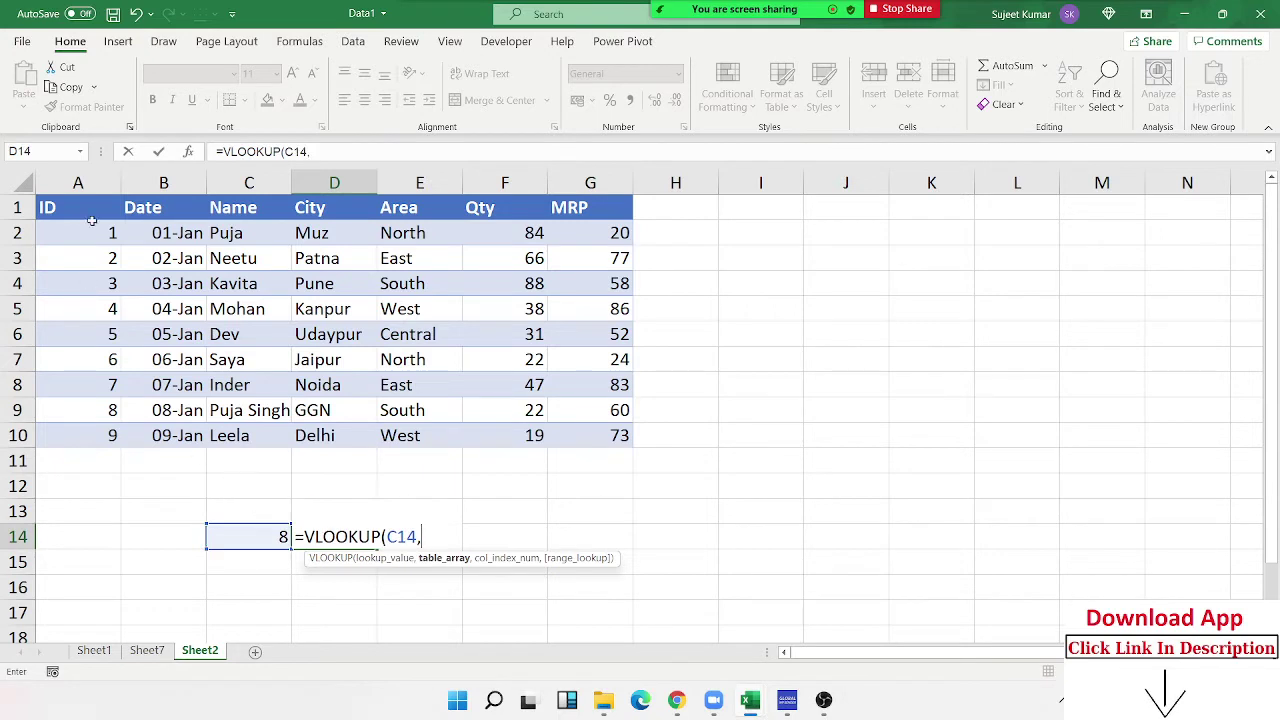
mouse_move(92, 209)
left_mouse_down()
mouse_move(521, 308)
mouse_move(626, 437)
left_mouse_up()
type(",2,0")
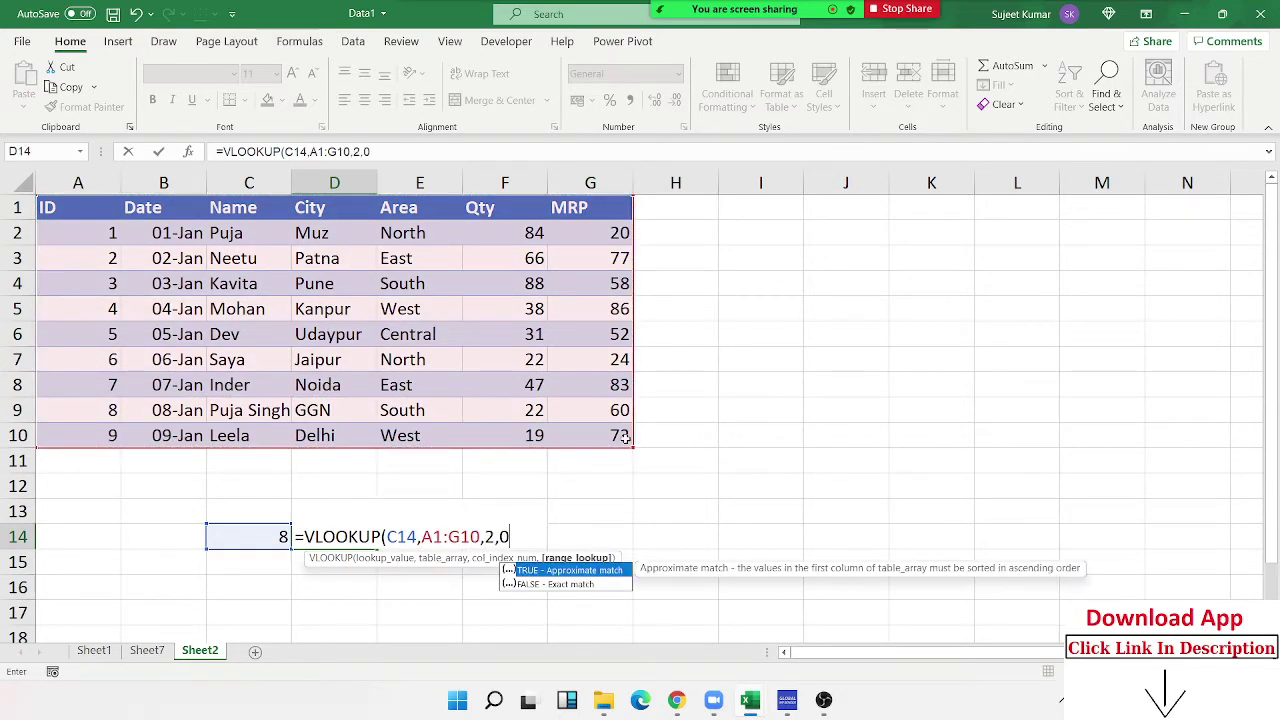
key("Return")
Step: Change the VLOOKUP column index from 2 to 3, then select the IDs in A1:A10
left_click(300, 530)
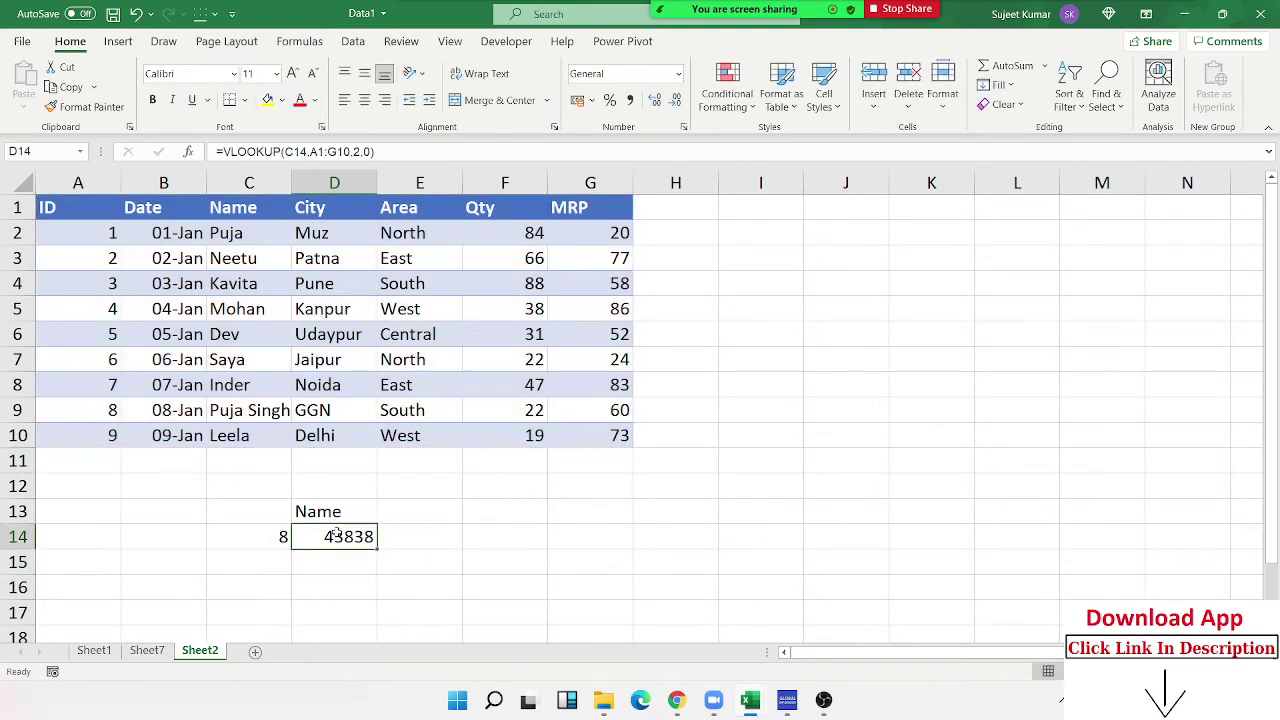
double_click(335, 537)
left_click(485, 537)
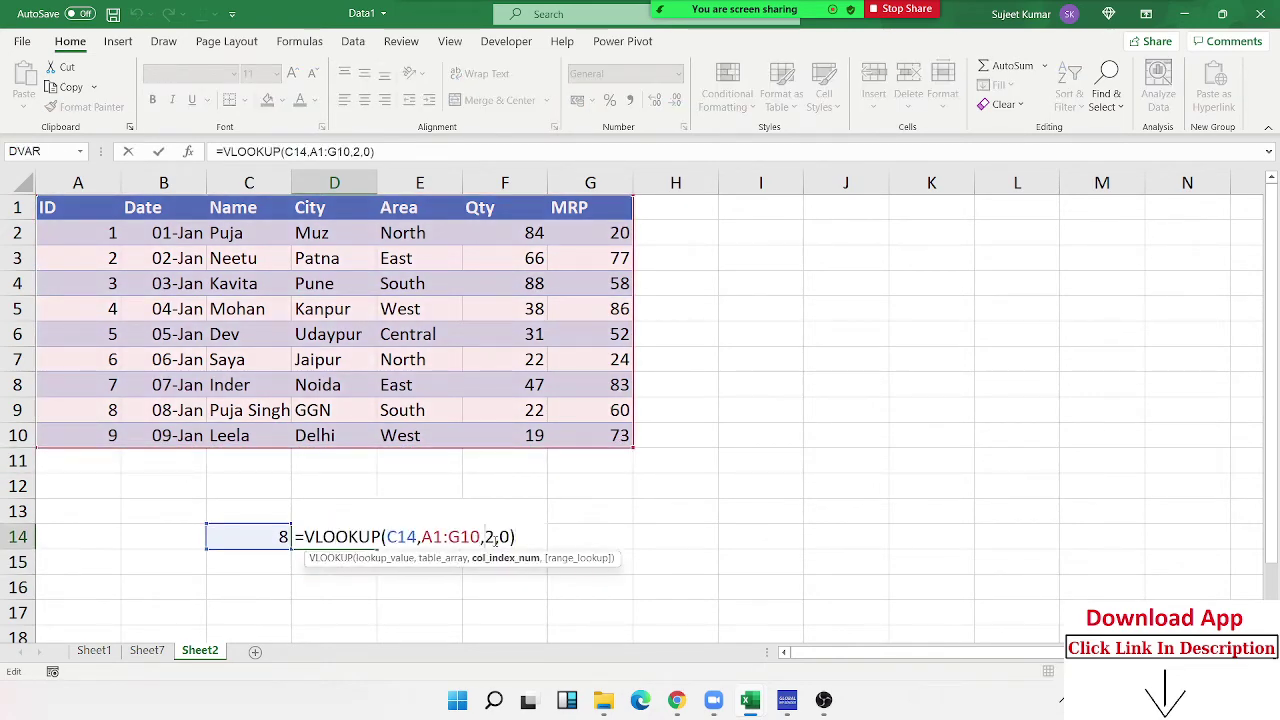
key("Delete")
type("3")
key("Return")
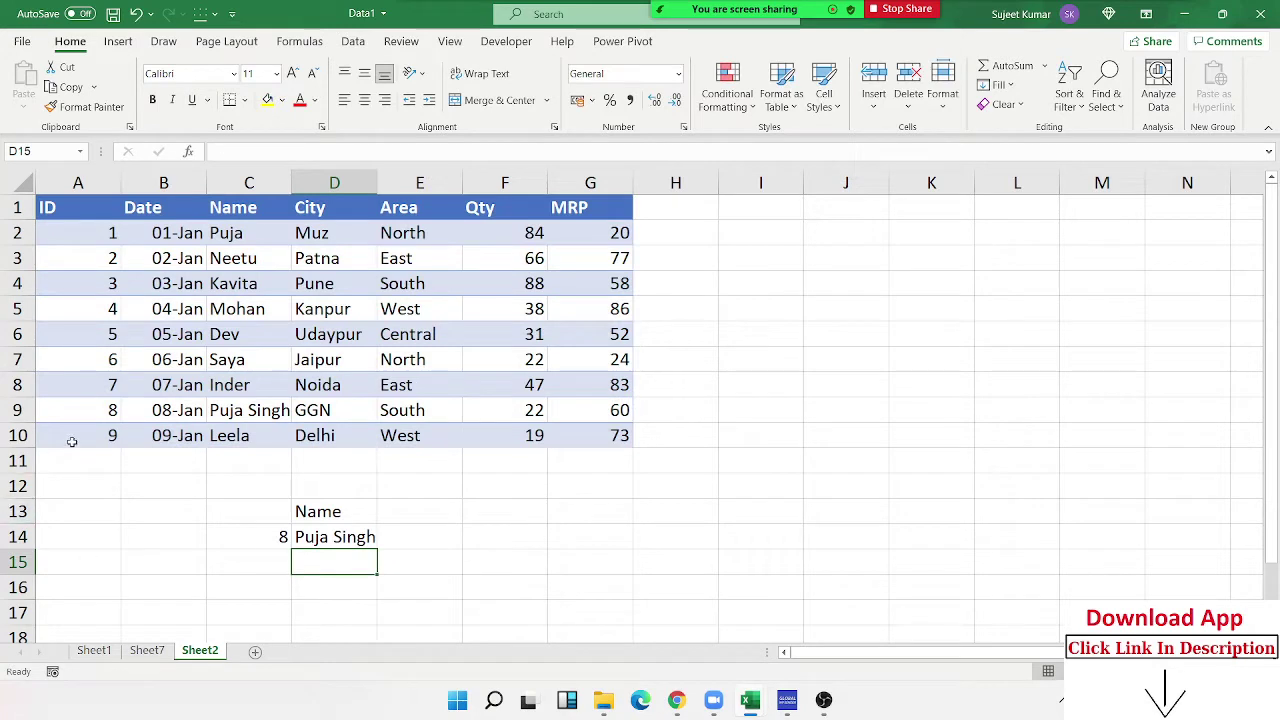
left_click_drag(72, 441, 104, 216)
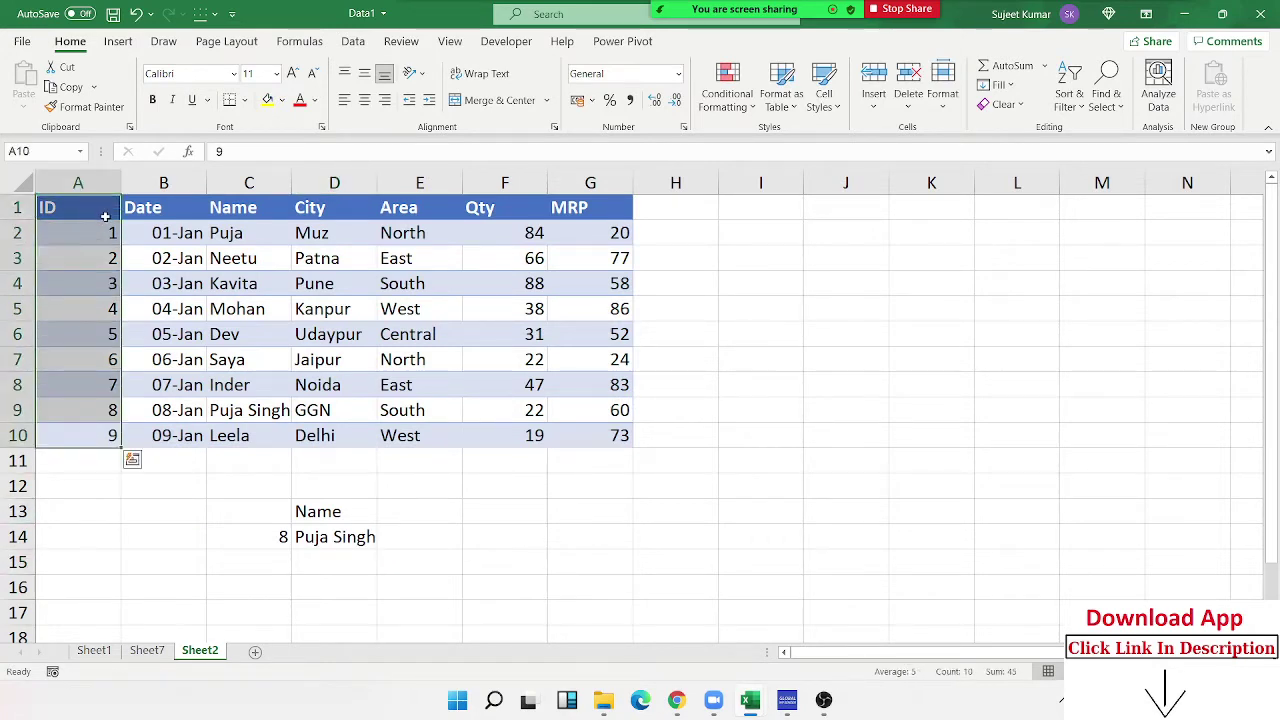
Step: Move the ID column from column A to sit just before Qty
left_click(98, 178)
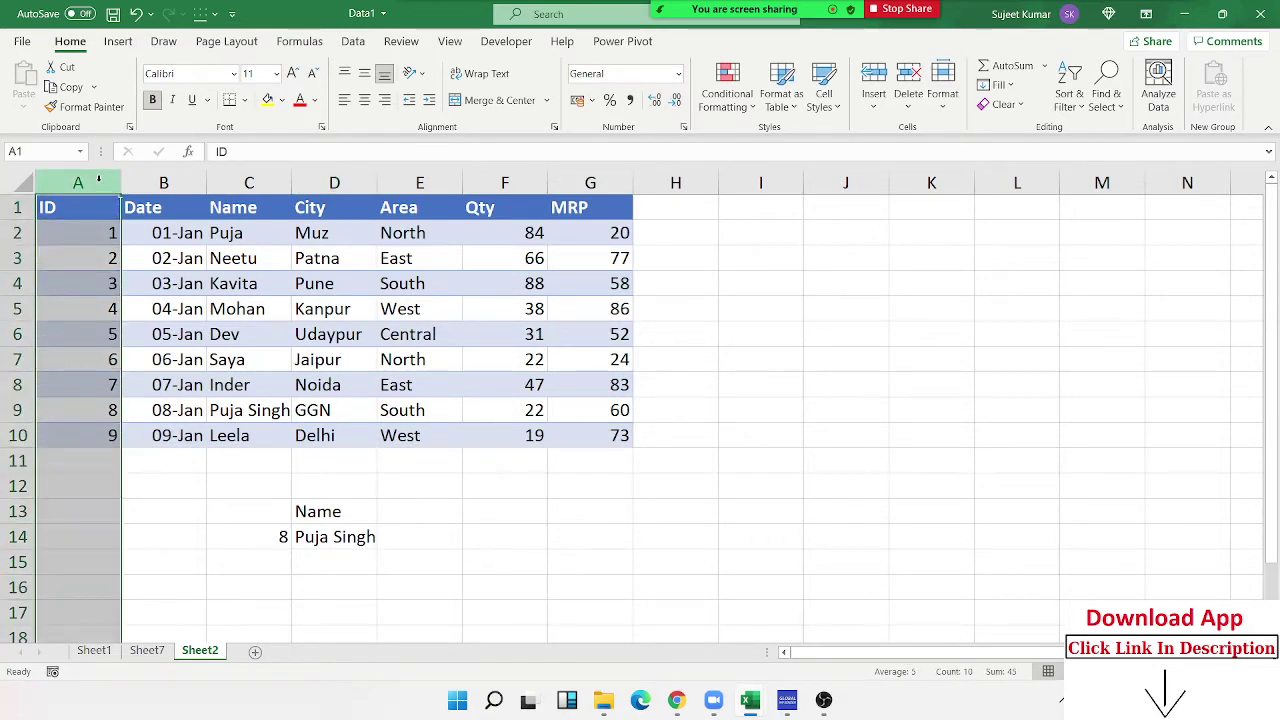
key("ctrl+c")
left_click(476, 178)
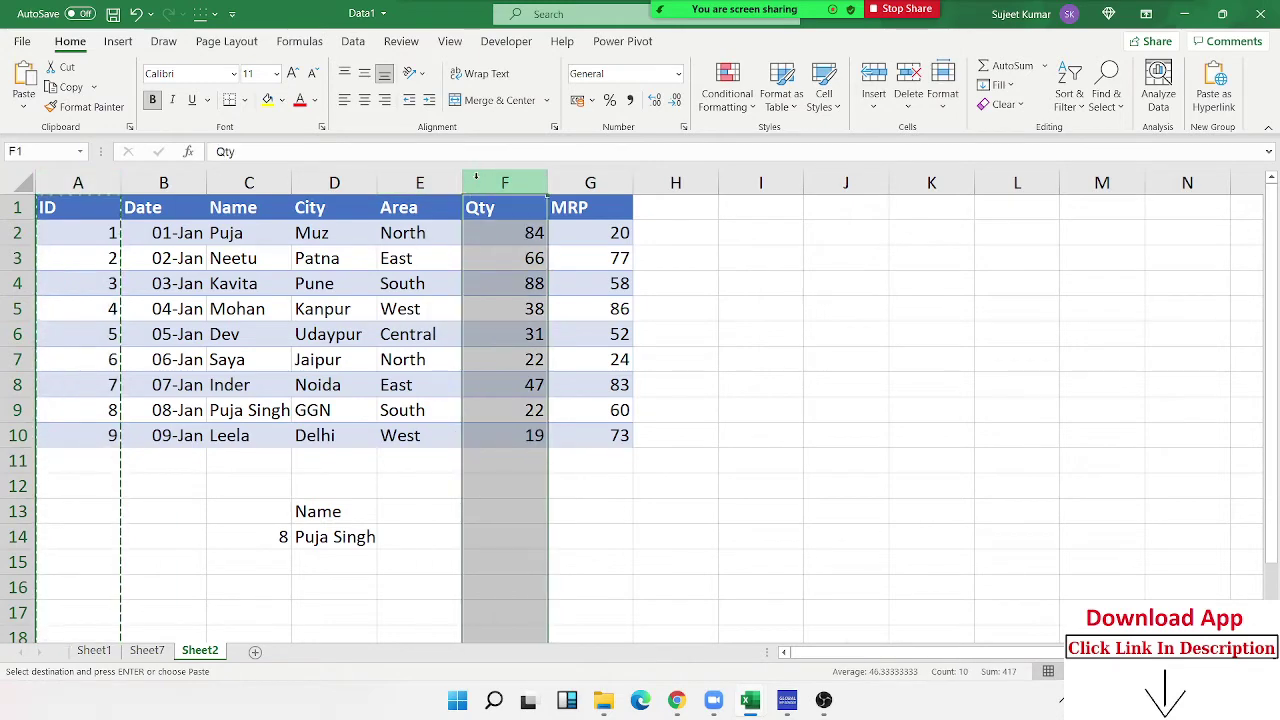
key("ctrl+shift+plus")
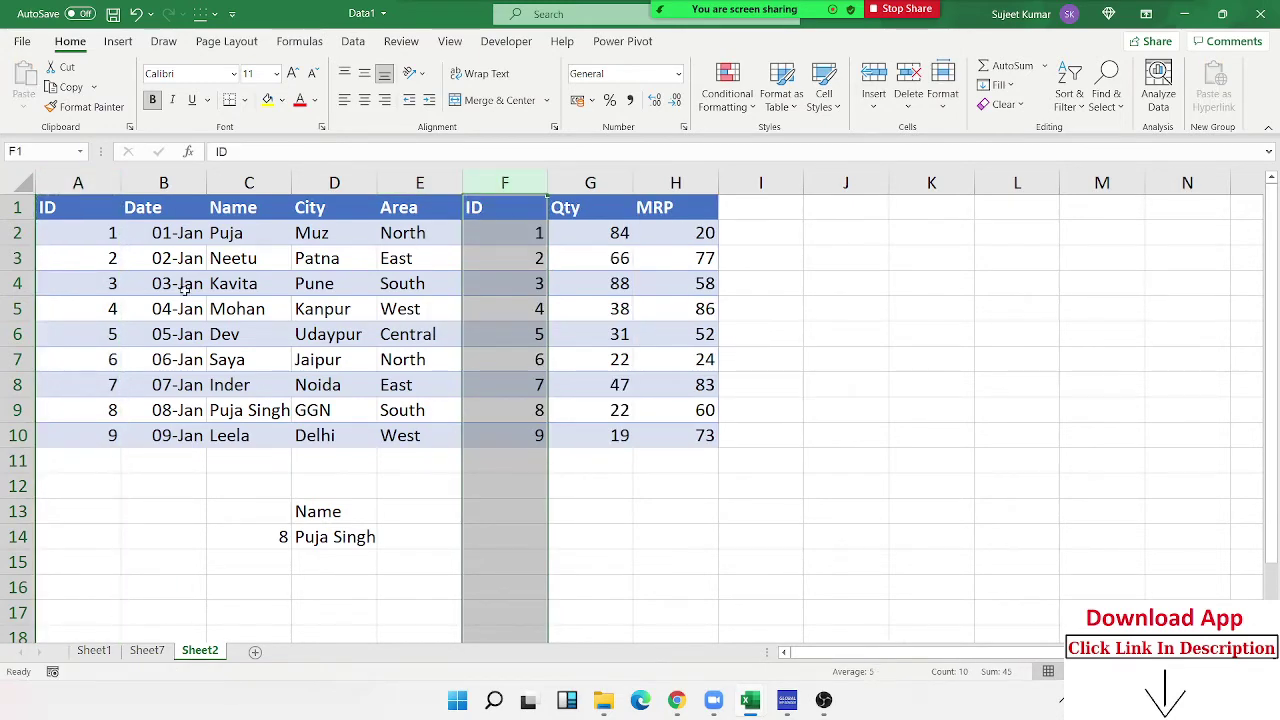
left_click(92, 178)
key("ctrl+minus")
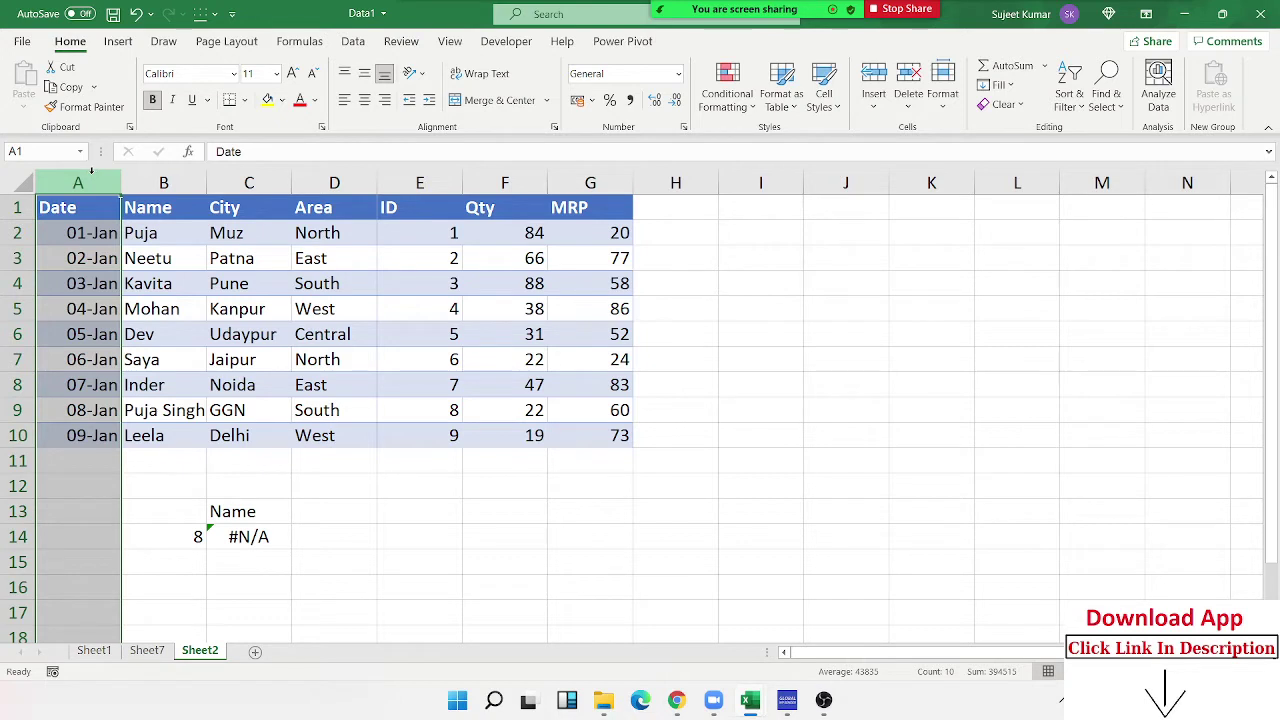
Step: Inspect the shifted columns and clear the #N/A lookup formula from C14
left_click(255, 546)
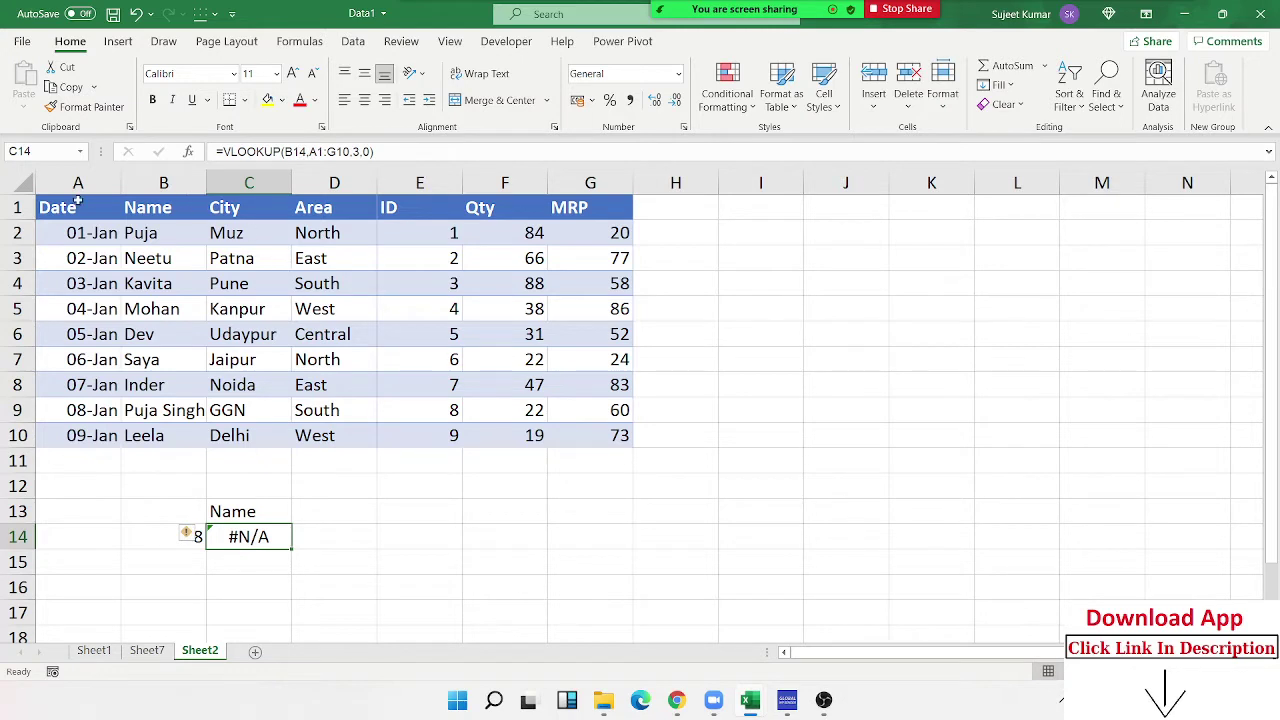
left_click_drag(78, 183, 340, 217)
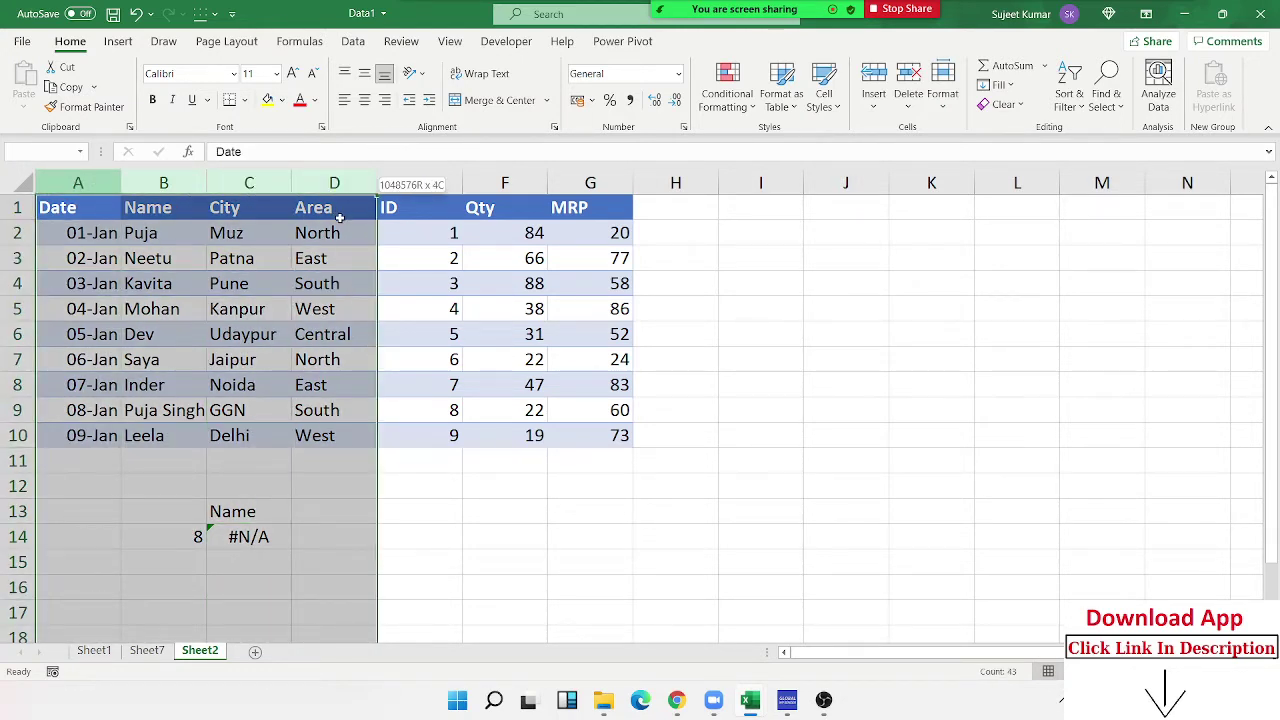
left_click(86, 207)
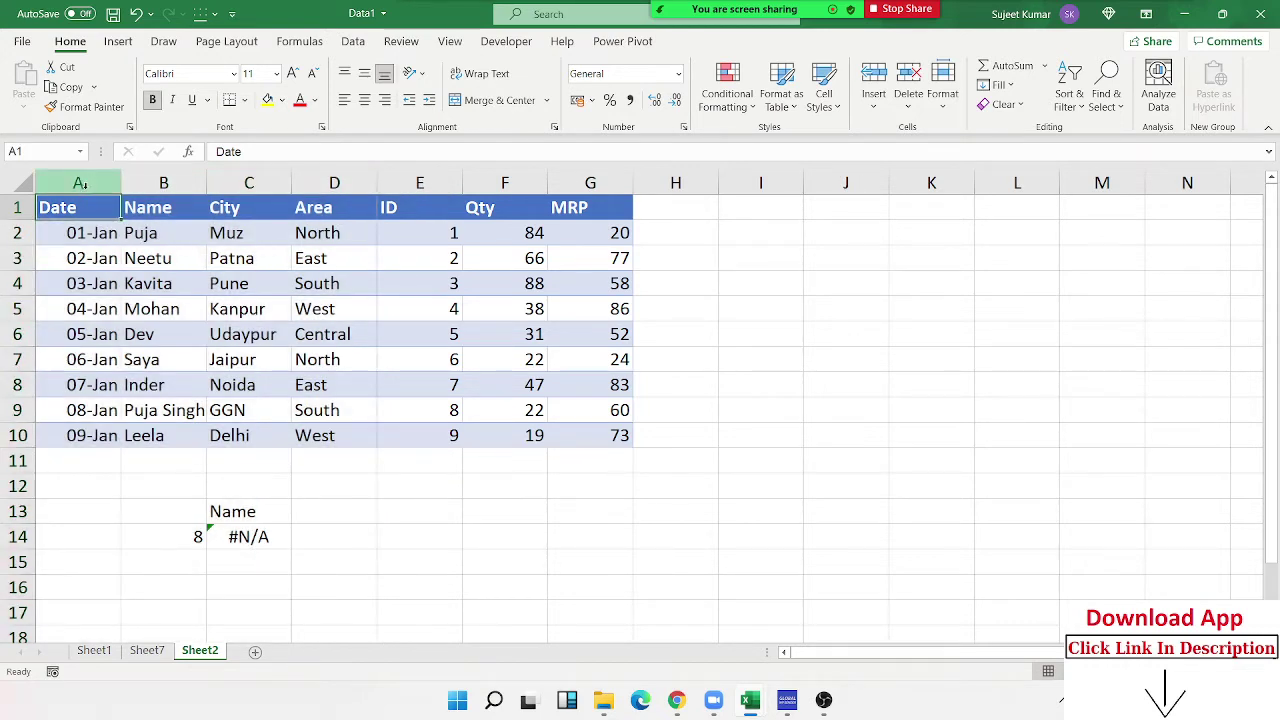
left_click_drag(80, 183, 296, 232)
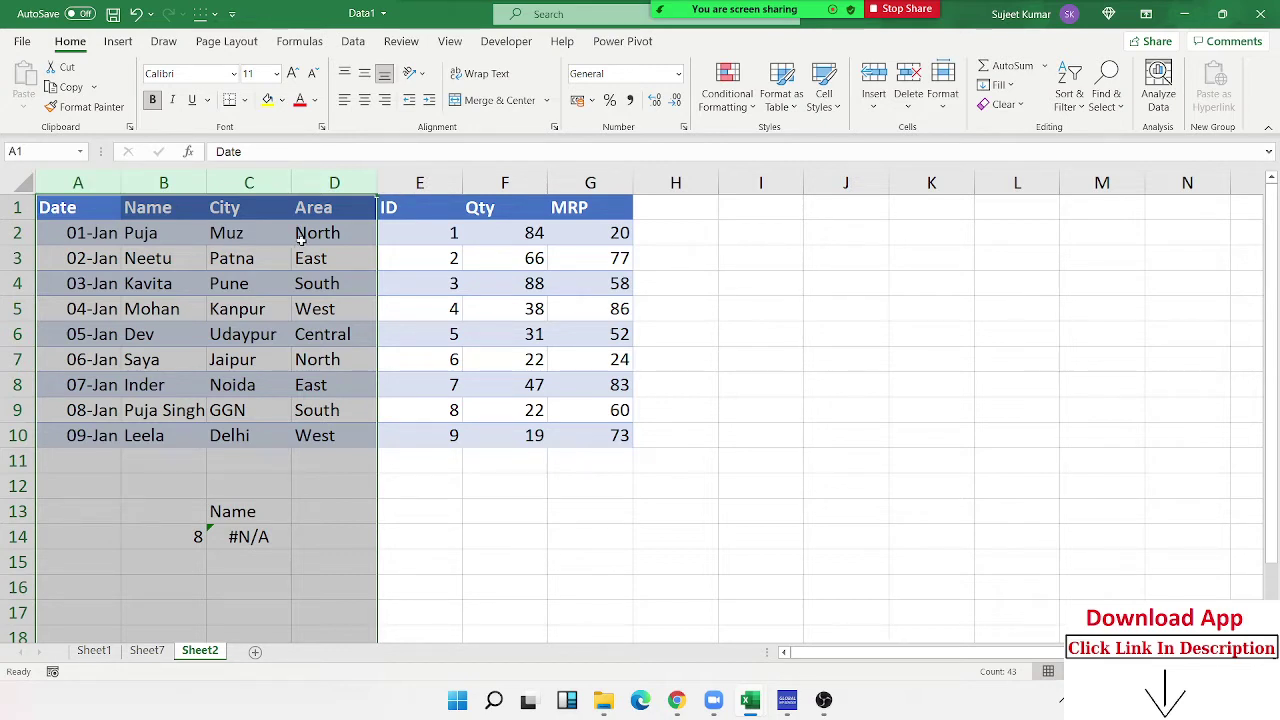
left_click(248, 541)
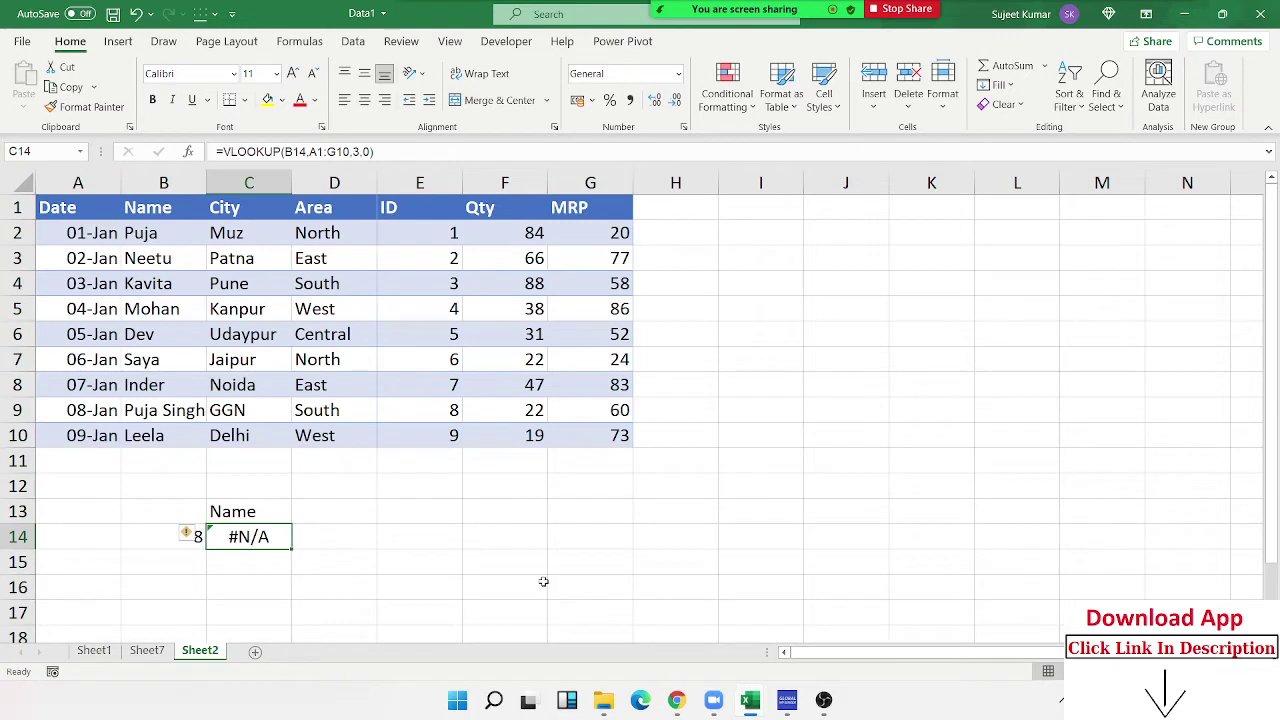
key("Delete")
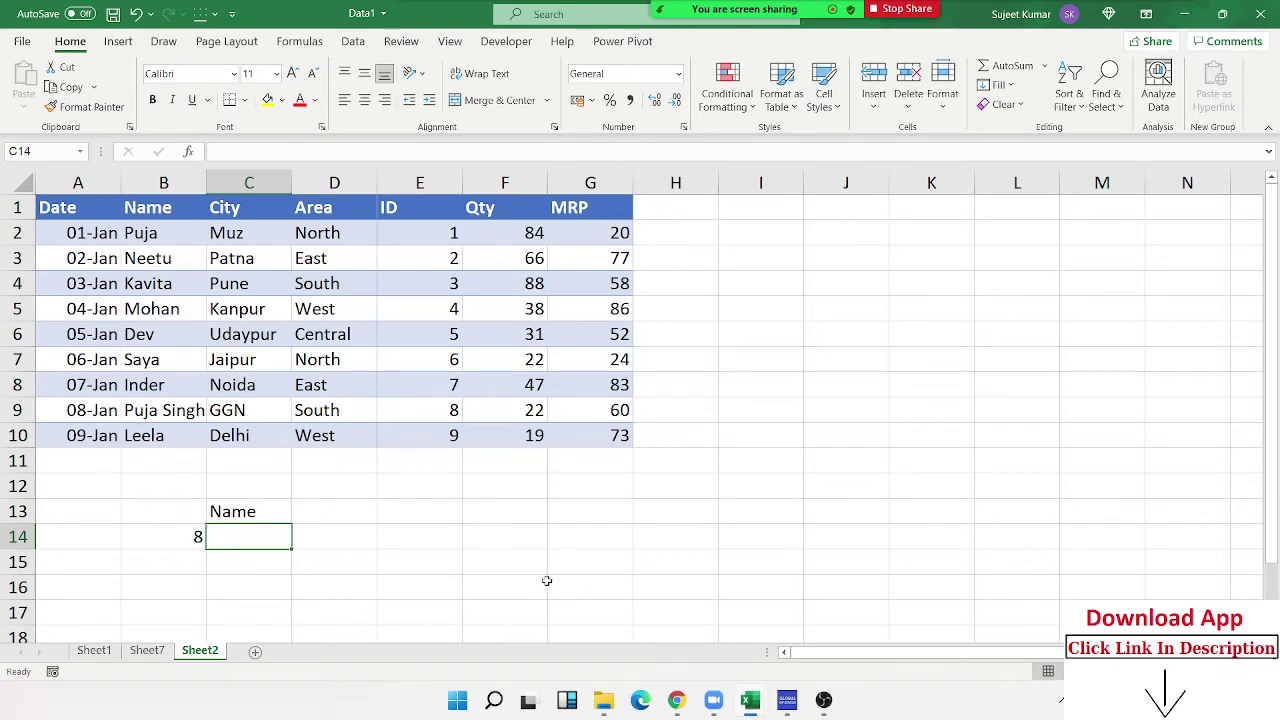
Step: Enter =MATCH(B14,E1:E10,0) in C14 for the exact-match position of the ID
type("=")
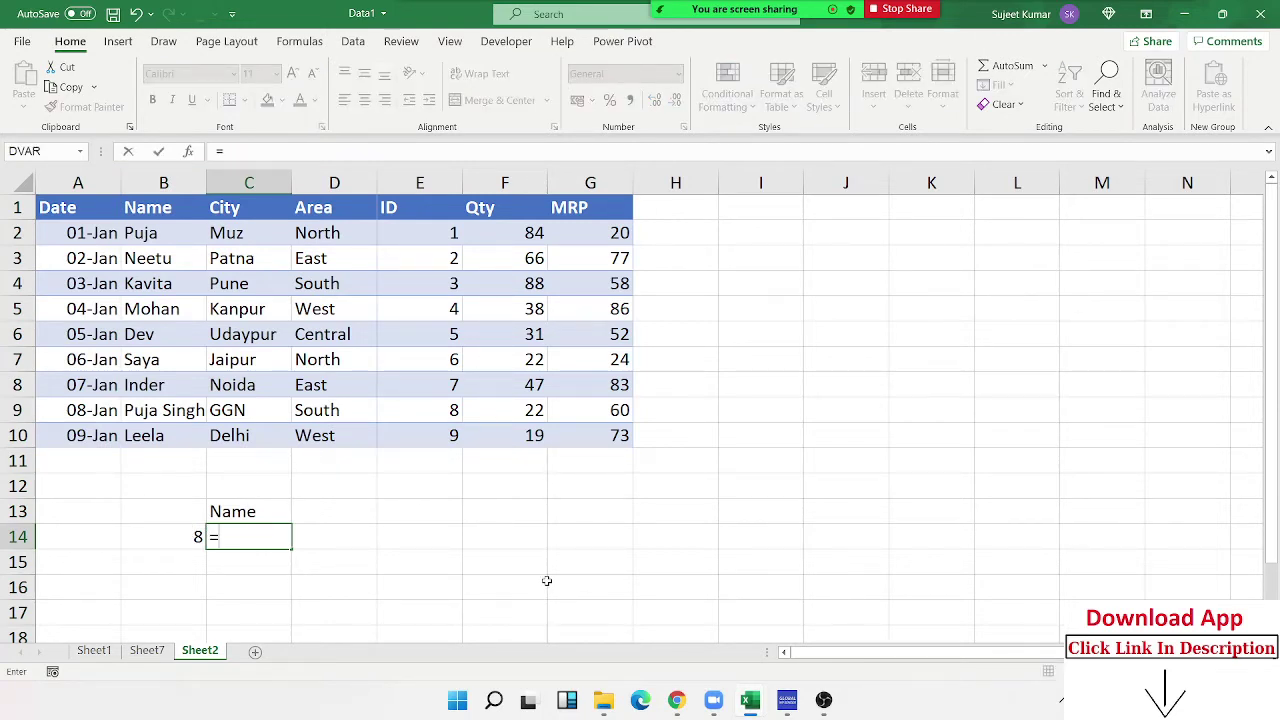
type("mas")
key("BackSpace")
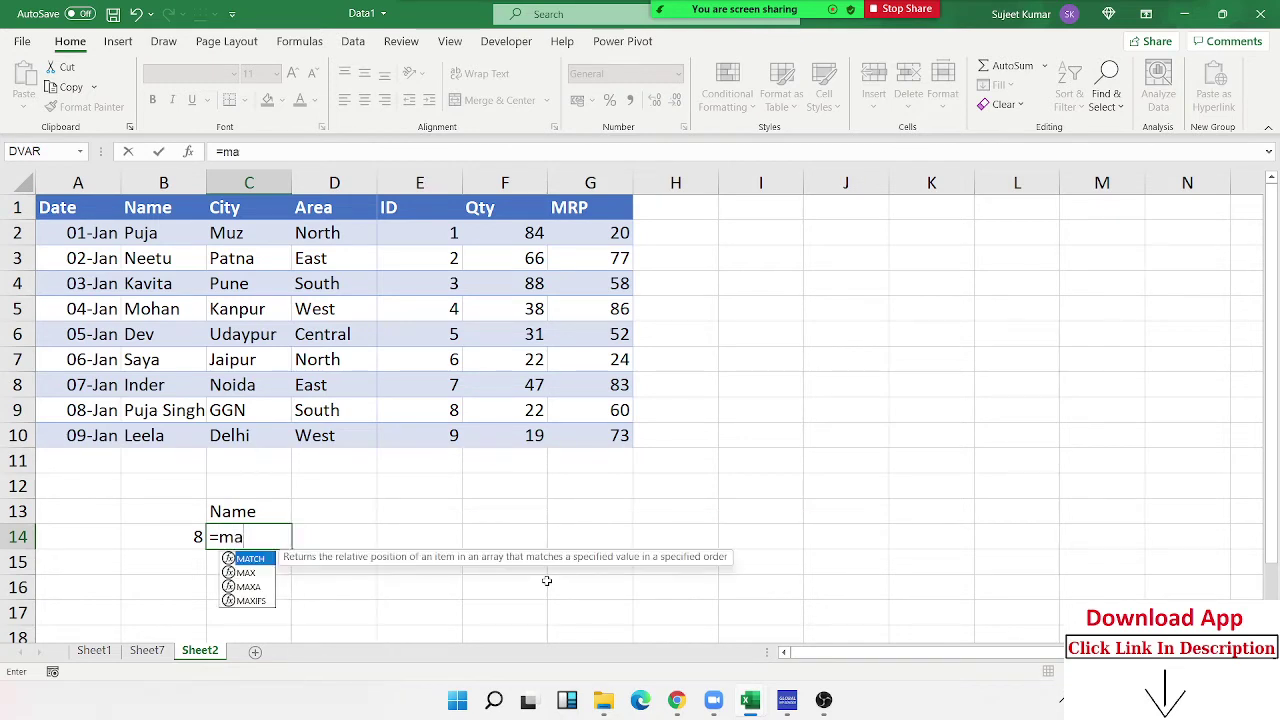
key("Tab")
key("Left")
type(",")
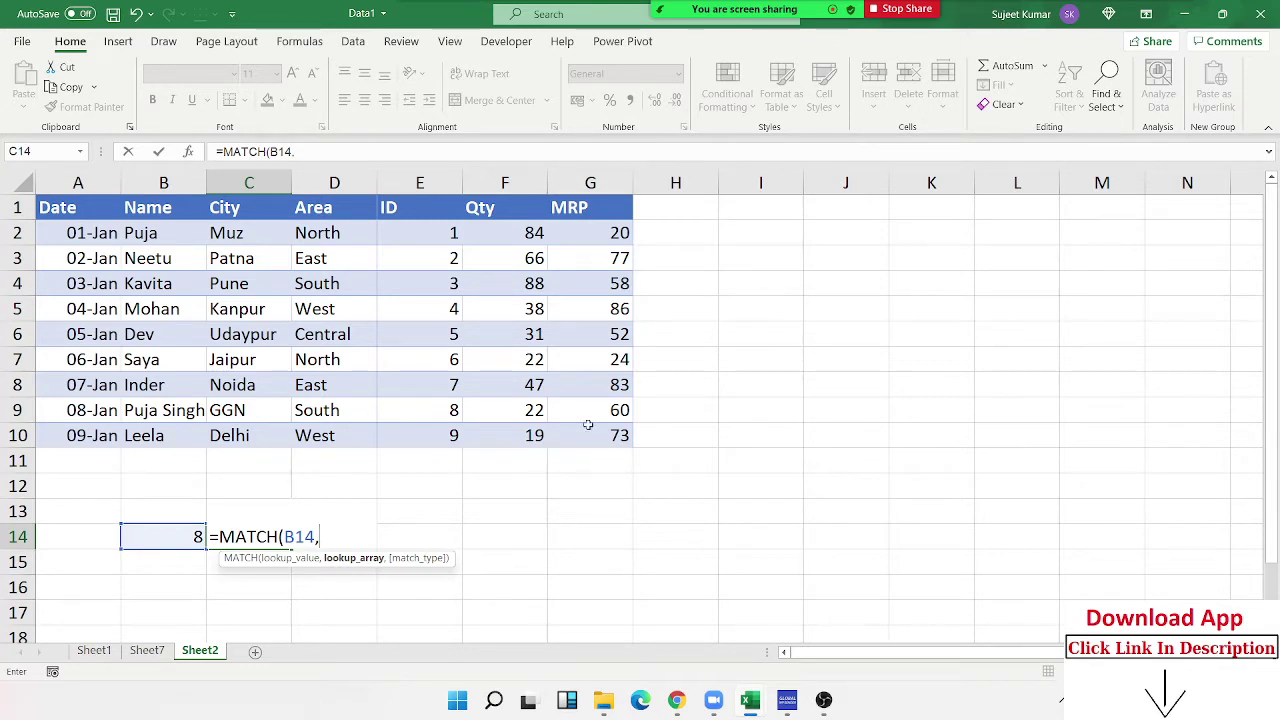
left_click_drag(447, 212, 457, 421)
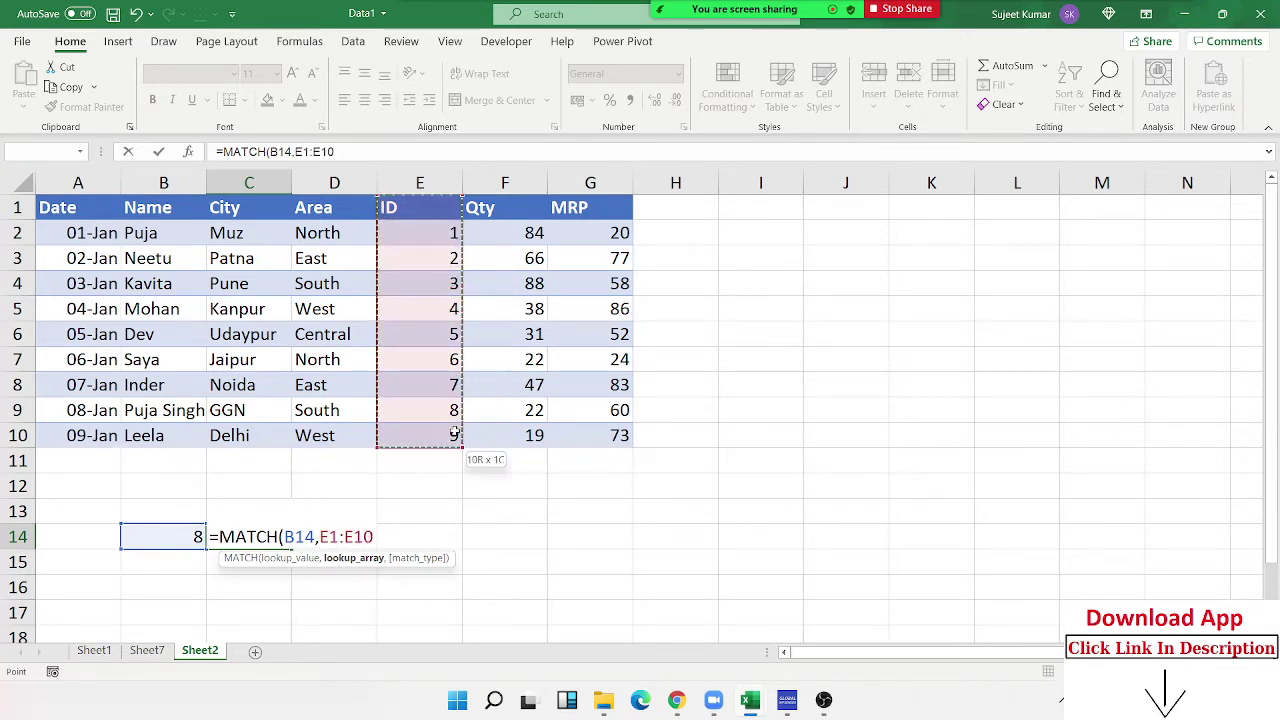
type(",0")
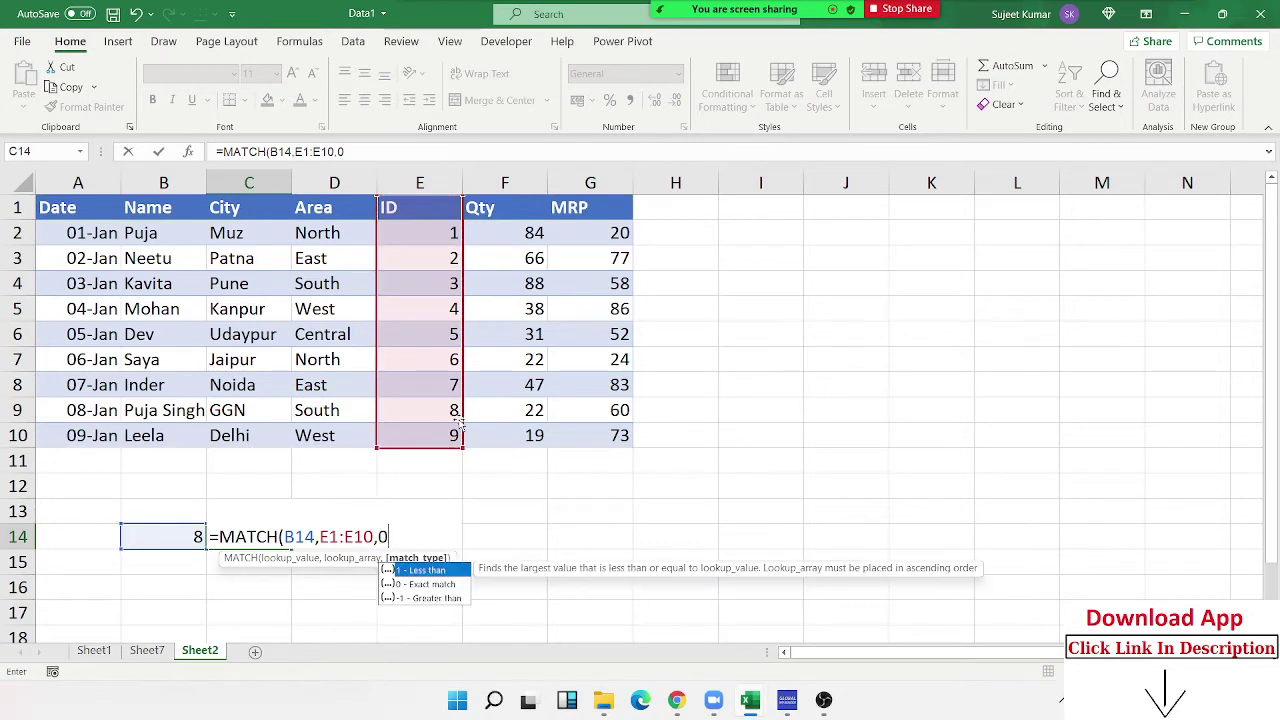
key("Return")
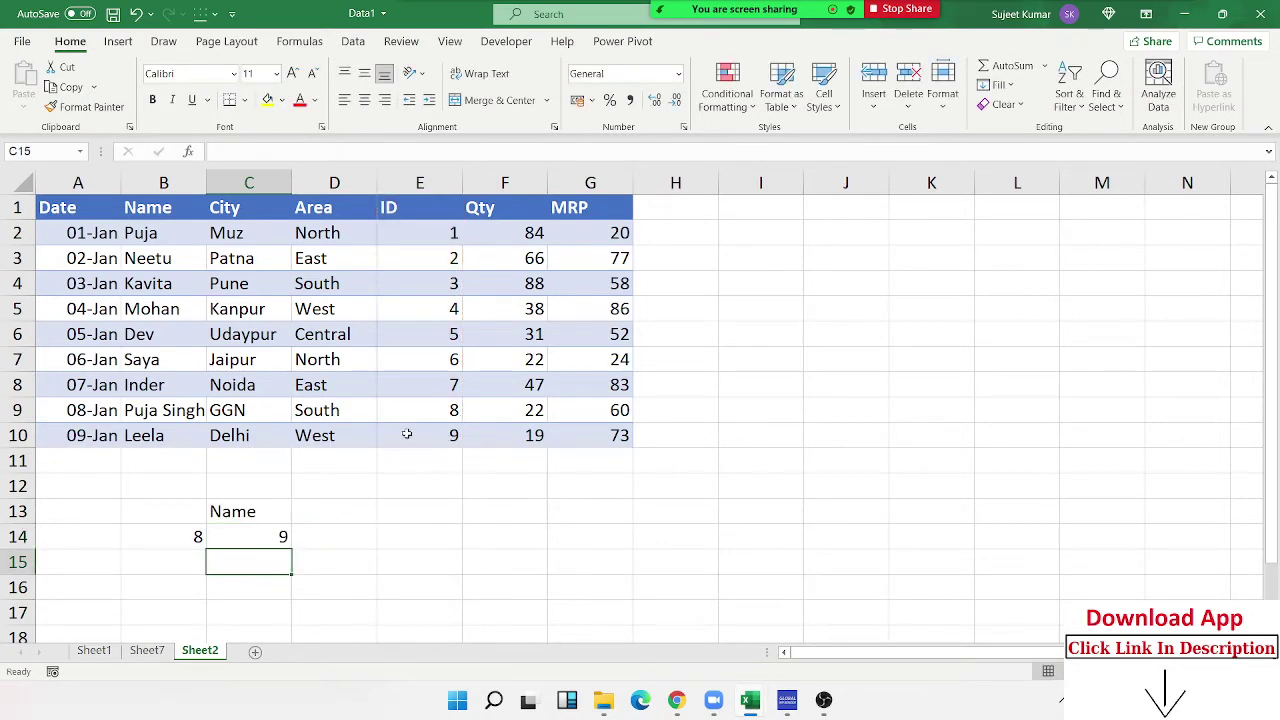
Step: Check the matched row, then try the range E2:E10, which returns 8
left_click(14, 410)
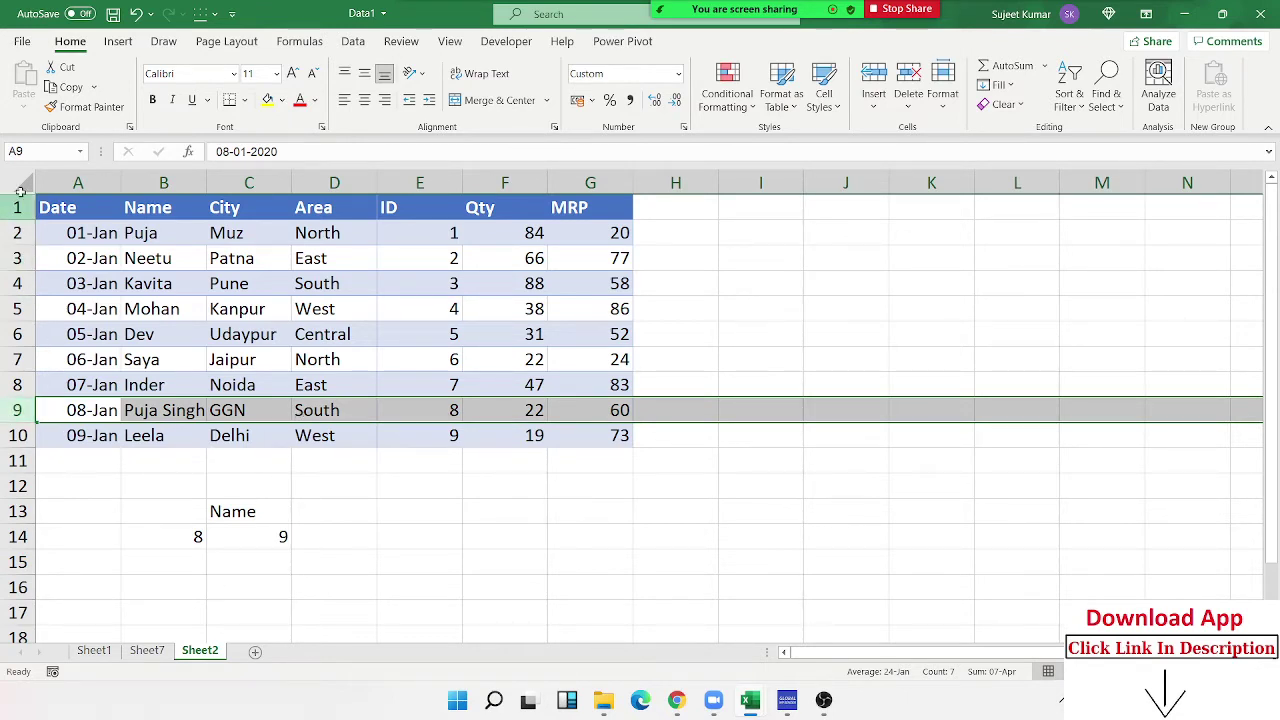
left_click(270, 530)
double_click(270, 530)
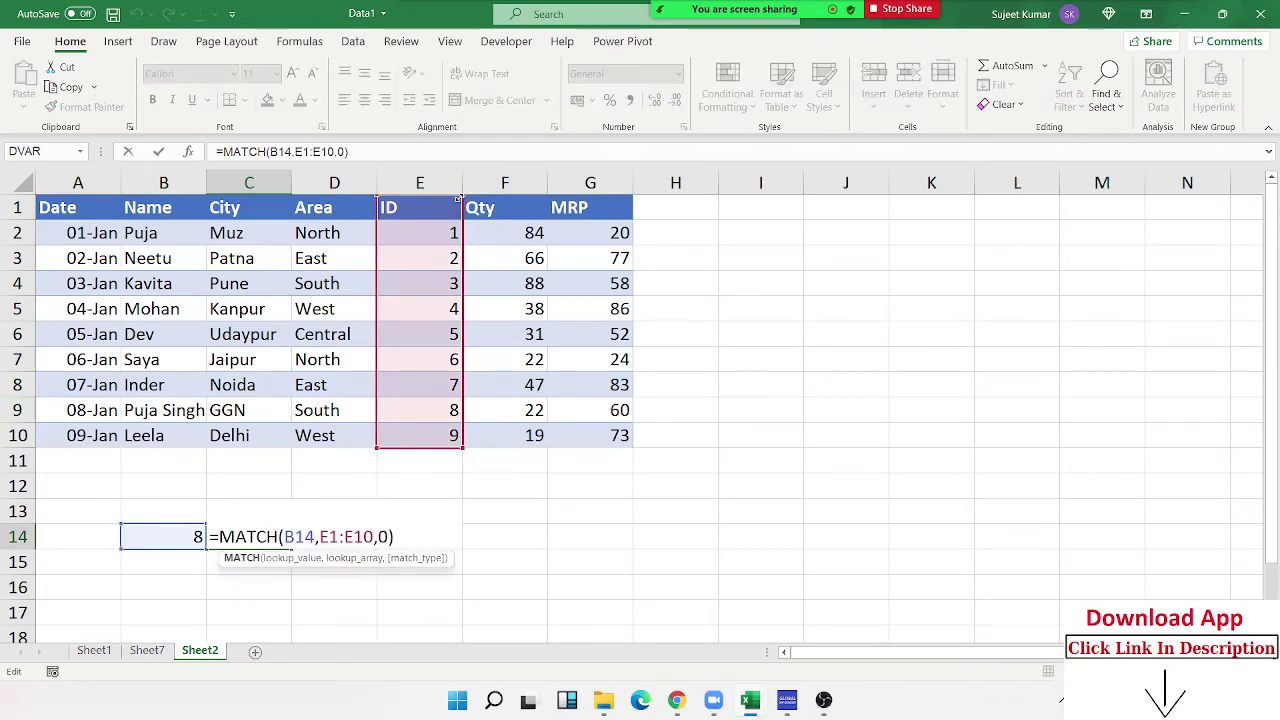
left_click_drag(461, 199, 452, 232)
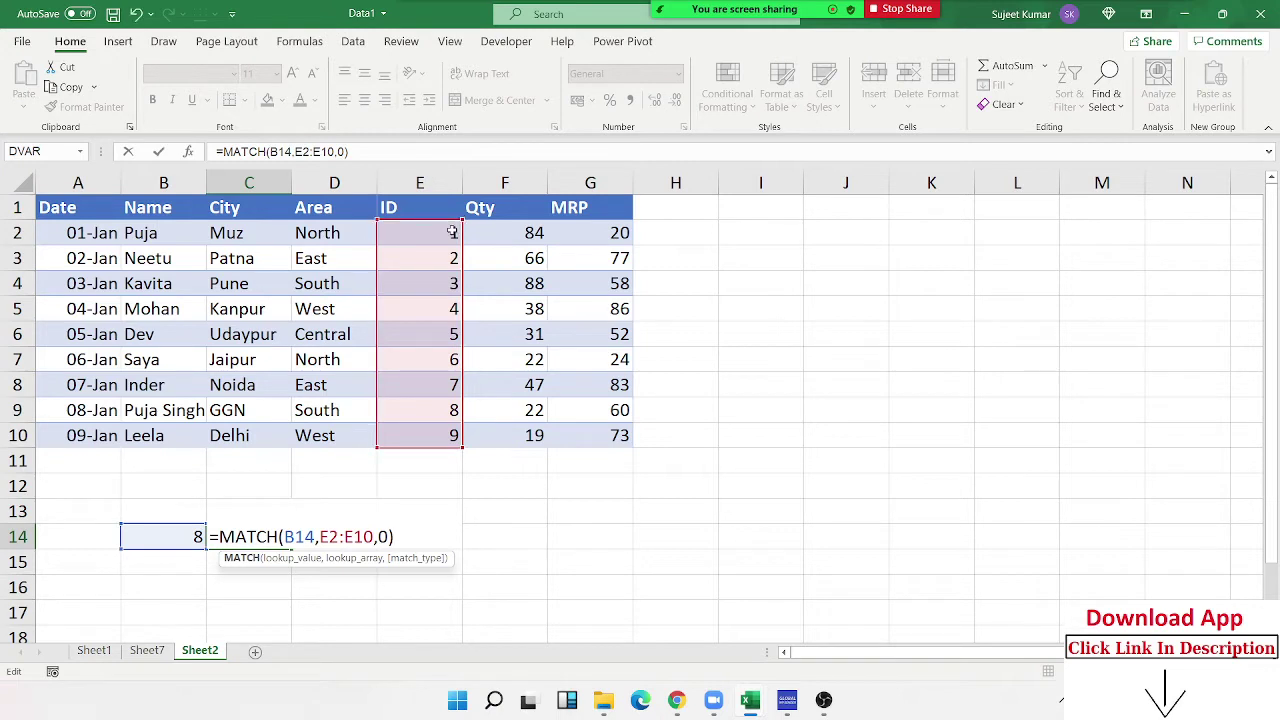
key("Return")
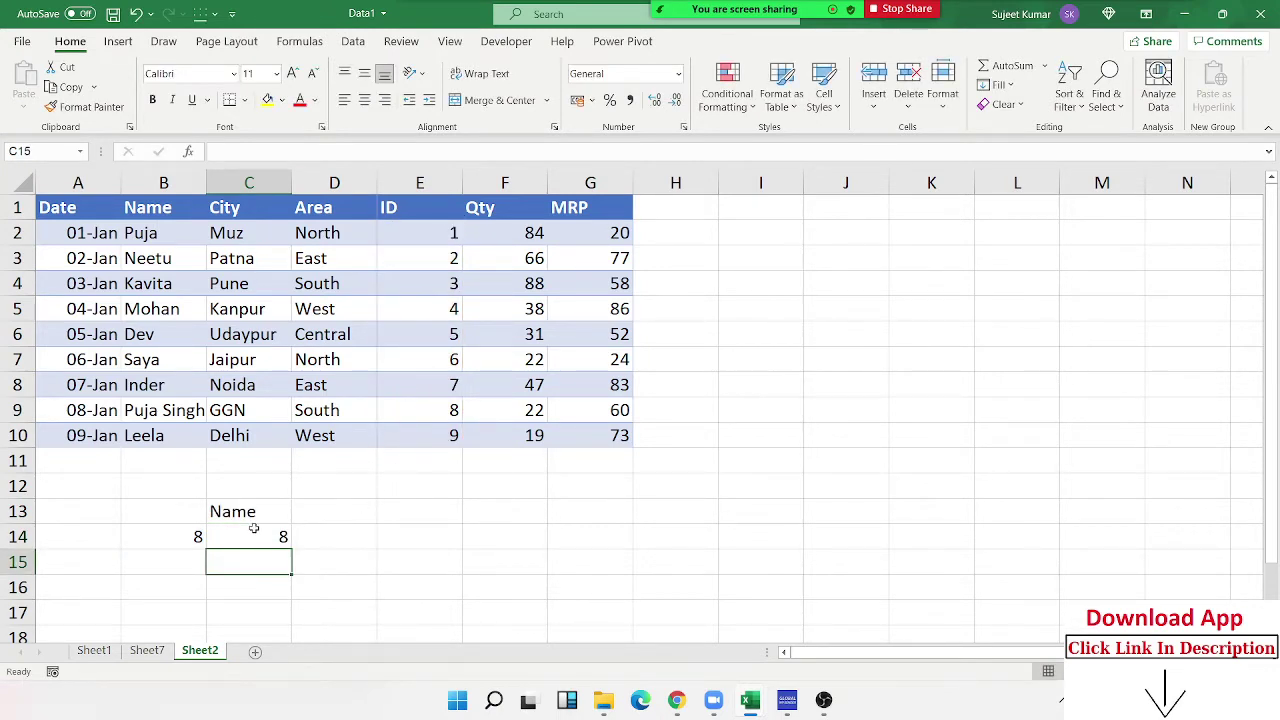
left_click(455, 232)
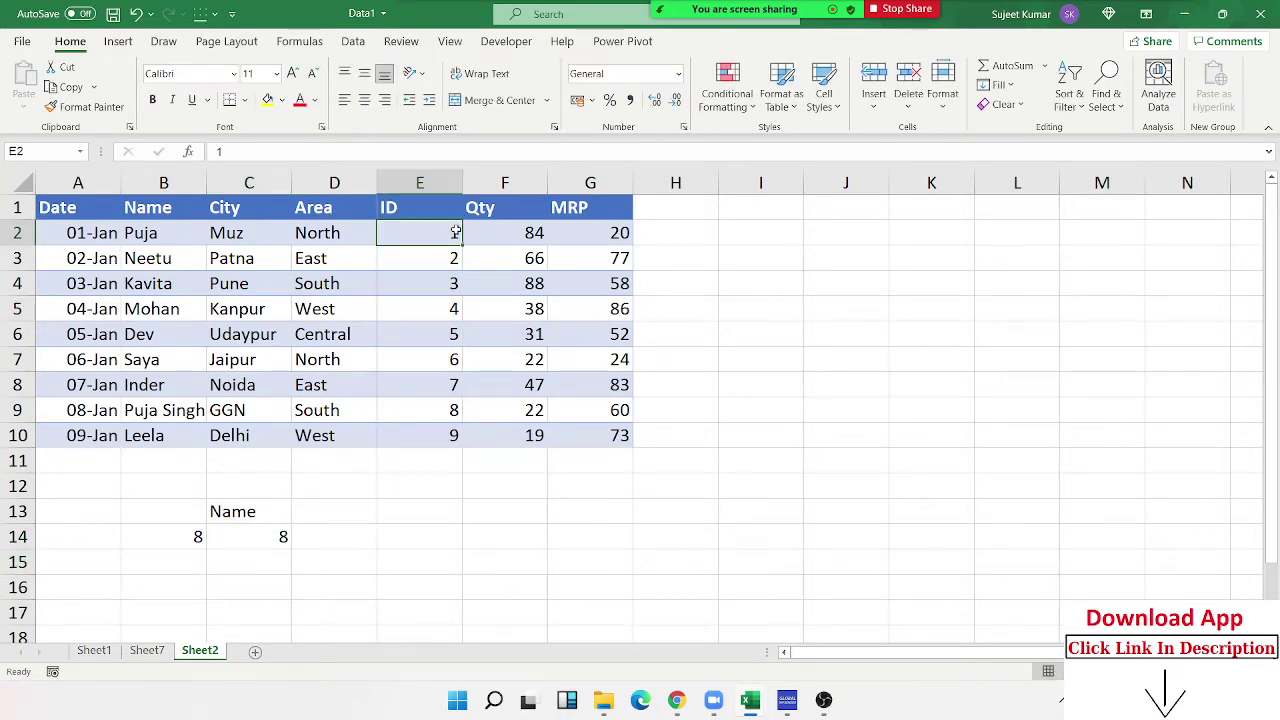
key("Down")
key("Down")
key("Down")
key("Down")
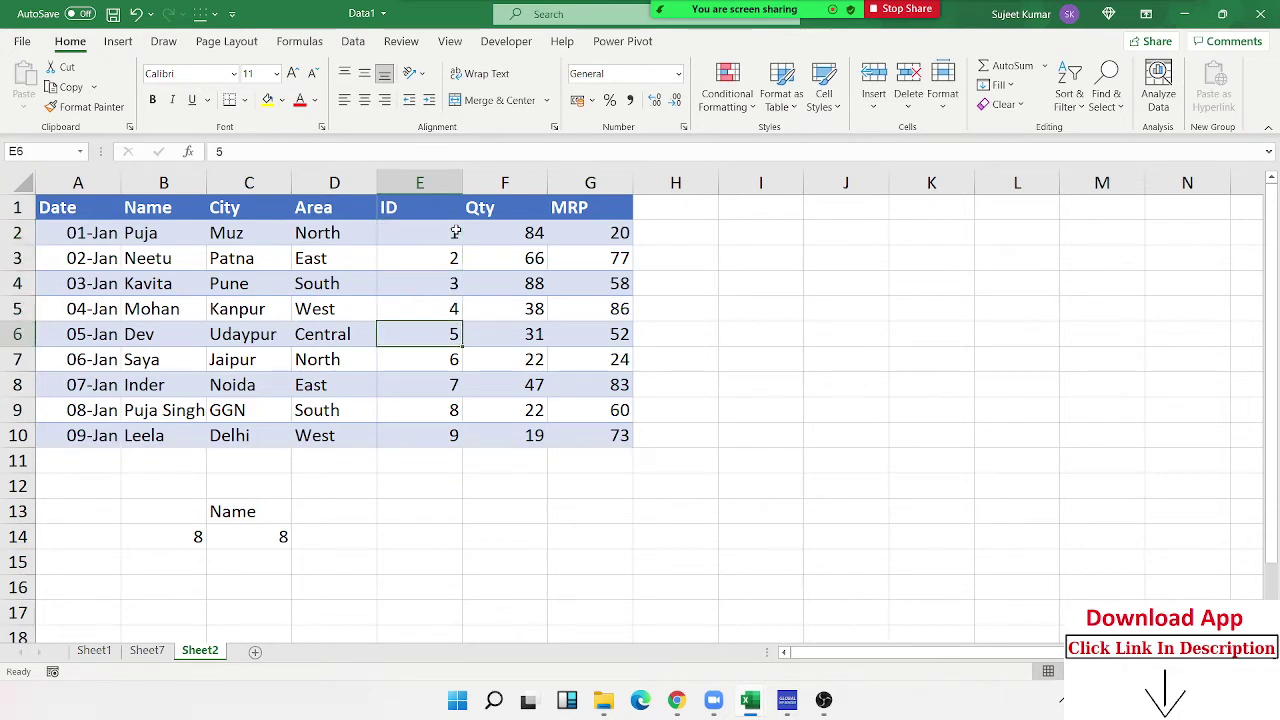
key("Down")
key("Down")
key("Down")
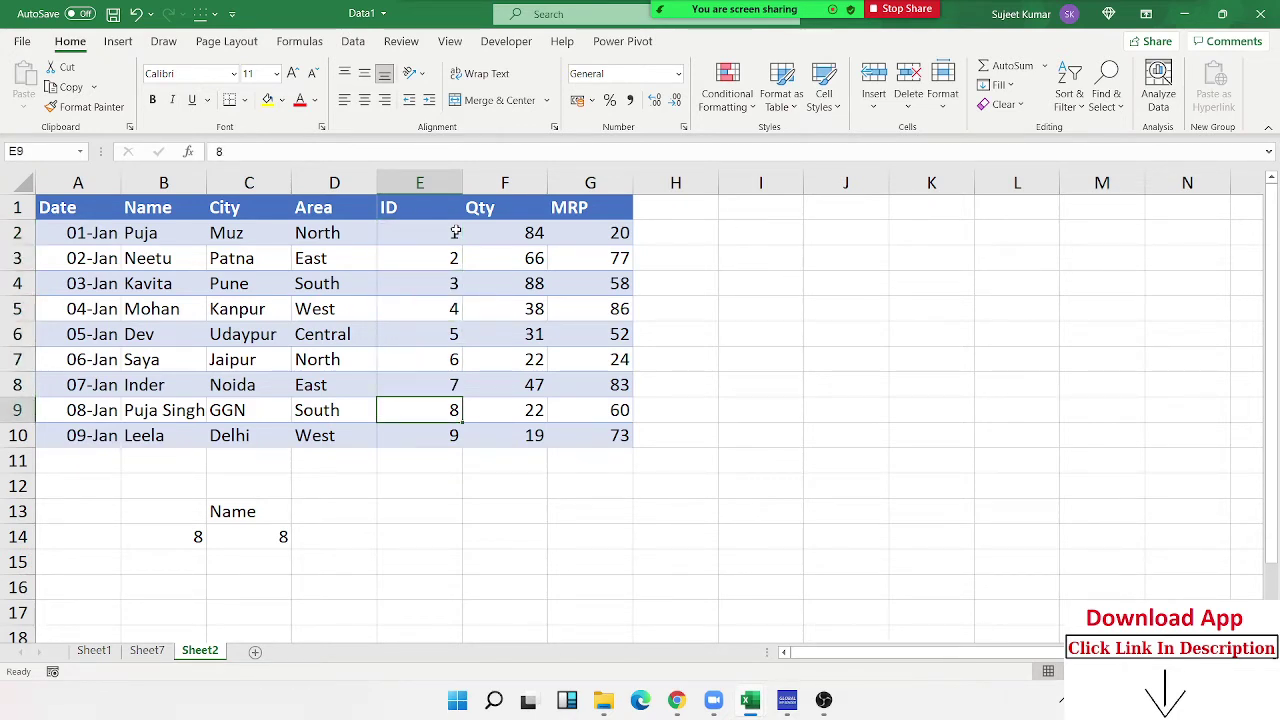
key("Up")
key("Up")
key("Up")
key("Up")
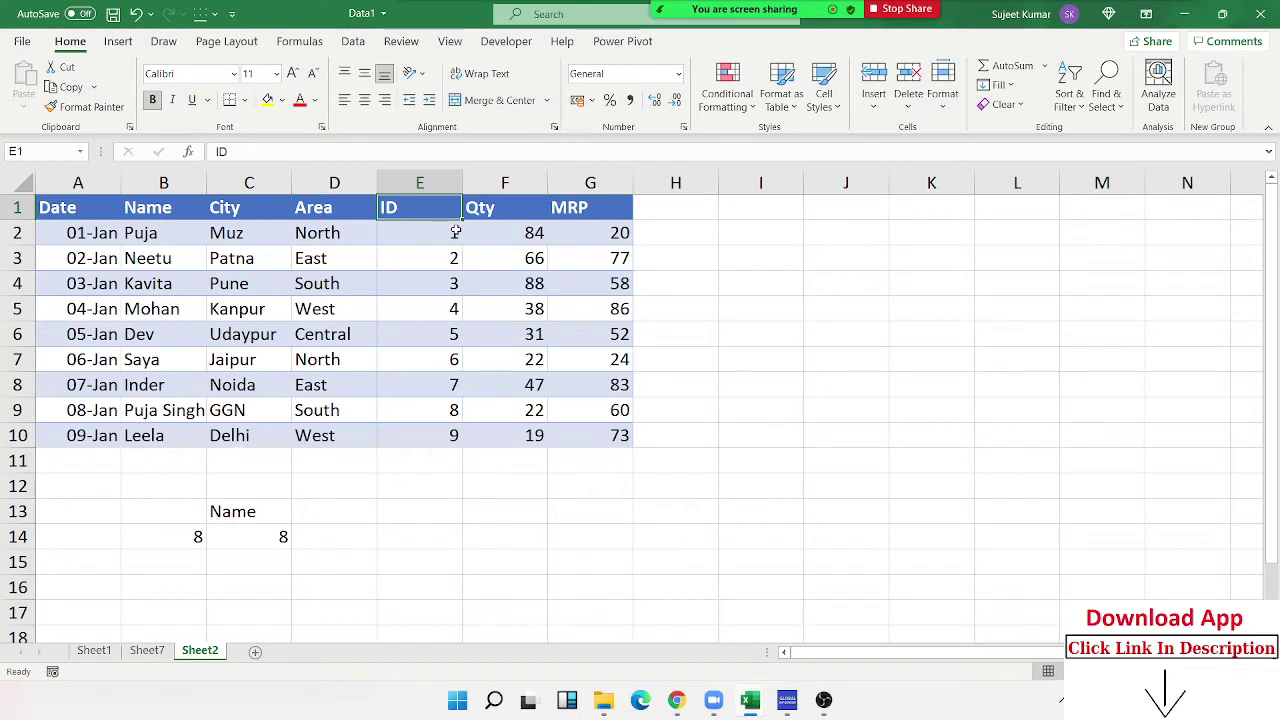
Step: Restore the MATCH range to E1:E10 so C14 returns 9
double_click(281, 537)
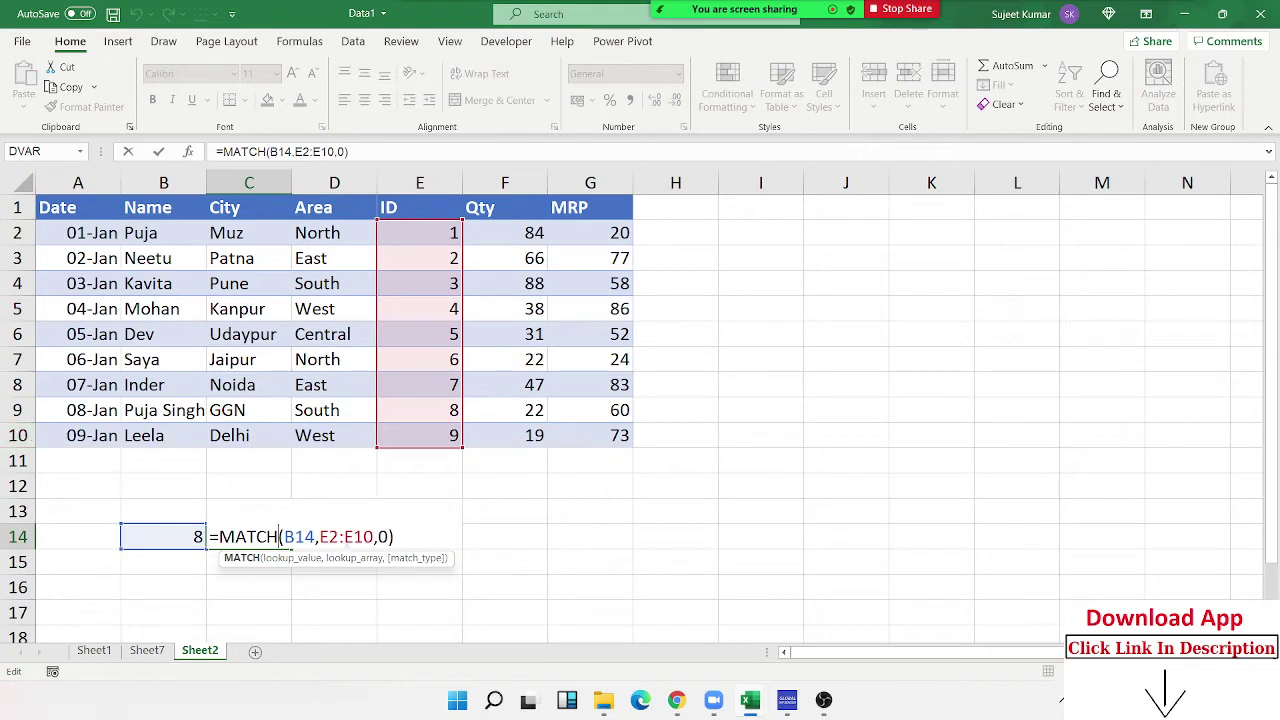
double_click(346, 537)
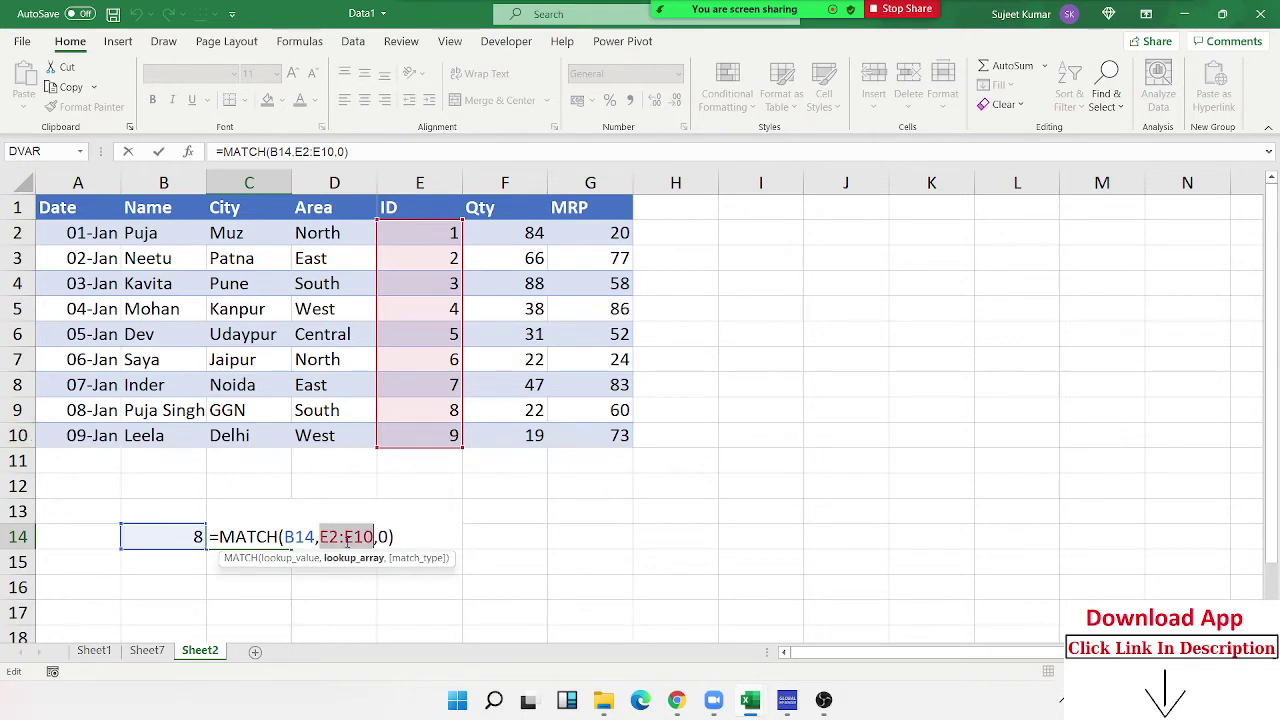
left_click_drag(461, 218, 462, 205)
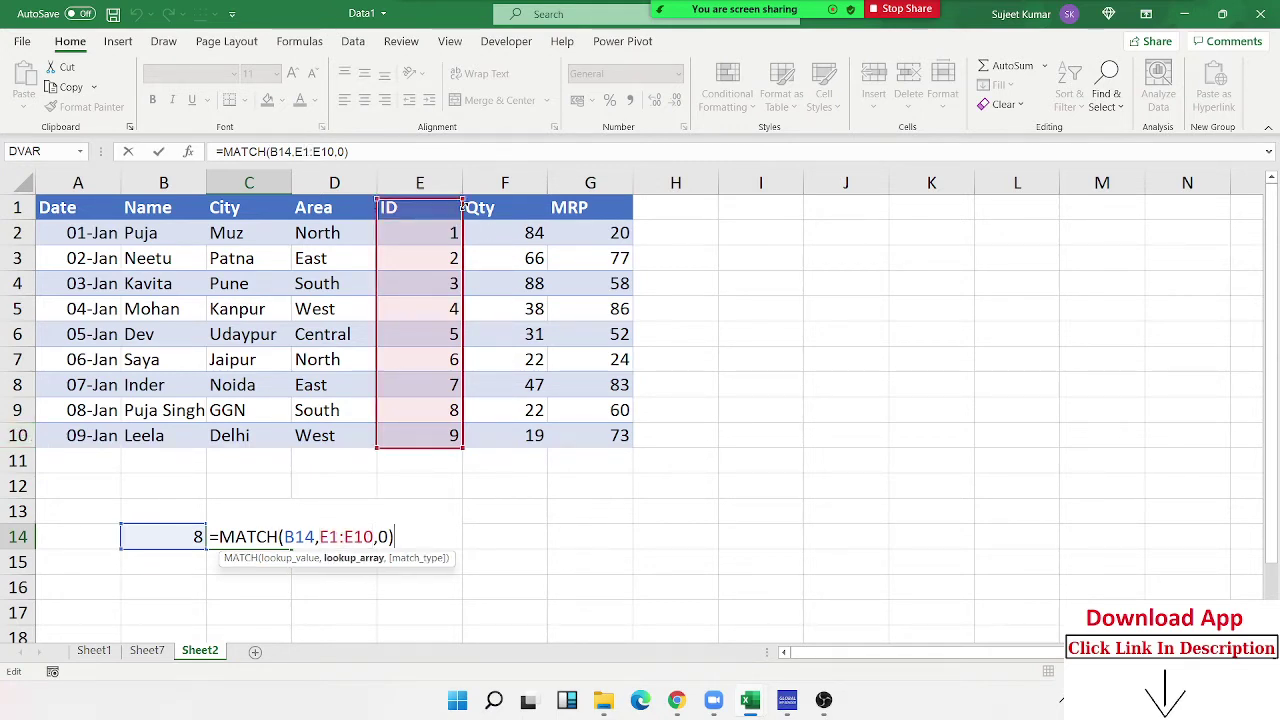
key("Return")
Step: Enter =INDEX(A1:G10,C14,2) in D14 to return the name at C14's row position
key("Up")
key("Right")
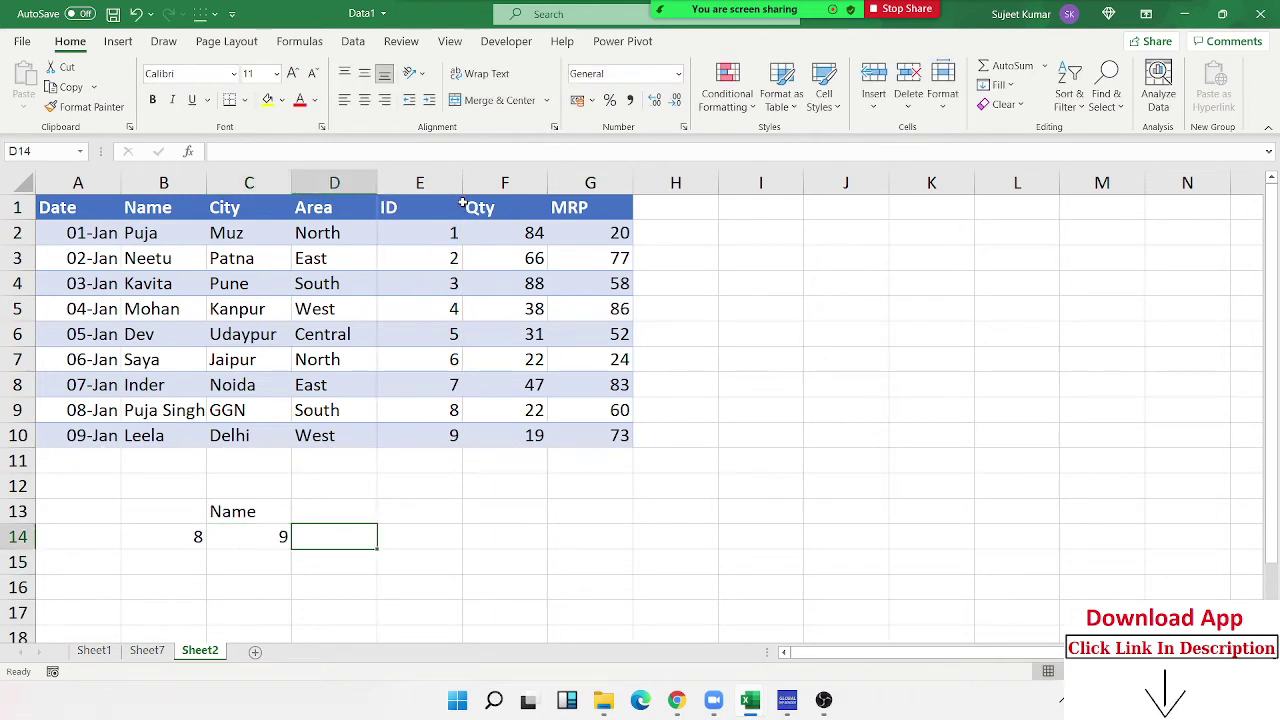
type("=ind")
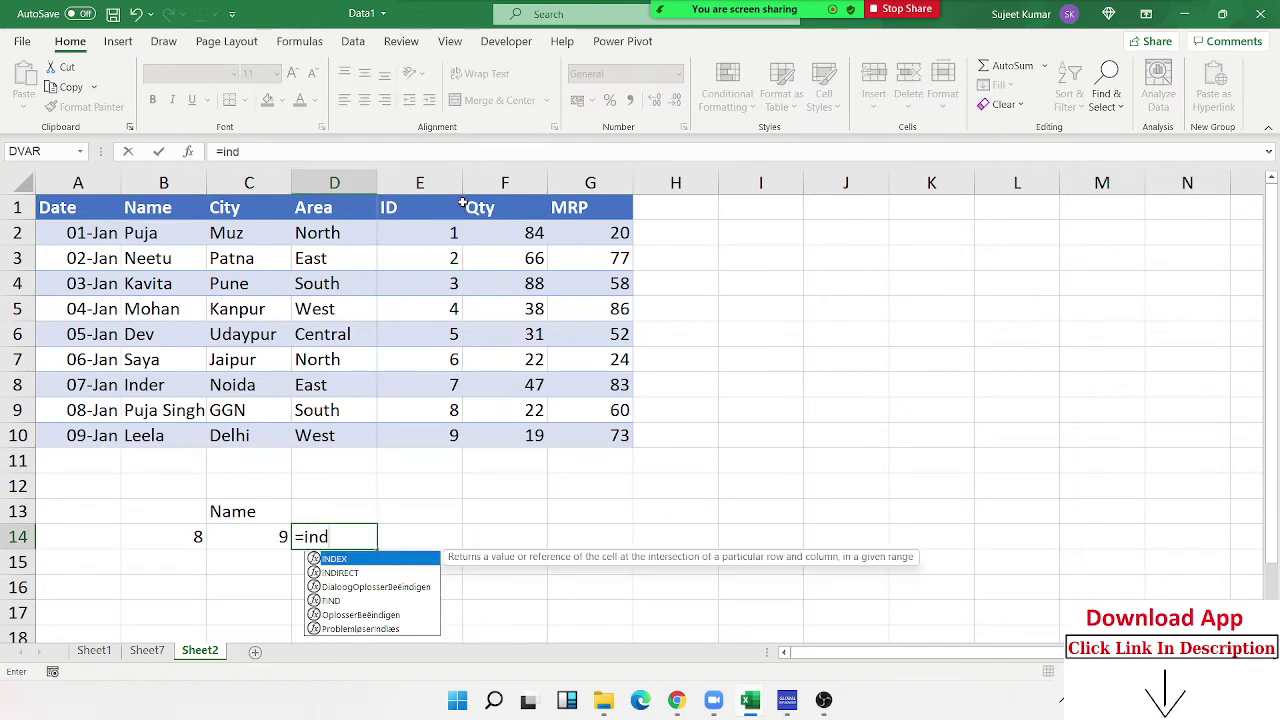
key("Tab")
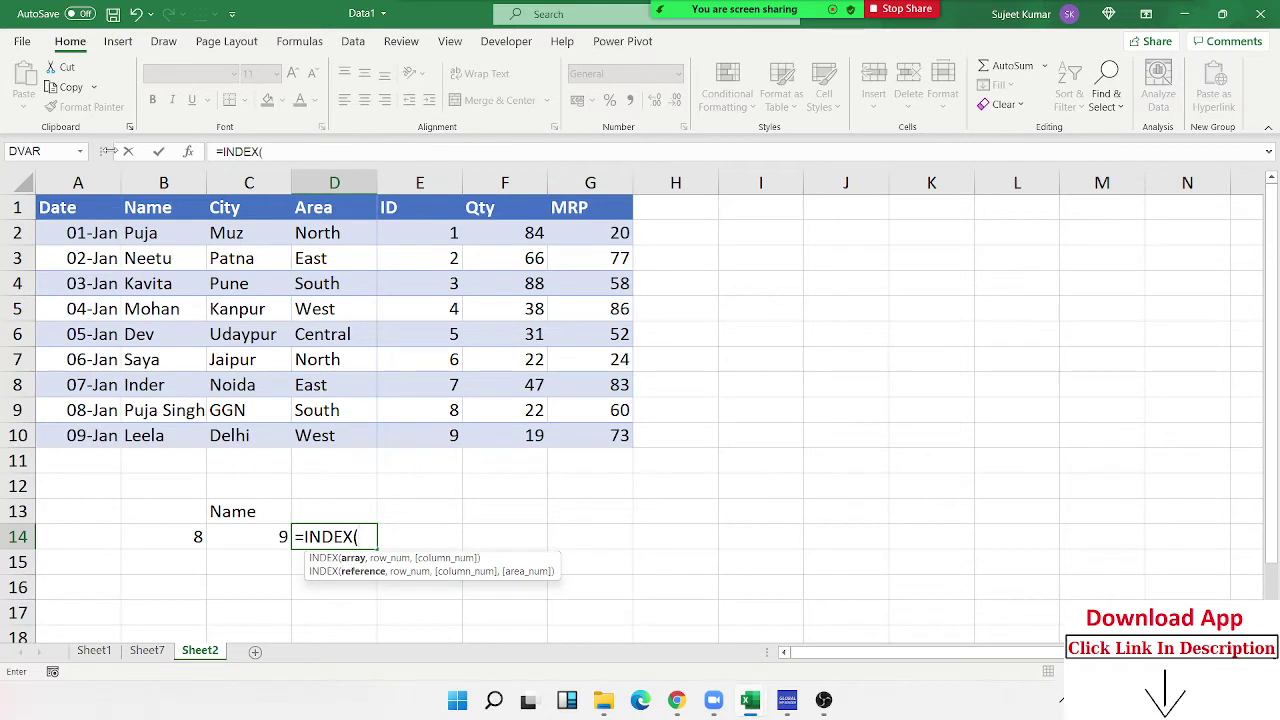
left_click_drag(86, 212, 185, 238)
left_click_drag(276, 265, 595, 435)
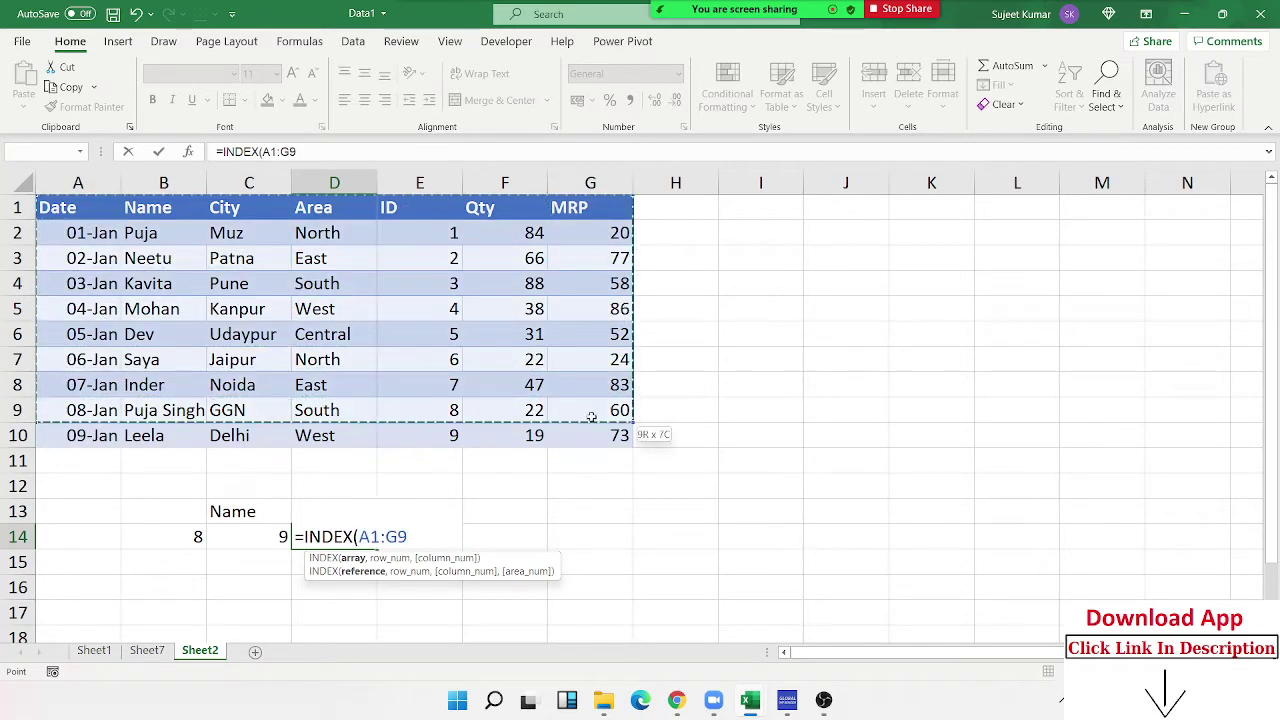
type(",")
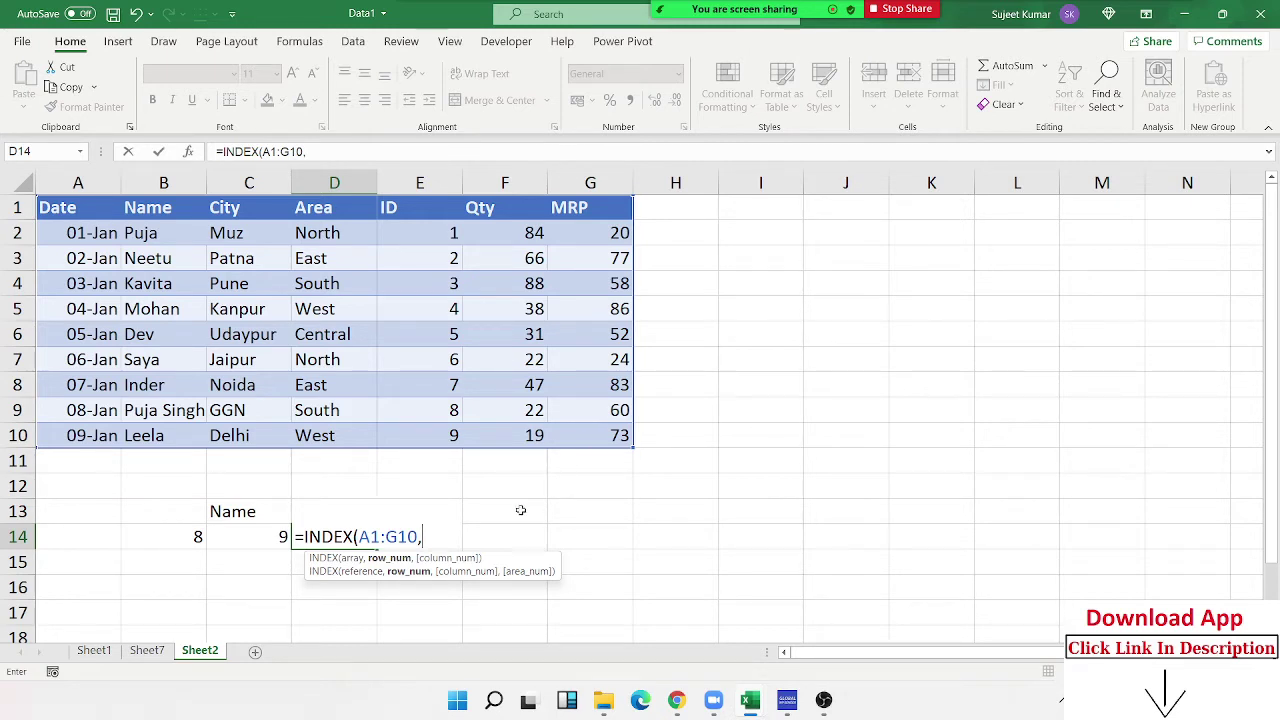
left_click(282, 537)
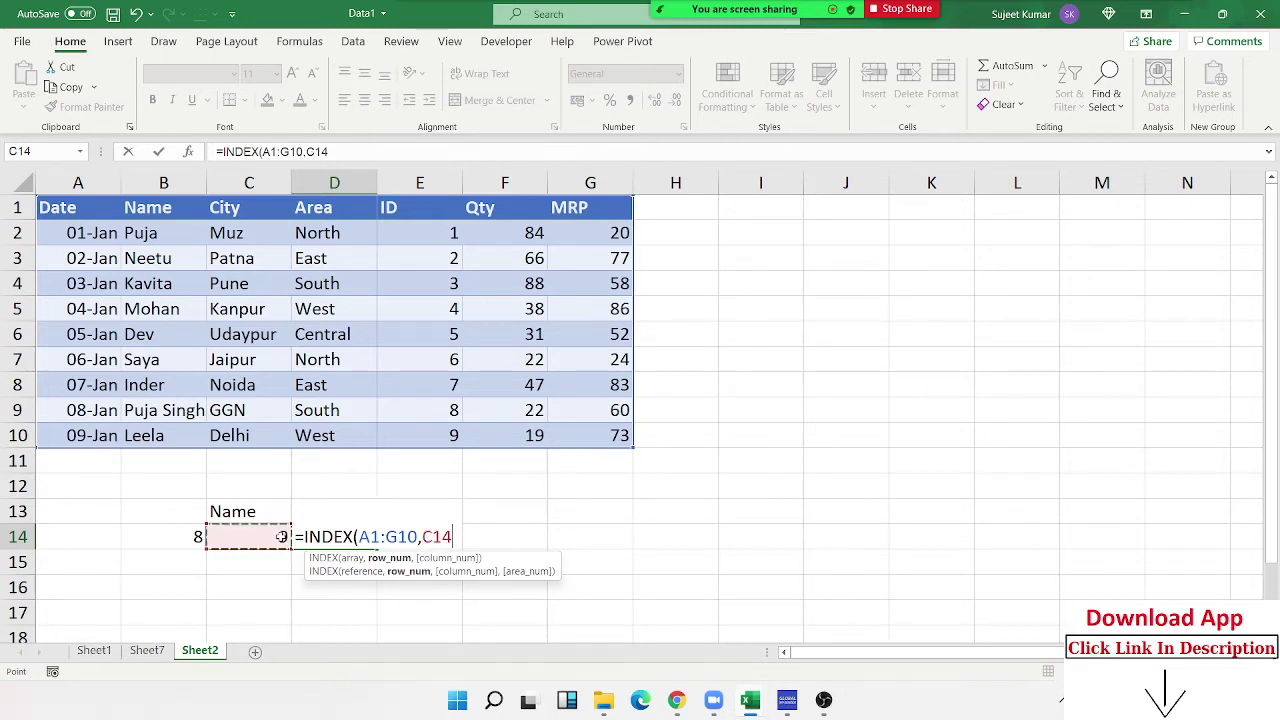
type(",")
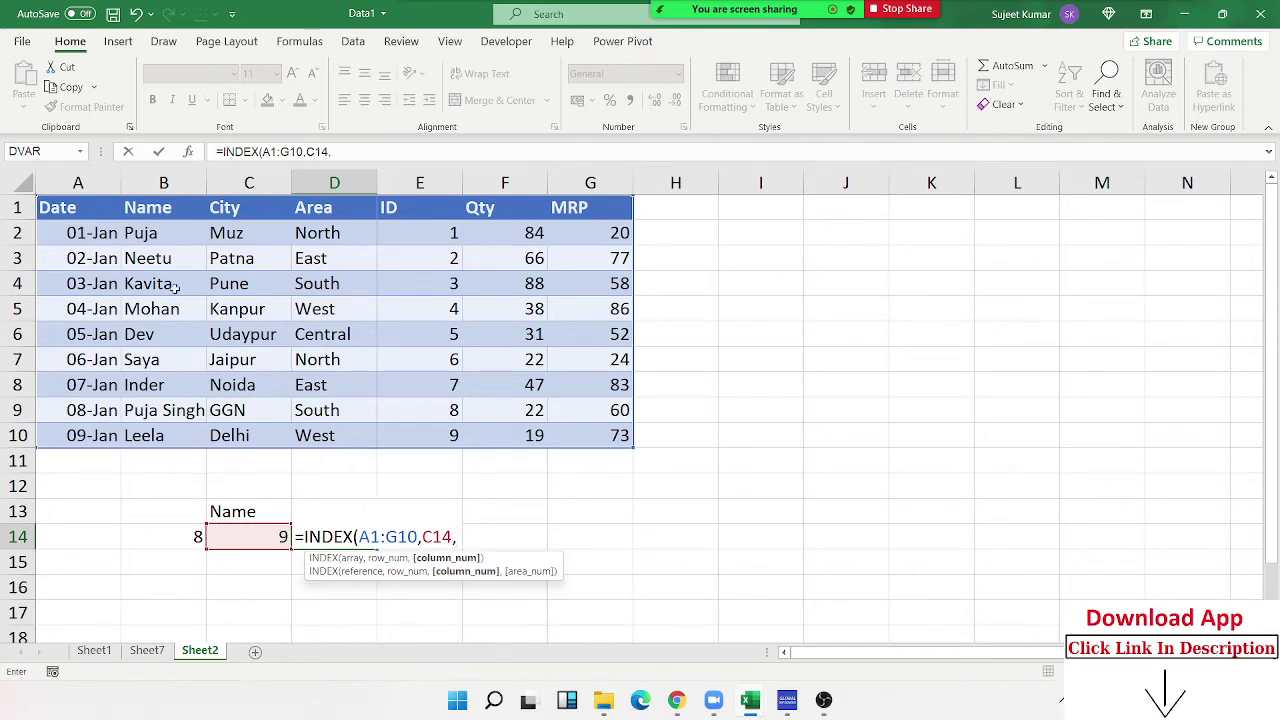
type("2")
key("Return")
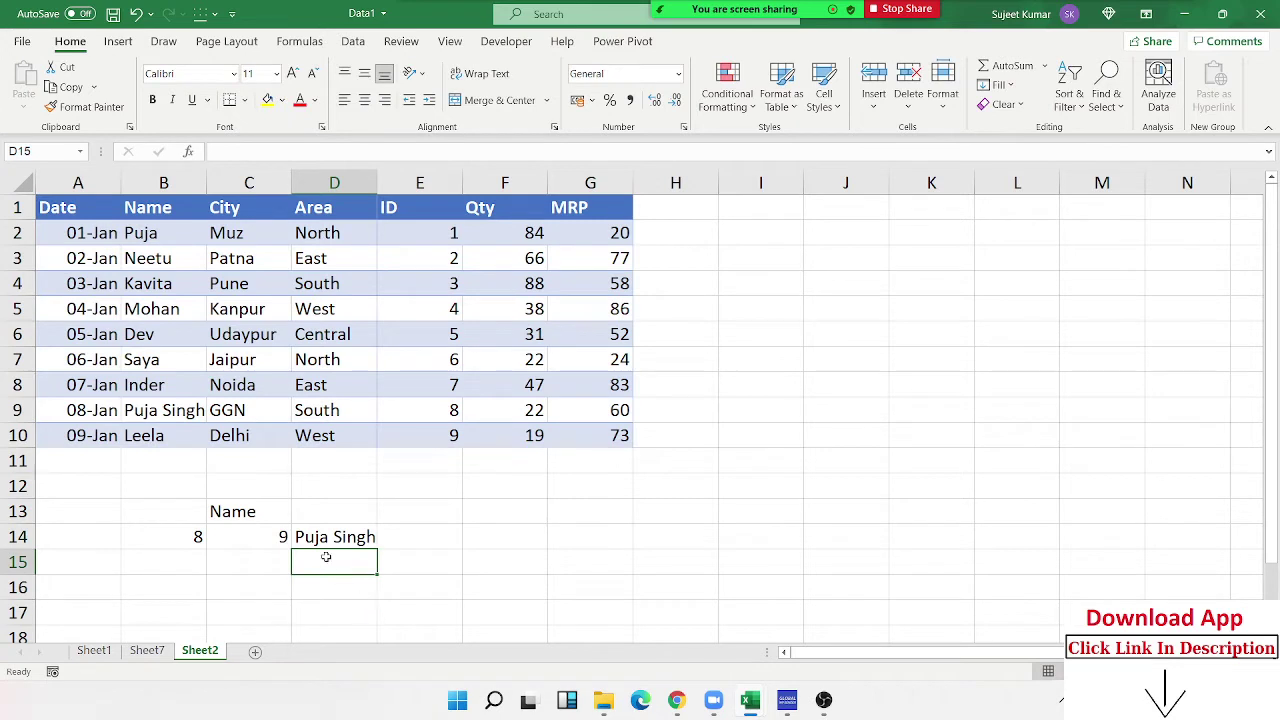
left_click(338, 538)
left_click(157, 540)
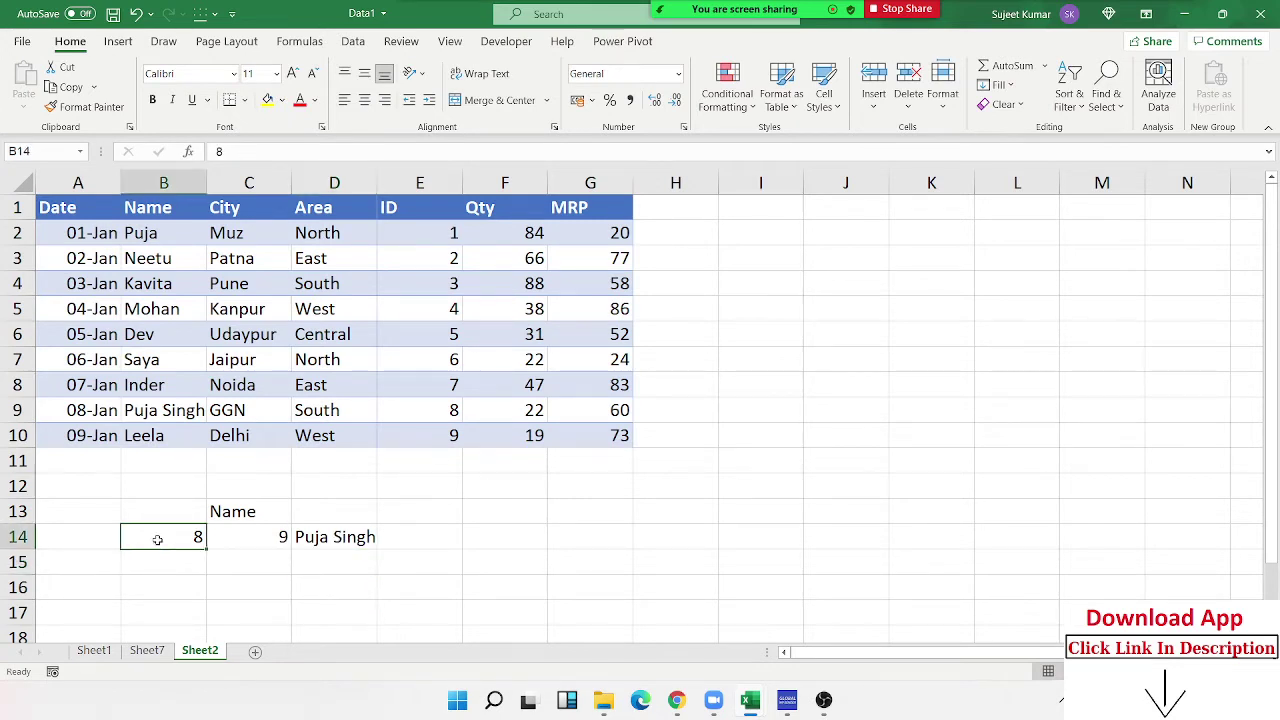
Step: Change the lookup ID in B14 to 6 and review the C14 and D14 formulas
type("6")
key("Return")
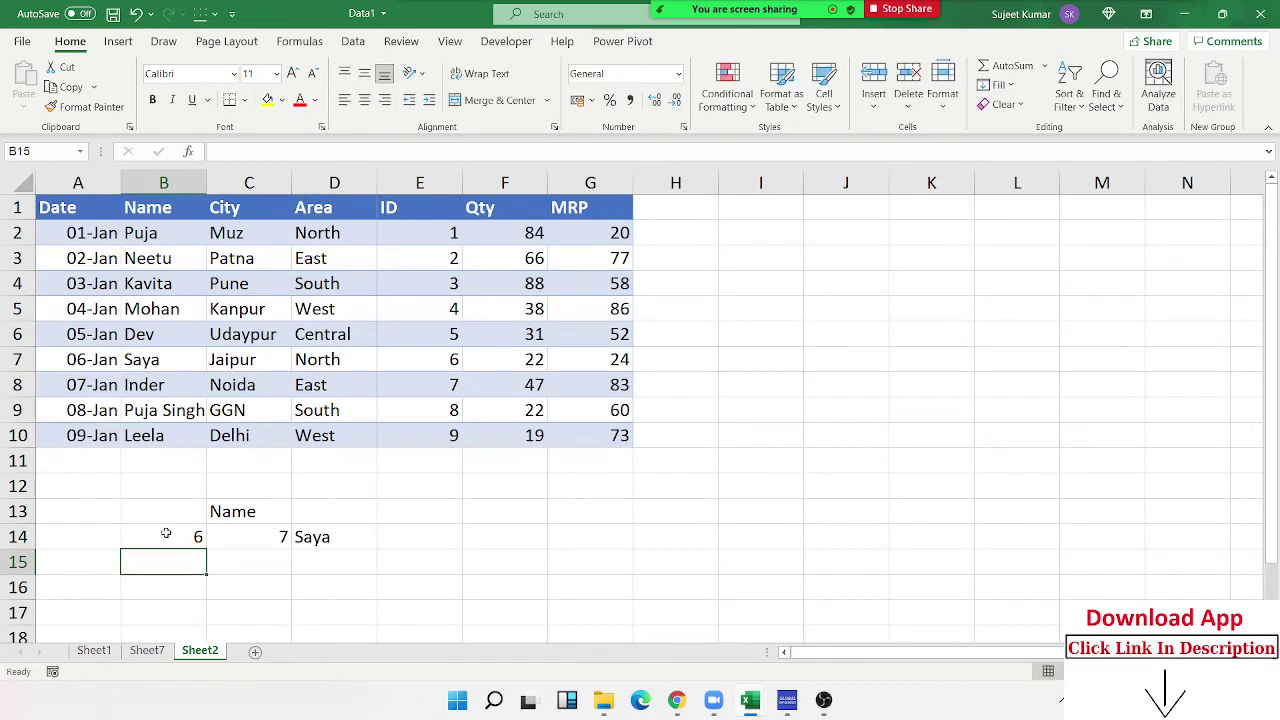
left_click(261, 545)
double_click(278, 537)
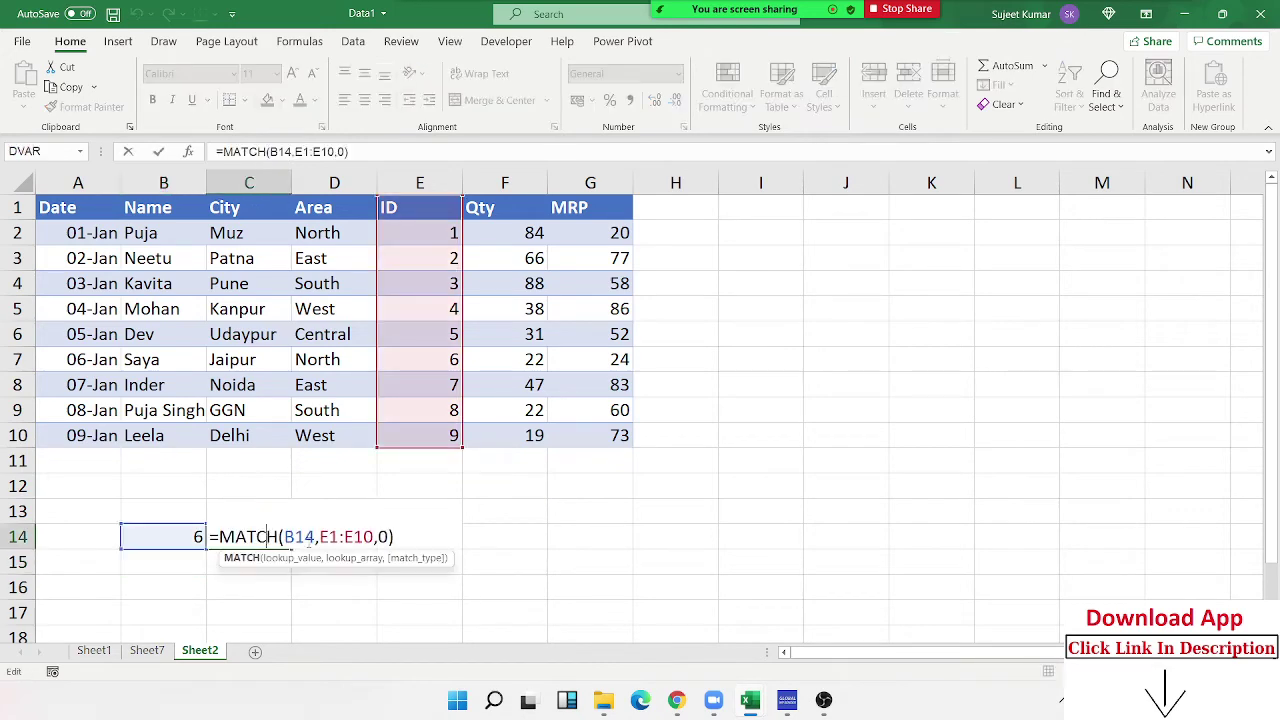
key("Escape")
left_click(357, 537)
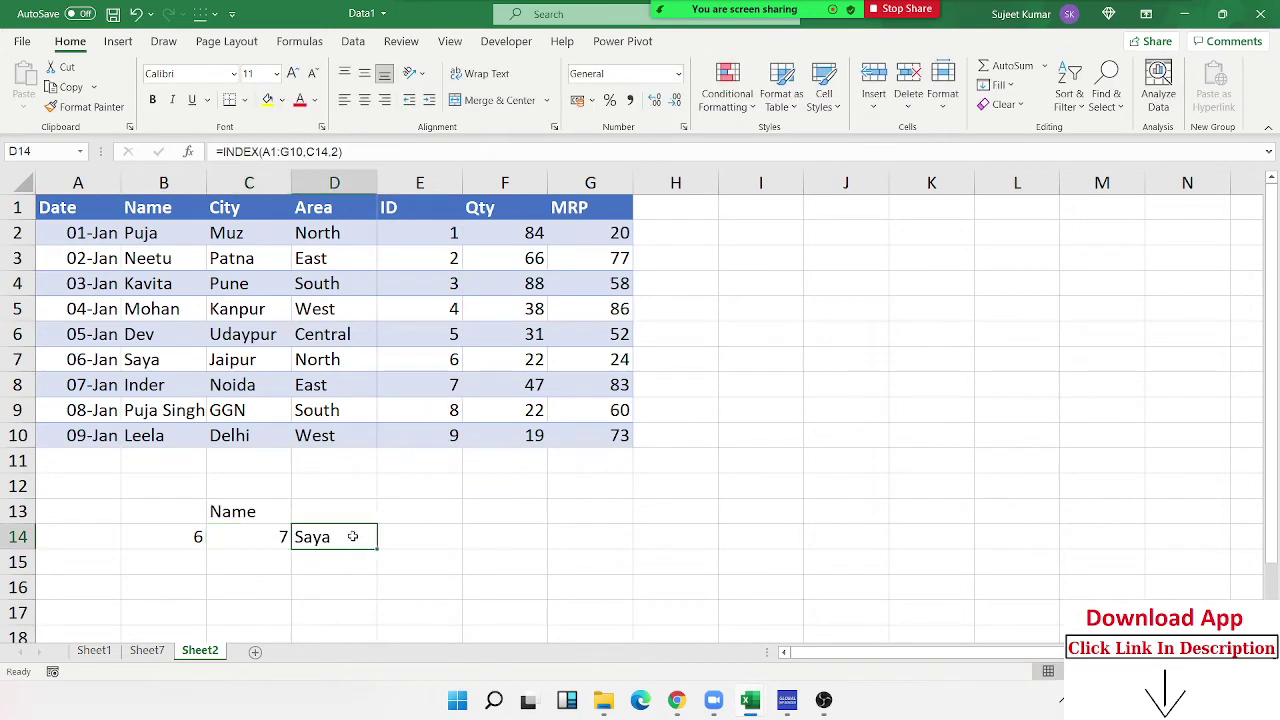
double_click(357, 537)
key("Escape")
Step: Replace C14 in D14's INDEX formula with MATCH(B14,E1:E10,0) copied from C14
left_click(253, 530)
double_click(253, 530)
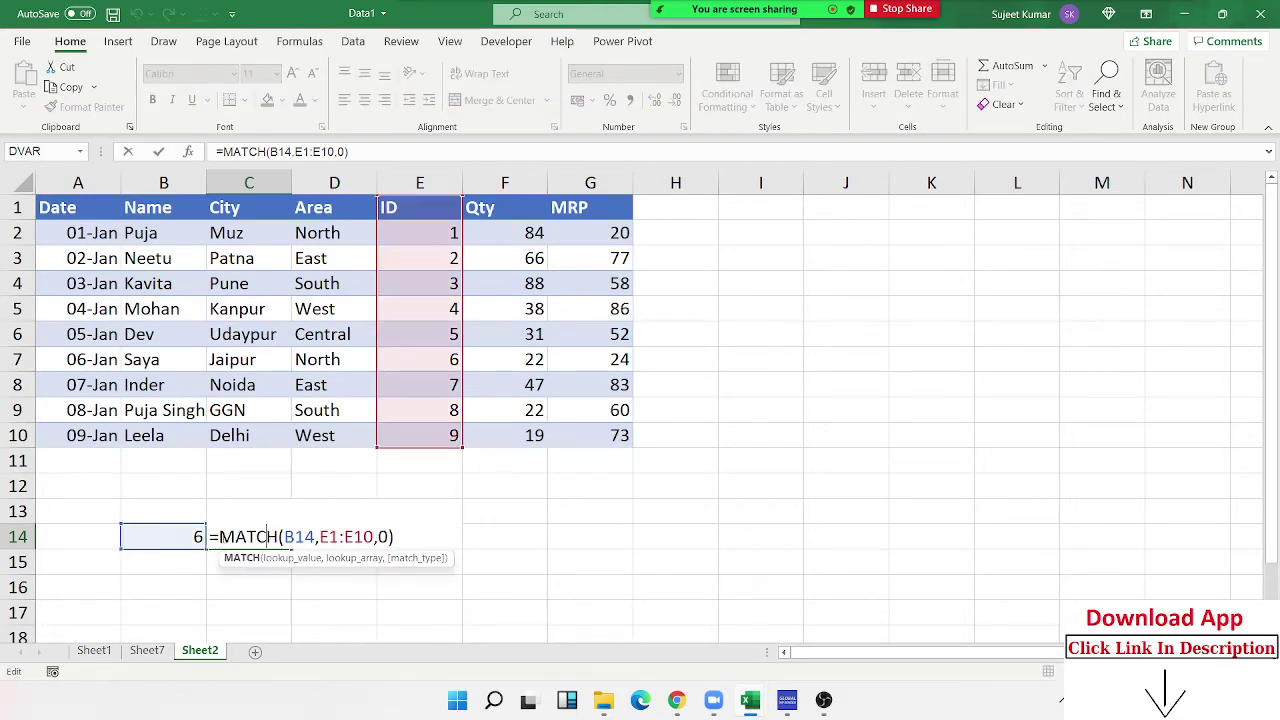
left_click_drag(219, 537, 400, 537)
key("ctrl+c")
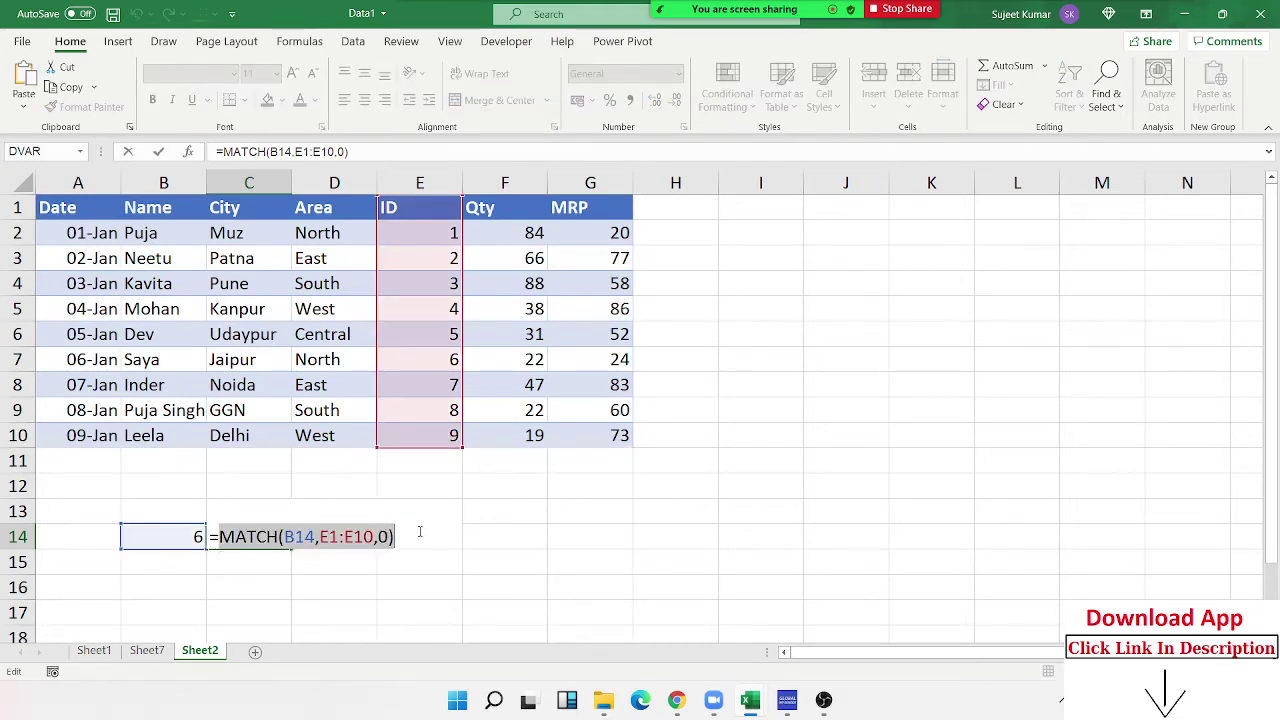
key("Escape")
double_click(360, 543)
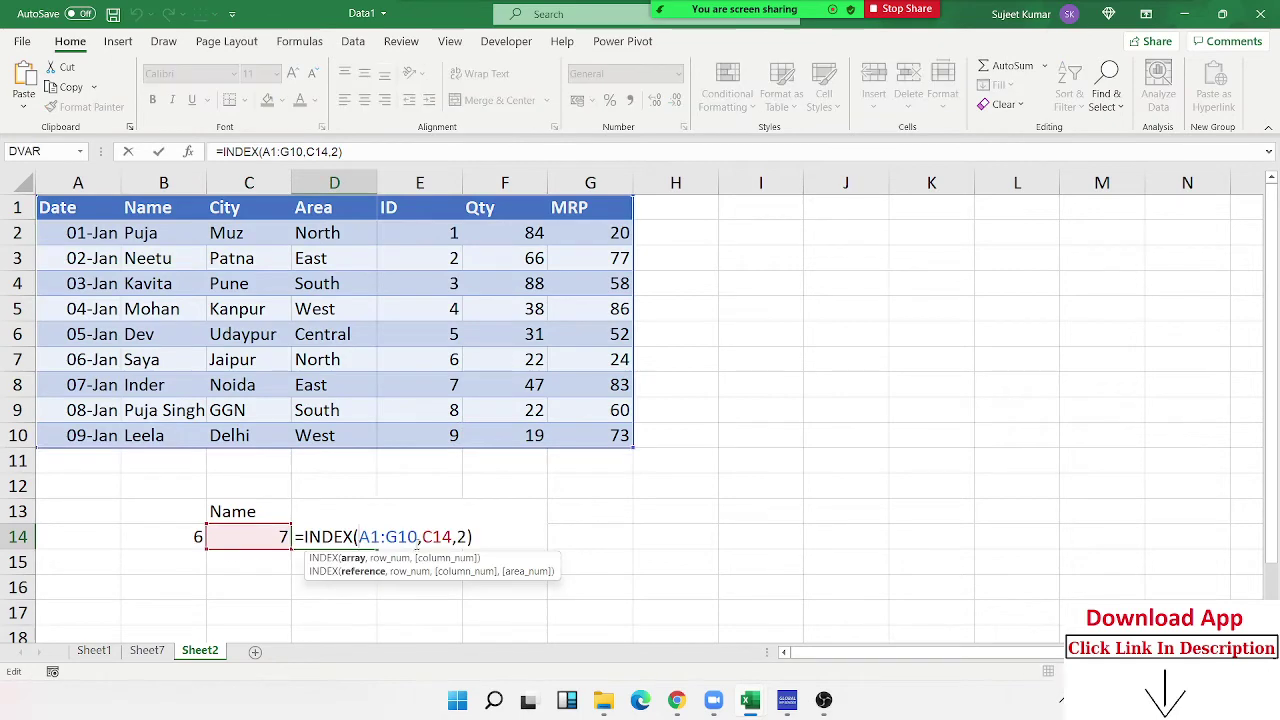
double_click(424, 537)
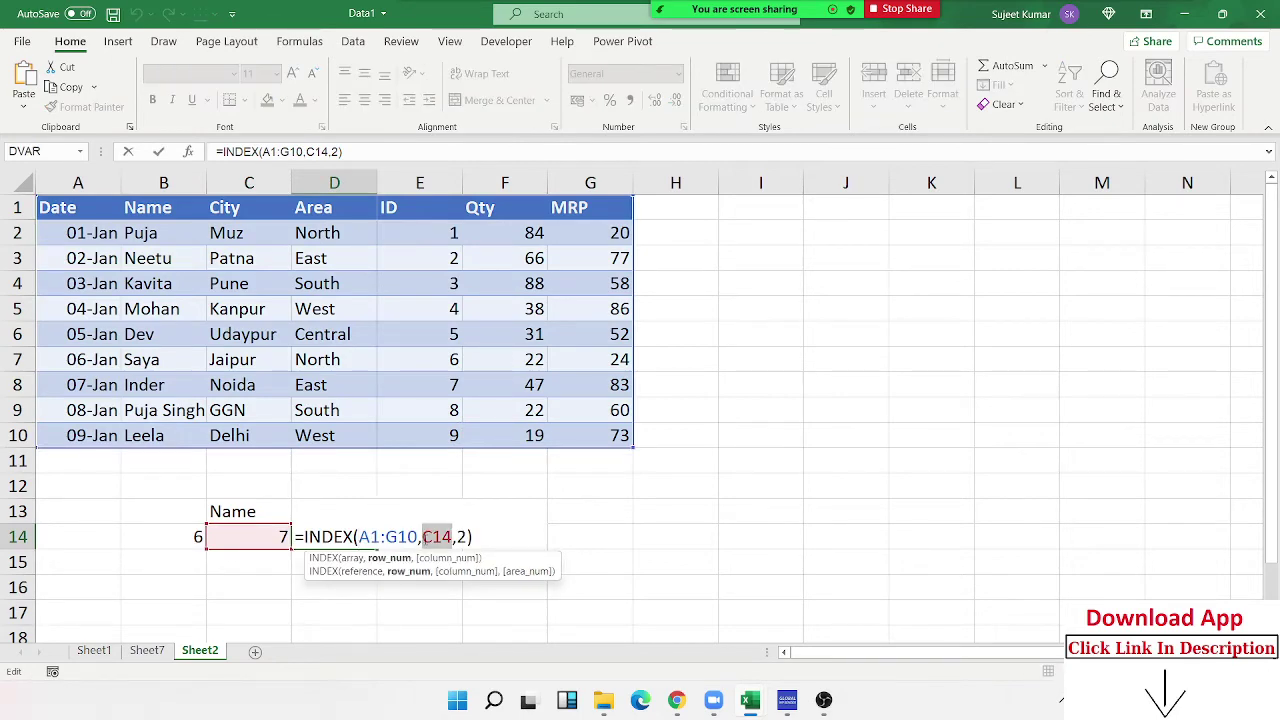
key("ctrl+v")
key("Return")
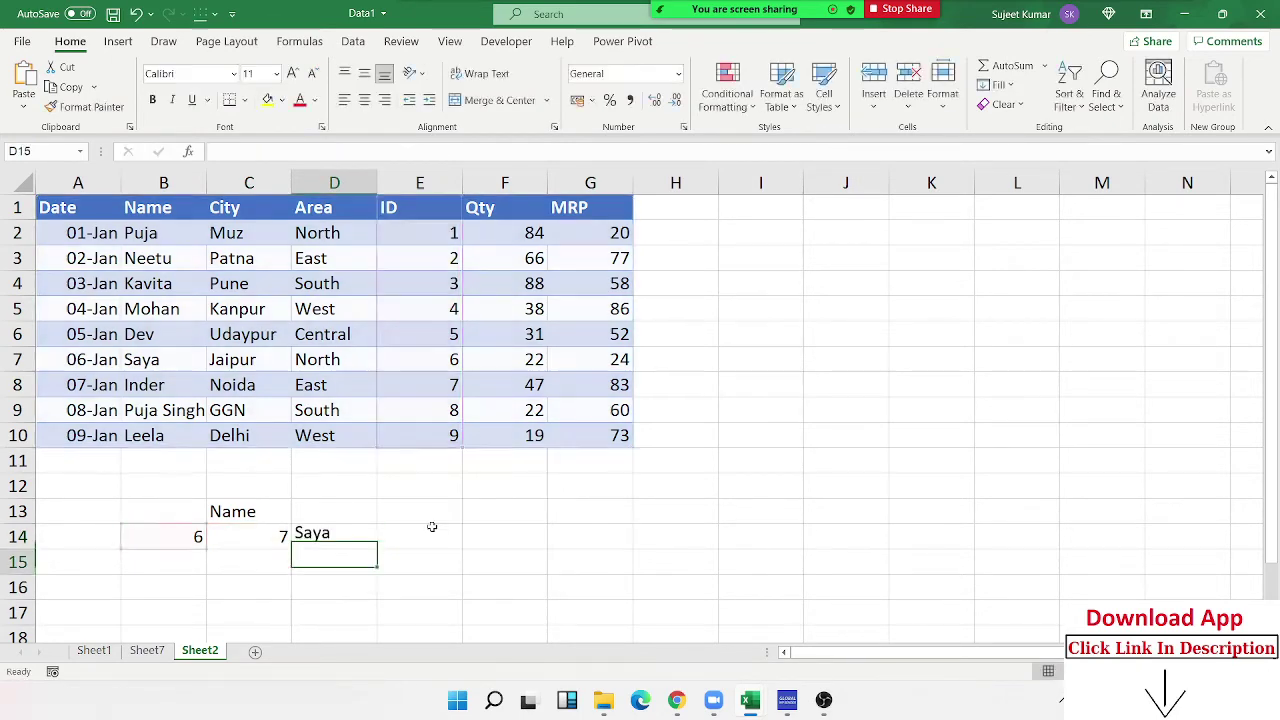
left_click(343, 538)
Step: Commit and recheck =INDEX(A1:G10,MATCH(B14,E1:E10,0),2) in D14, returning the name for ID 6
double_click(343, 538)
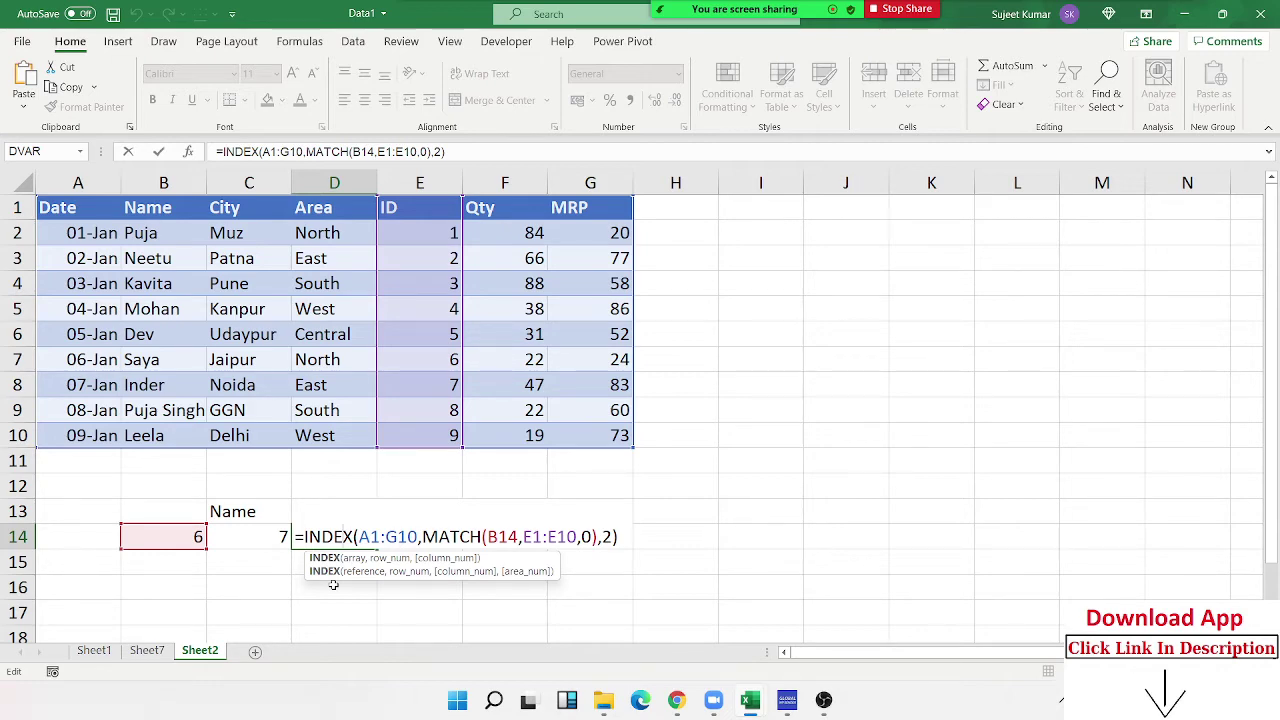
key("Return")
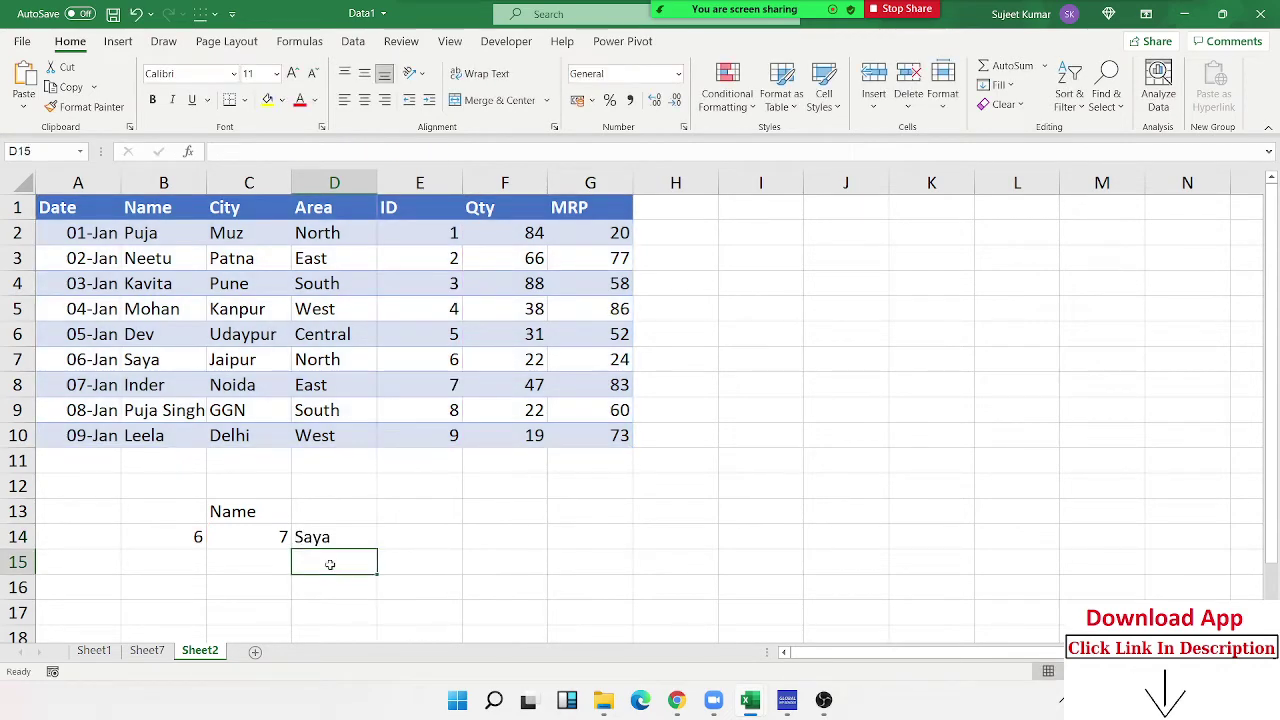
left_click(325, 538)
double_click(325, 538)
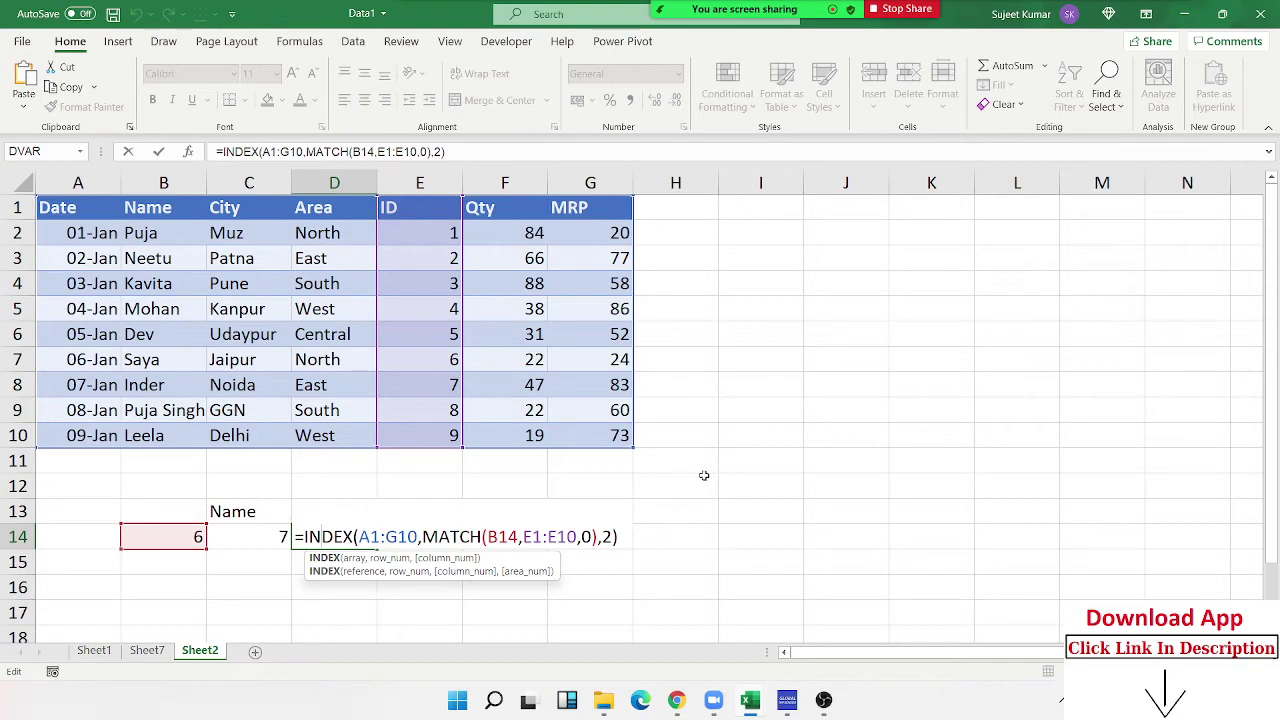
key("ctrl+Return")
left_click(426, 533)
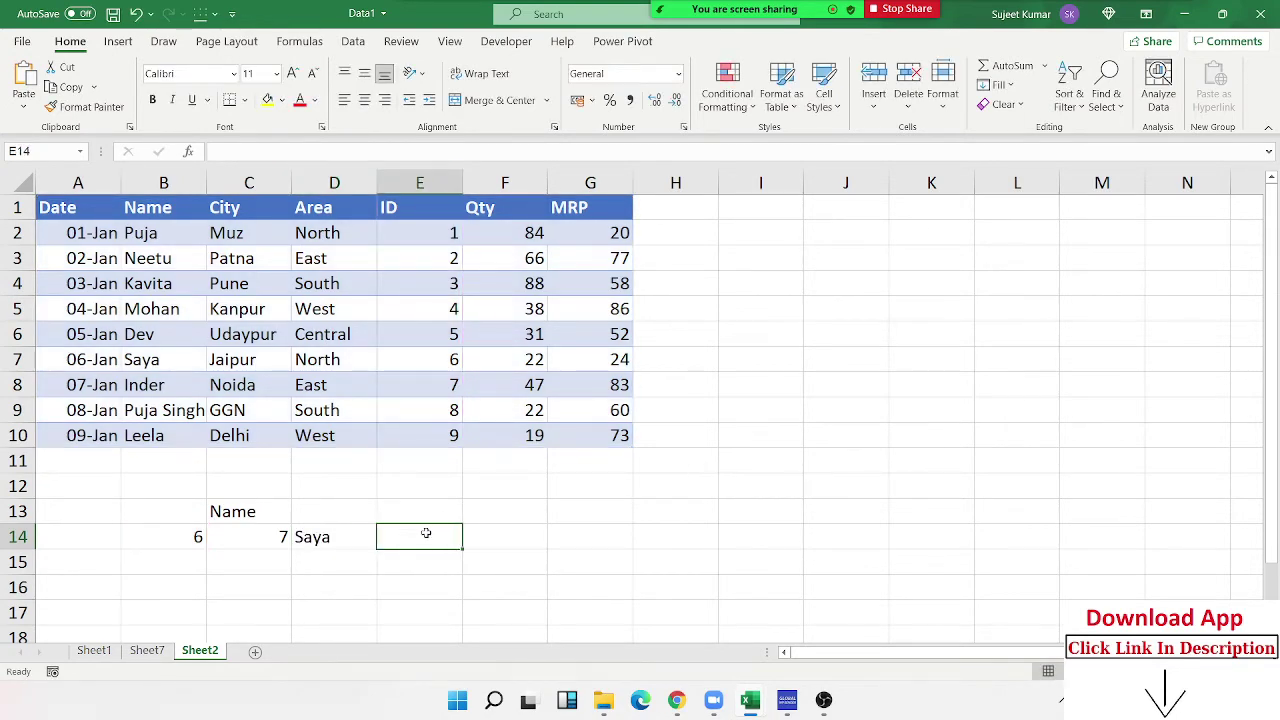
Step: Enter =OFFSET(A1,C14,2) in E14, which returns the city Noida
type("=of")
key("Tab")
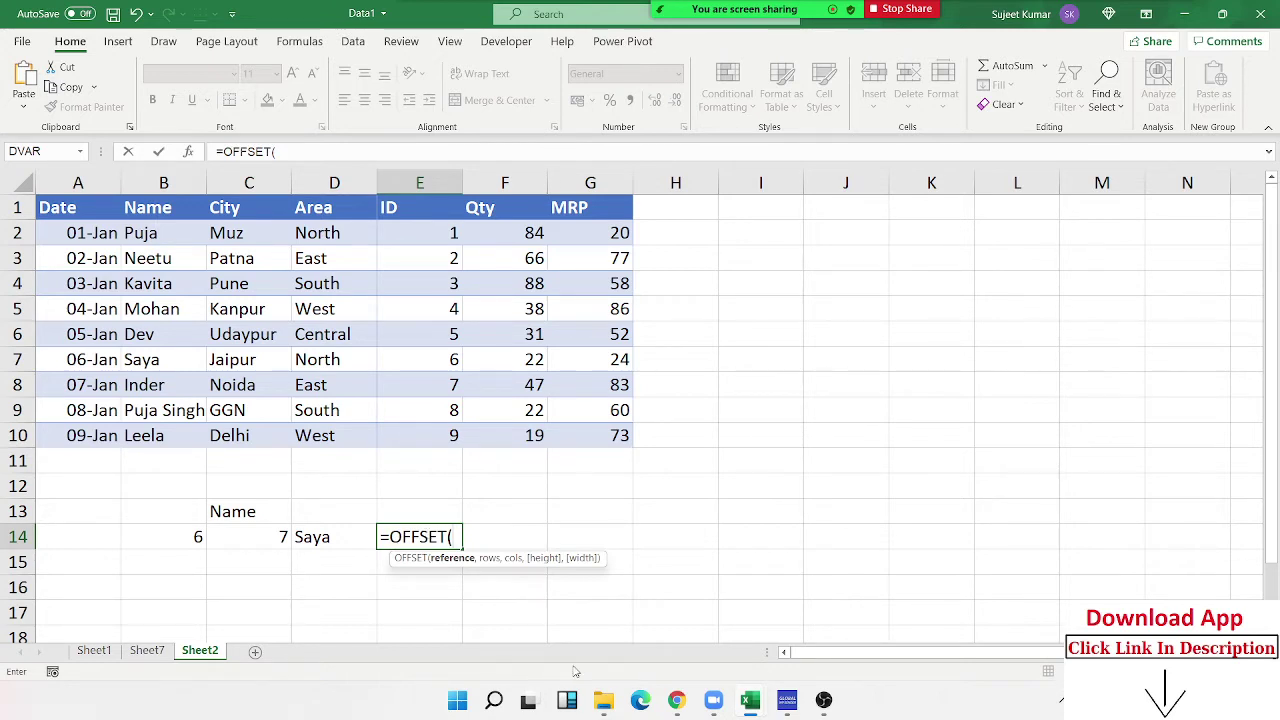
left_click(73, 200)
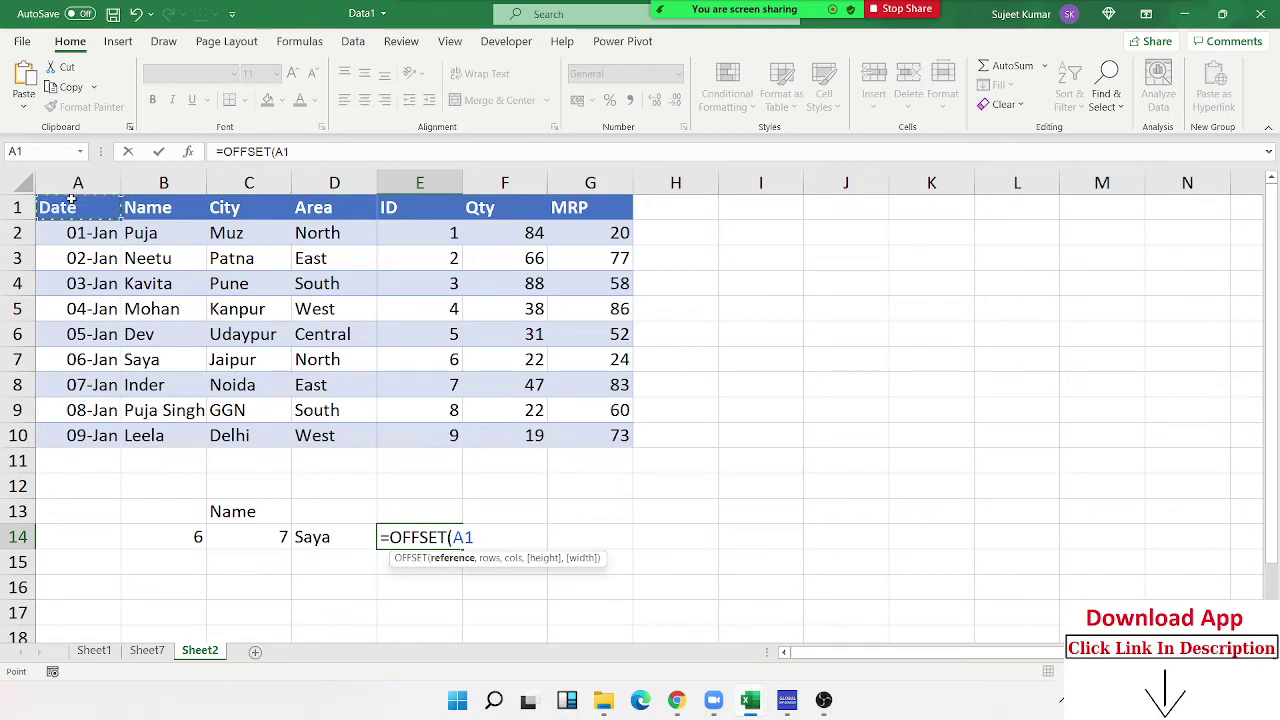
type(",")
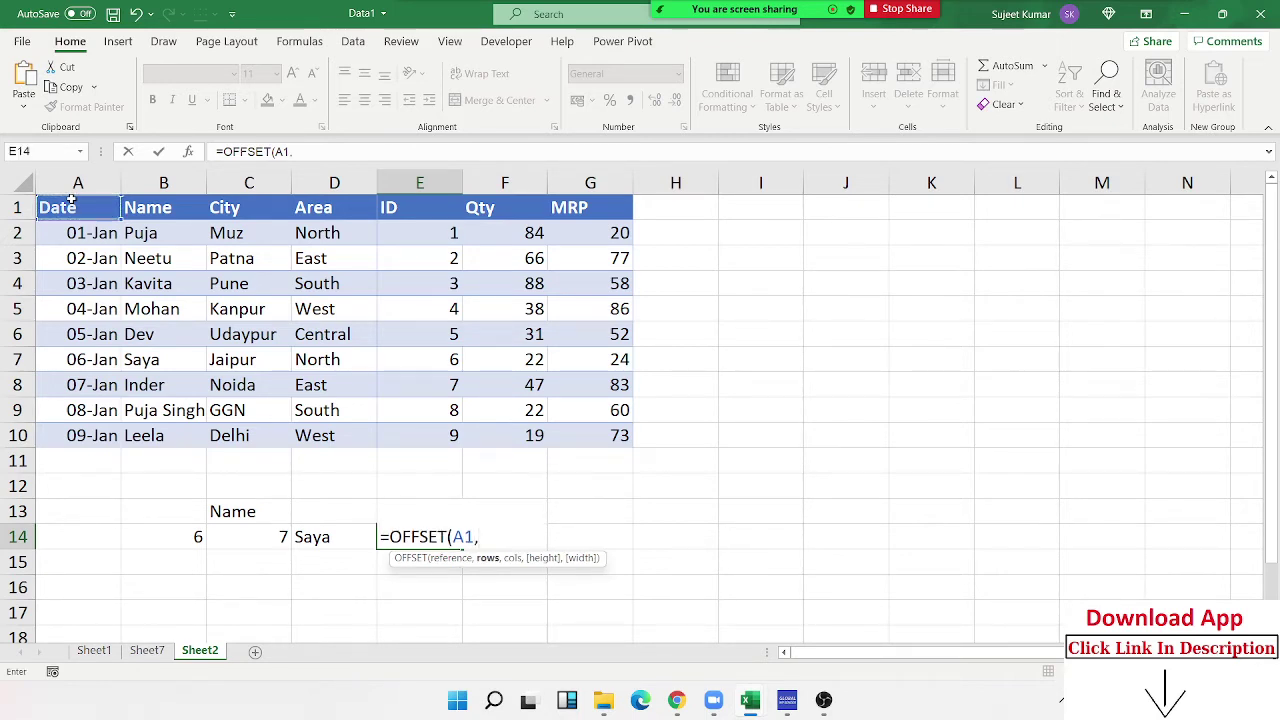
left_click(273, 541)
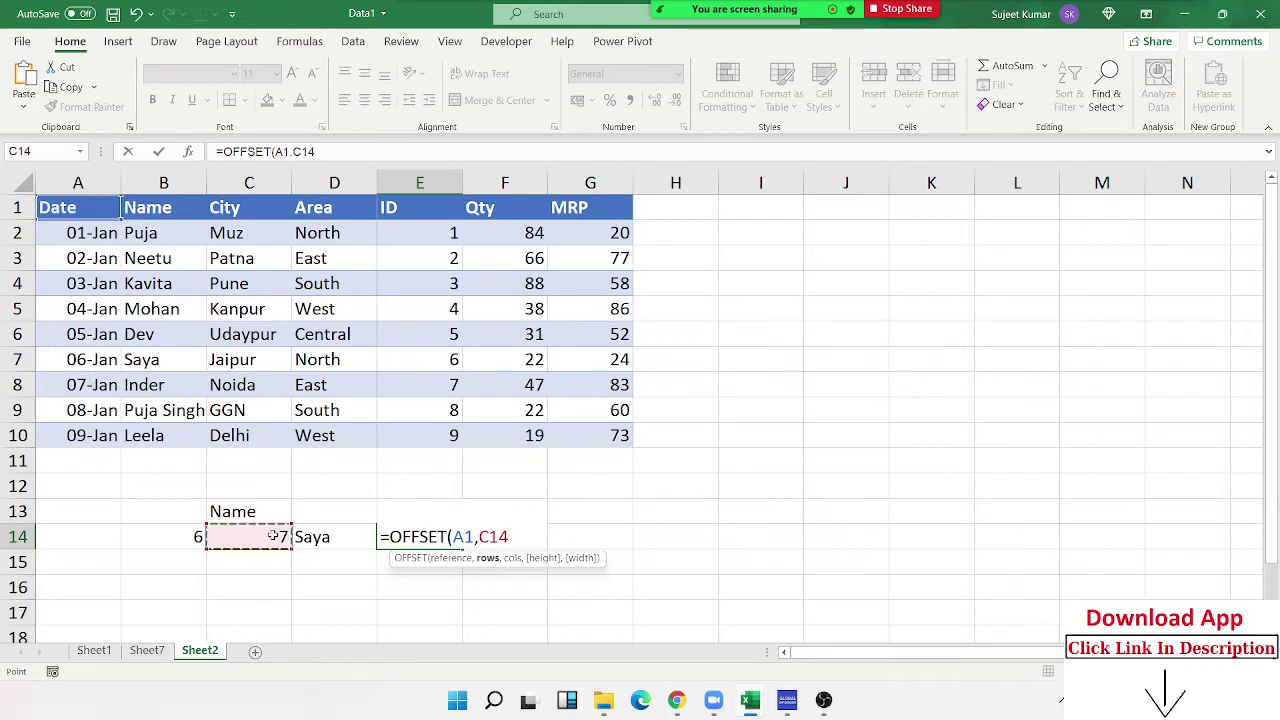
type(",2")
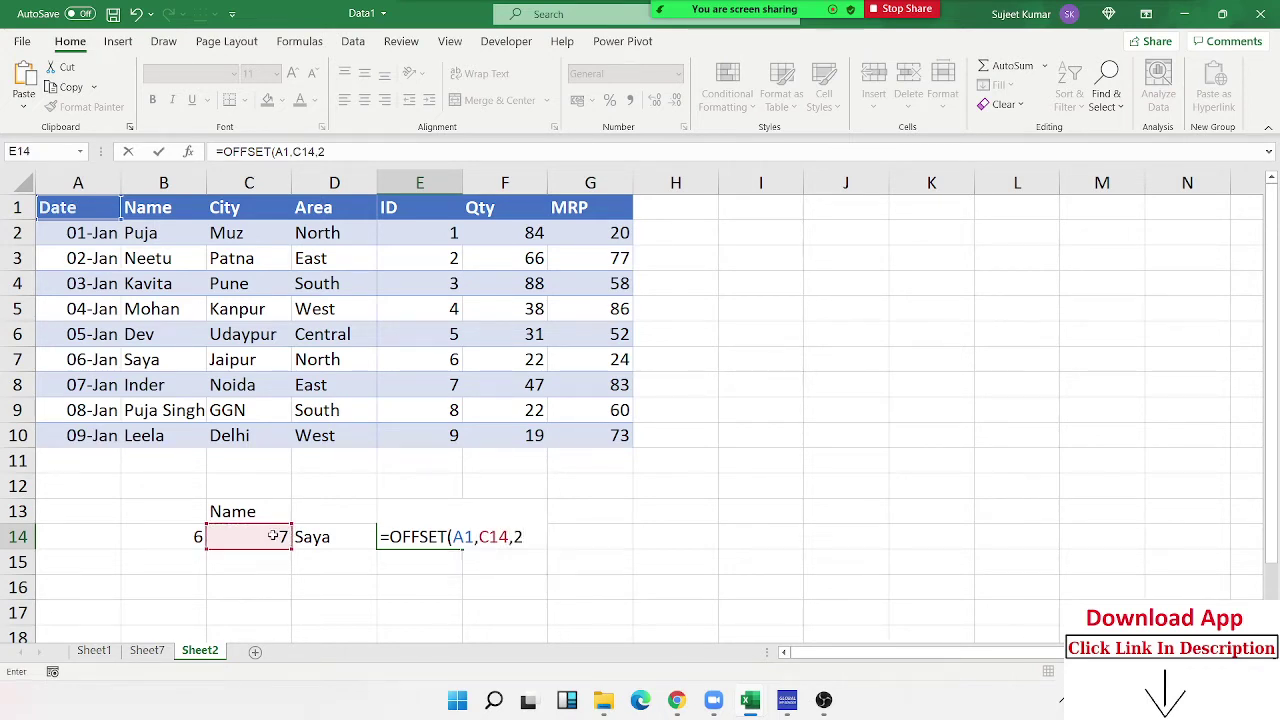
key("Return")
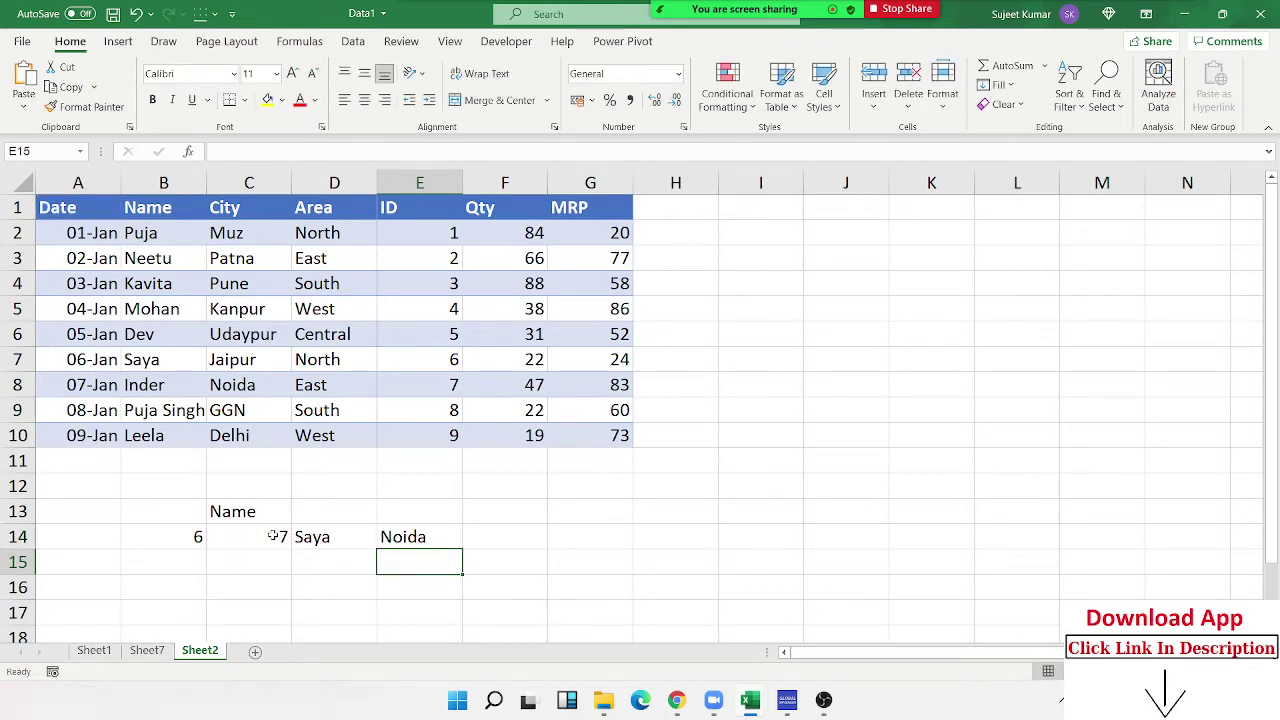
Step: Change E14's formula to =OFFSET(A1,C14-1,1) so it returns the name for ID 6
double_click(428, 538)
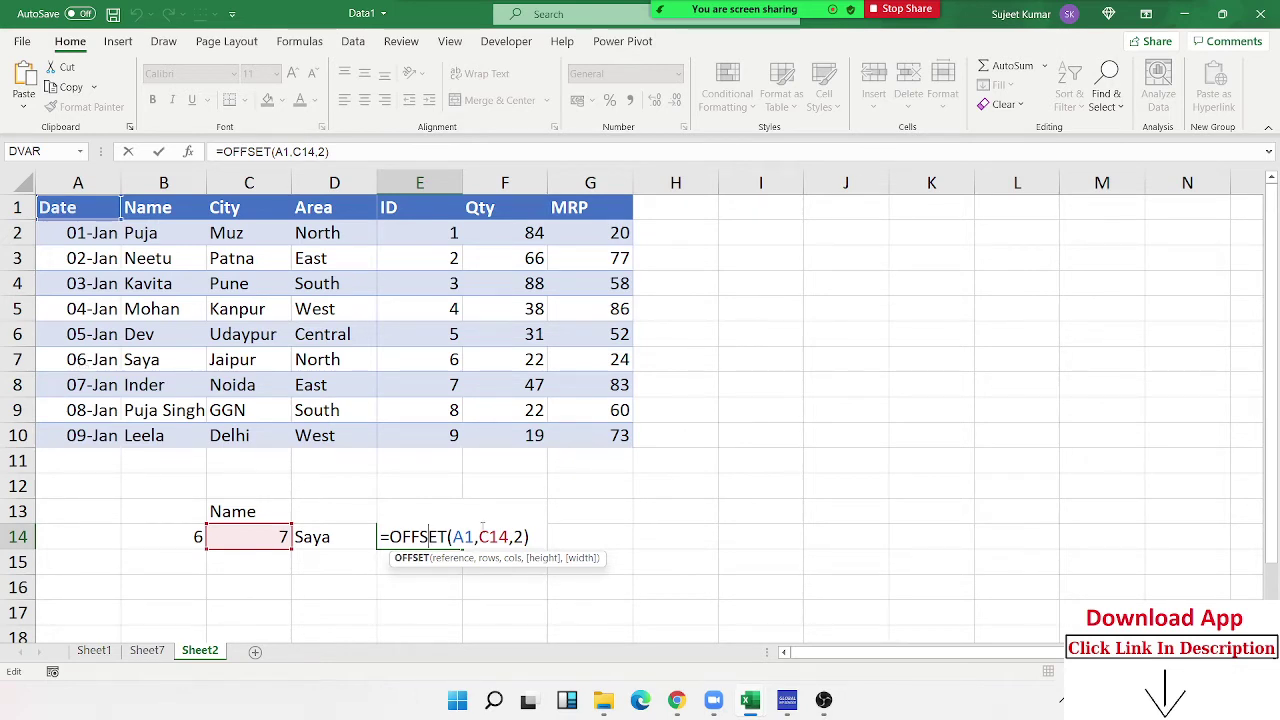
double_click(520, 537)
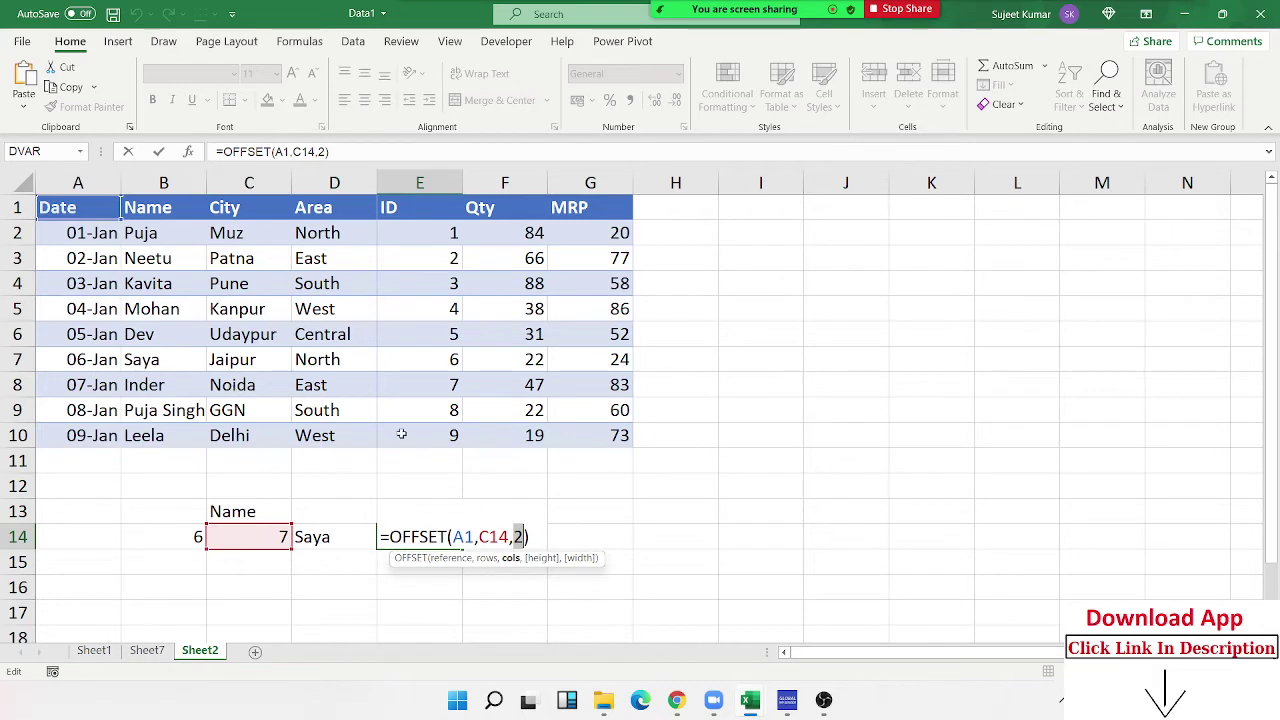
type("1")
left_click(503, 535)
type("-1")
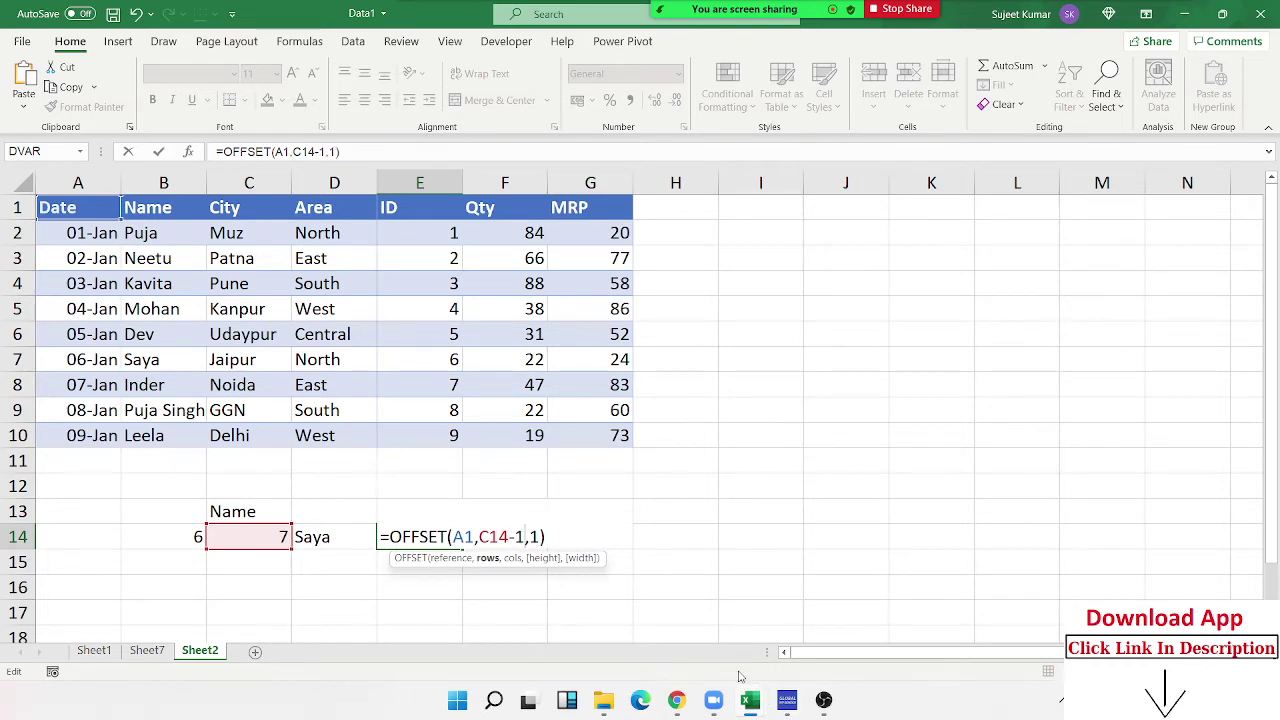
key("Return")
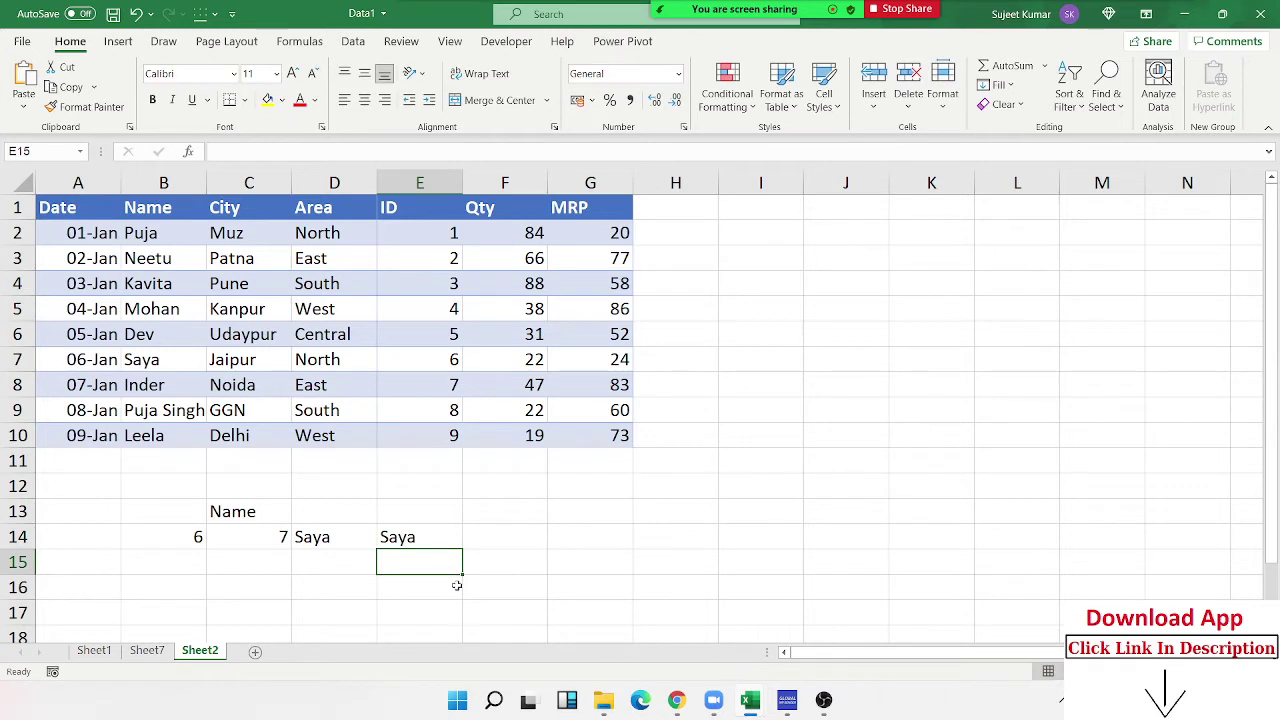
Step: Replace C14 in E14's OFFSET formula with the MATCH(B14,E1:E10,0) expression from C14
double_click(430, 540)
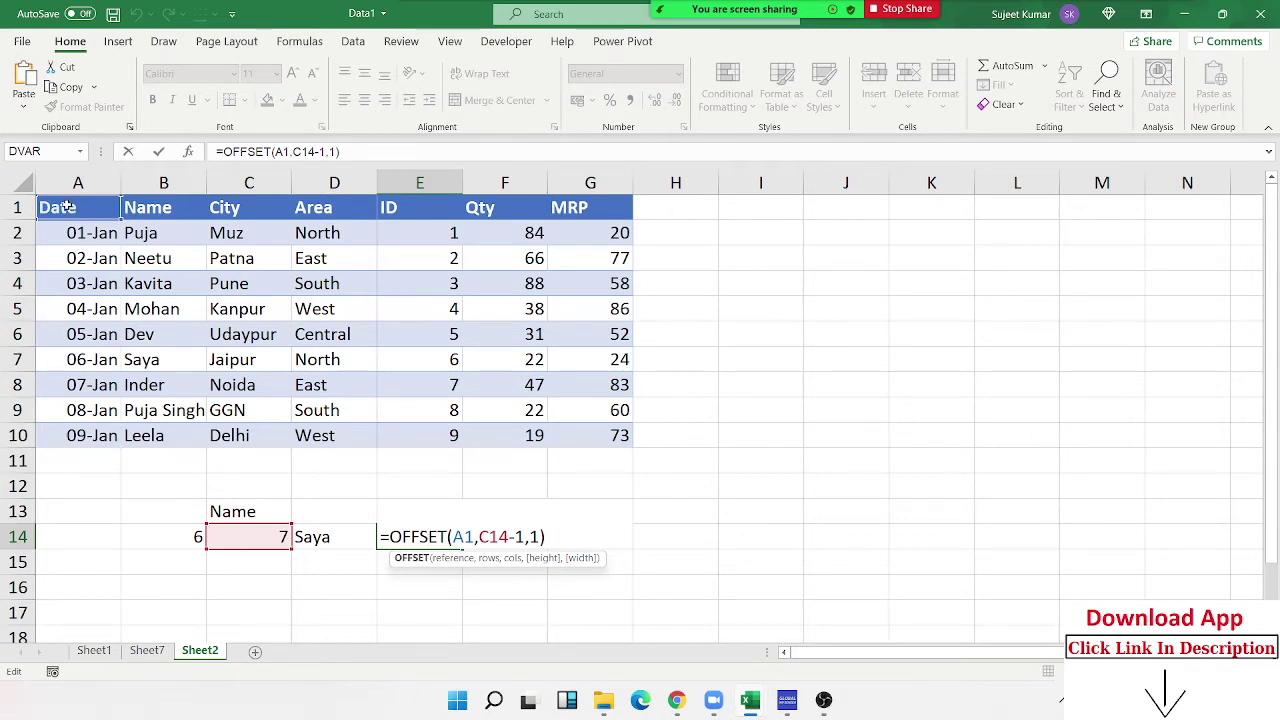
key("Return")
left_click_drag(676, 212, 1190, 490)
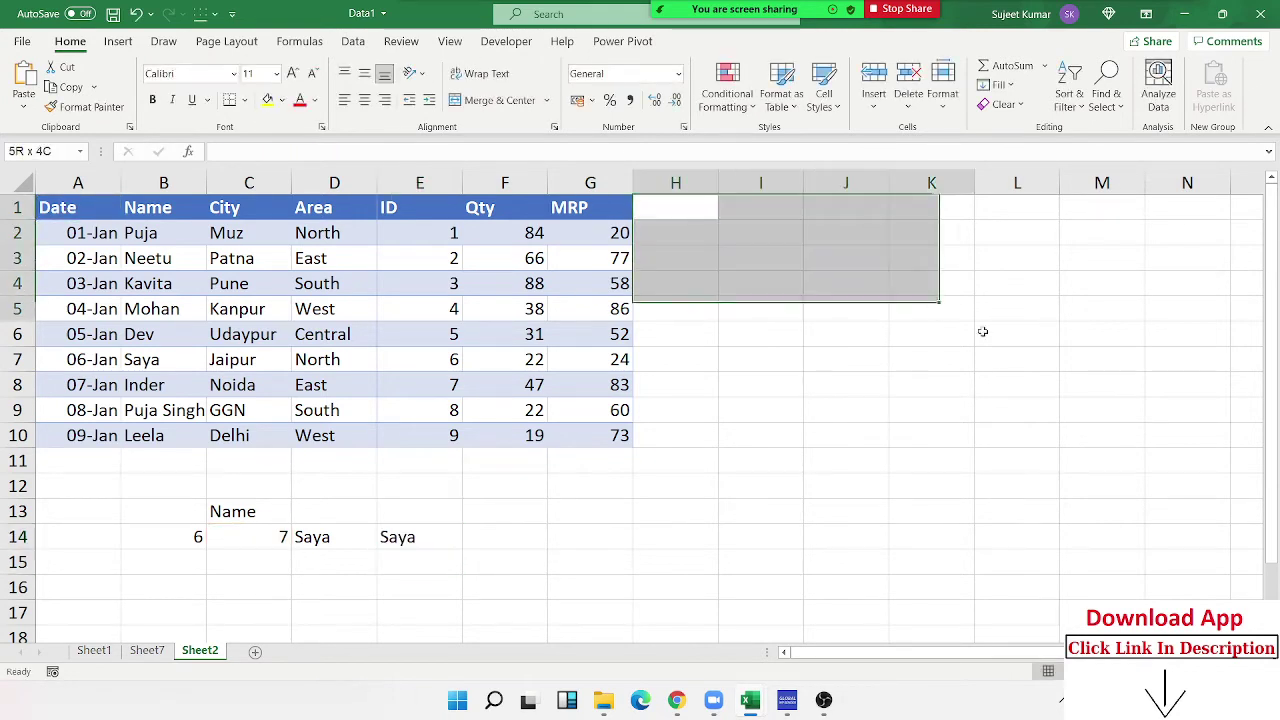
left_click(242, 542)
double_click(242, 540)
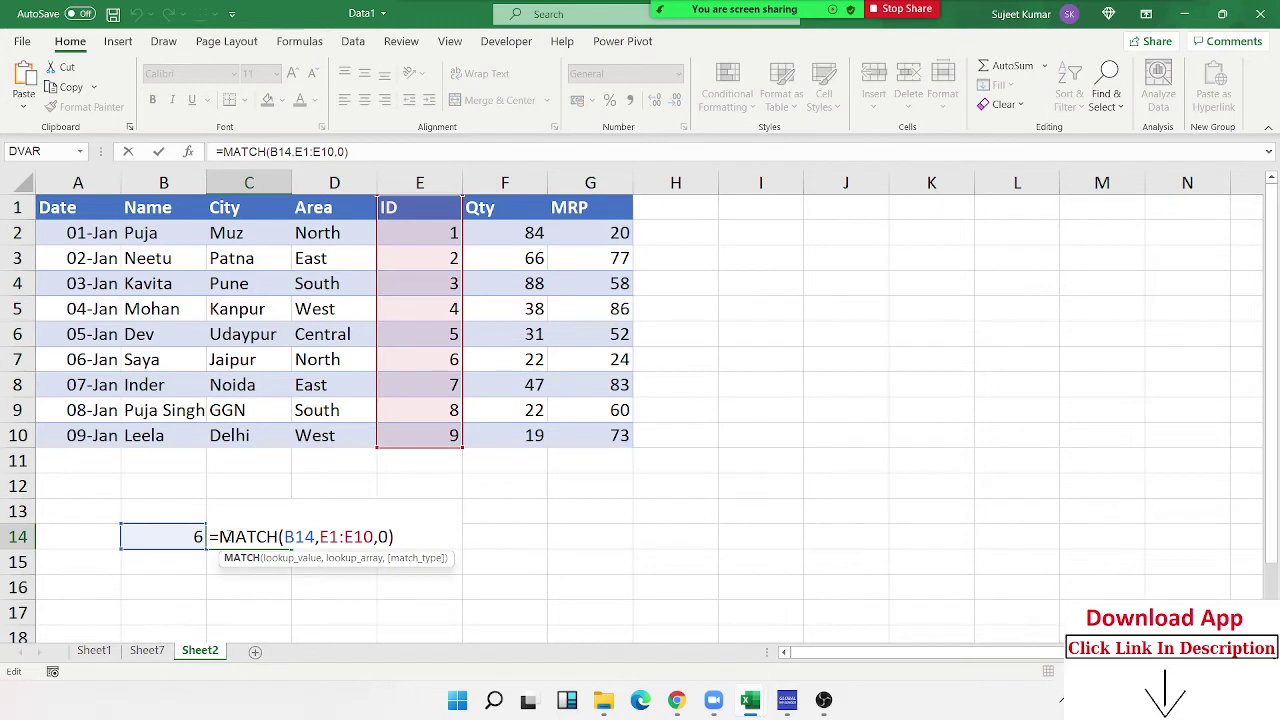
left_click_drag(219, 537, 394, 537)
key("ctrl+c")
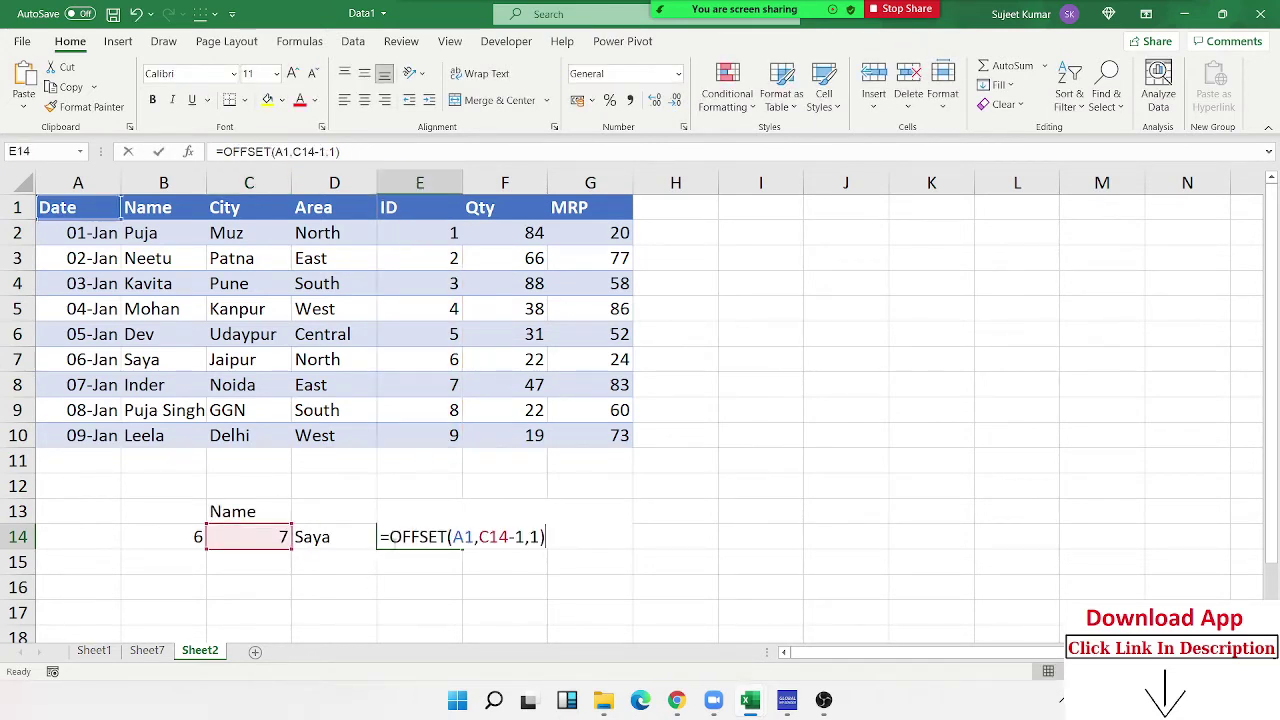
double_click(494, 537)
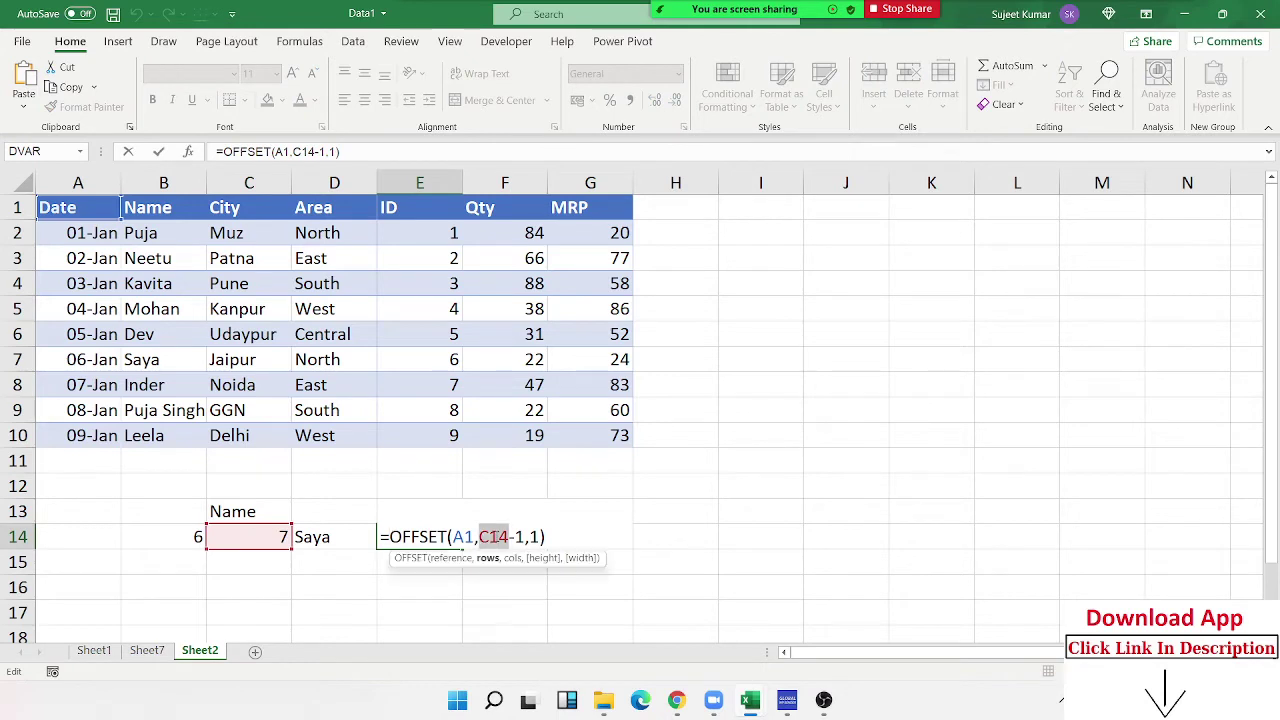
key("ctrl+v")
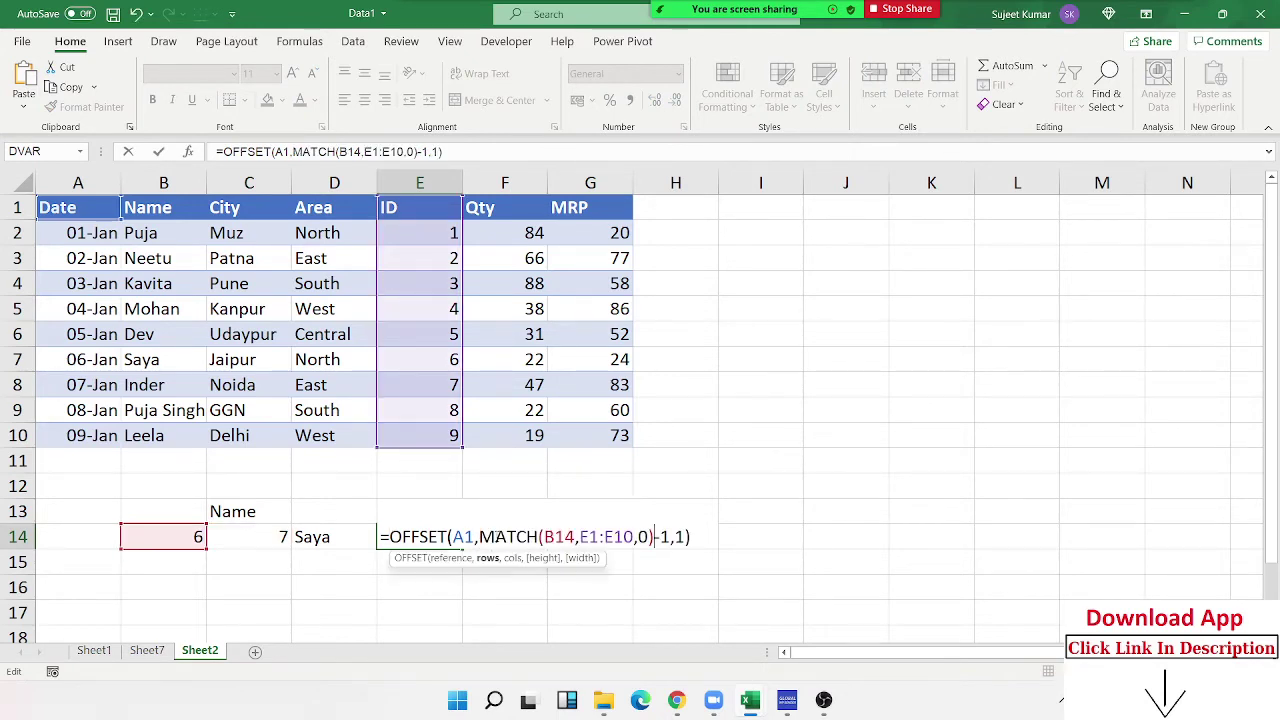
key("Return")
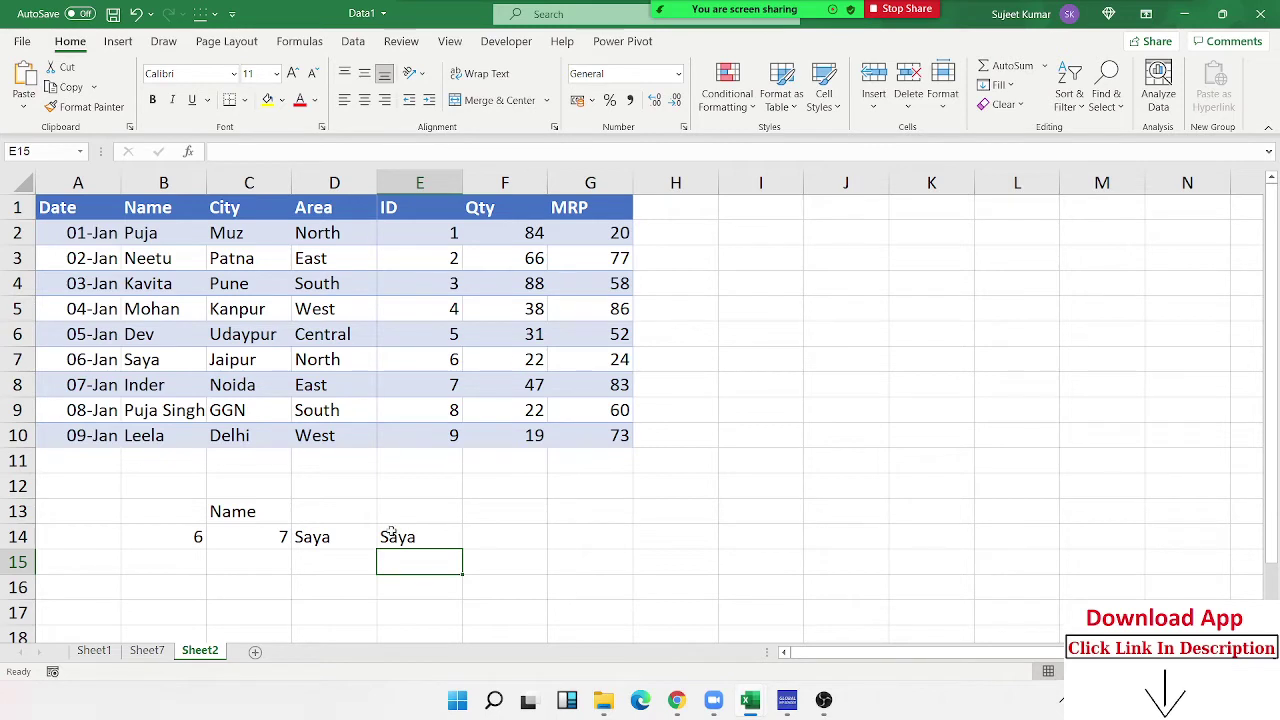
Step: Compare the D14 and E14 lookup results, which show the same name
left_click_drag(362, 540, 390, 543)
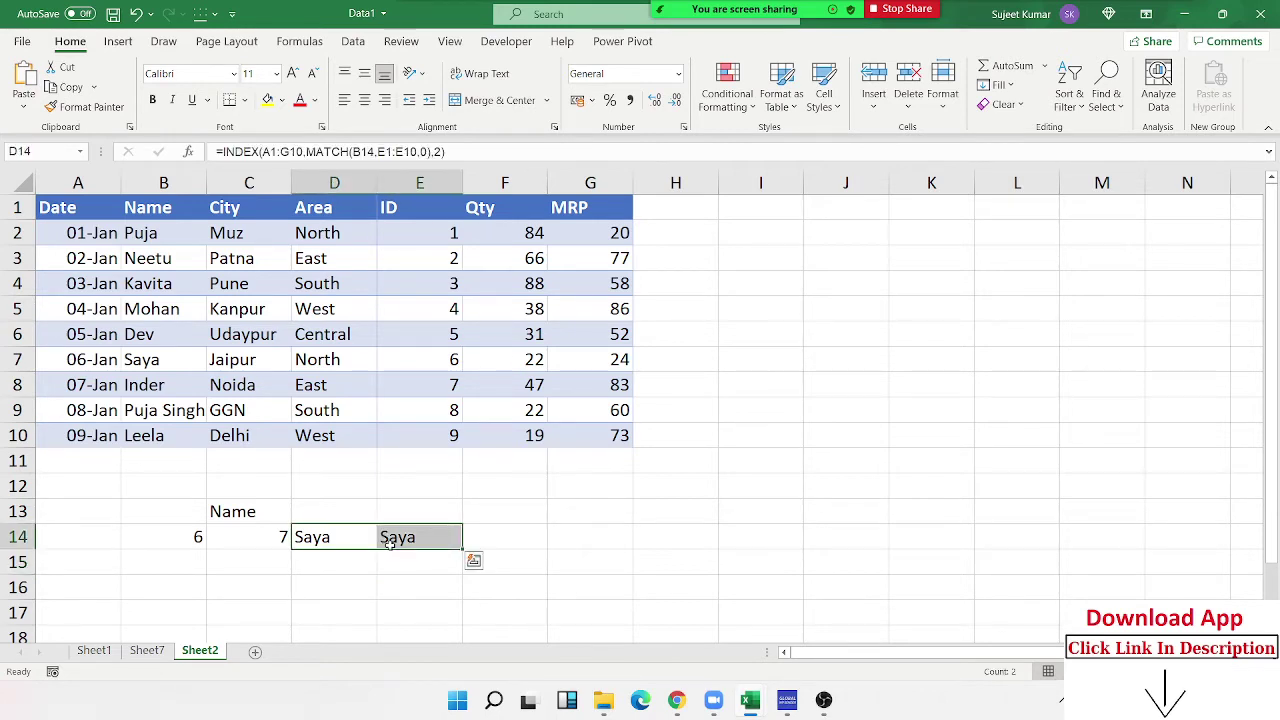
left_click(513, 515)
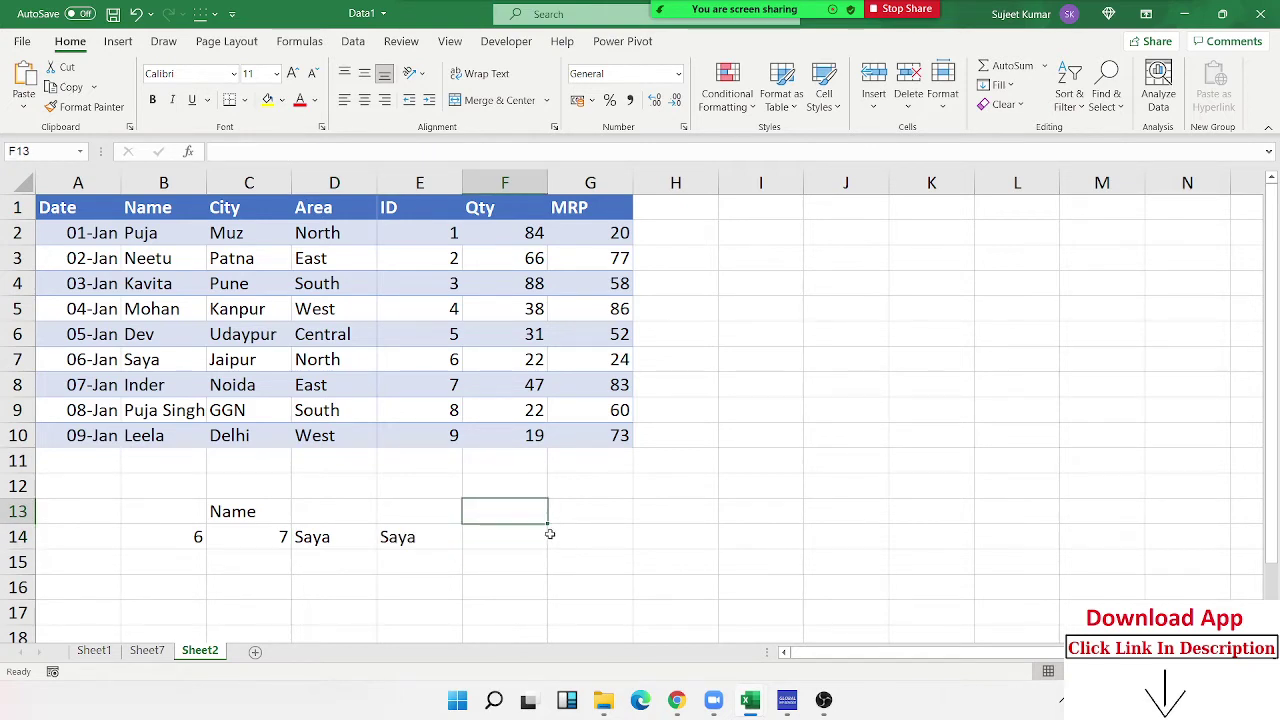
left_click(536, 536)
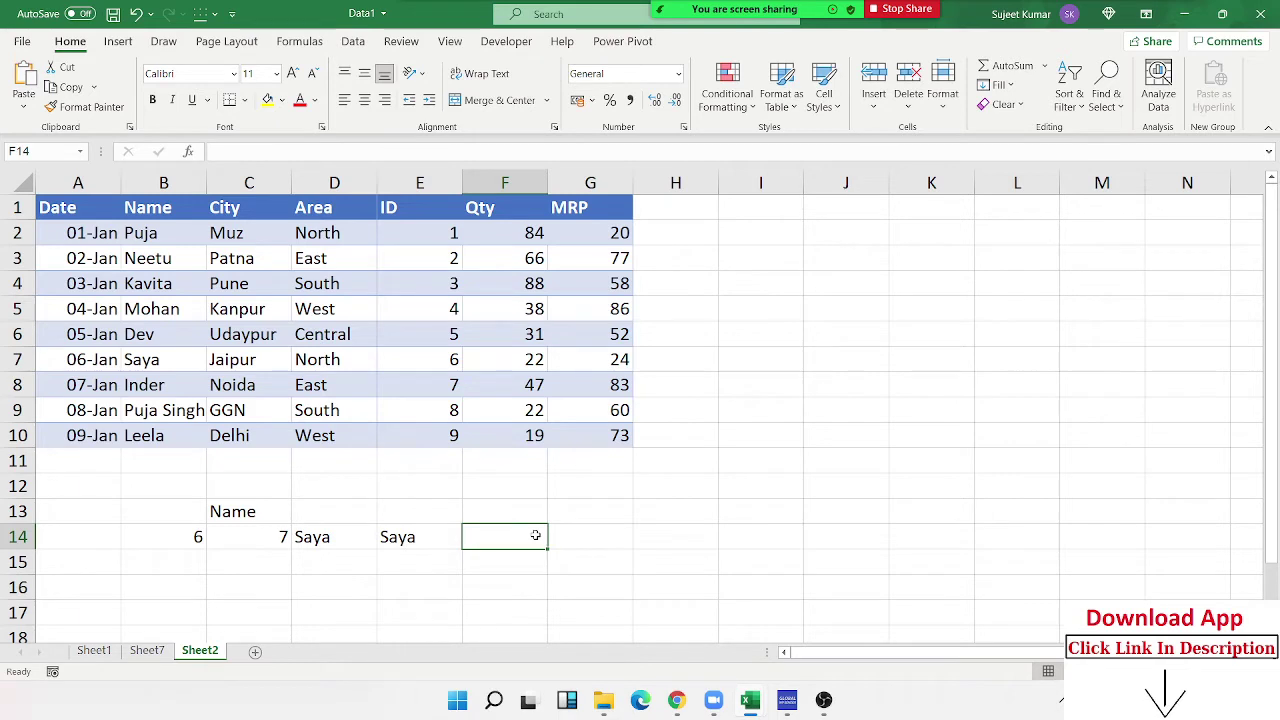
Step: Type =XLOOKUP(B14,E1:E10,B1:B10,"VNF",0,1) in F14 to return the name from B1:B10
type("=xl")
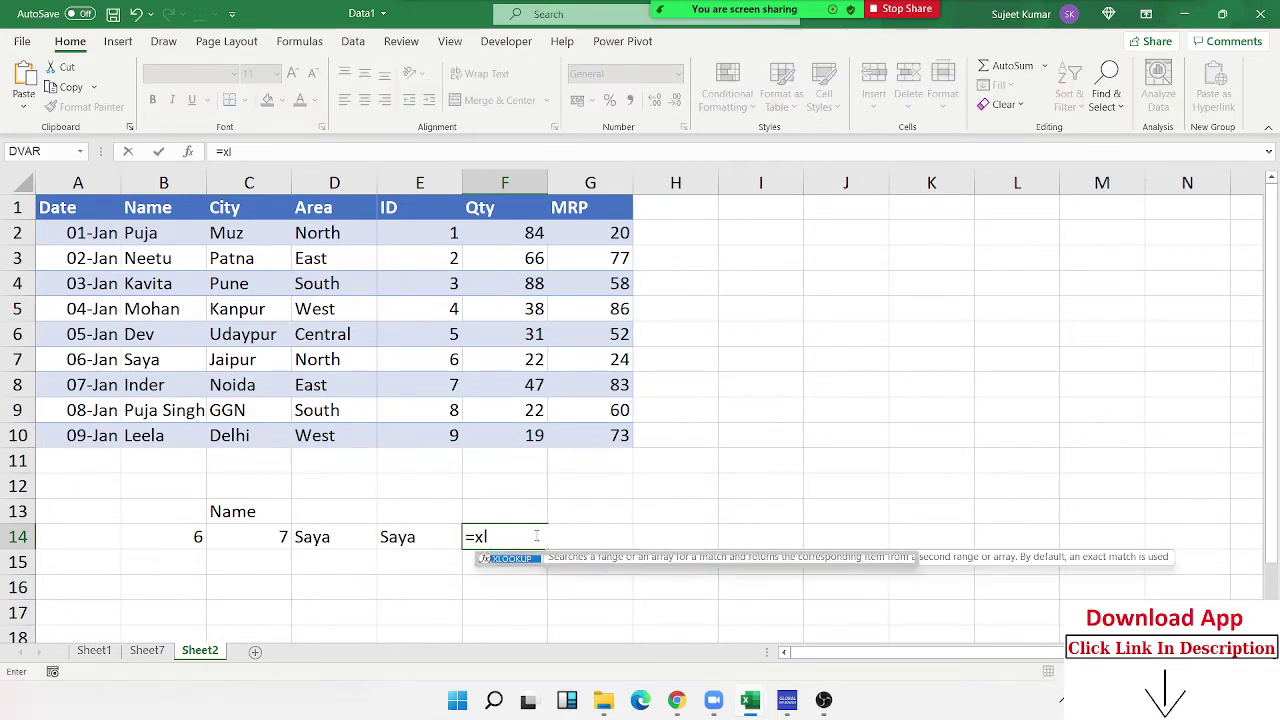
key("Tab")
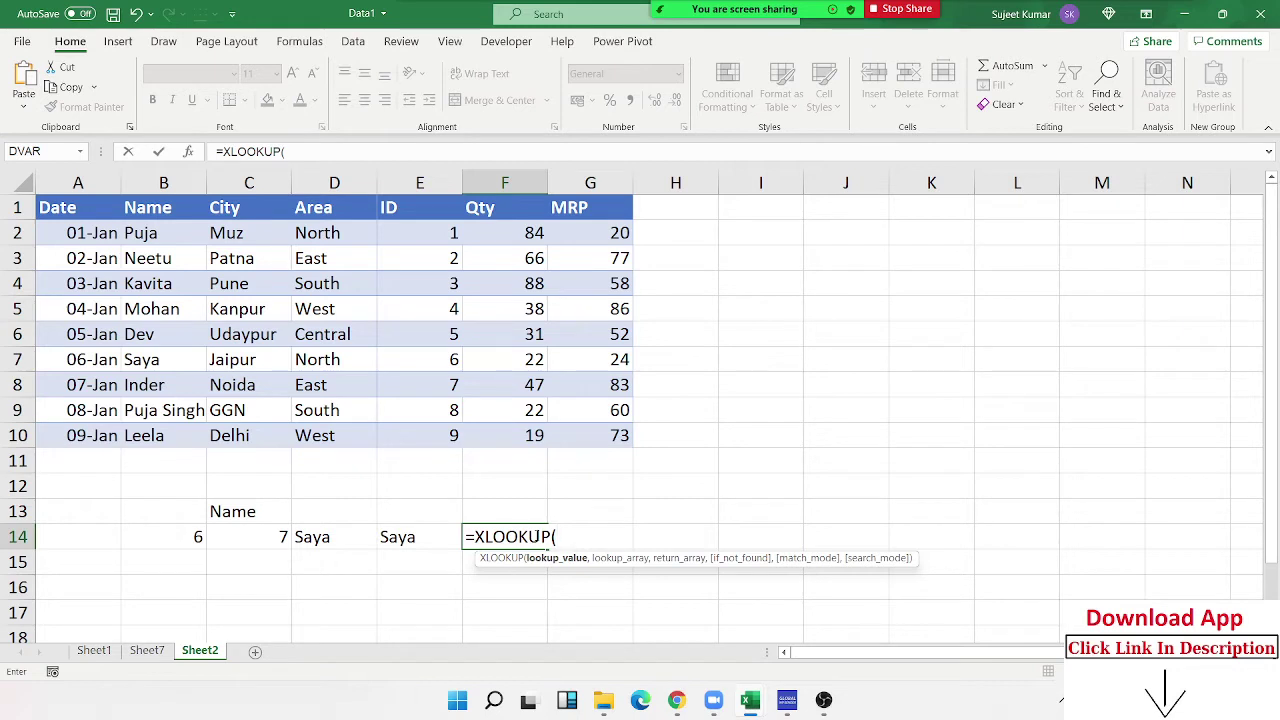
left_click(176, 538)
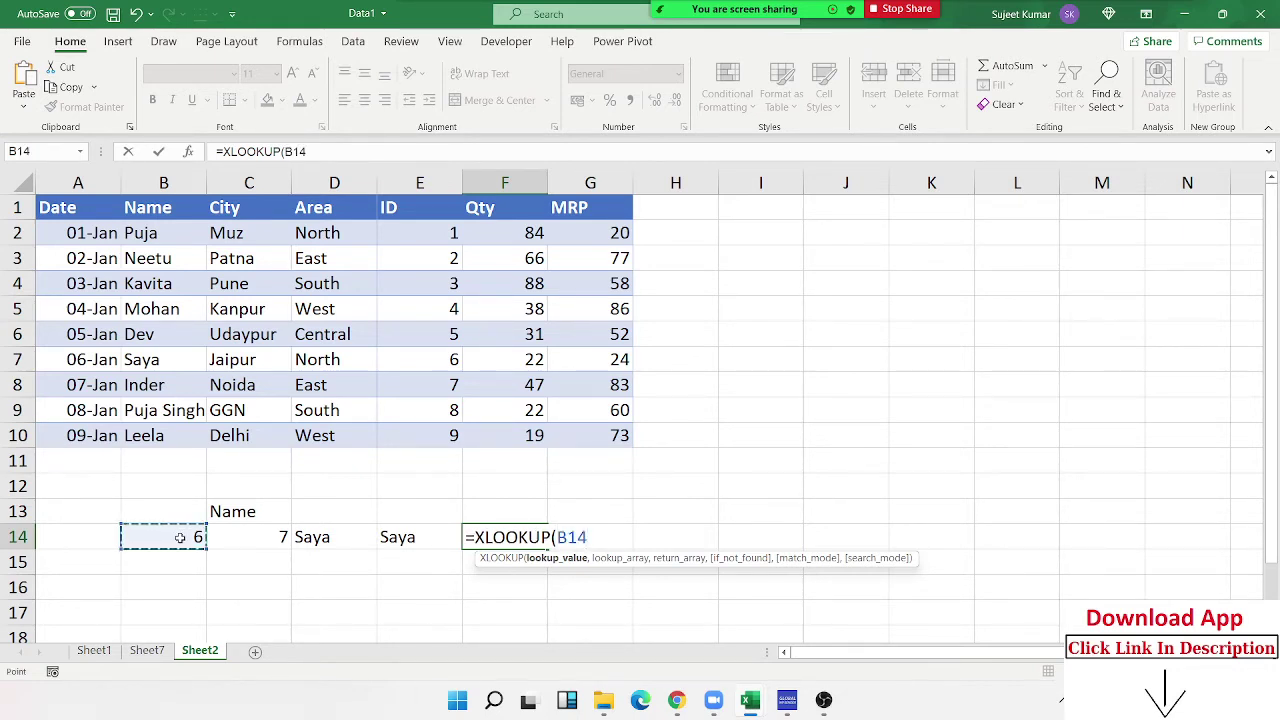
type(",")
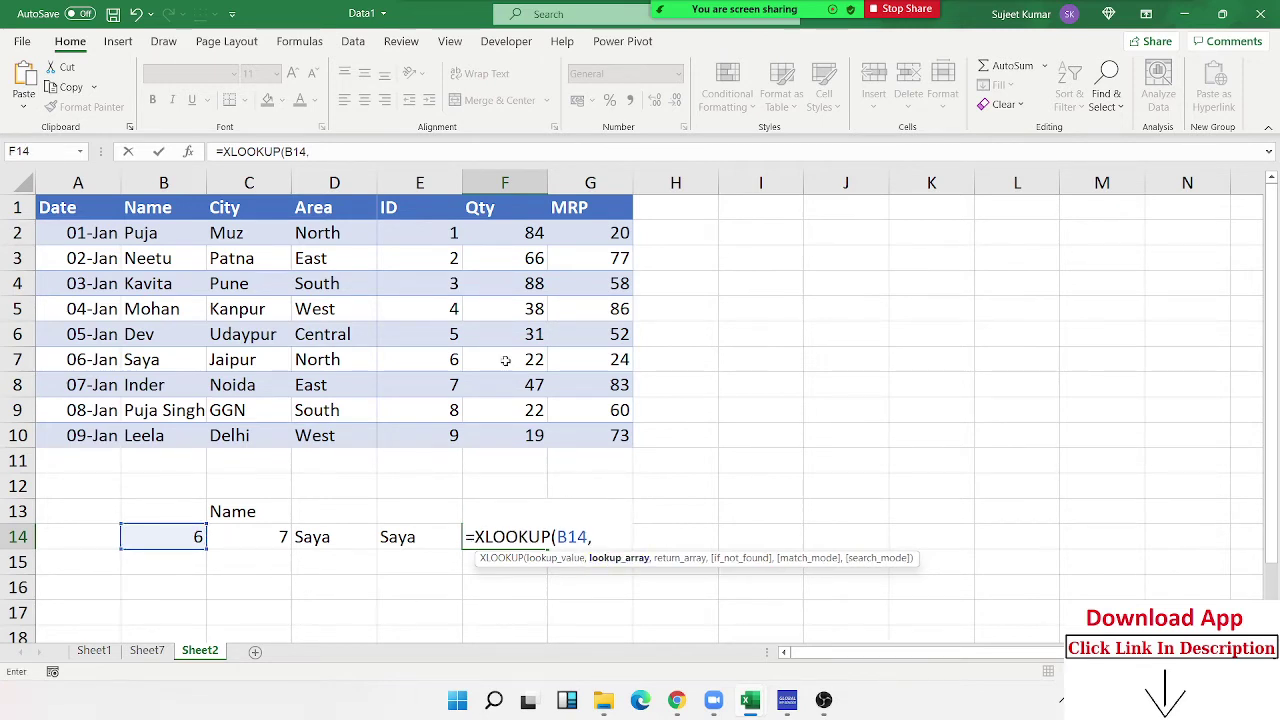
left_click(410, 212)
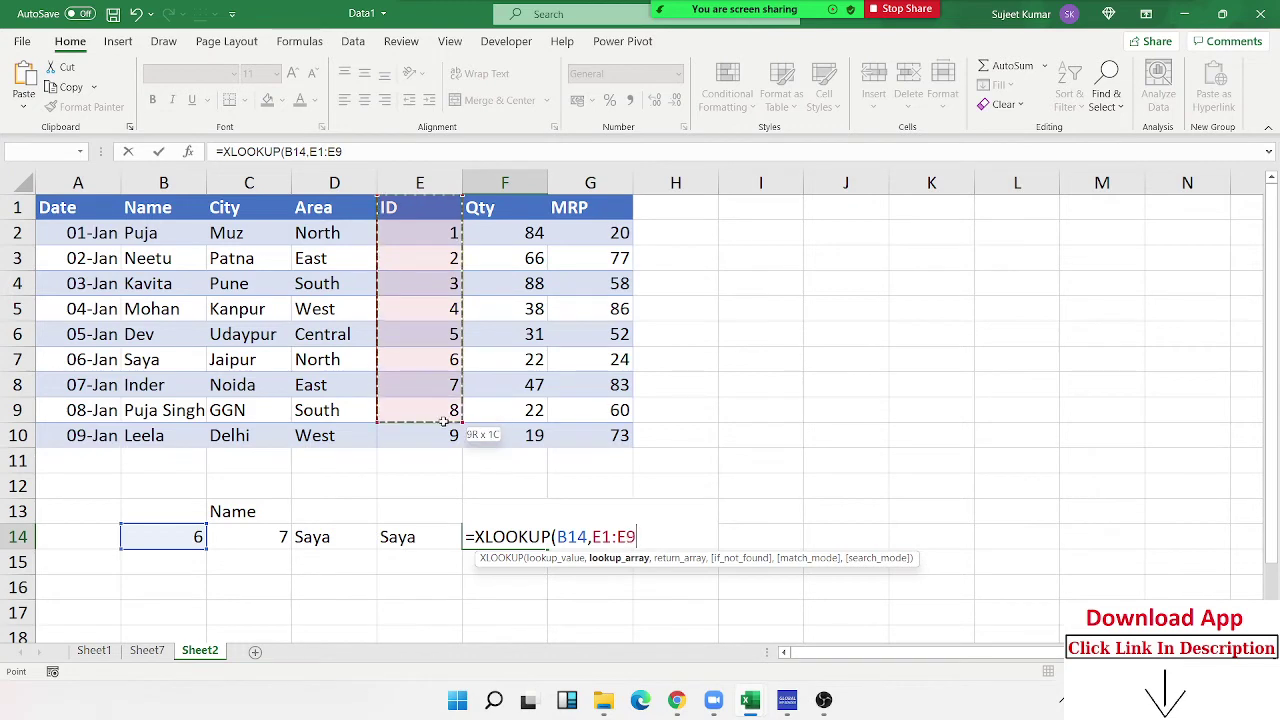
left_click_drag(437, 377, 447, 430)
type(",")
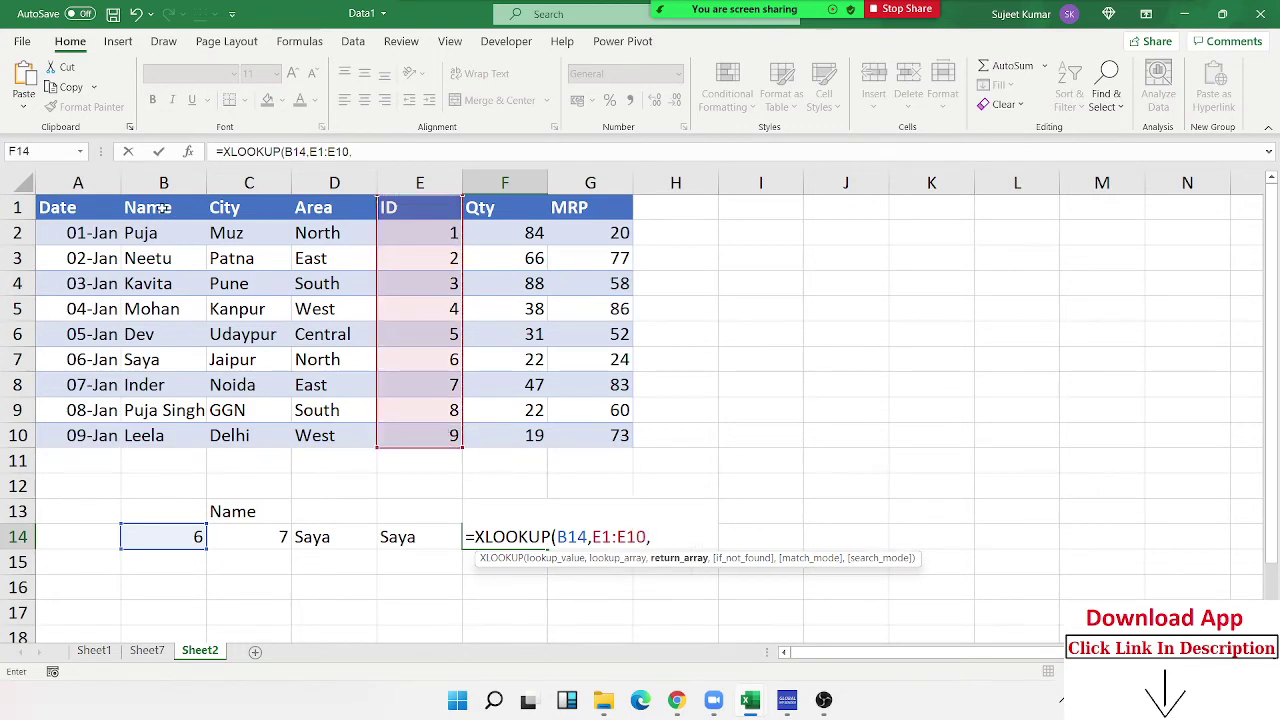
left_click_drag(163, 207, 179, 447)
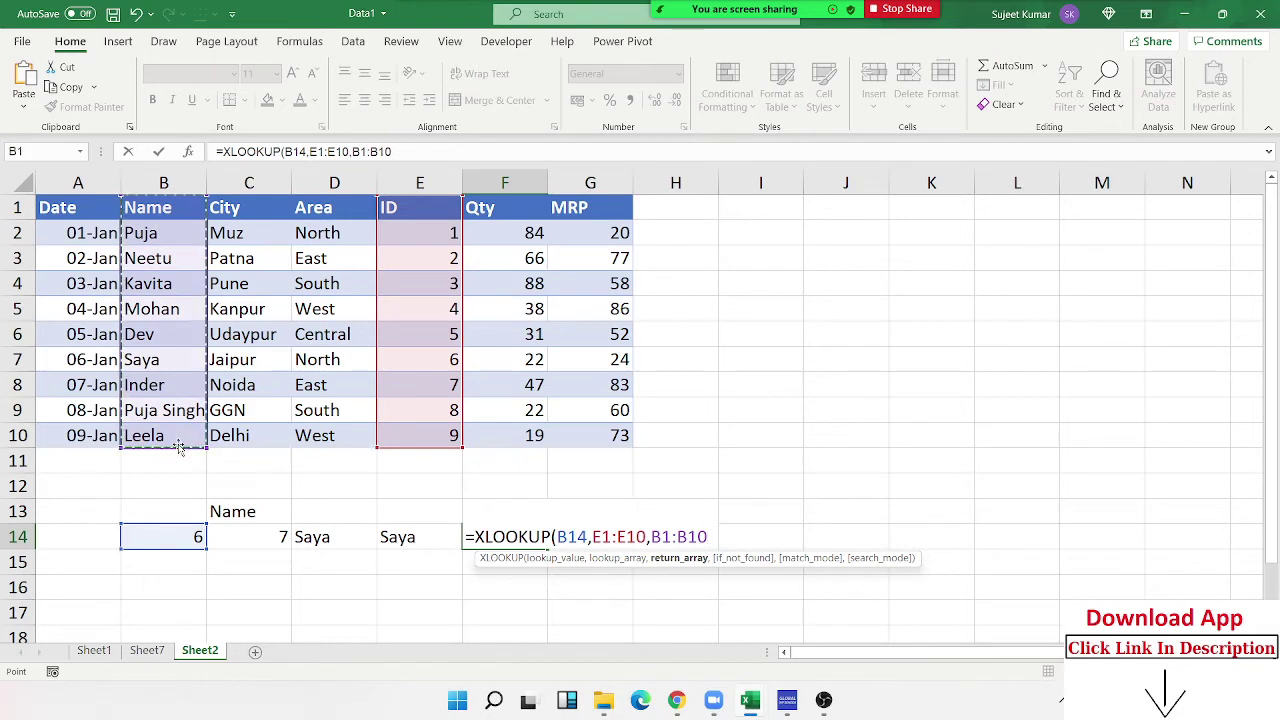
type(",")
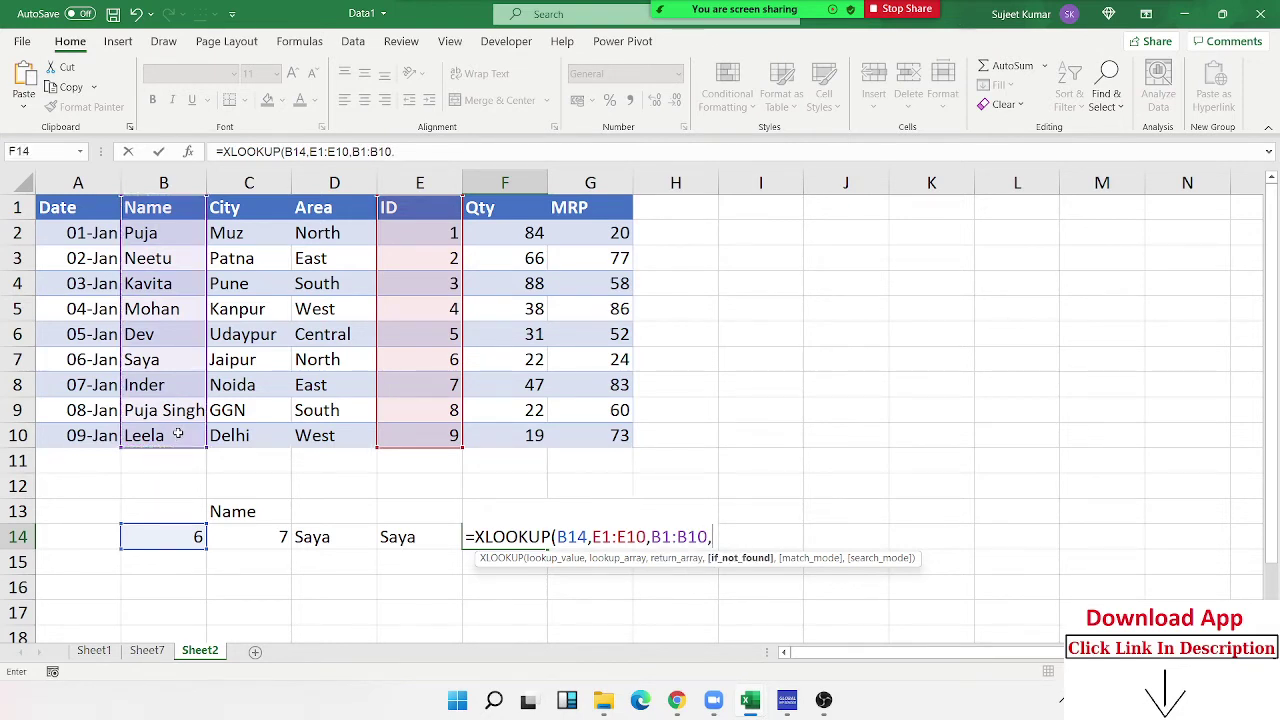
type("\"")
type("VNF")
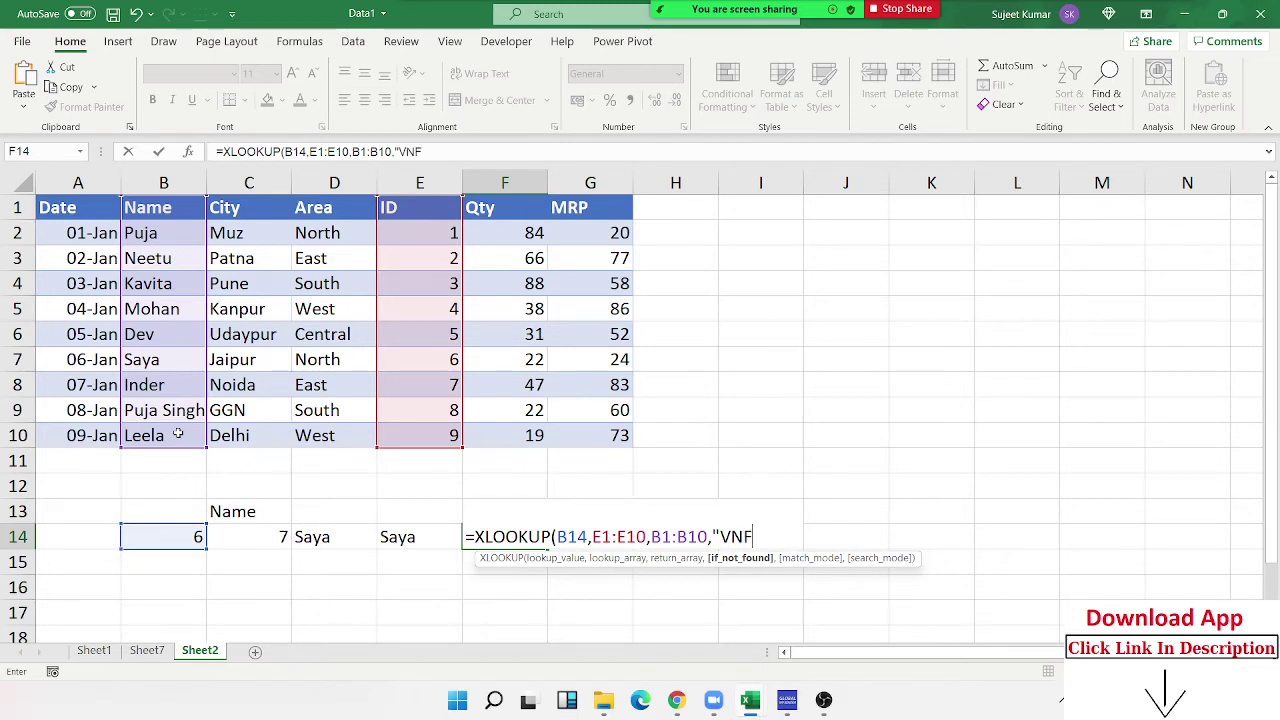
type("\",")
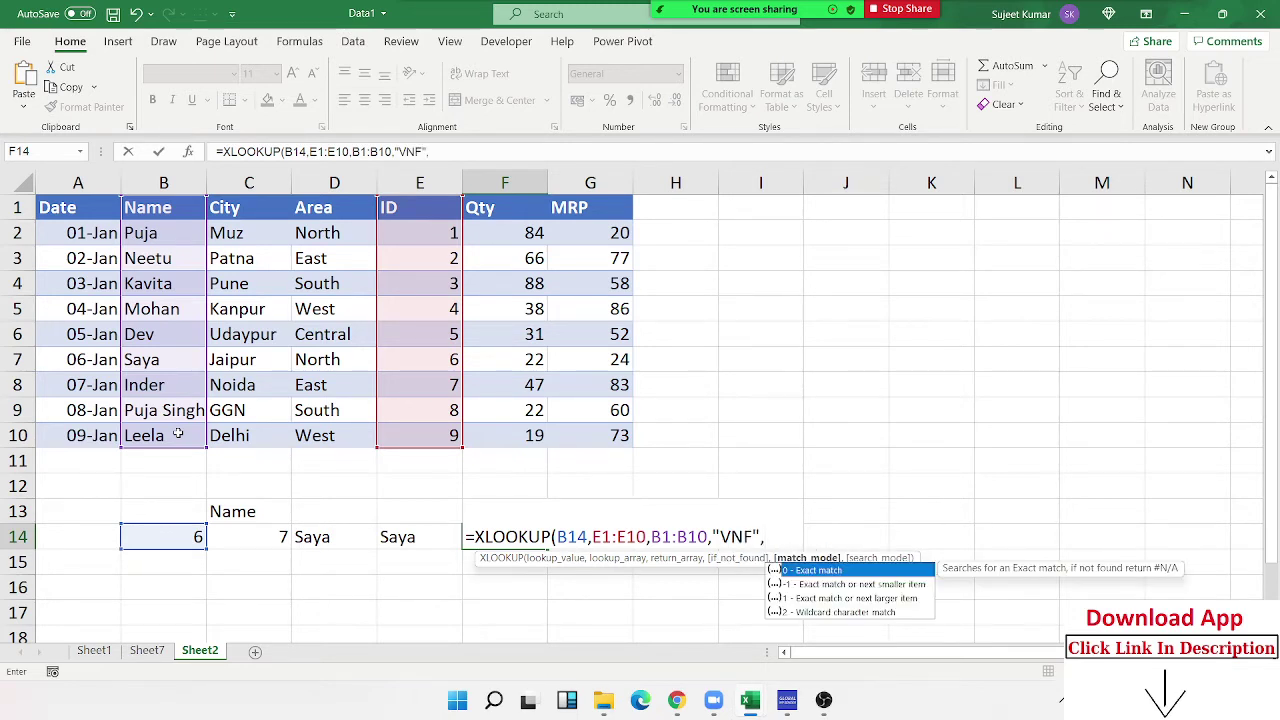
type("0")
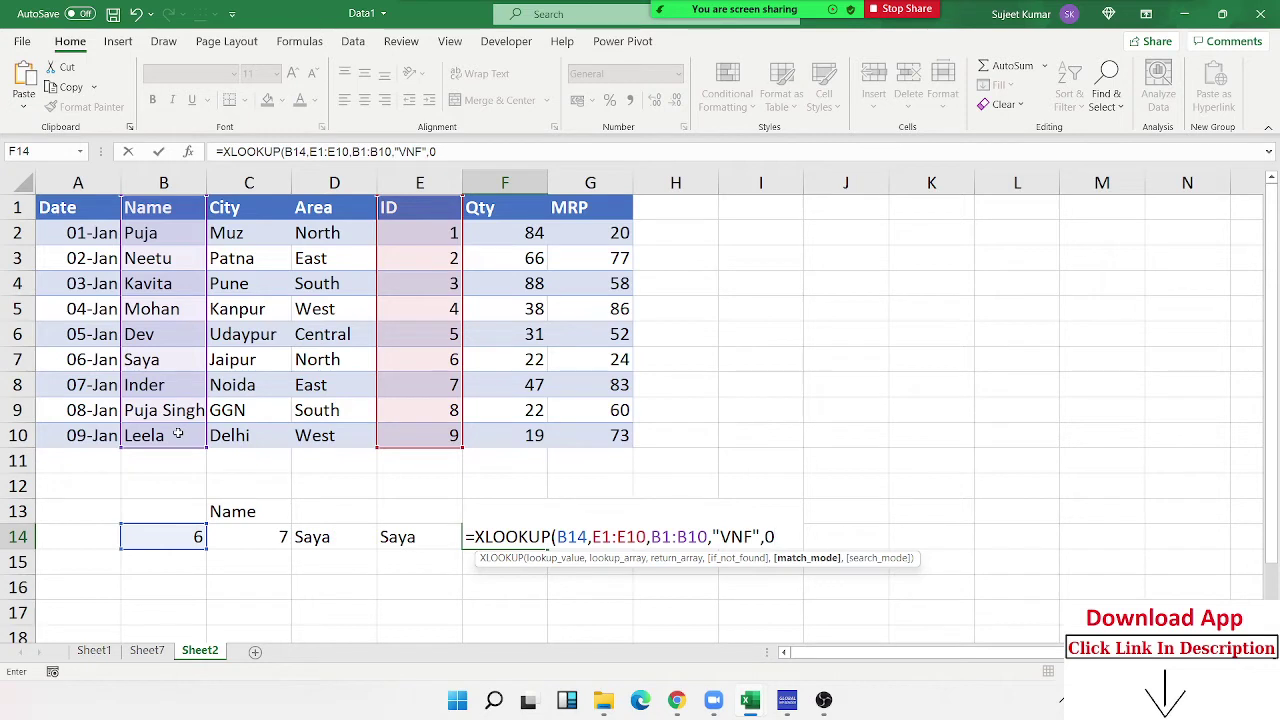
type(",")
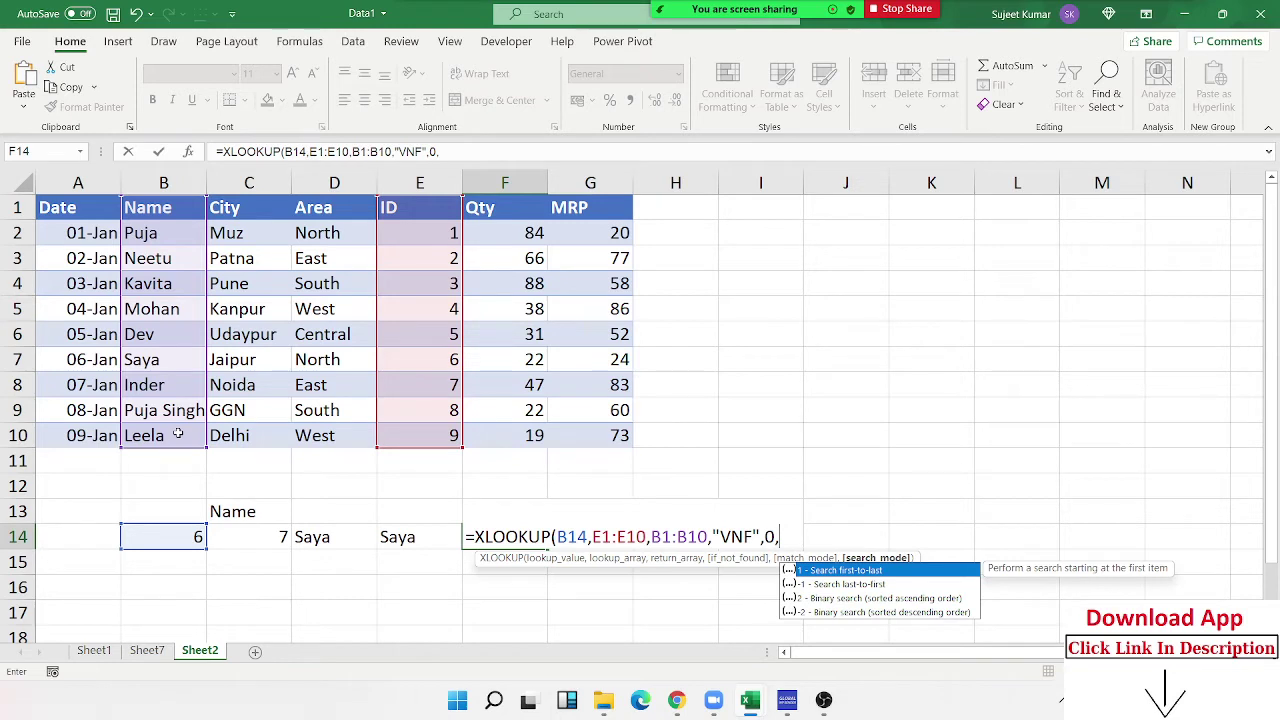
type("1")
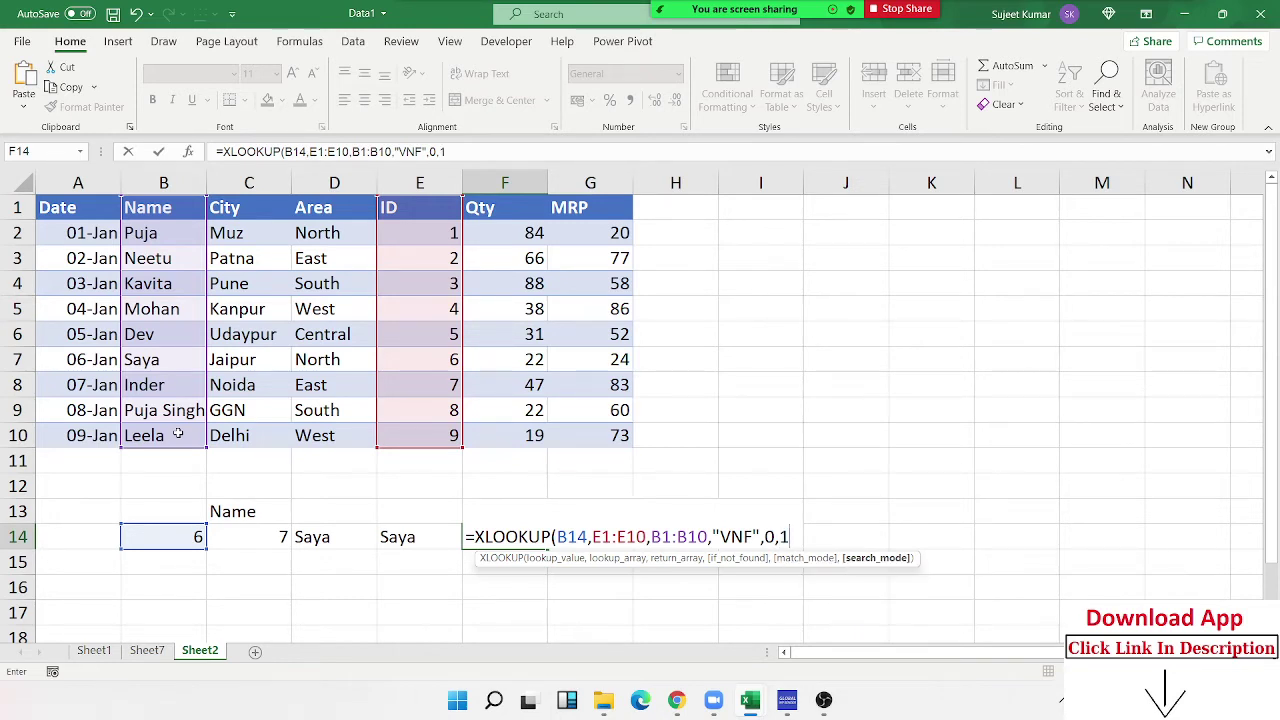
type(")")
Step: Shorten F14's formula to =XLOOKUP(B14,E1:E10,B1:B10) by dropping the "VNF",0,1 arguments
key("Return")
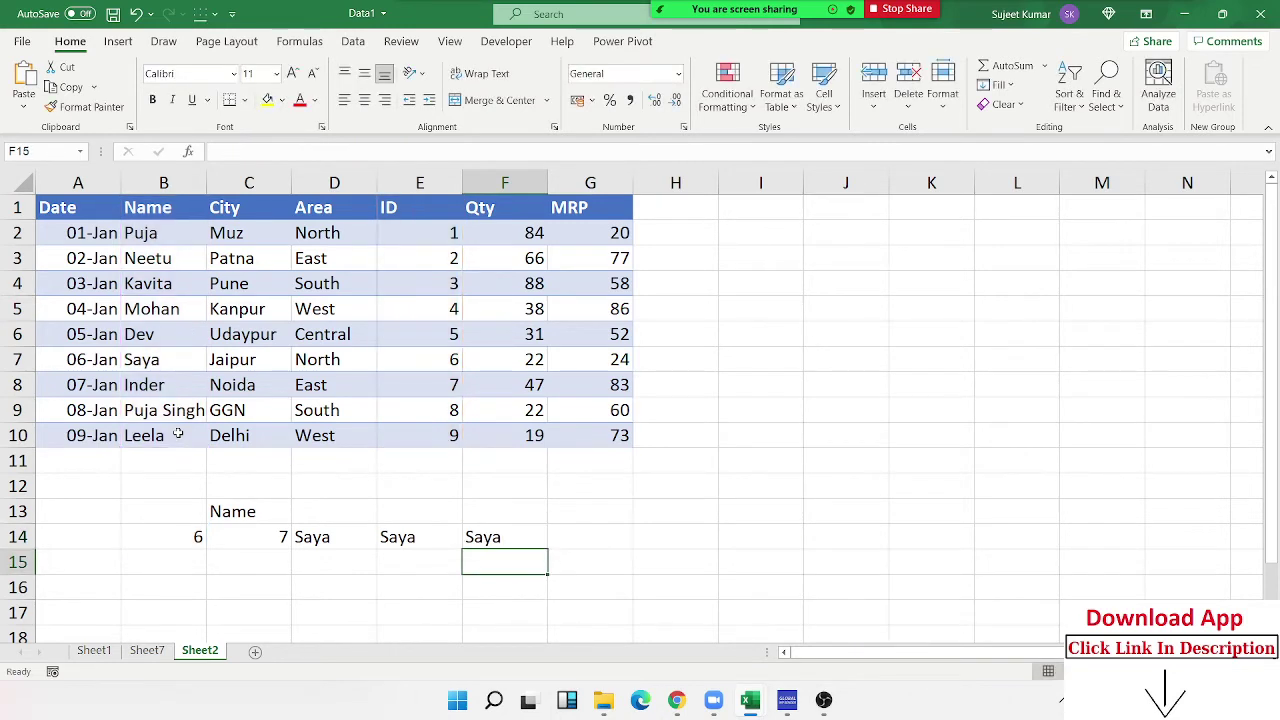
key("Up")
key("F2")
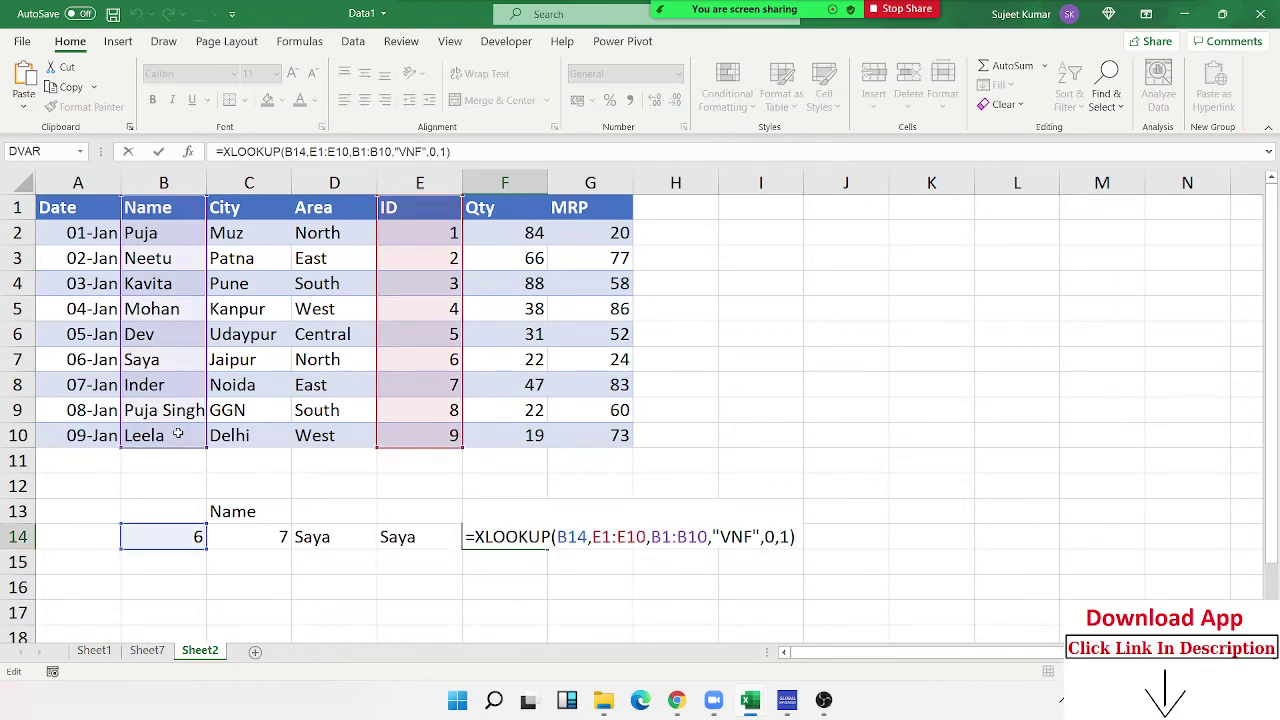
key("Left")
key("BackSpace")
key("BackSpace")
key("BackSpace")
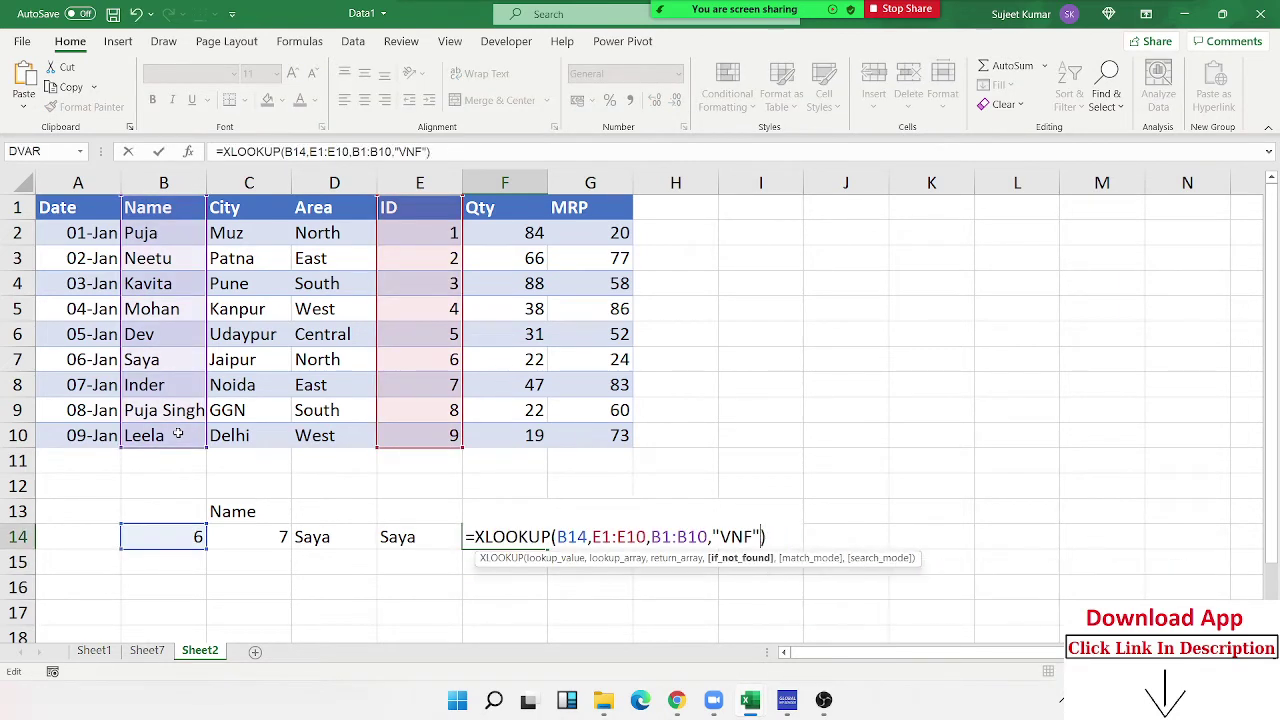
key("BackSpace")
key("BackSpace")
key("BackSpace")
key("BackSpace")
key("BackSpace")
key("BackSpace")
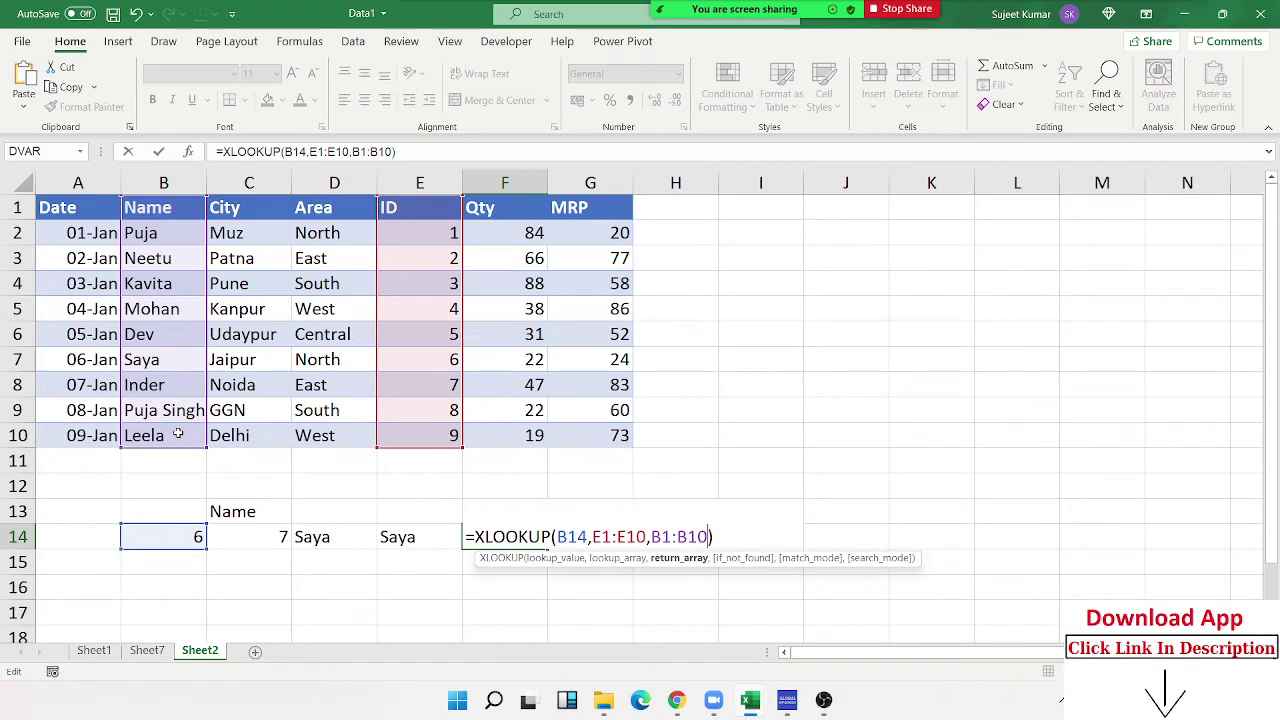
key("Return")
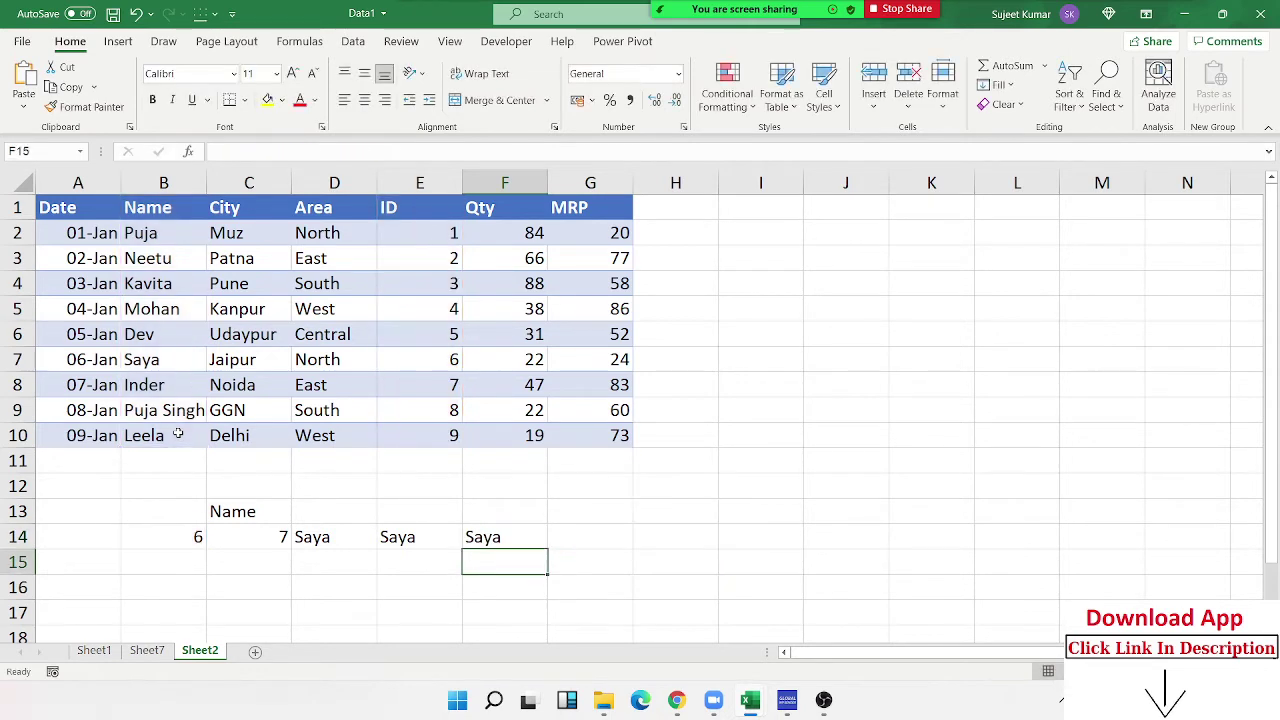
Step: Review the INDEX/MATCH in D14, OFFSET in E14 and XLOOKUP in F14, which all return Saya
key("Up")
key("F2")
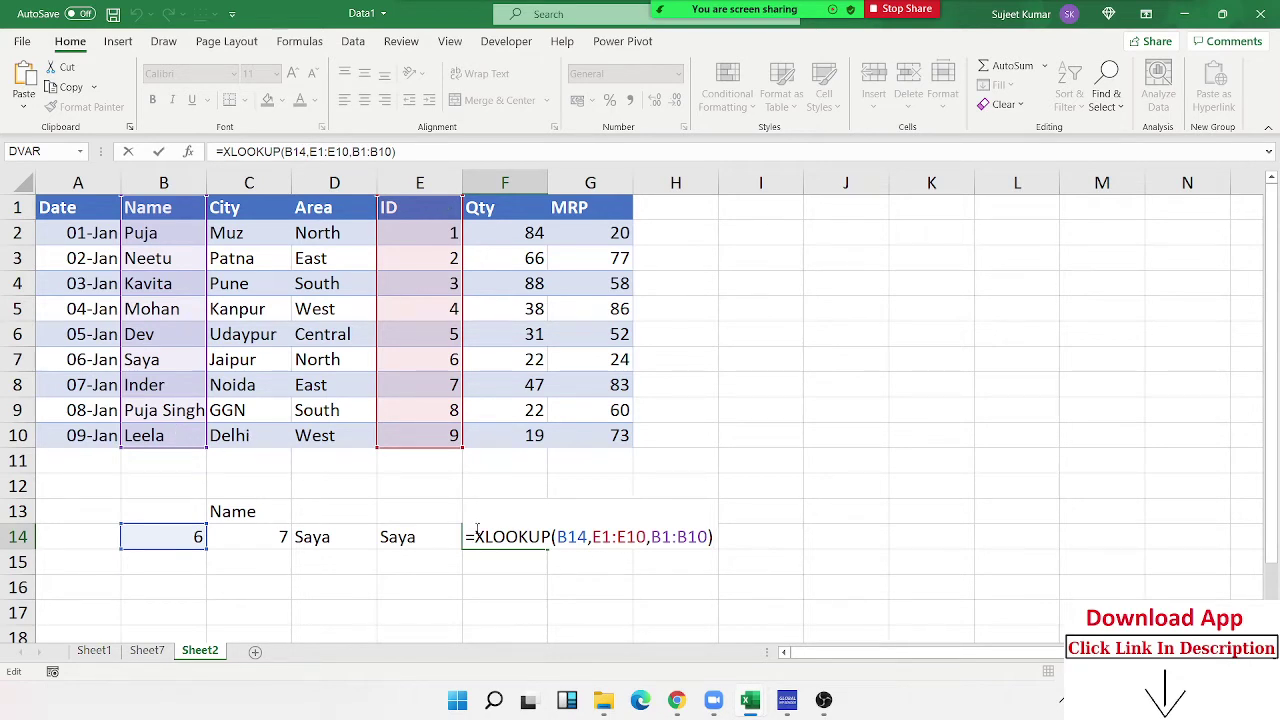
key("Escape")
left_click(311, 537)
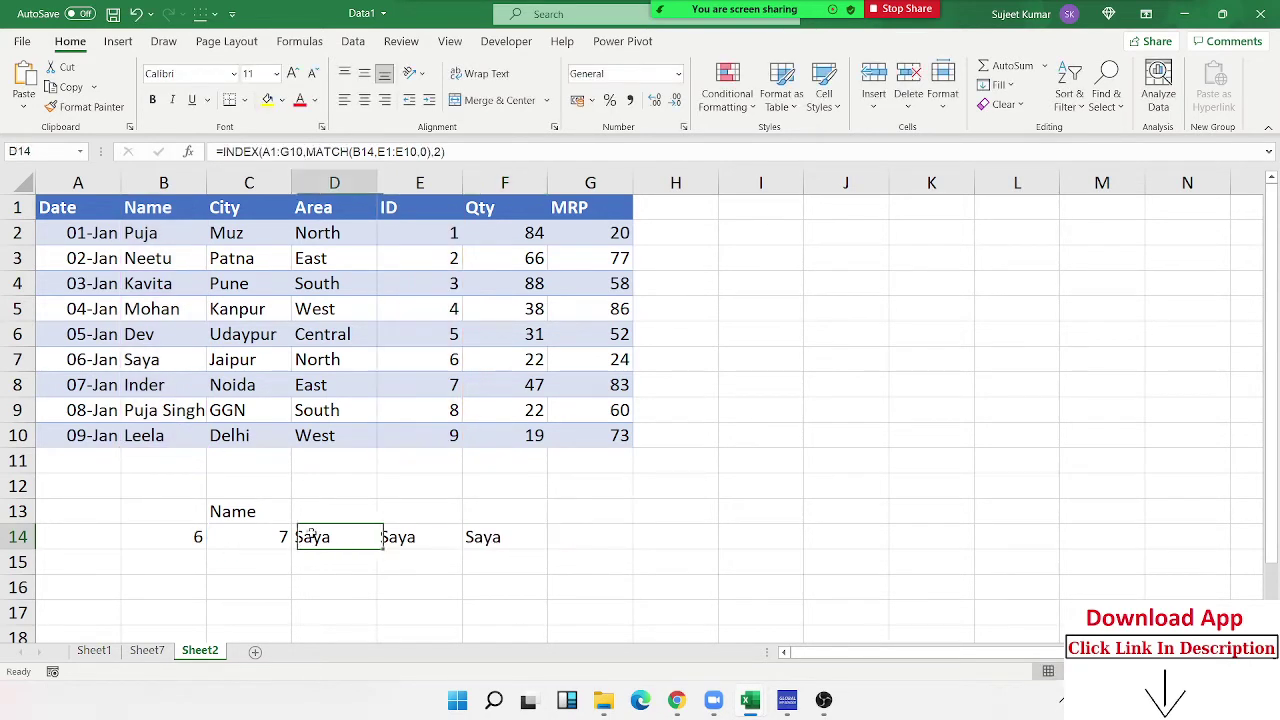
double_click(311, 537)
key("Escape")
double_click(396, 532)
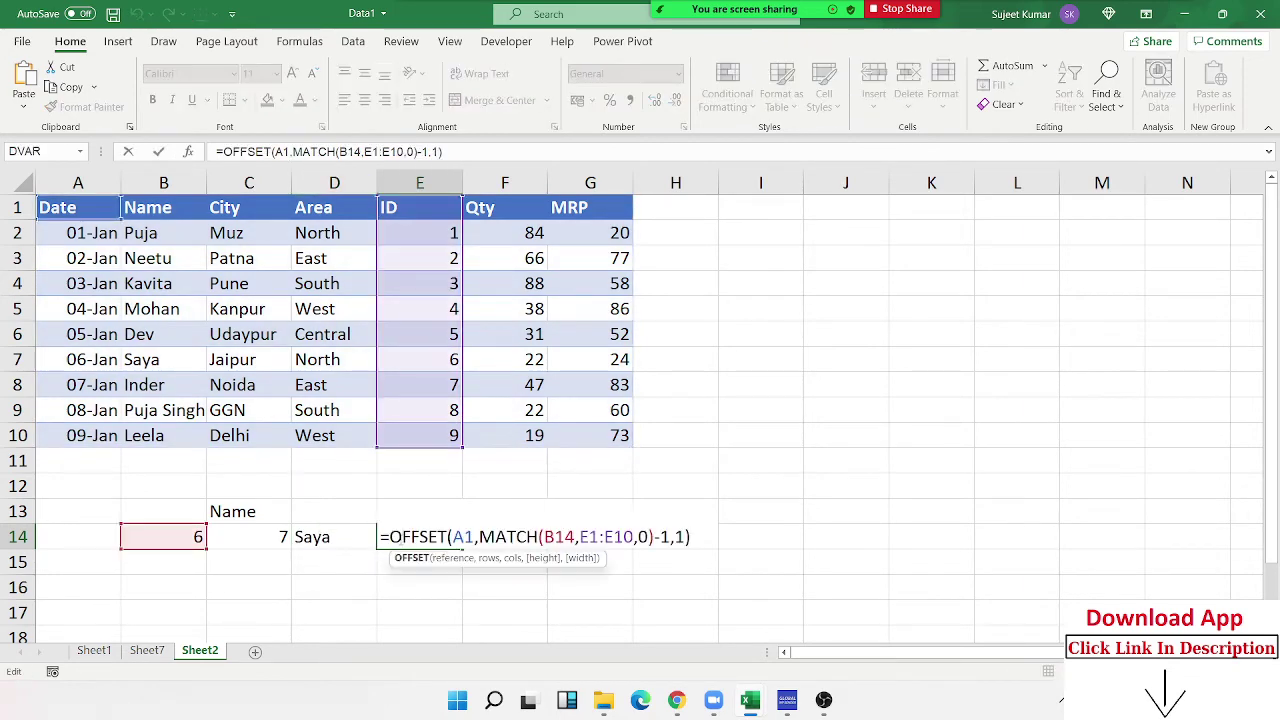
key("Escape")
left_click(478, 537)
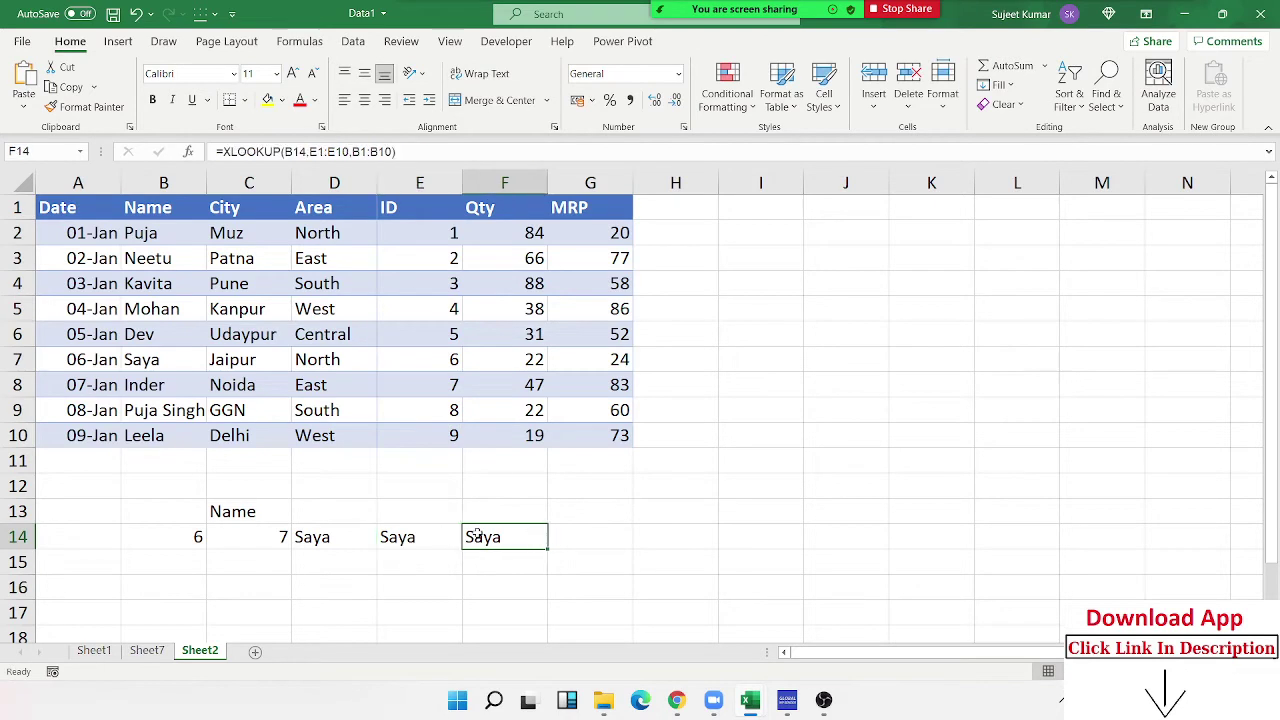
double_click(478, 537)
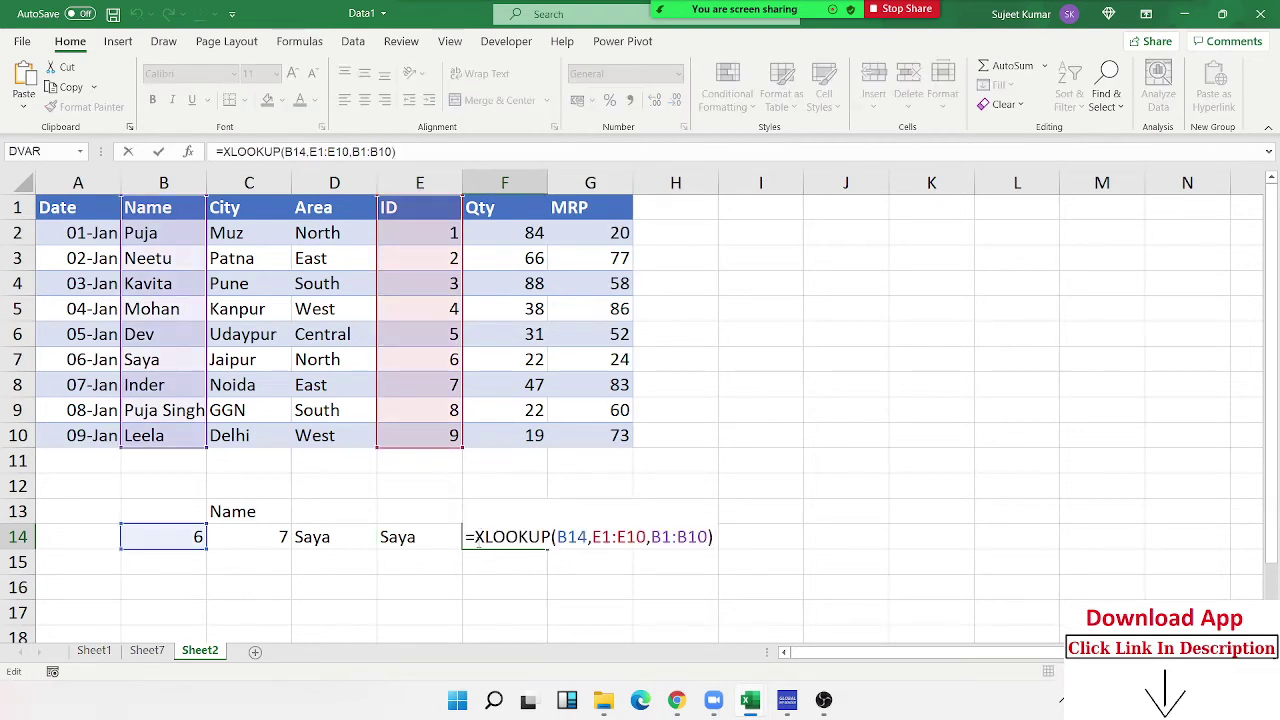
key("Escape")
Step: Change B14's lookup ID to 50 and check the resulting C14:E14 results
left_click(170, 528)
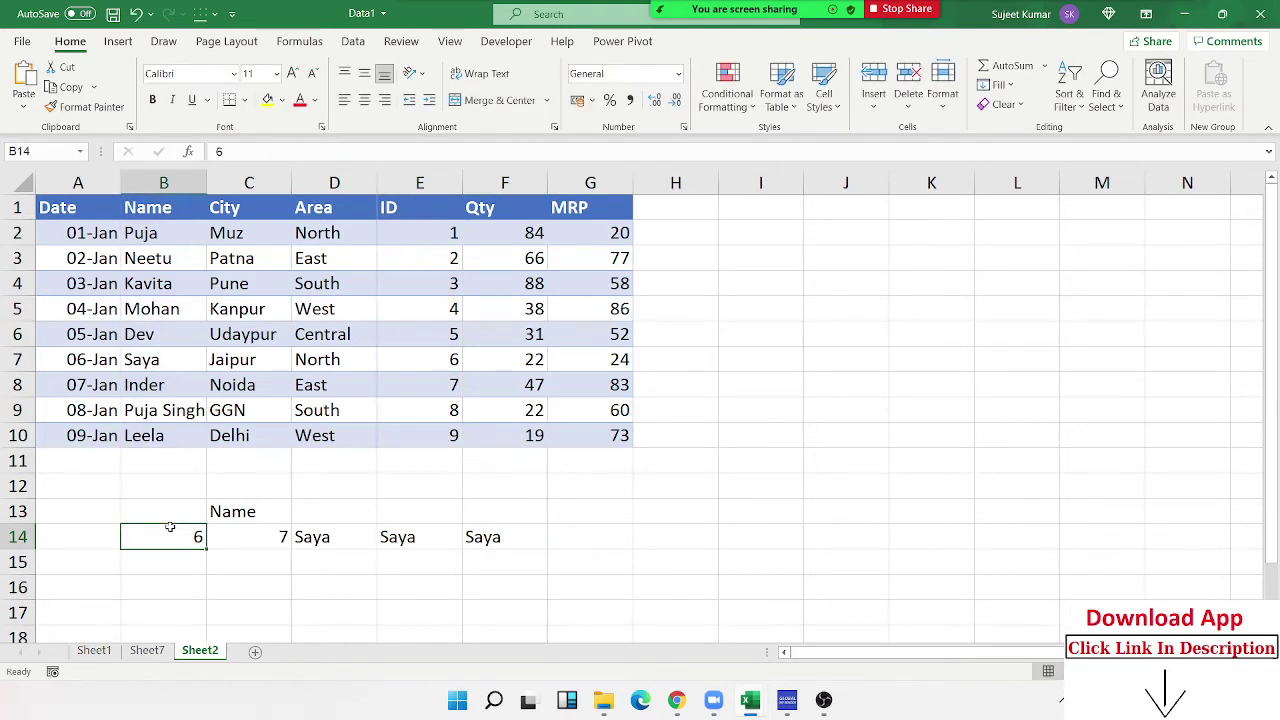
type("50")
key("Return")
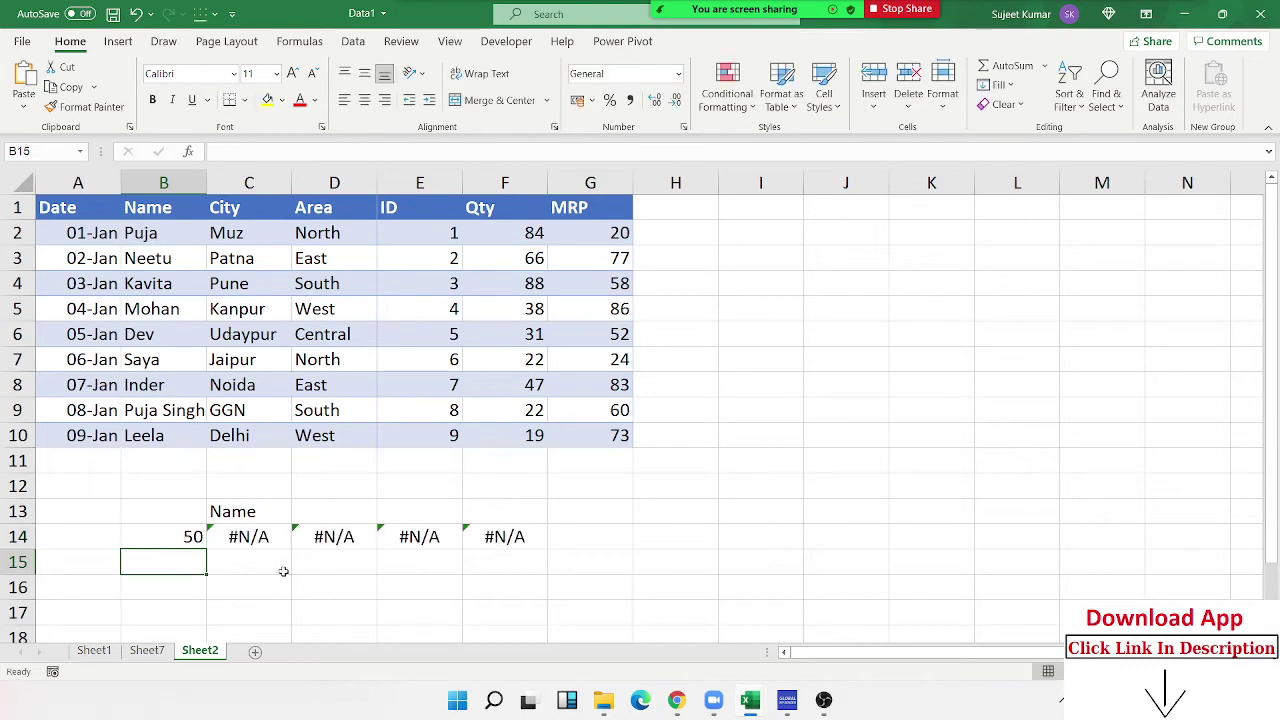
left_click_drag(270, 541, 383, 541)
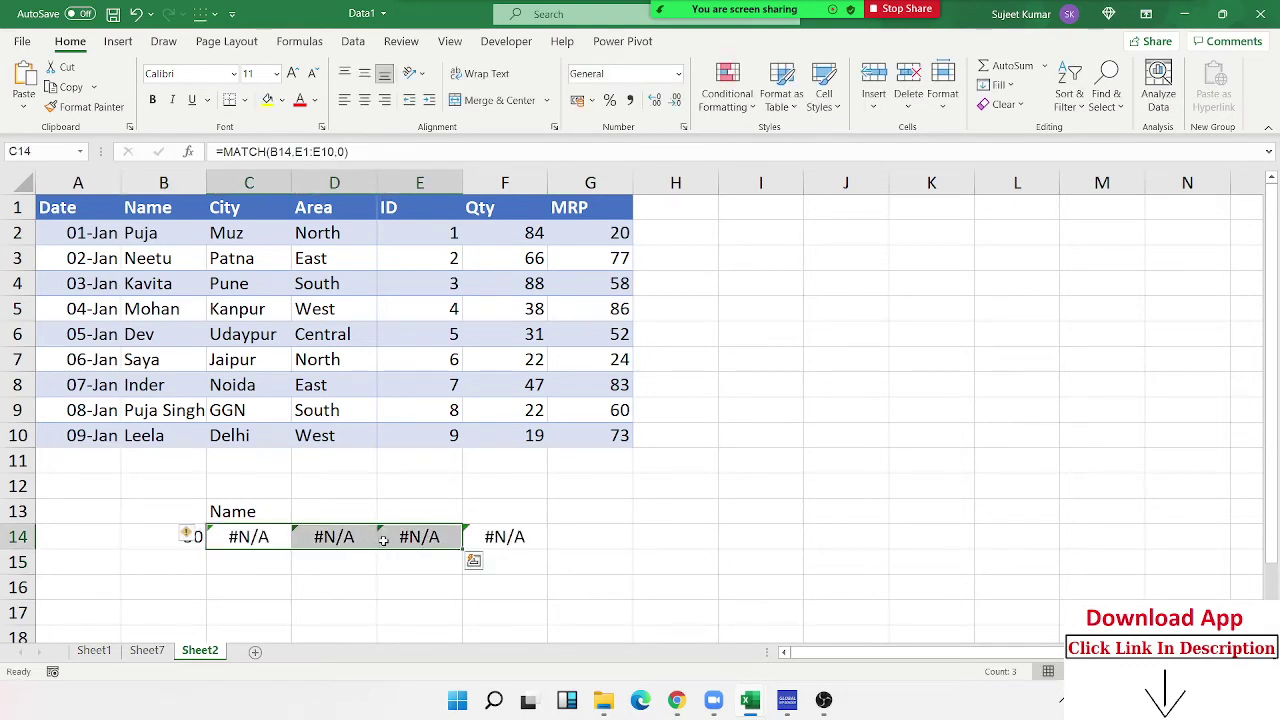
double_click(394, 537)
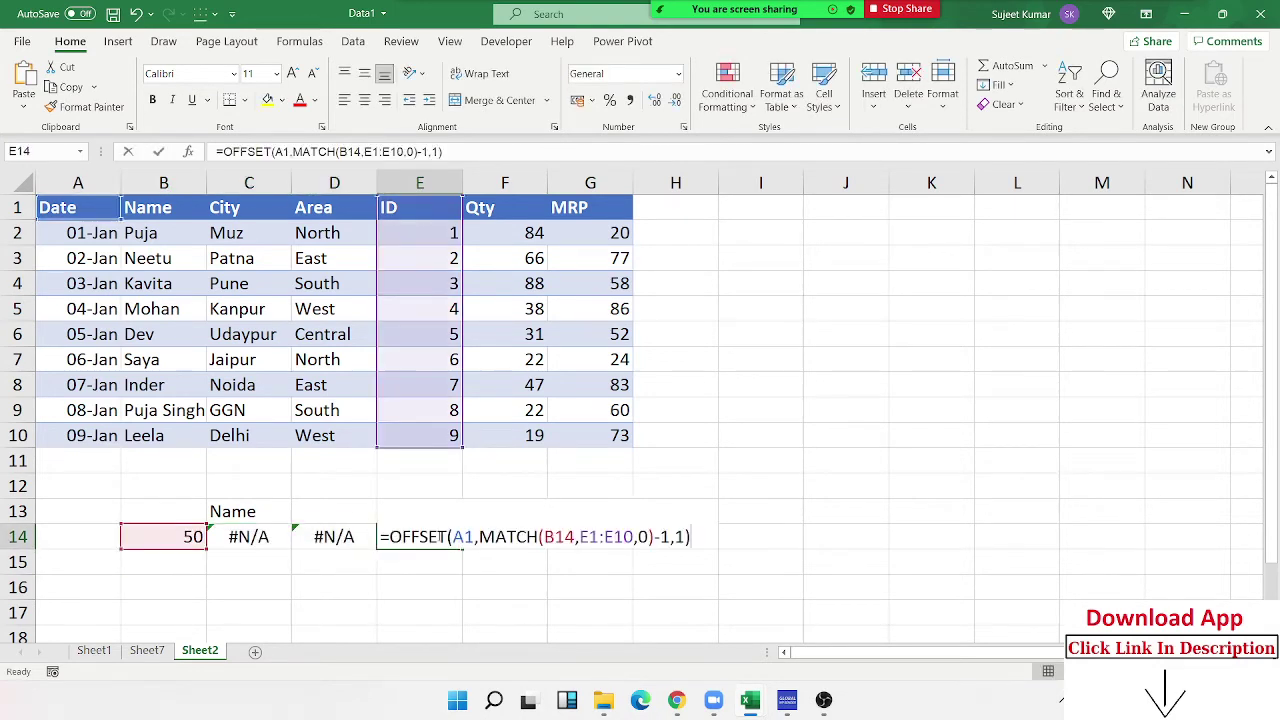
key("Left")
key("Left")
key("Left")
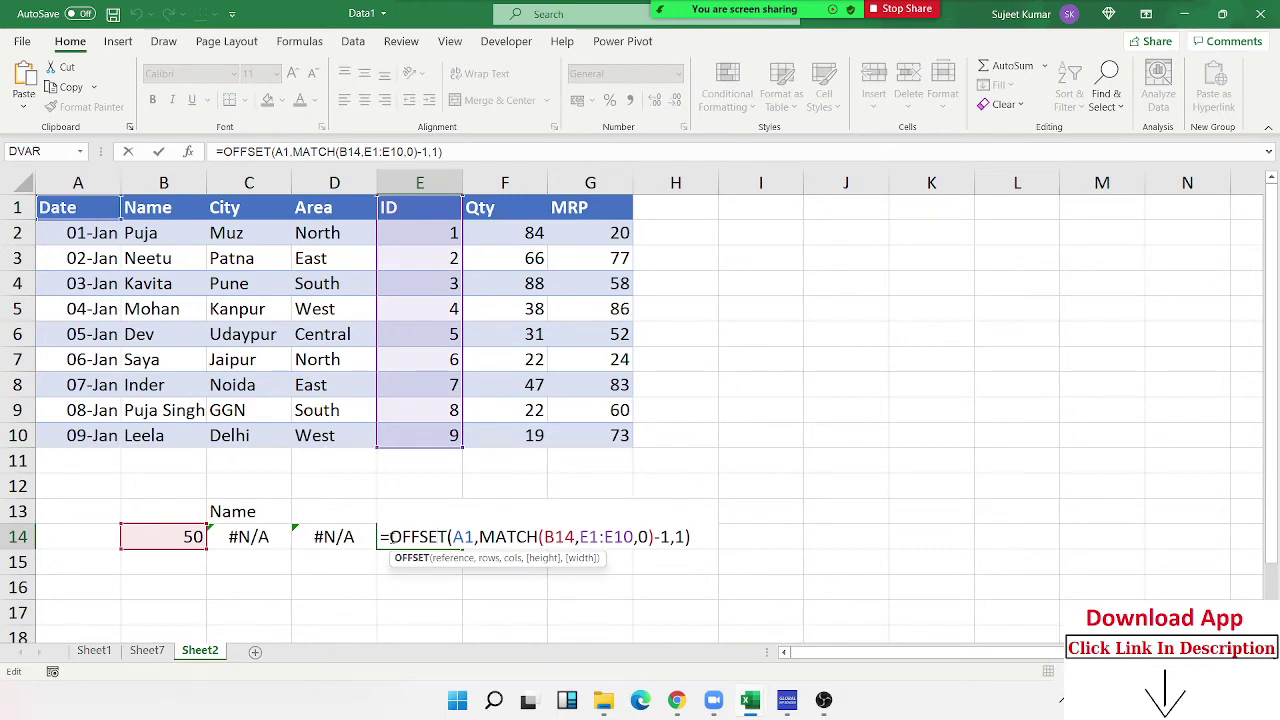
key("Escape")
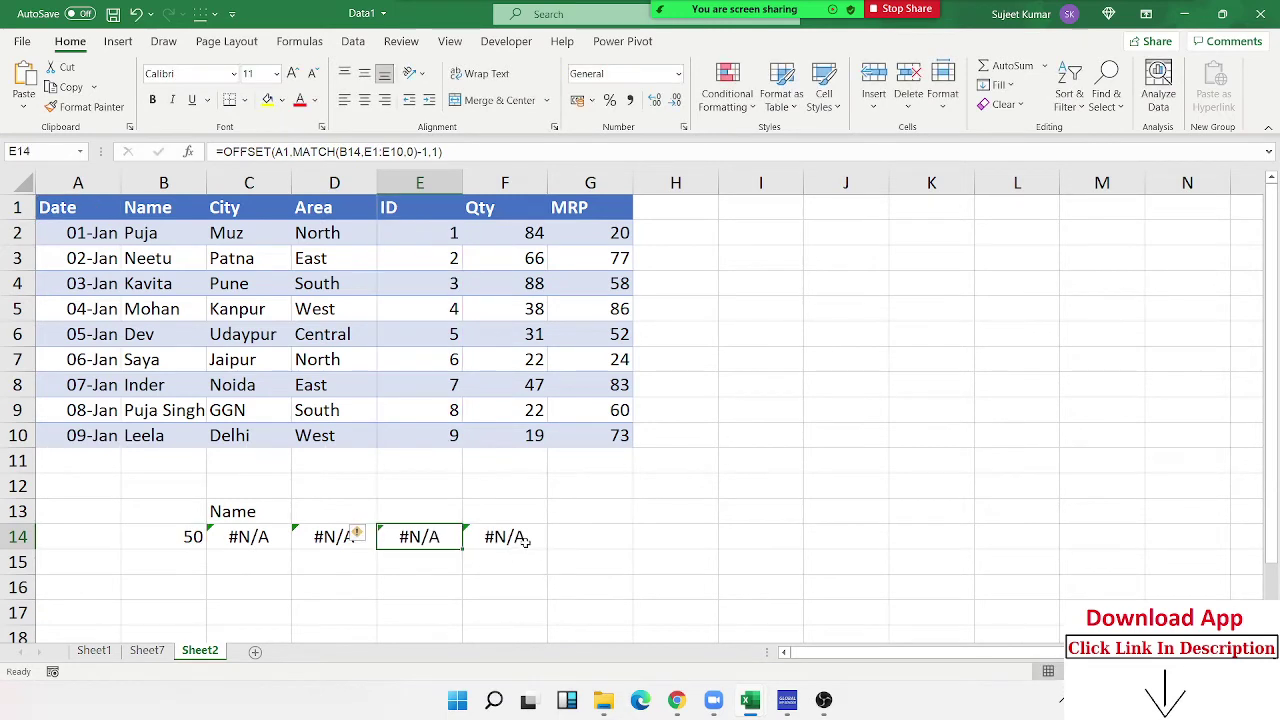
Step: Add a "VNF" fallback so F14 reads =XLOOKUP(B14,E1:E10,B1:B10,"VNF")
double_click(520, 537)
left_click(722, 537)
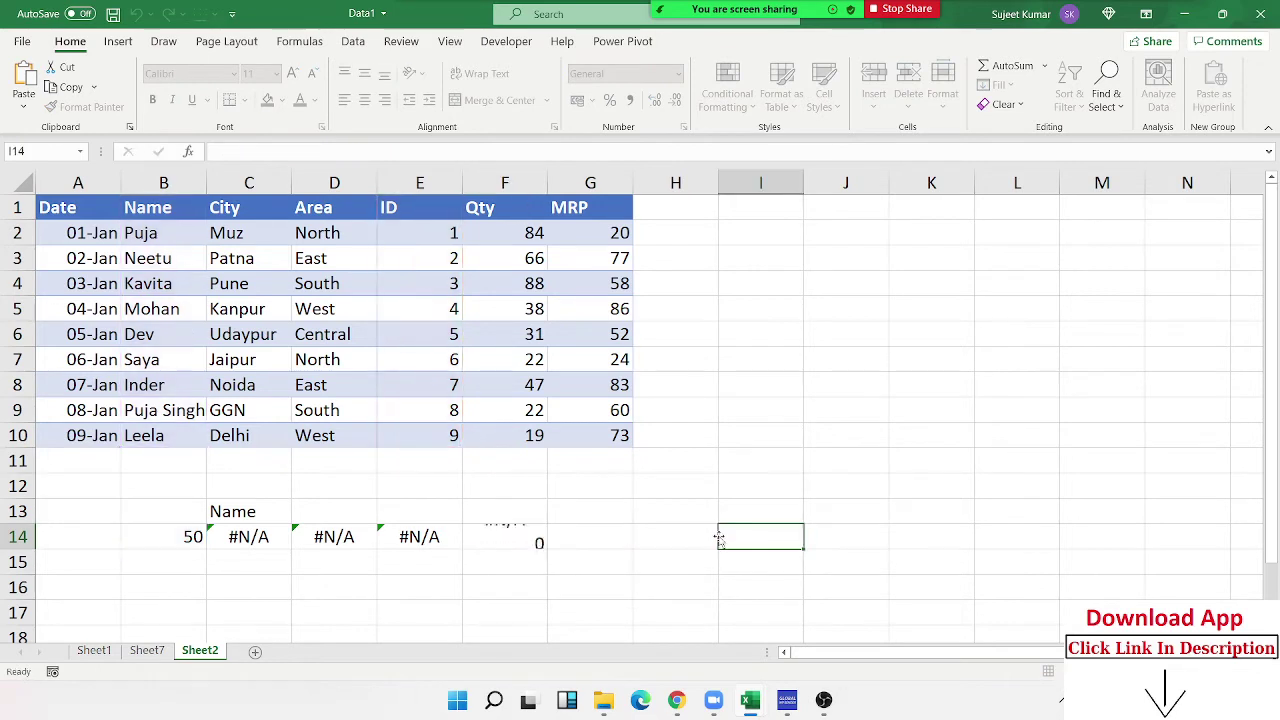
double_click(518, 537)
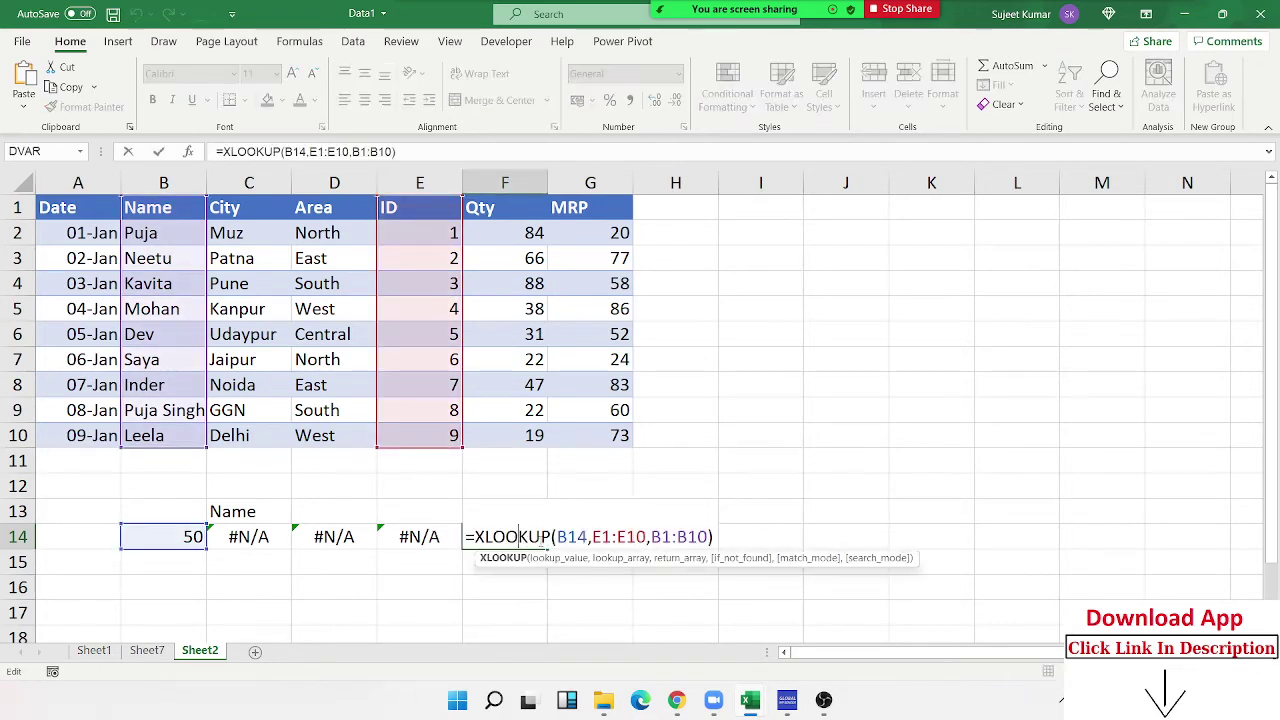
left_click(712, 537)
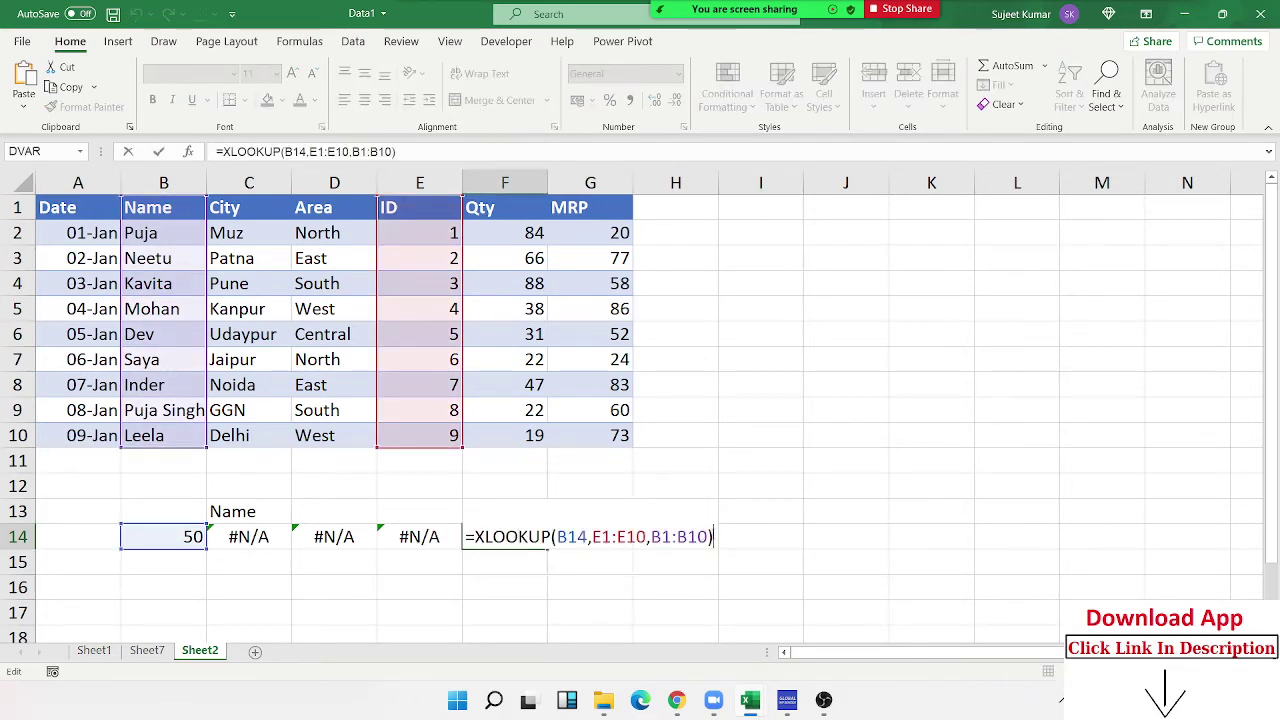
key("BackSpace")
type(",")
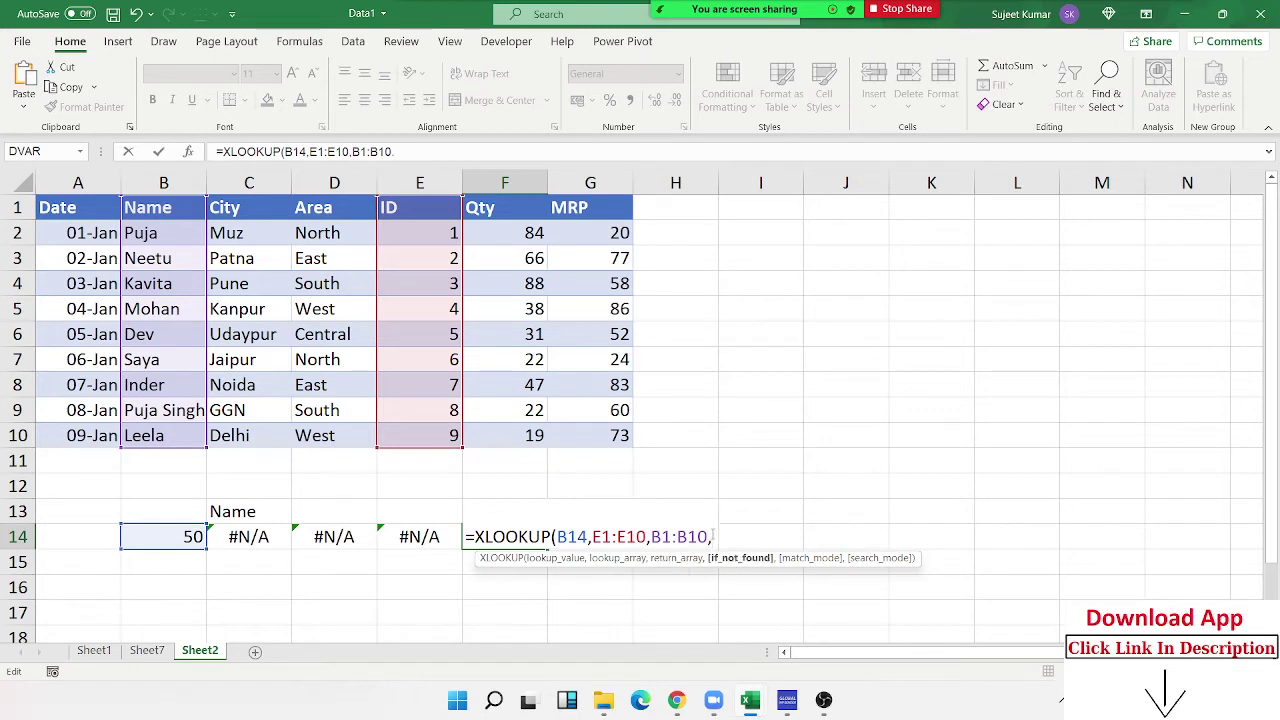
type("\"V")
type("NF\"")
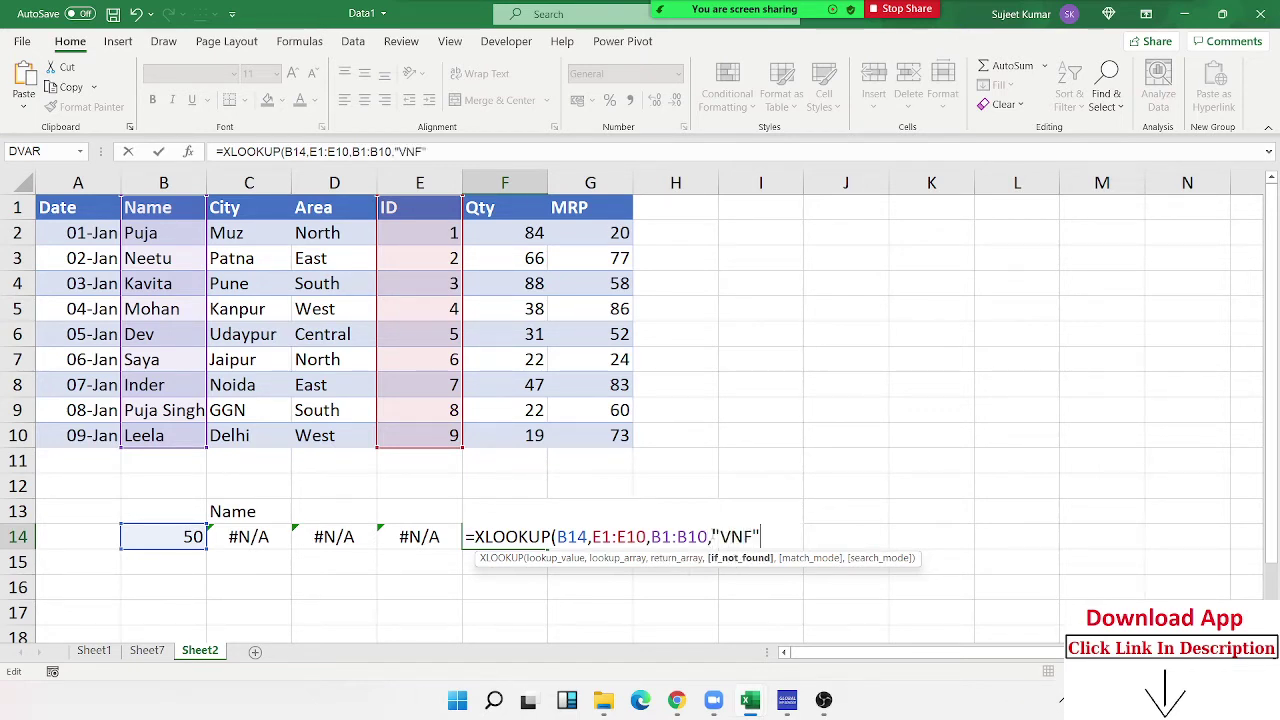
key("Return")
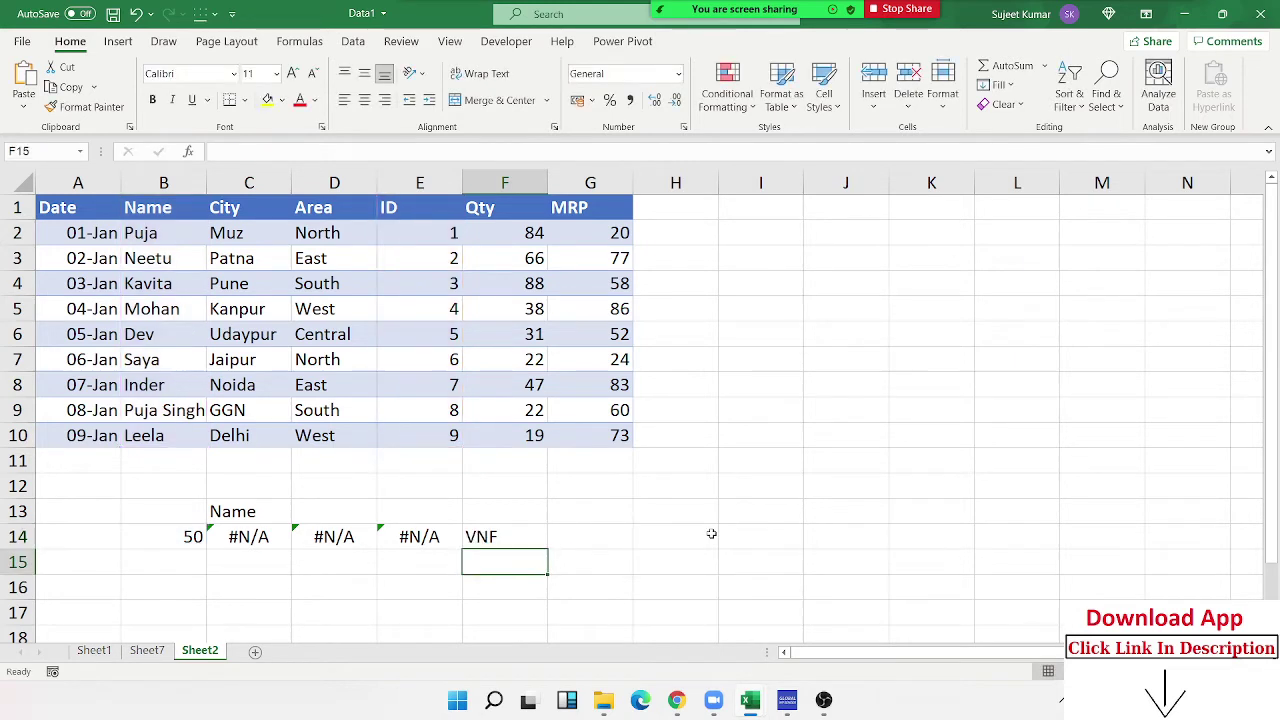
Step: Extend F14 to =XLOOKUP(B14,E1:E10,B1:B10,"VNF",0,1) for exact match, first-to-last search
key("Up")
key("F2")
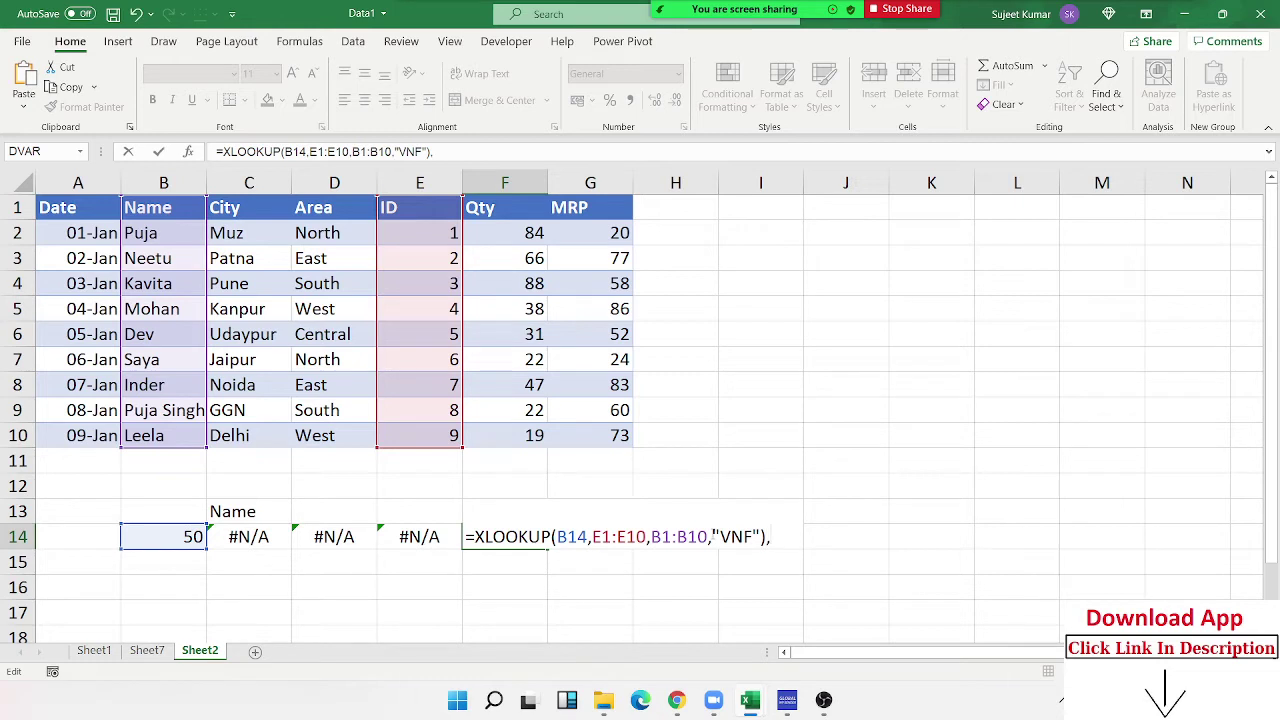
key("BackSpace")
type(",")
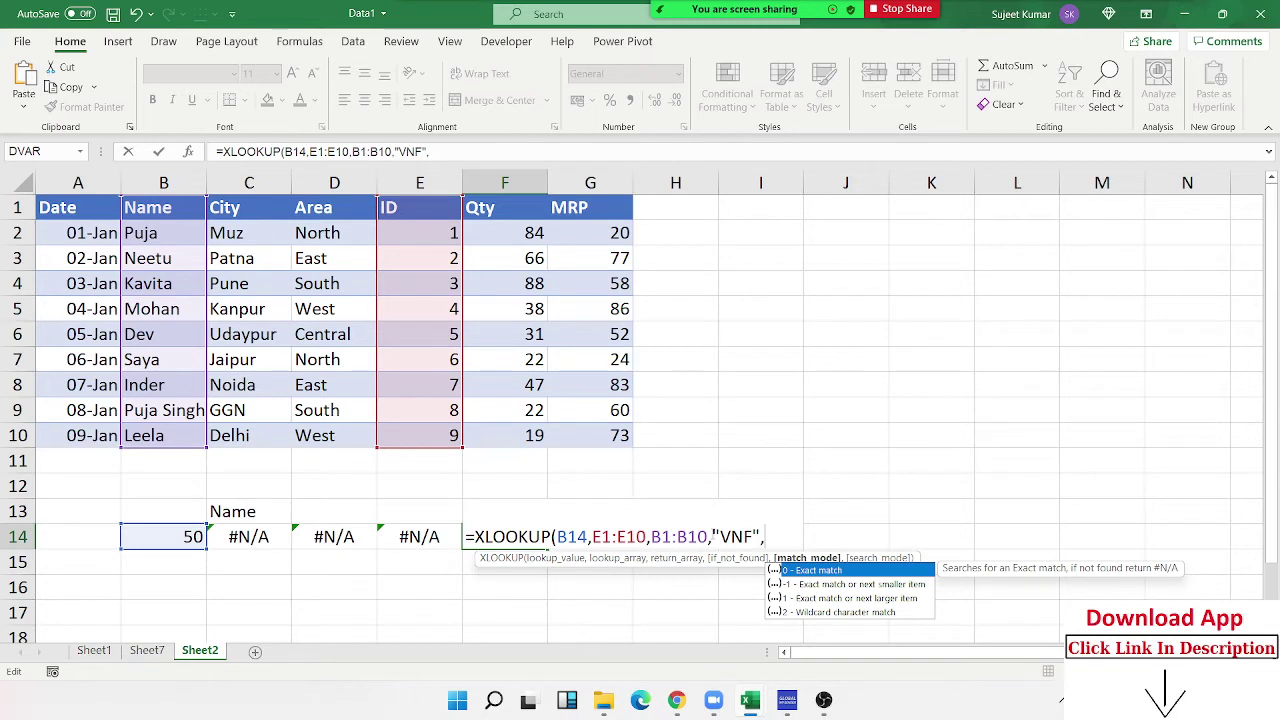
type("0")
type(",")
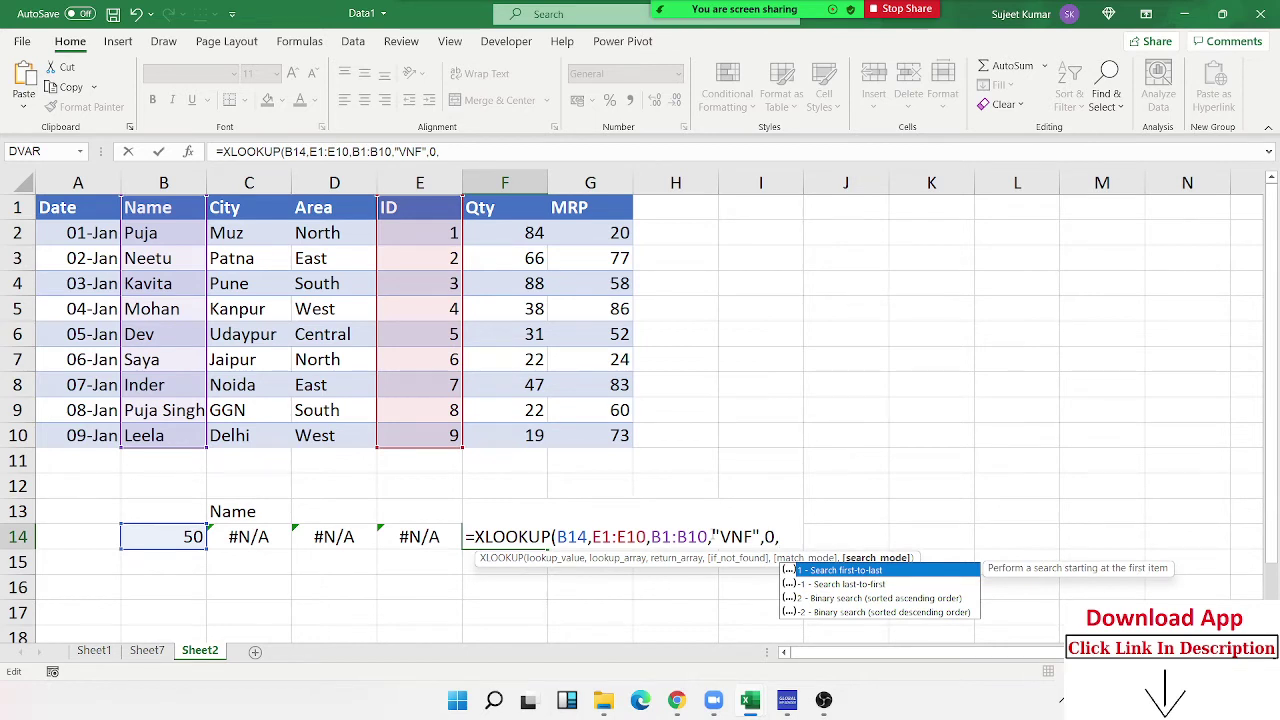
type("1")
key("Return")
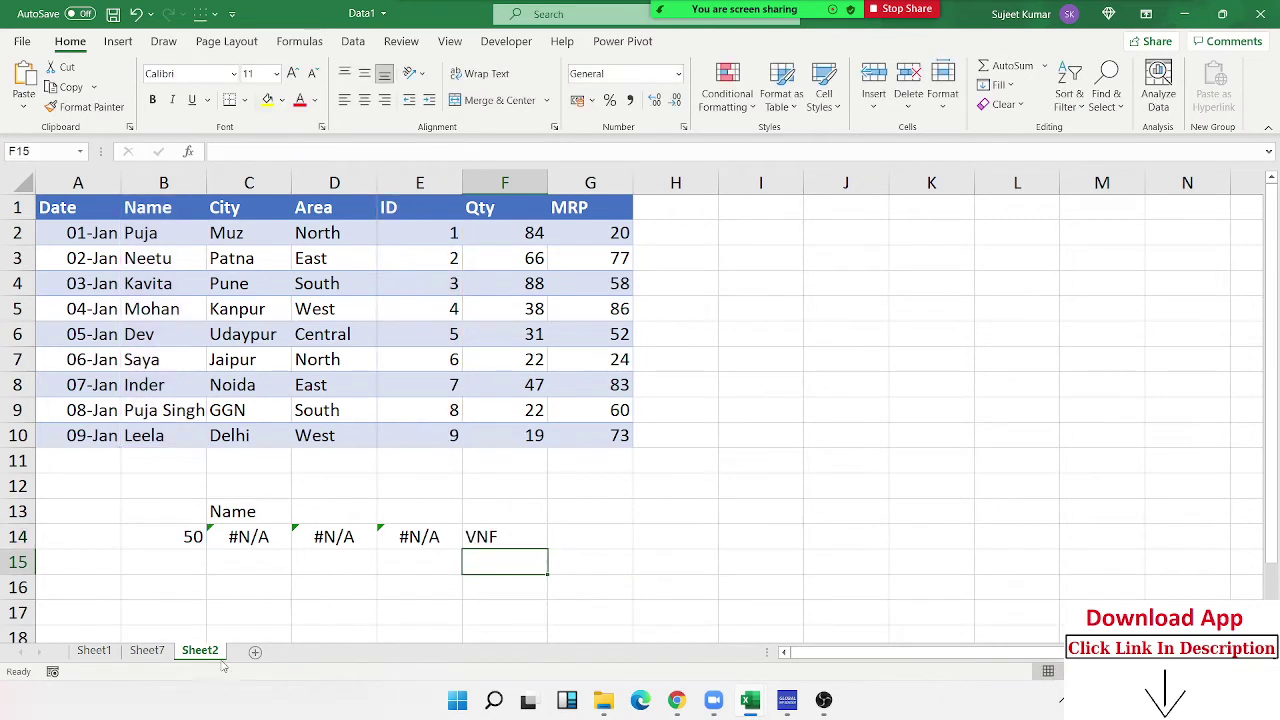
left_click(184, 532)
Step: Set B14's lookup ID to 5 and change Neetu's ID in E3 from 2 to 5
type("5")
key("Return")
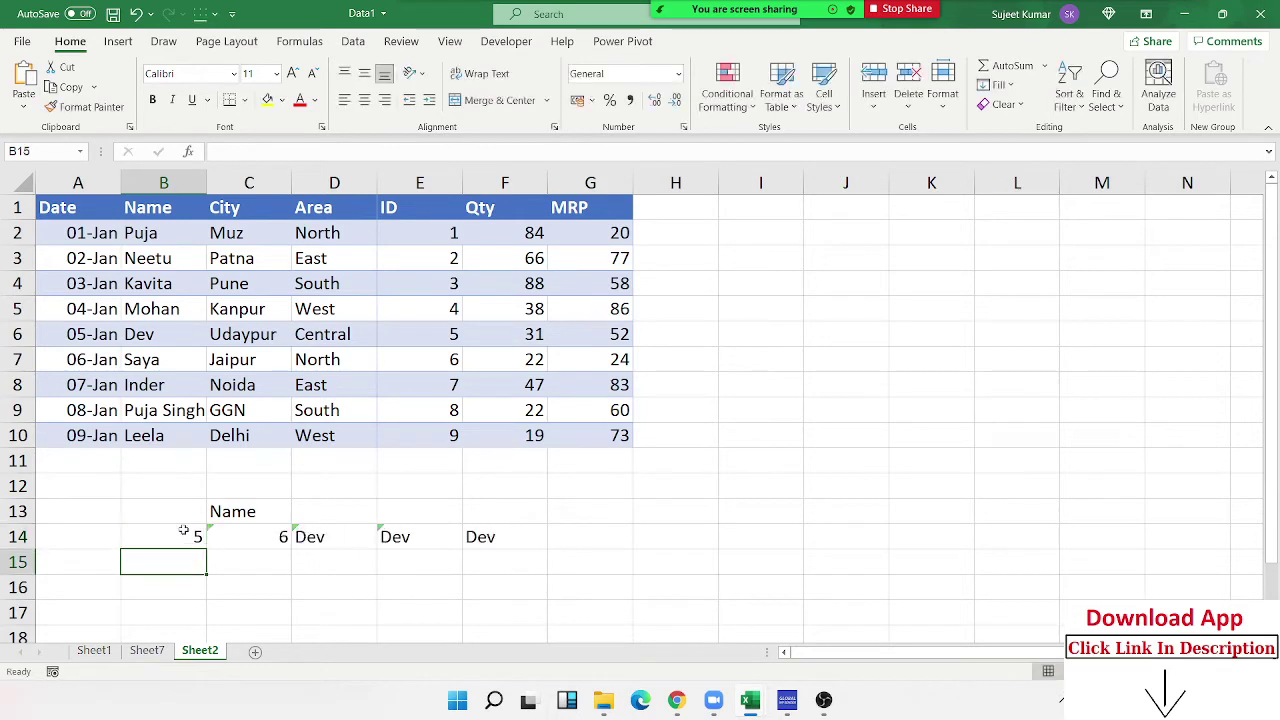
left_click(444, 258)
double_click(444, 258)
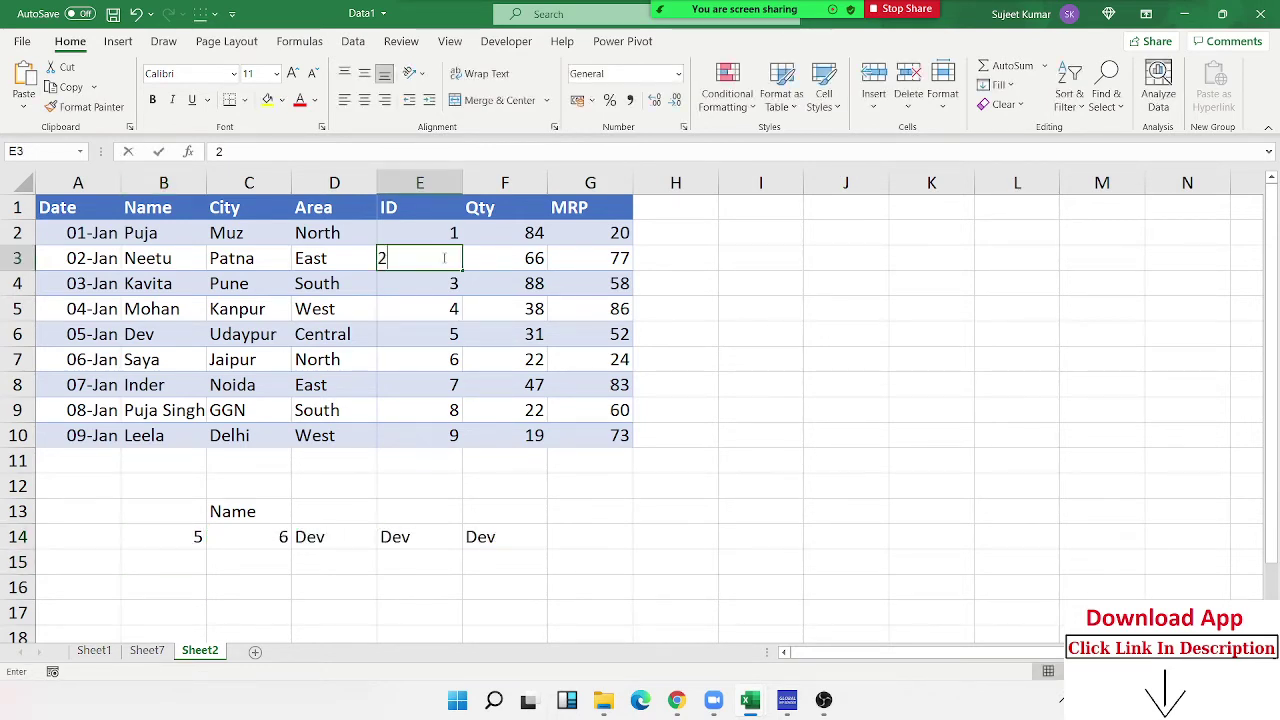
key("BackSpace")
type("5")
key("Return")
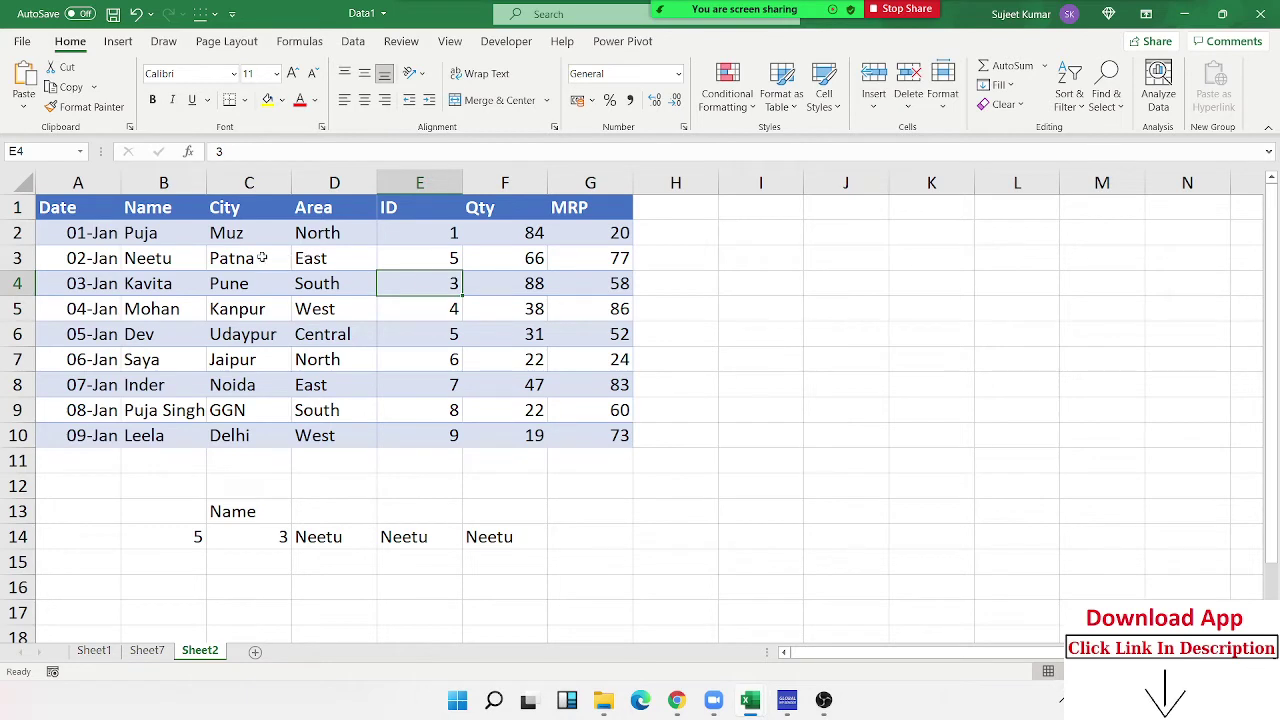
Step: Change F14's XLOOKUP search mode from 1 to -1 (last-to-first) so it returns Dev
left_click(497, 540)
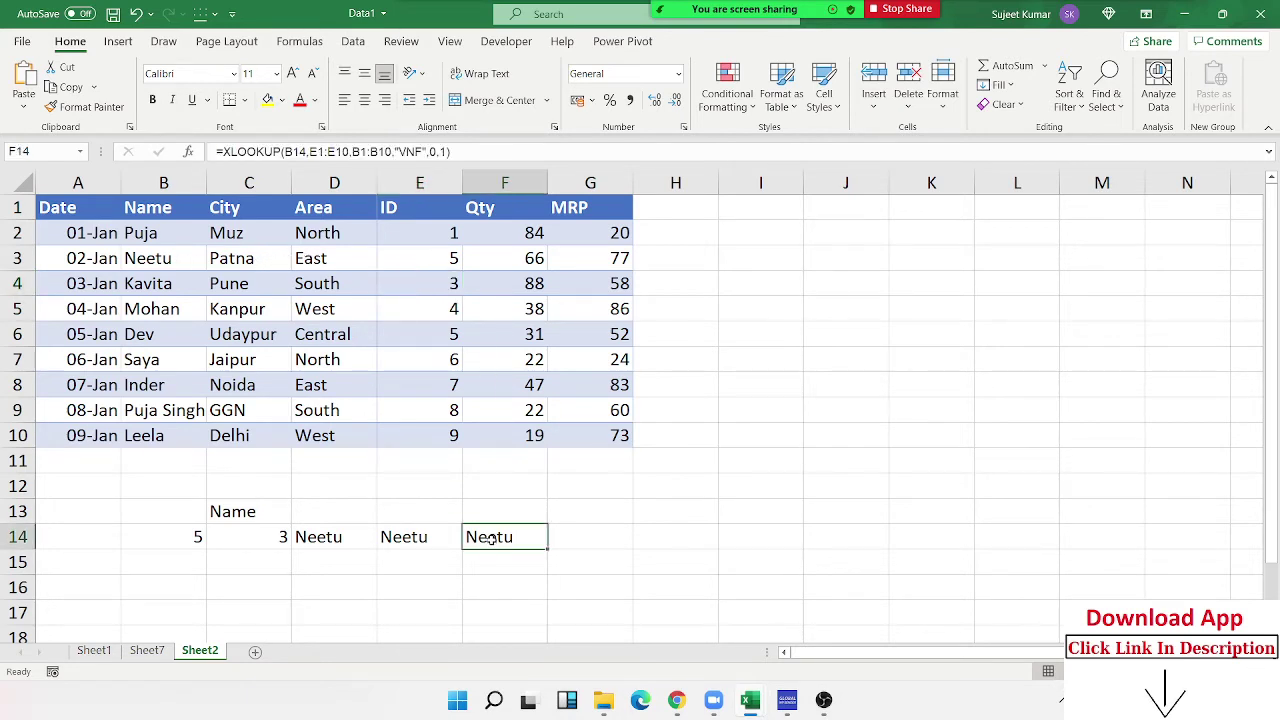
double_click(492, 540)
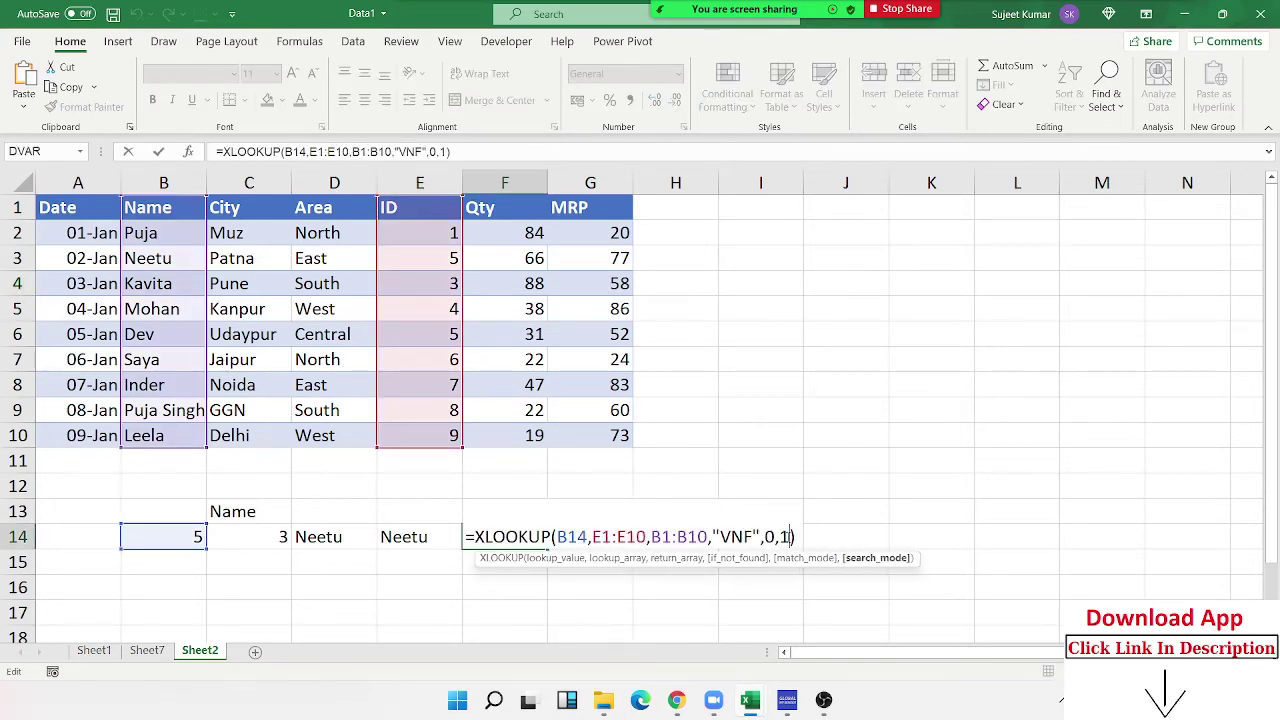
left_click(789, 537)
key("BackSpace")
key("Down")
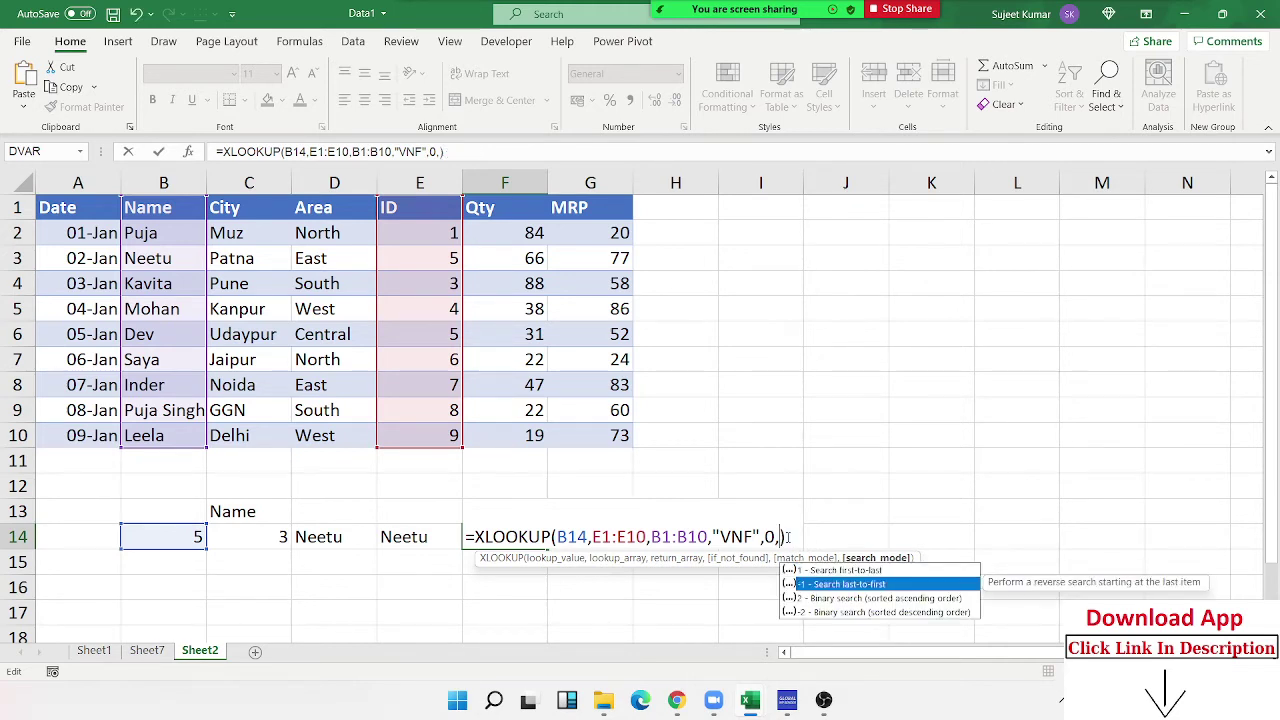
key("Tab")
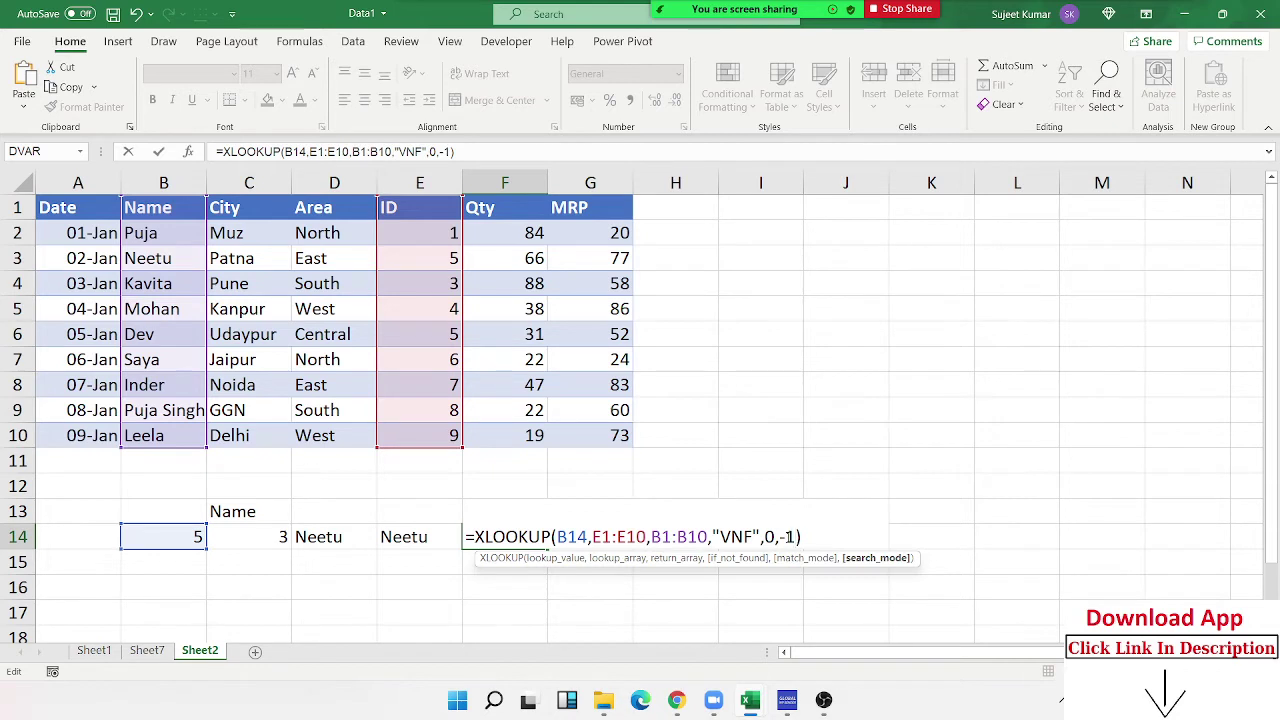
key("Return")
key("Up")
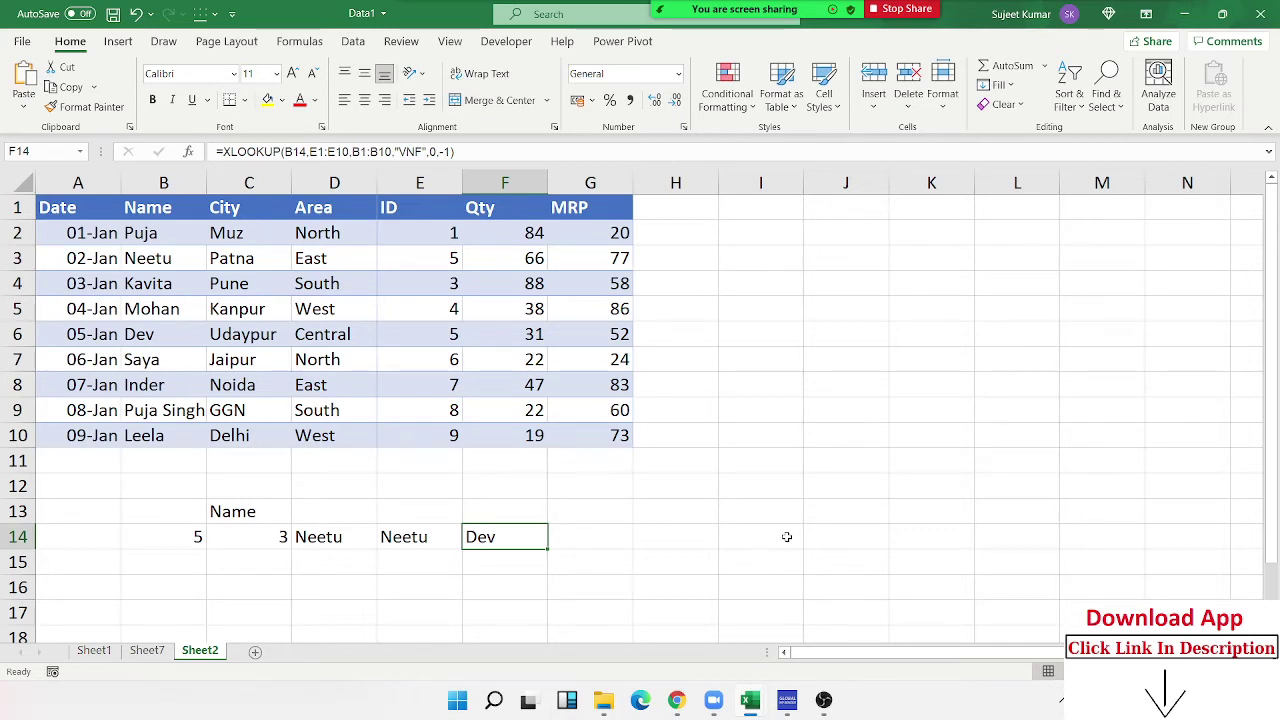
Step: Highlight Neetu's and Dev's rows sharing ID 5, then reopen F14's formula
left_click_drag(455, 259, 130, 250)
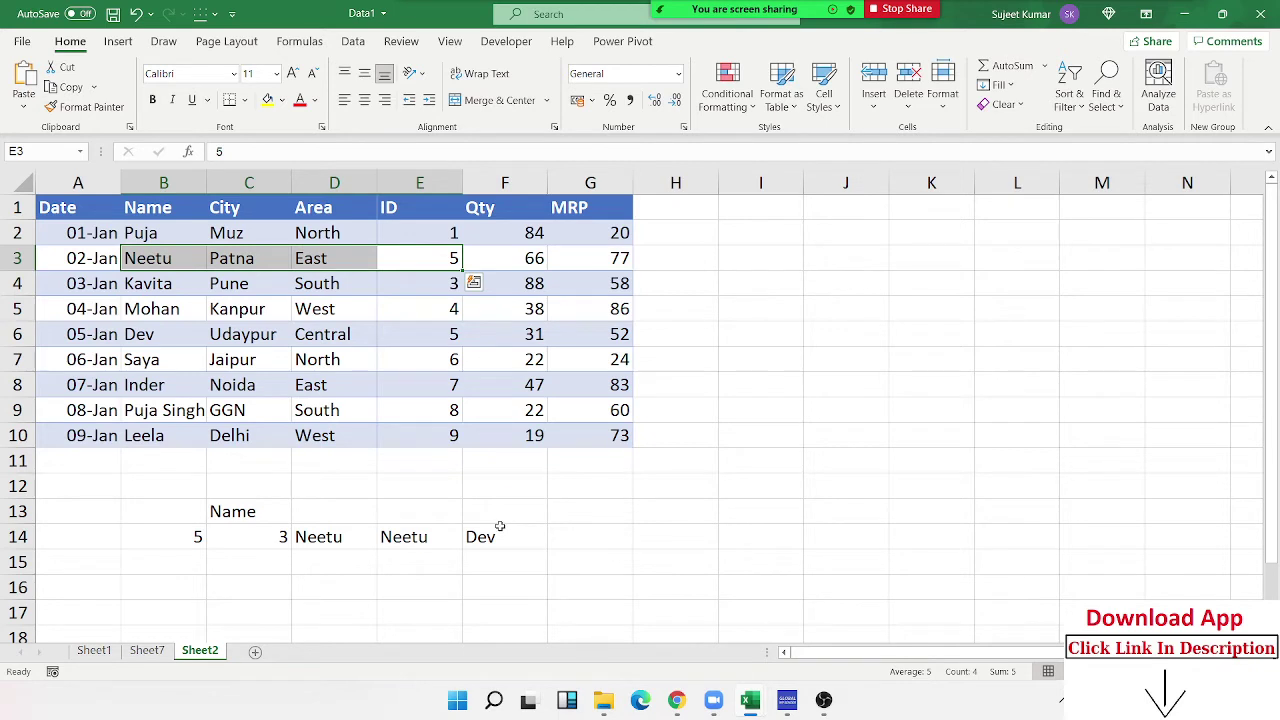
left_click_drag(449, 341, 172, 343)
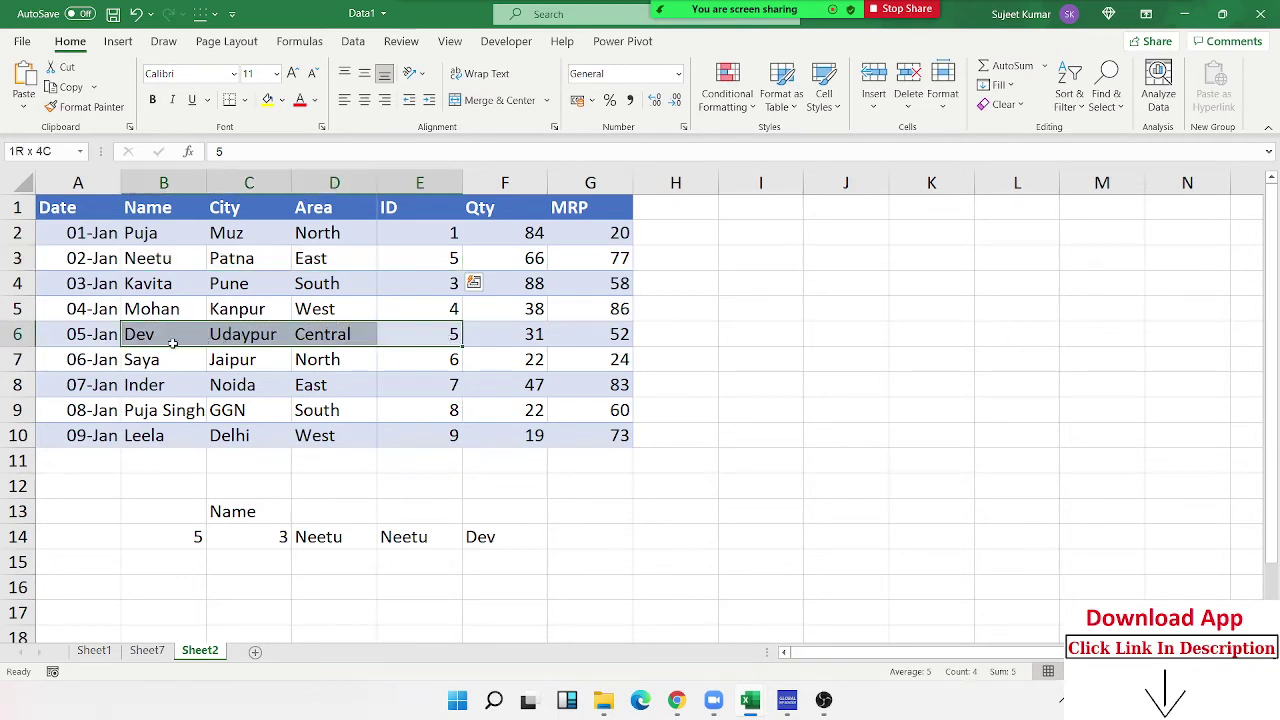
left_click(495, 541)
key("F2")
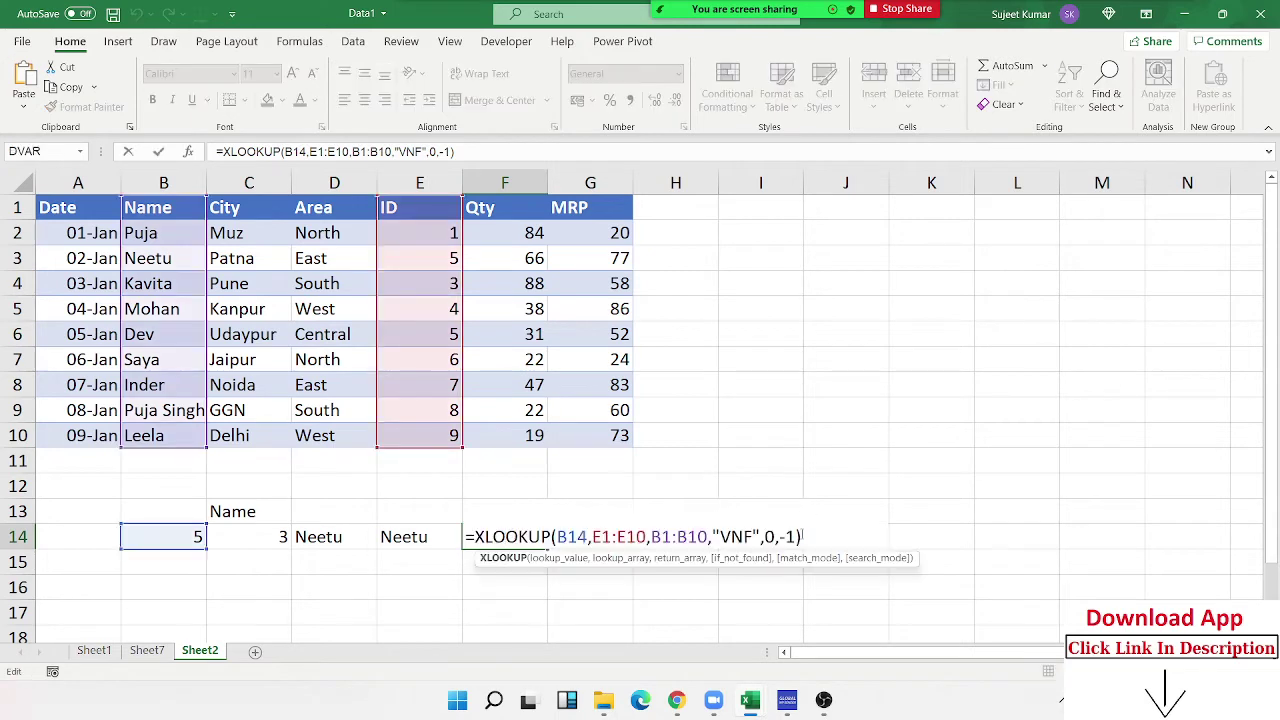
Step: Switch F14's XLOOKUP search mode from -1 to 2 (binary search ascending)
left_click(797, 538)
key("BackSpace")
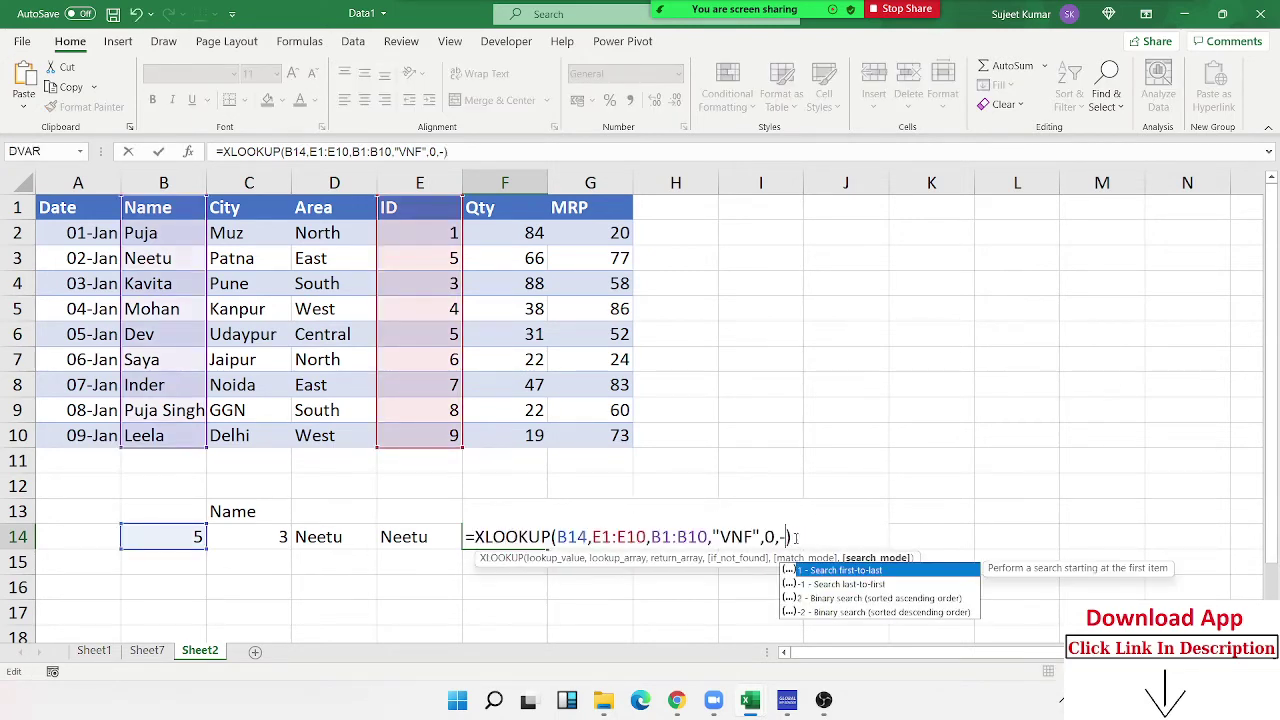
key("BackSpace")
key("Down")
key("Down")
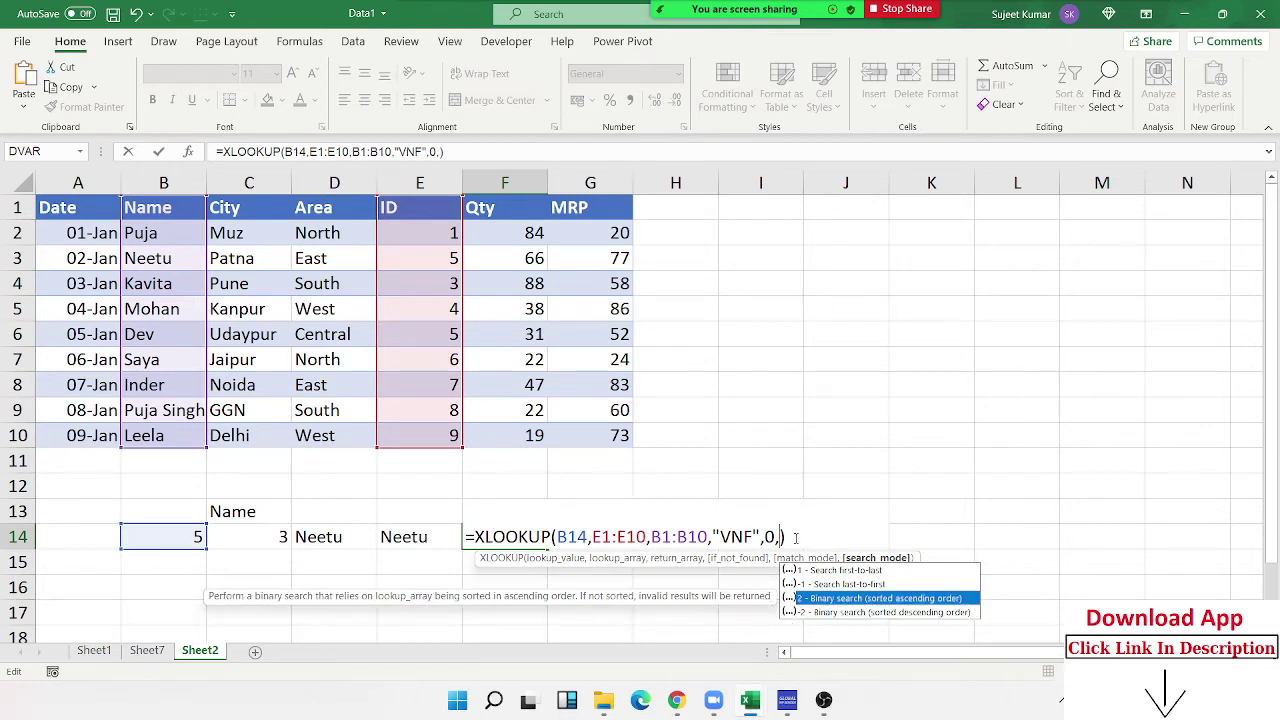
type("2")
key("Return")
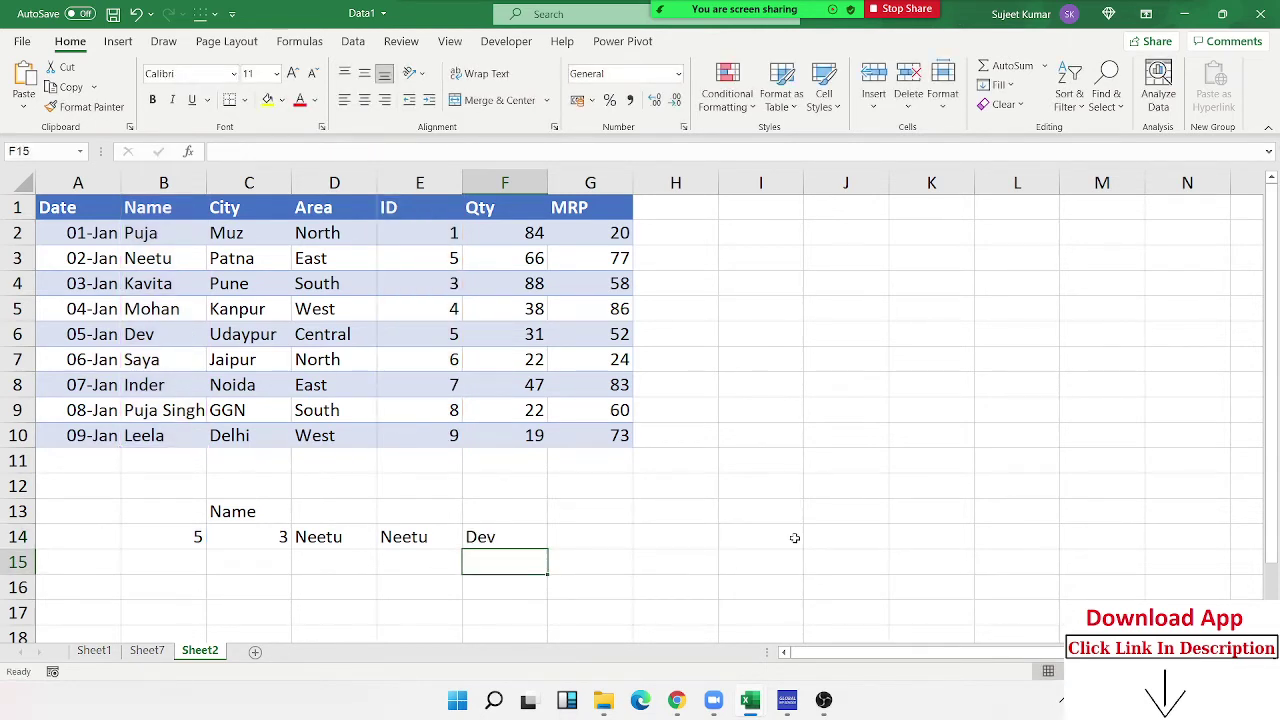
key("Up")
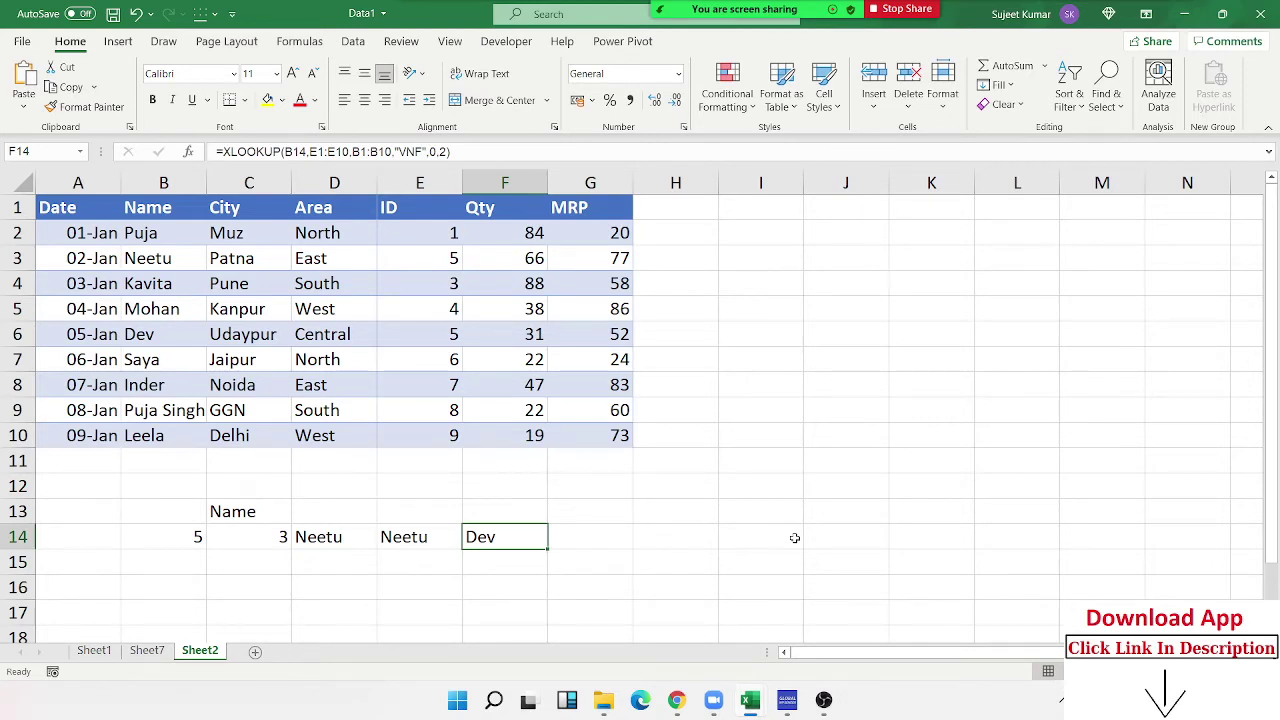
Step: Show F14's formula ranges without changes, then go to Sheet1
key("Down")
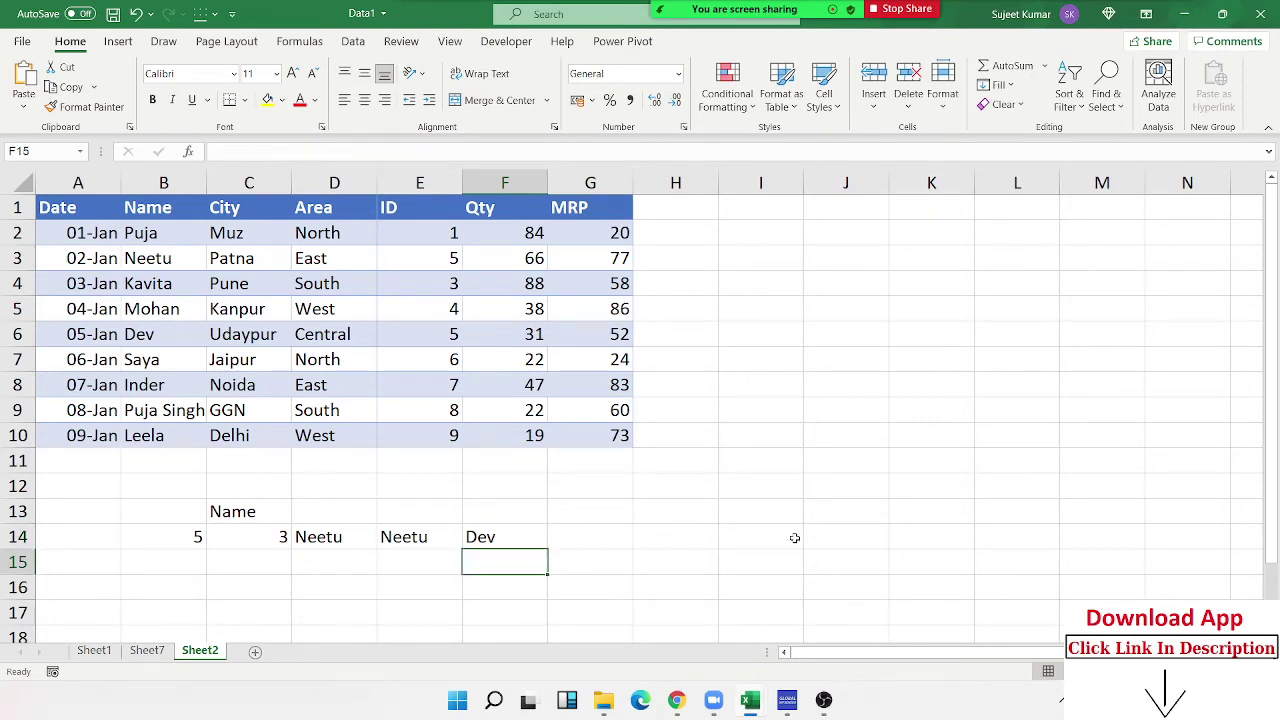
key("Up")
key("F2")
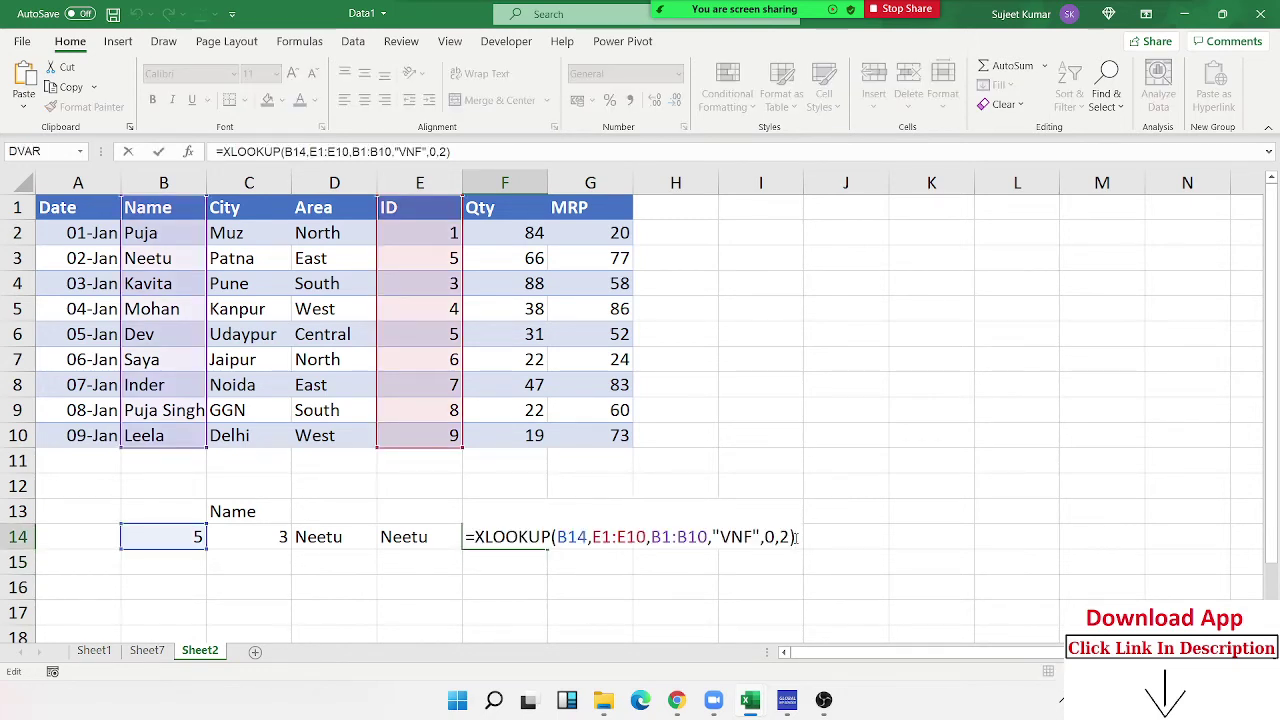
key("Escape")
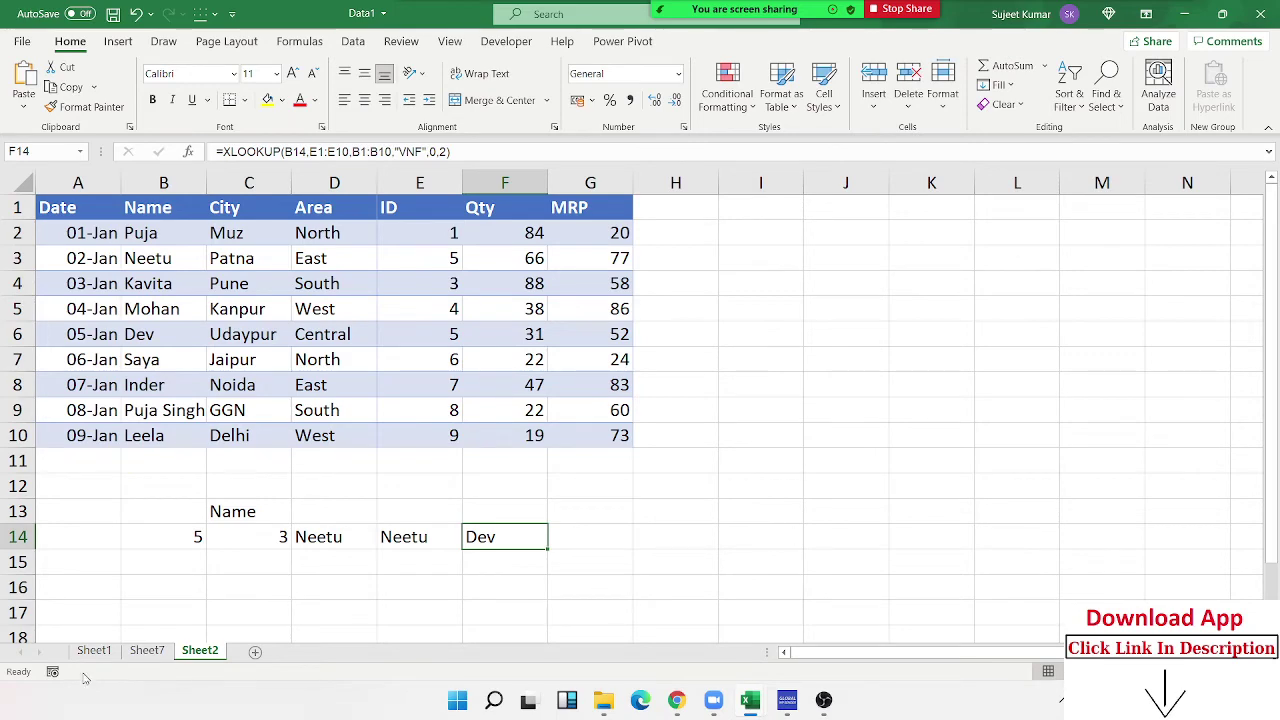
left_click(113, 652)
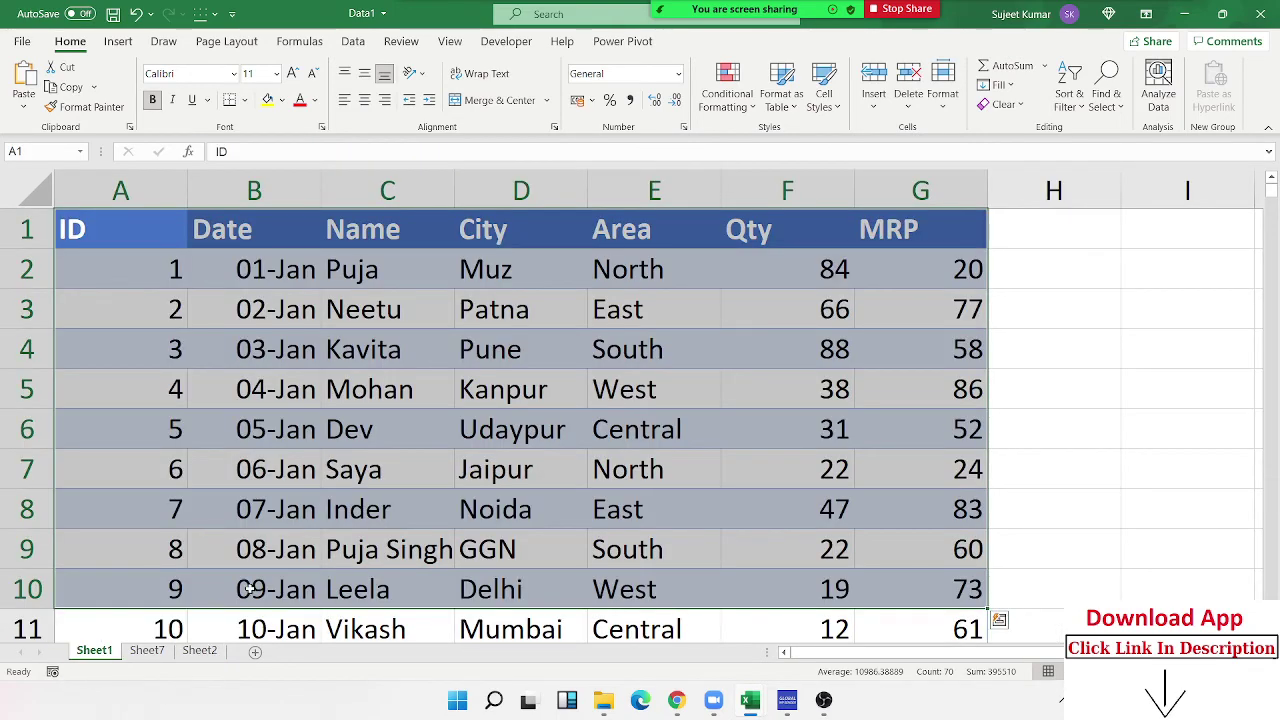
Step: Paste Sheet1's data table transposed into A1 of a new sheet, then return to Sheet2
key("ctrl+c")
left_click(147, 651)
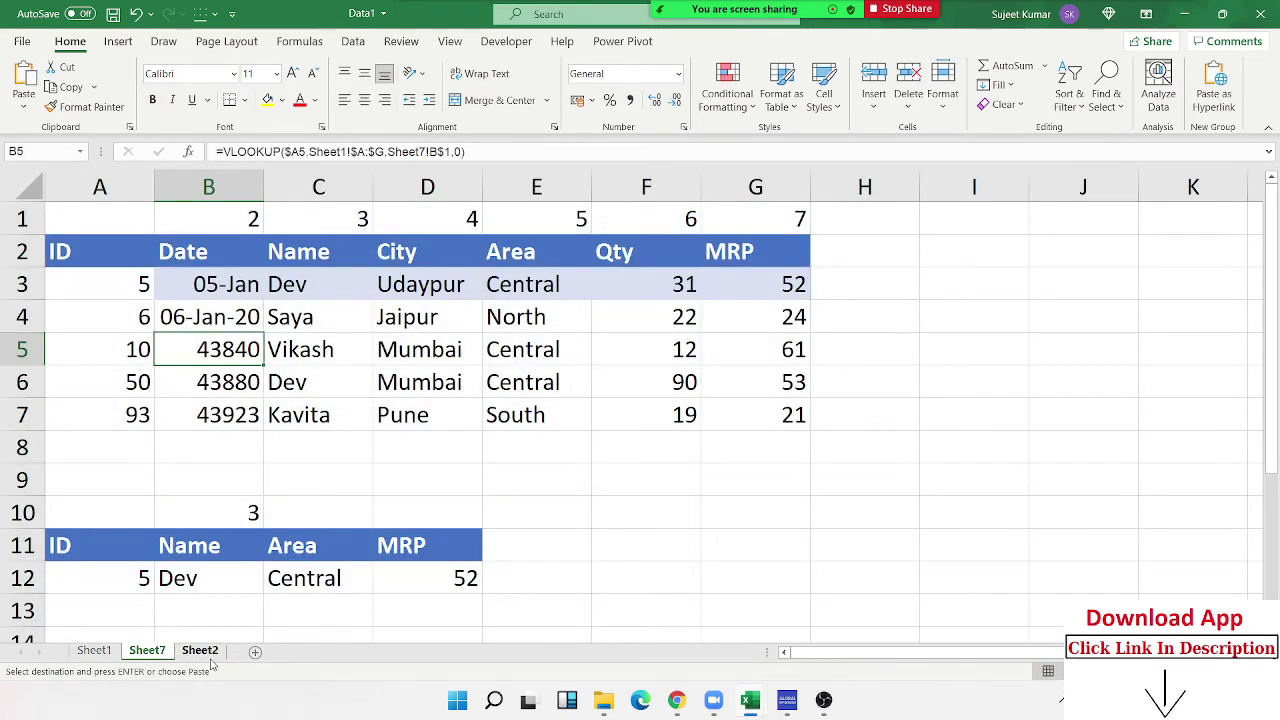
left_click(203, 652)
left_click(255, 651)
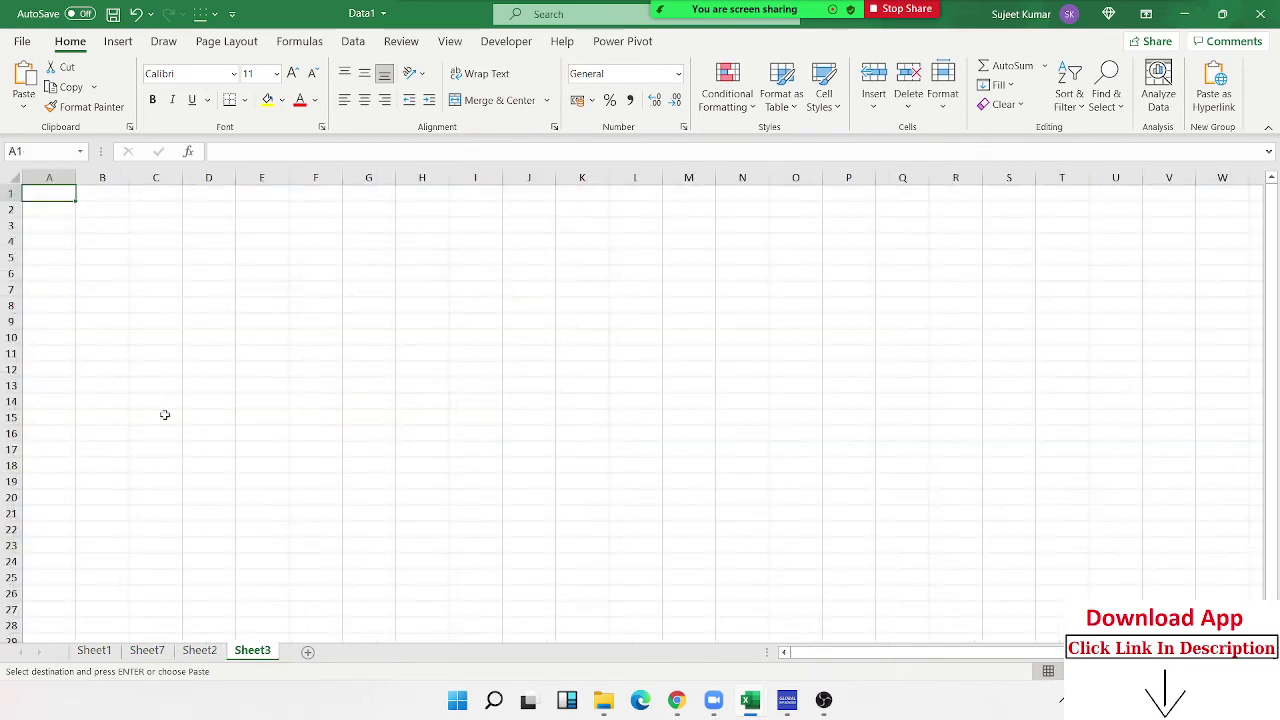
right_click(50, 197)
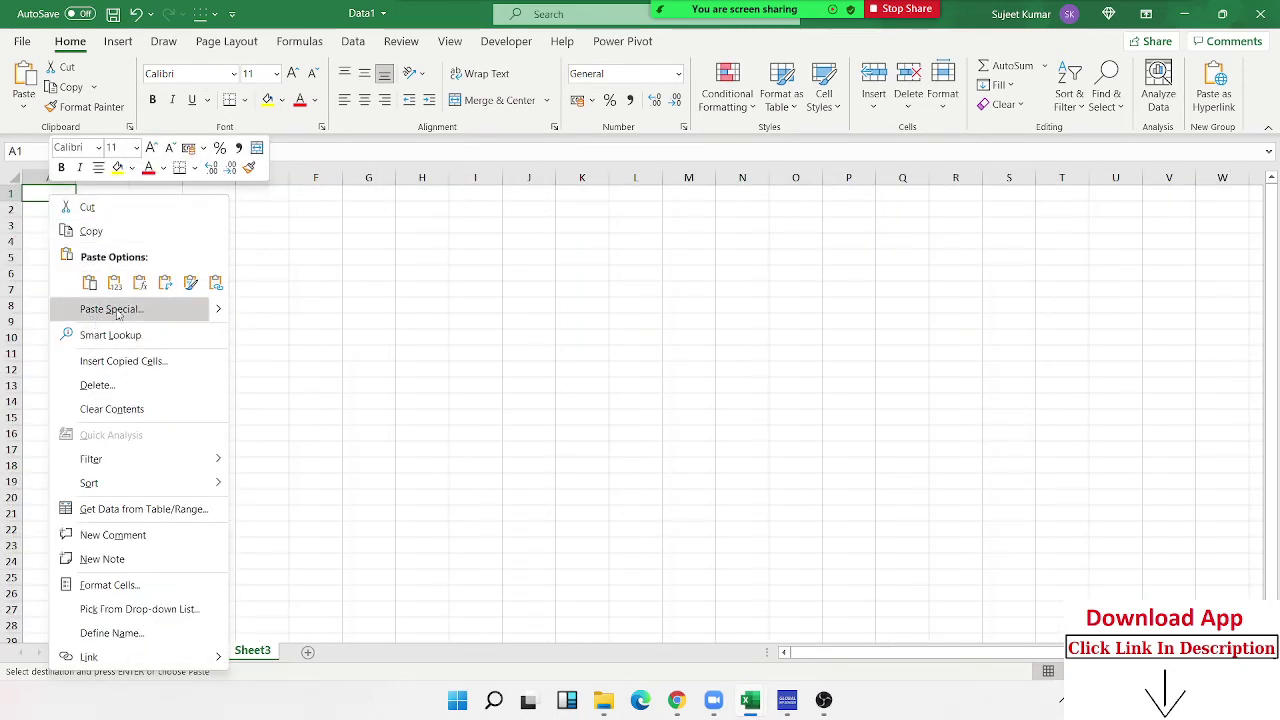
left_click(165, 283)
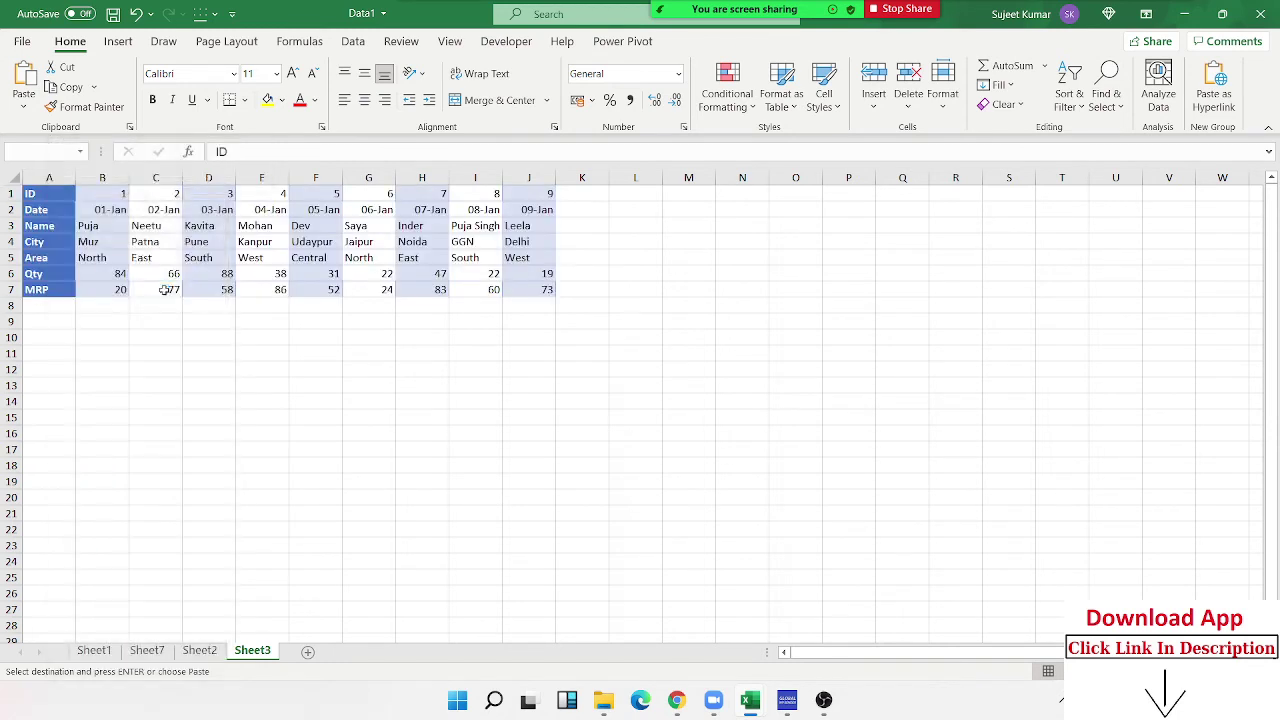
left_click(160, 350)
left_click(200, 650)
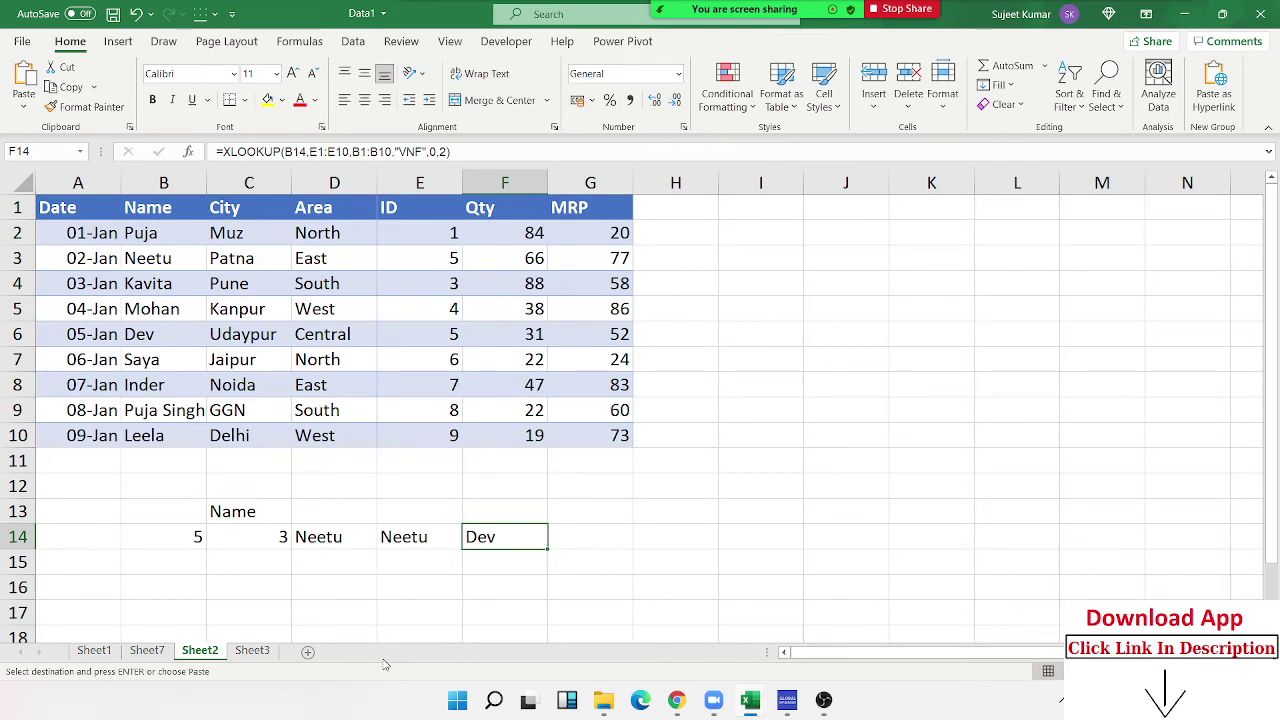
Step: Select the empty range I2:L10 on Sheet2, then clear the selection
left_click_drag(760, 232, 1007, 429)
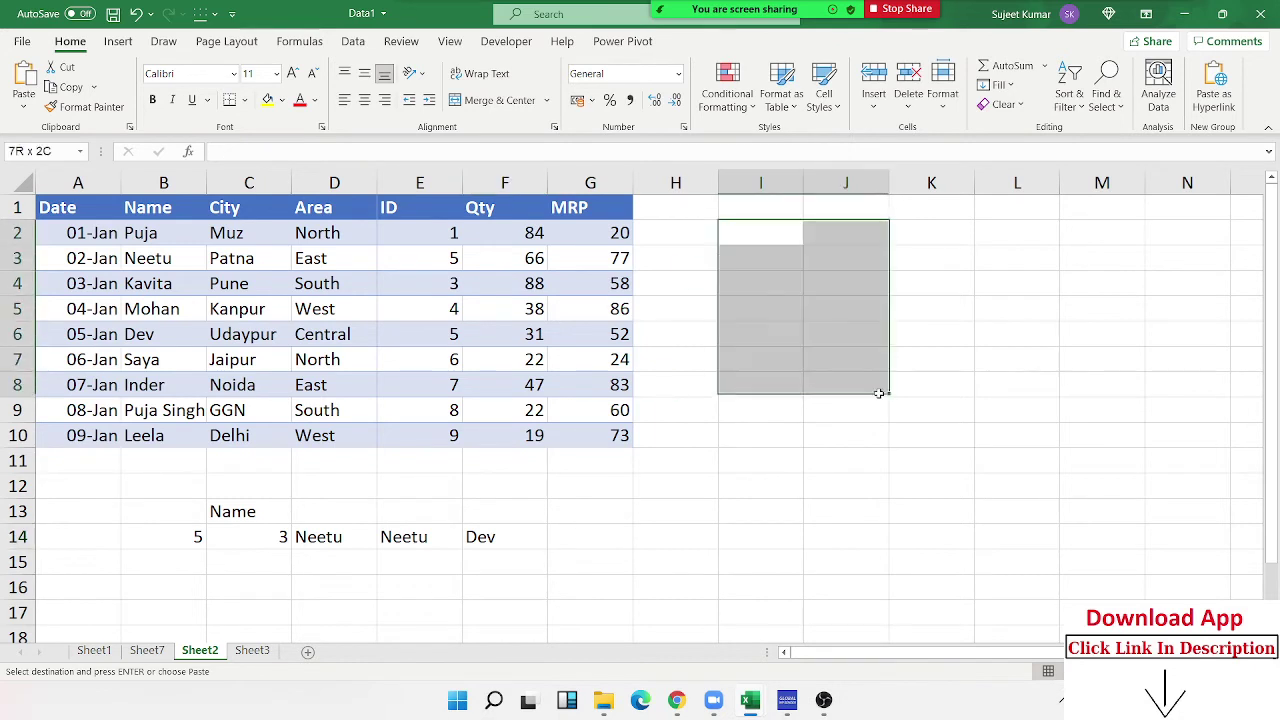
left_click(760, 250)
left_click(950, 260)
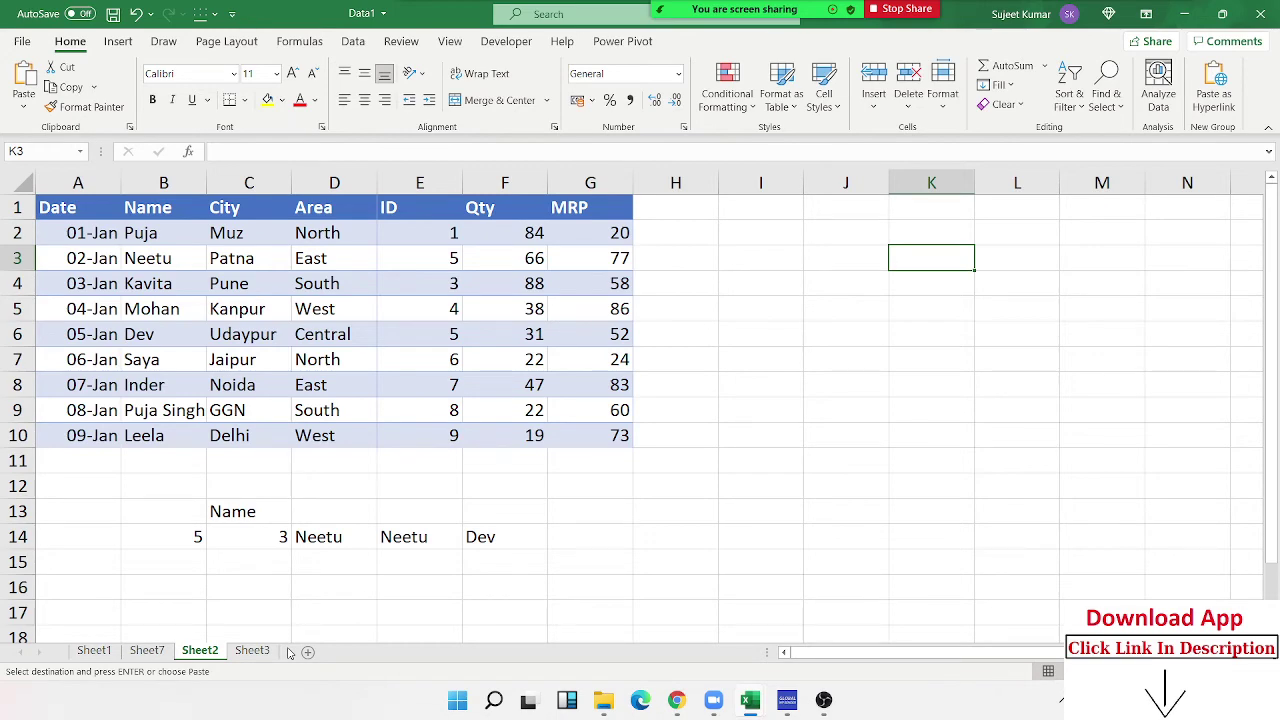
Step: On Sheet3, highlight the field names in column A and the ID values in row 1
left_click(270, 651)
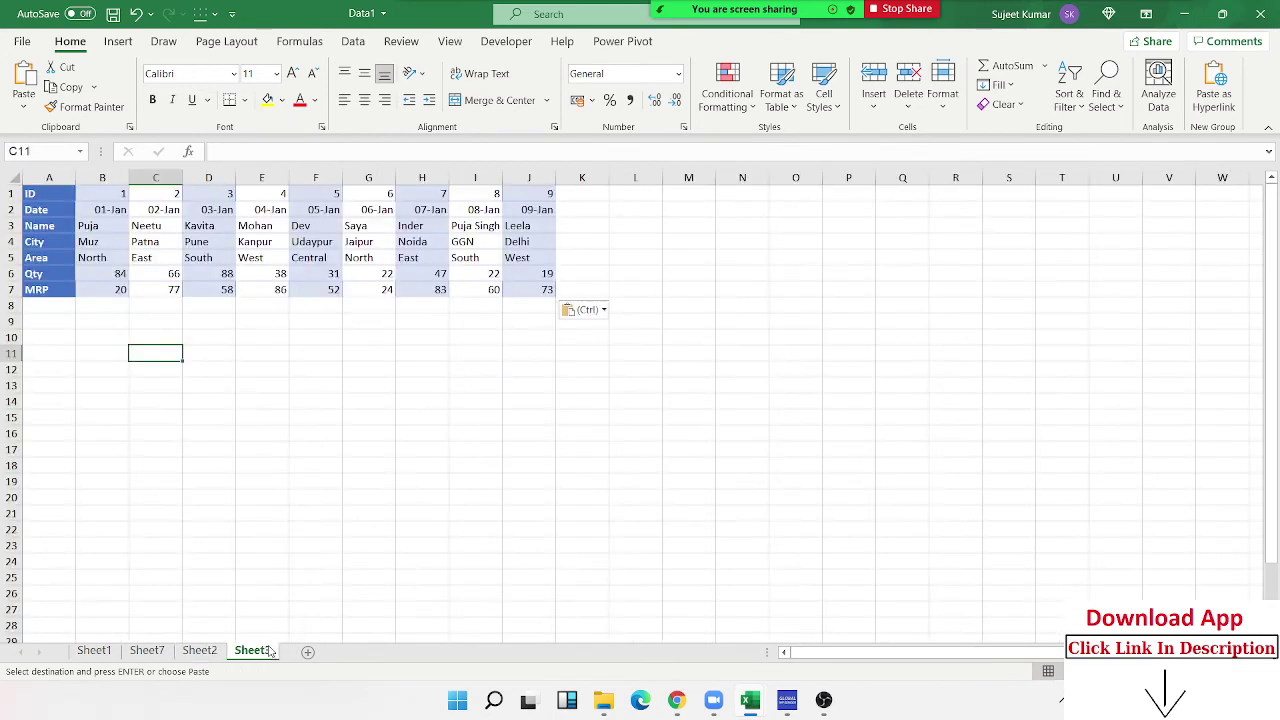
left_click(176, 437)
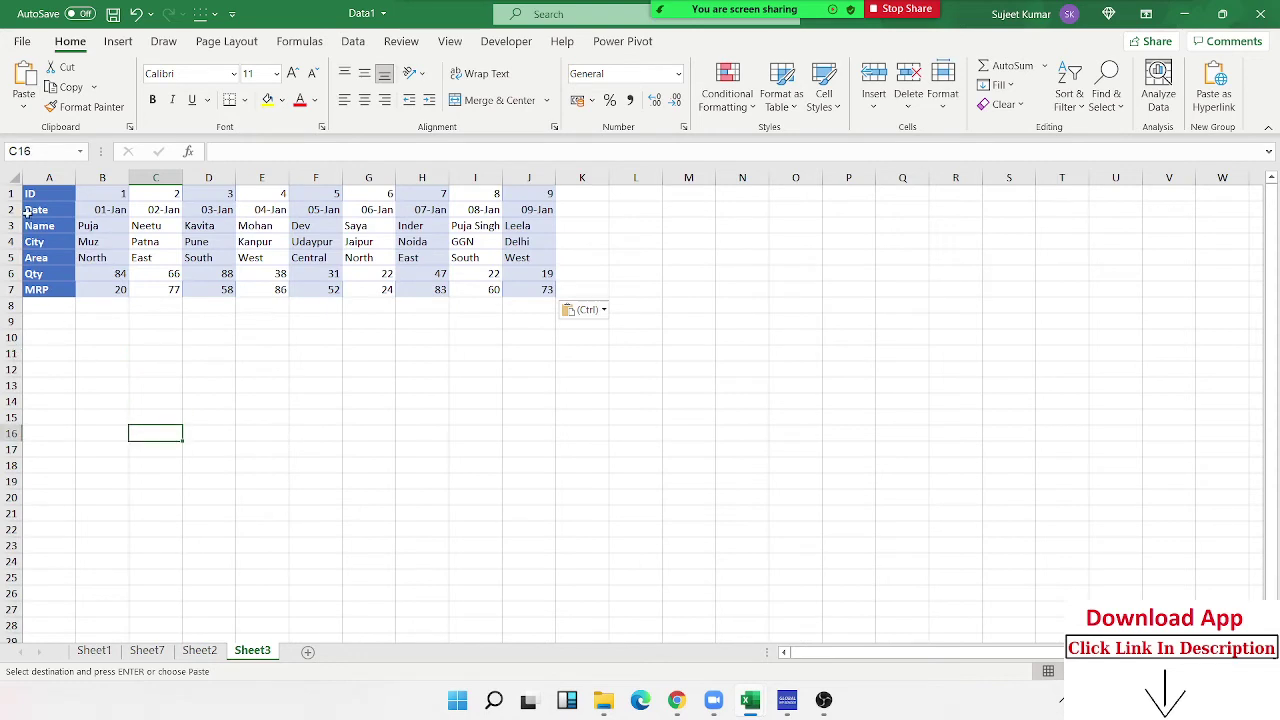
left_click_drag(40, 195, 45, 320)
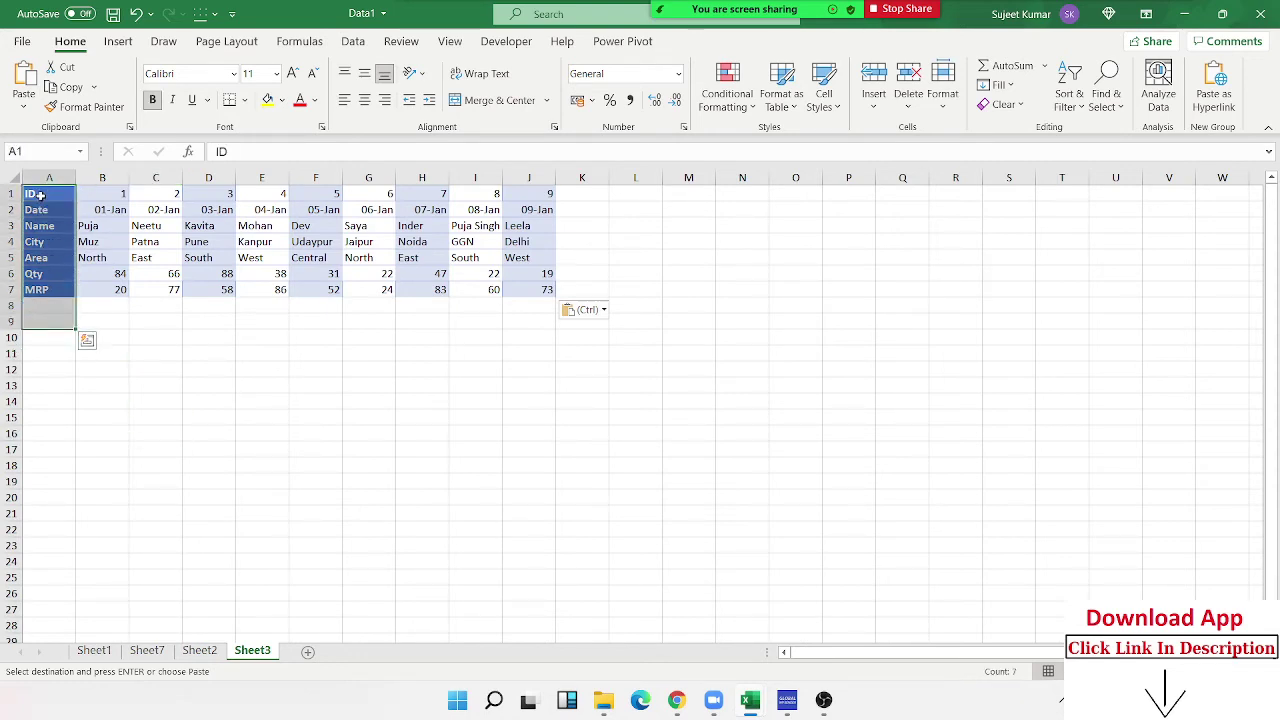
left_click_drag(40, 195, 530, 194)
Step: Enter lookup ID 7 in C14 and begin an HLOOKUP formula in D14
left_click(162, 405)
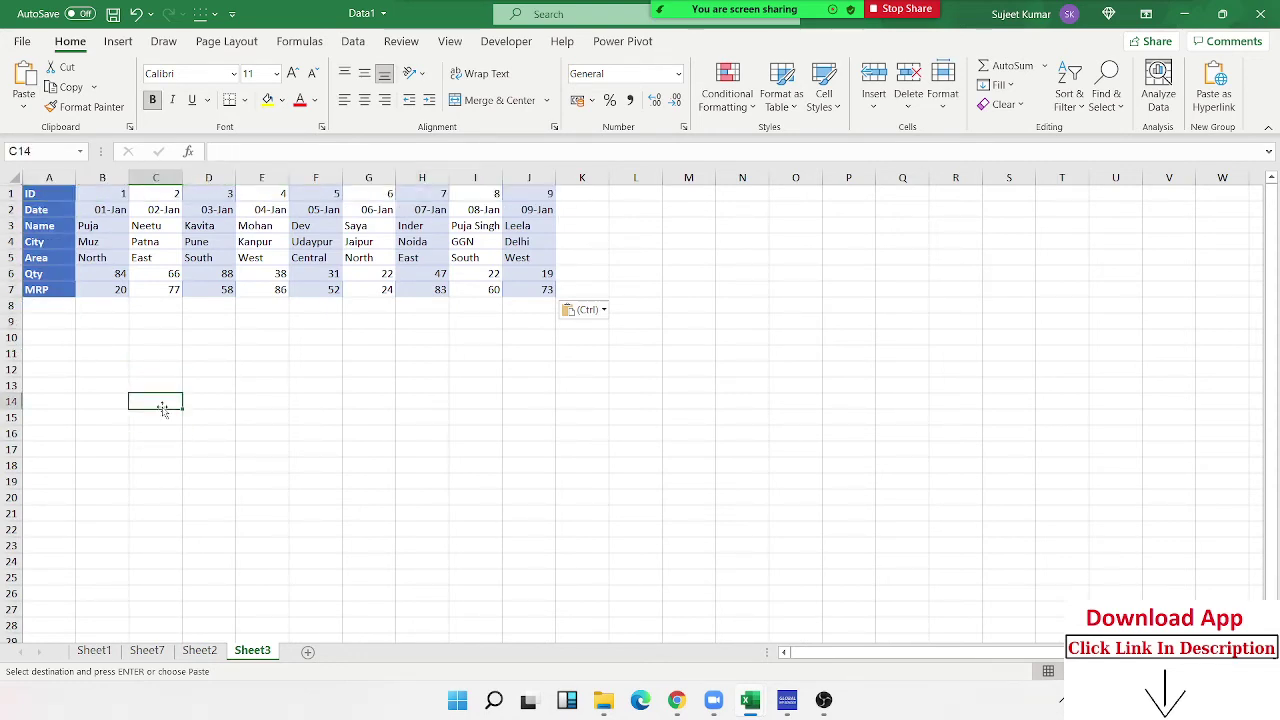
type("7")
key("Tab")
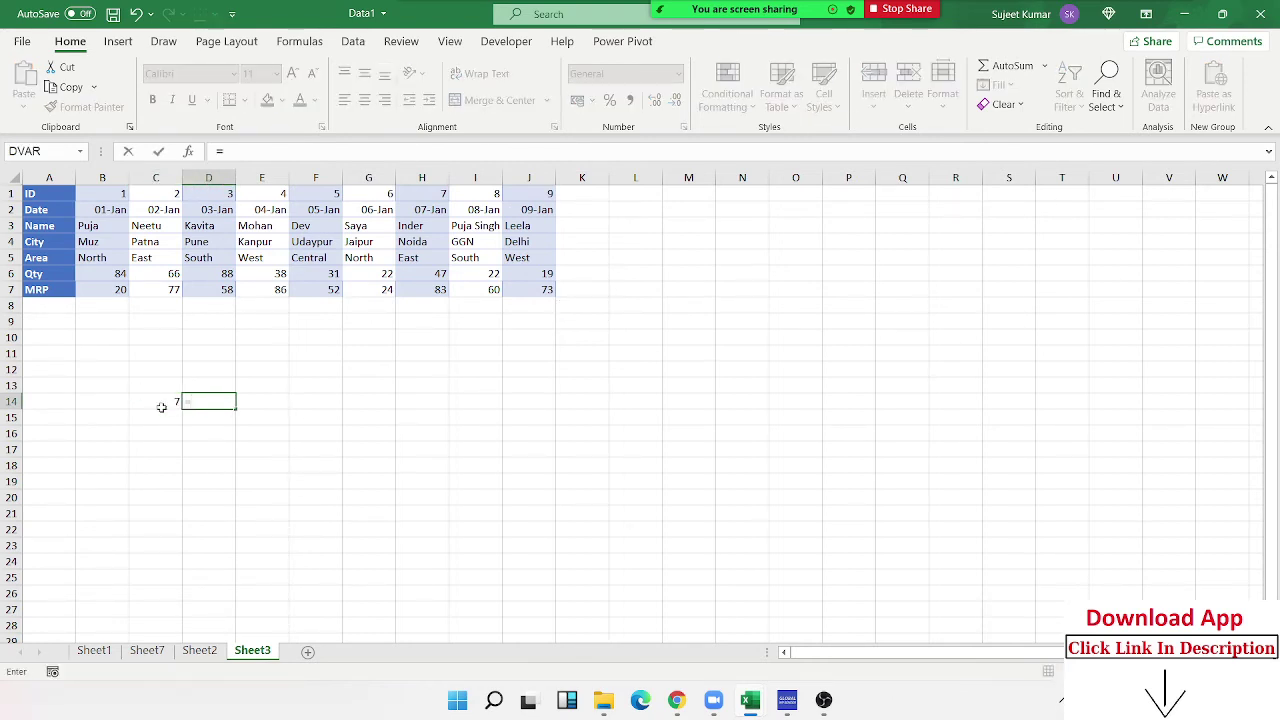
scroll(161, 405, "up", 2)
scroll(161, 400, "up", 1)
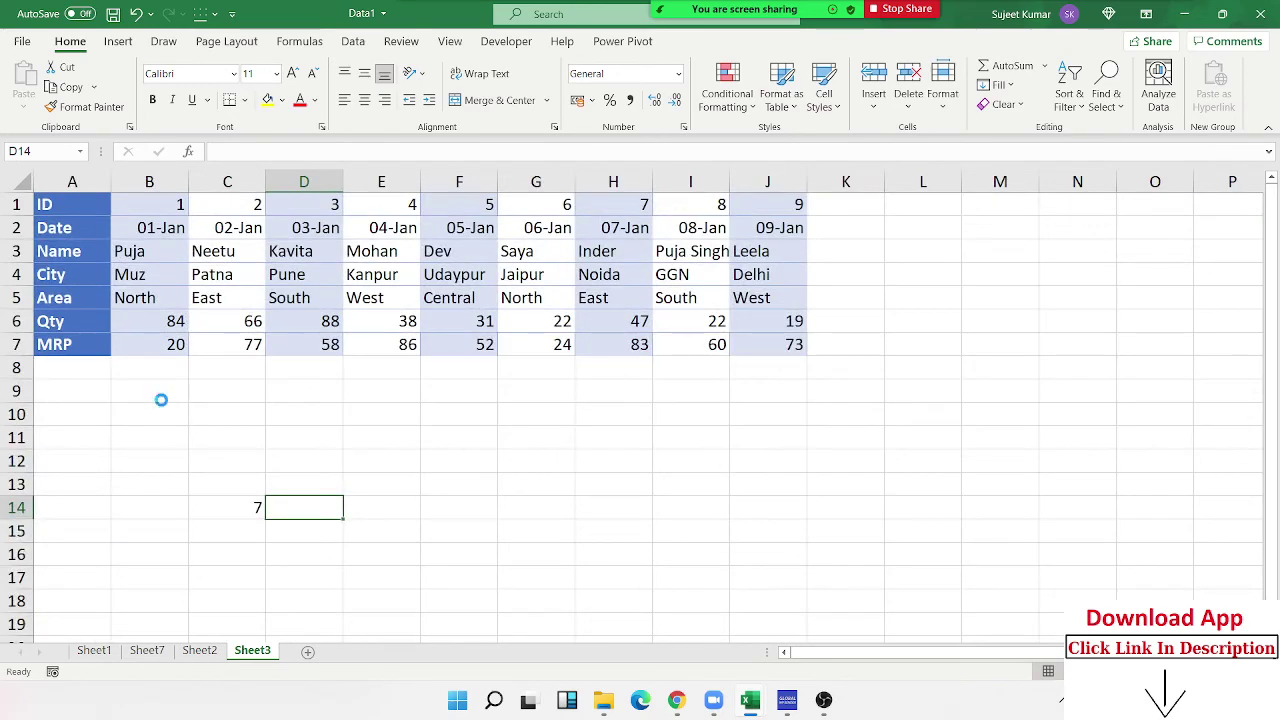
scroll(161, 400, "up", 1)
type("=")
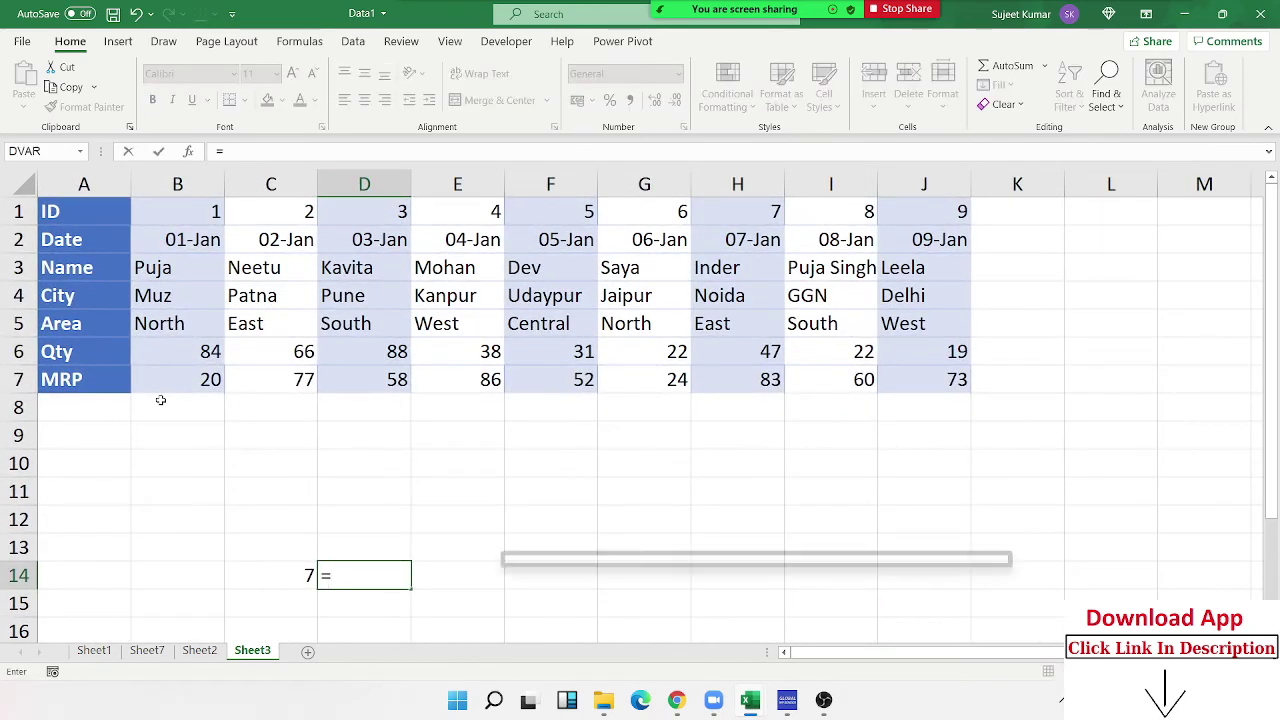
type("hl")
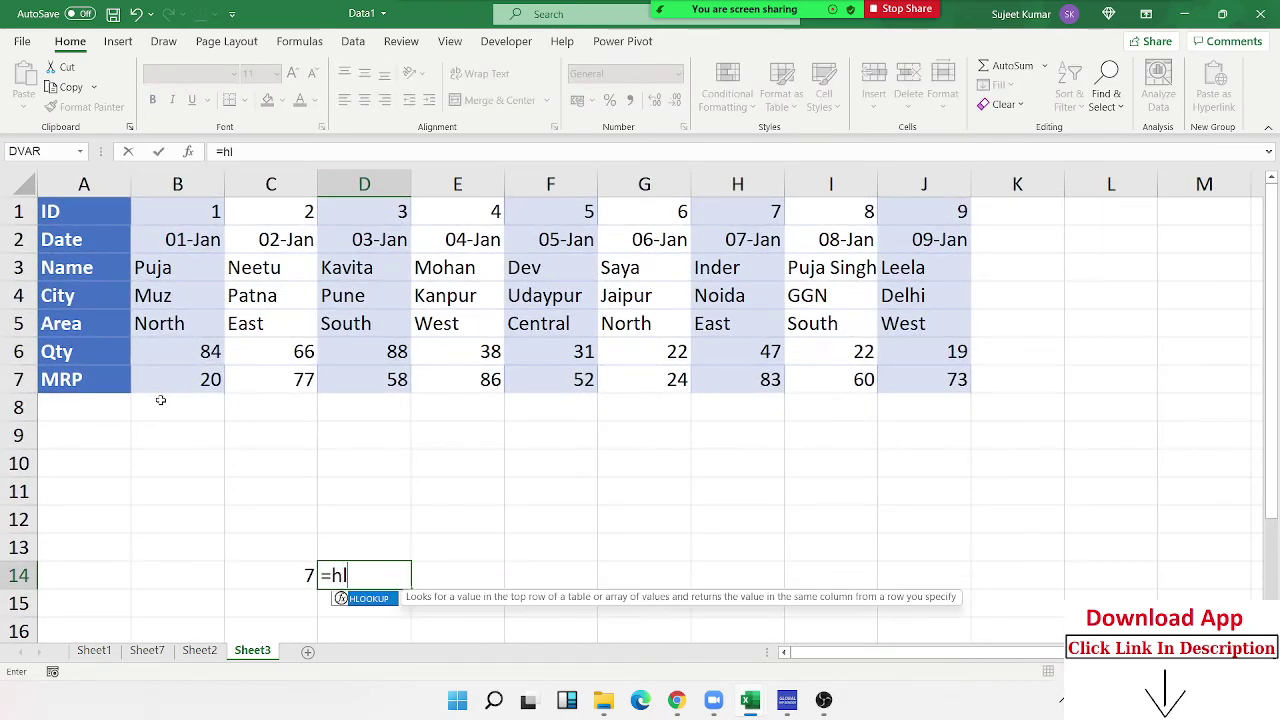
Step: Complete D14 as =HLOOKUP(C14,1:7,3,0), returning Inder for ID 7
key("Tab")
key("Left")
type(",")
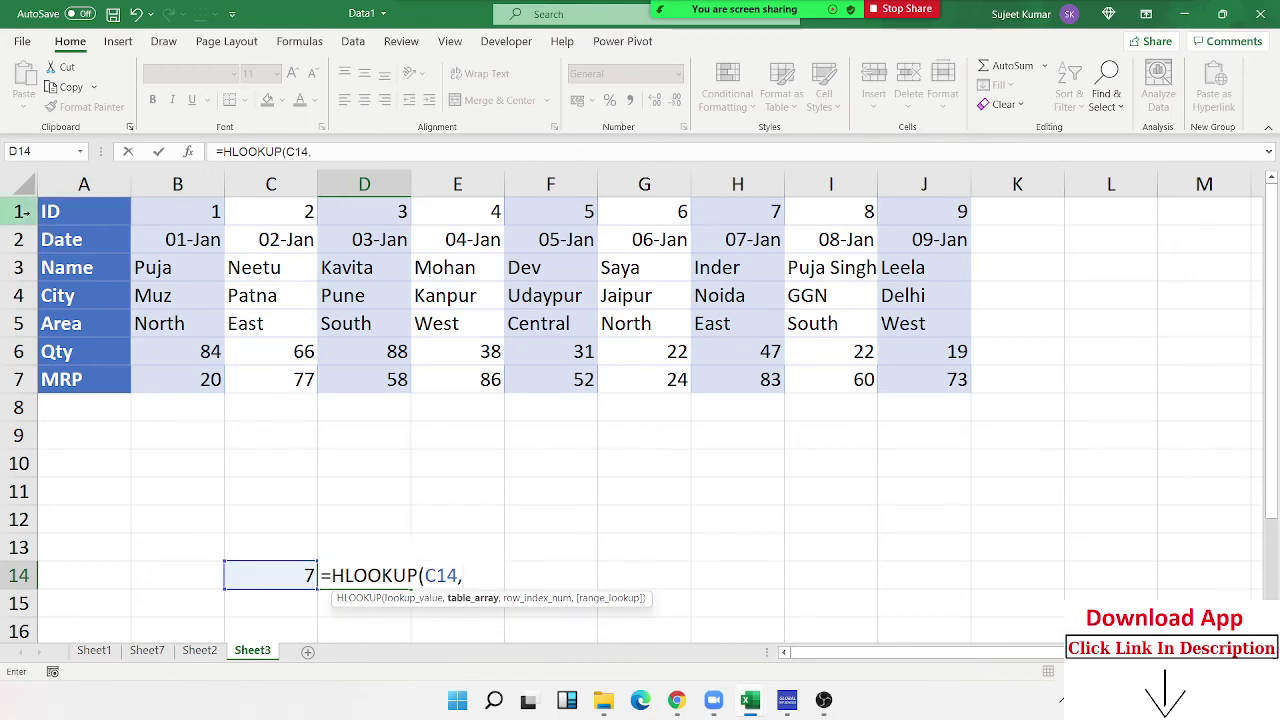
left_click_drag(20, 212, 20, 380)
type(",")
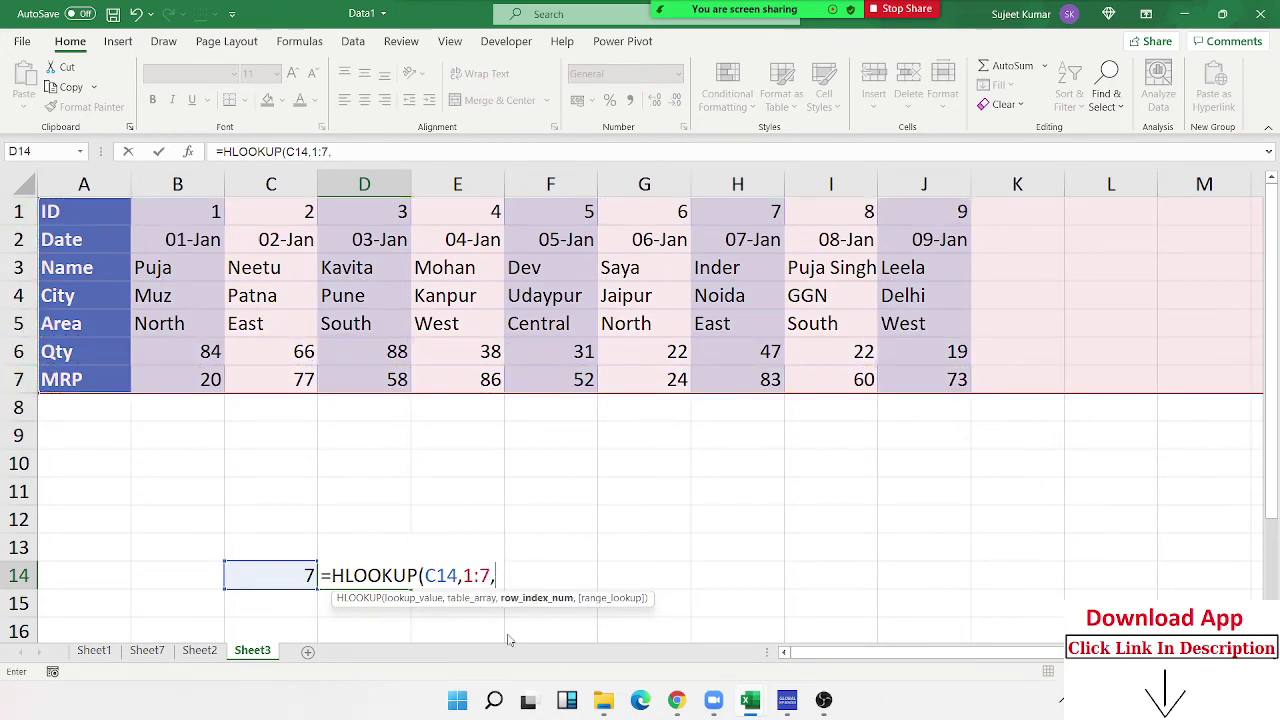
type("3,")
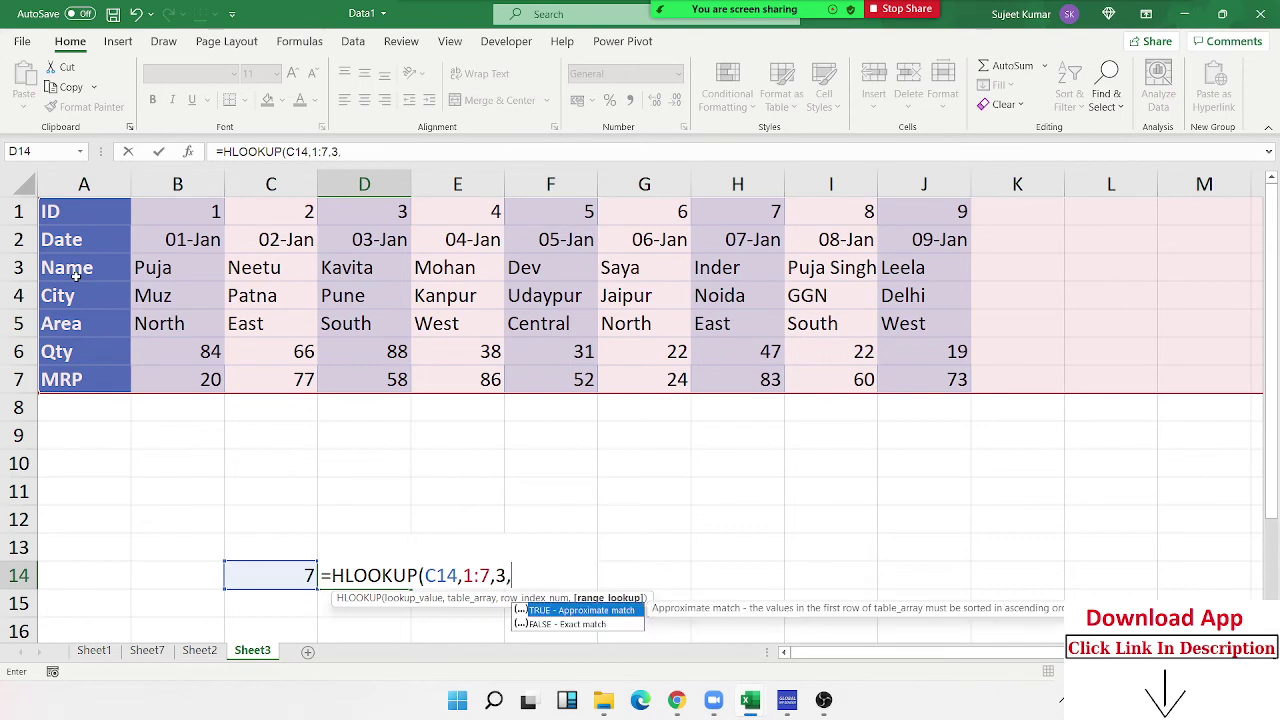
type("0")
key("Return")
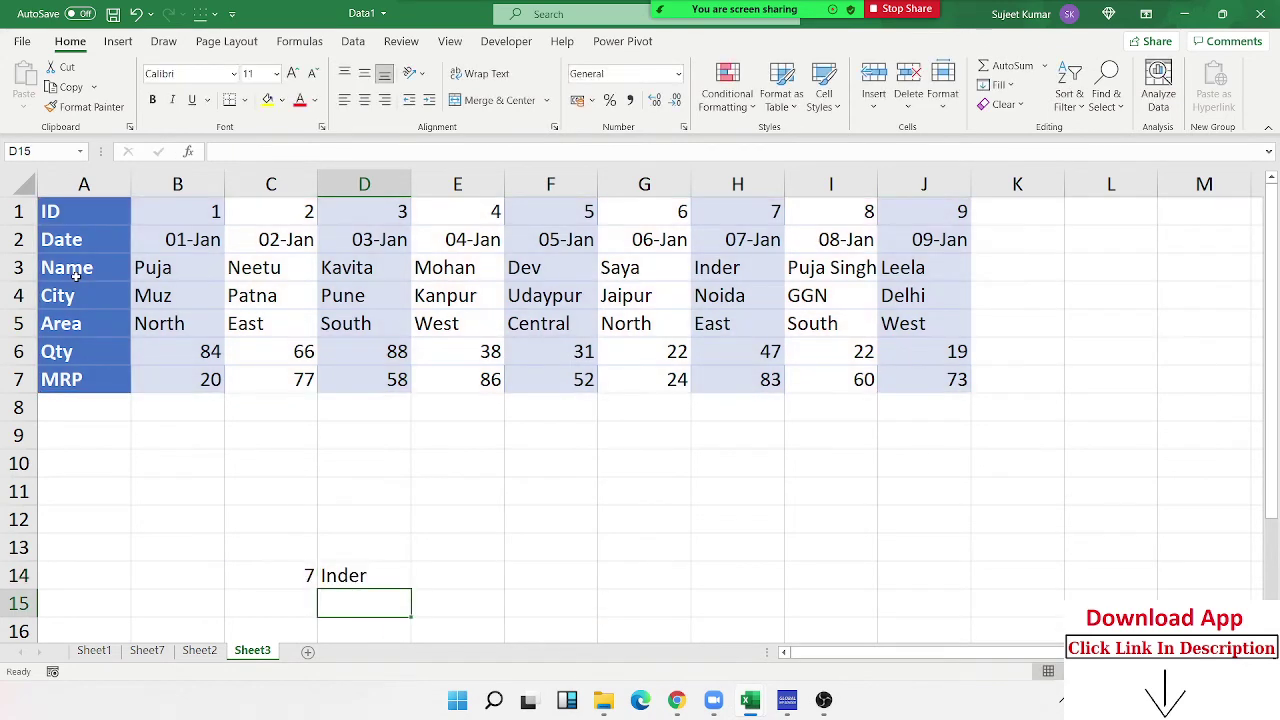
key("Up")
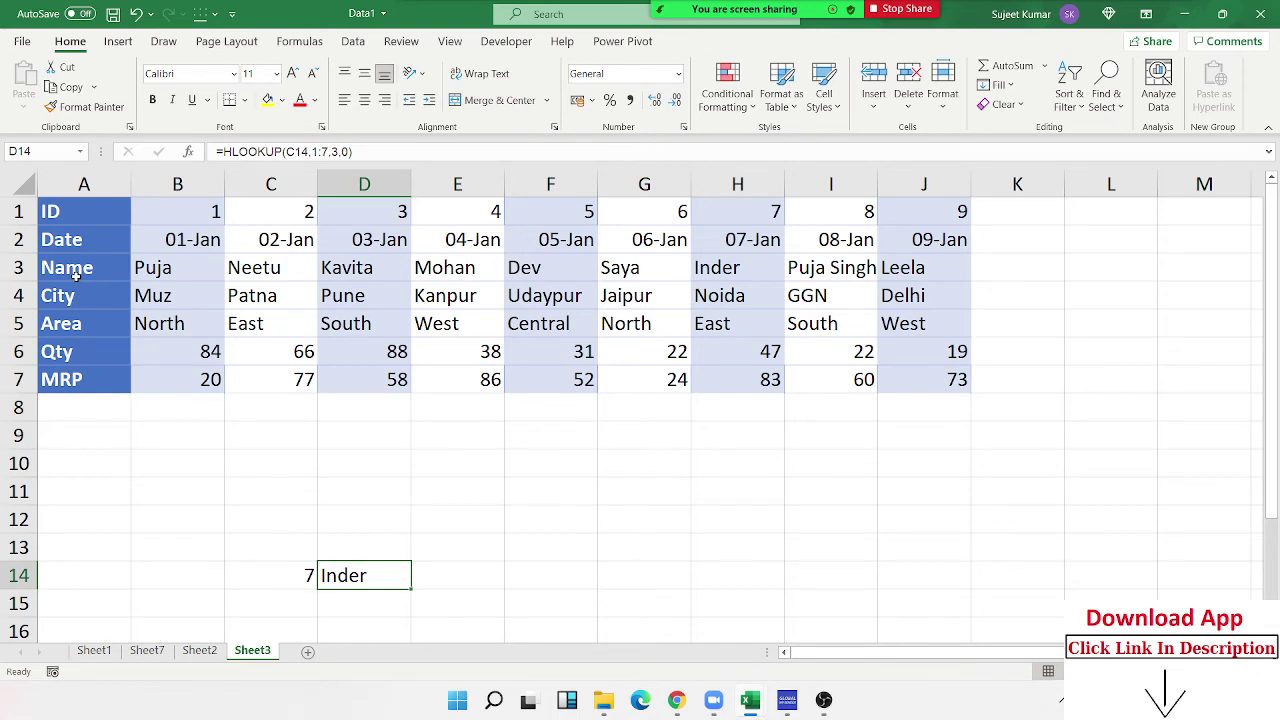
Step: Enter =MATCH(C14,1:1,0) in E14 to locate ID 7 at position 8 in row 1
key("Right")
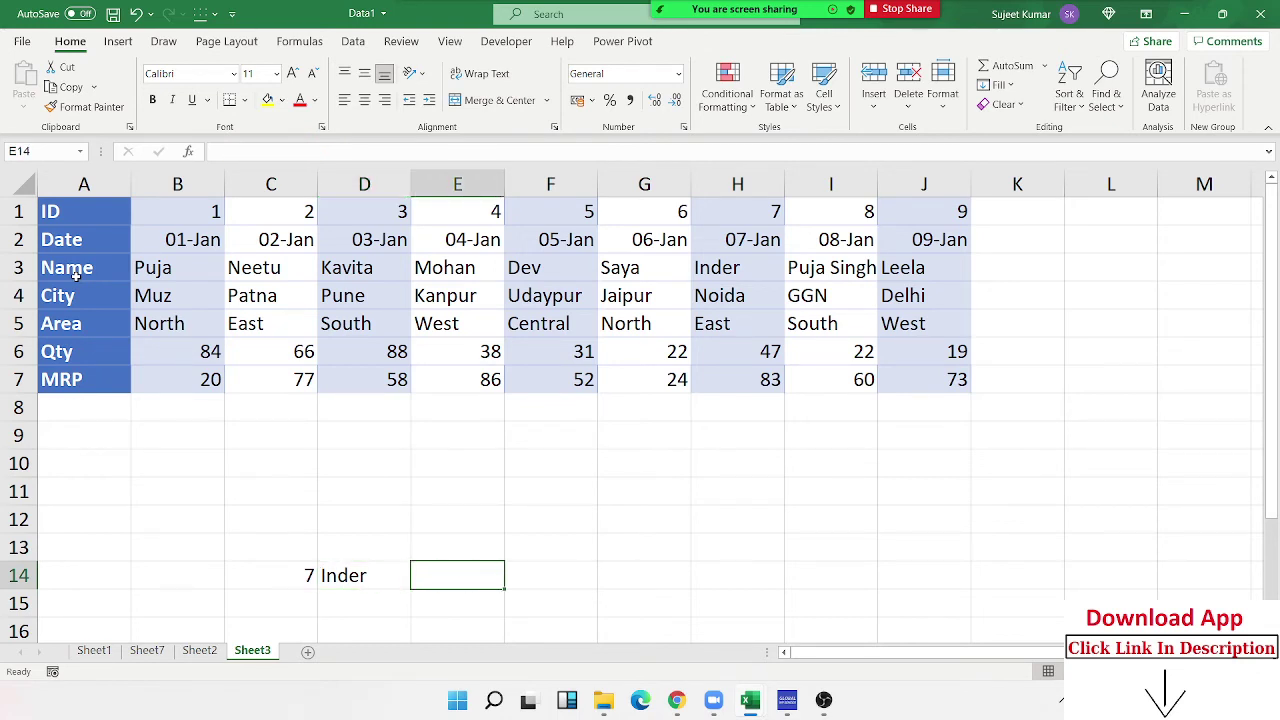
type("=mat")
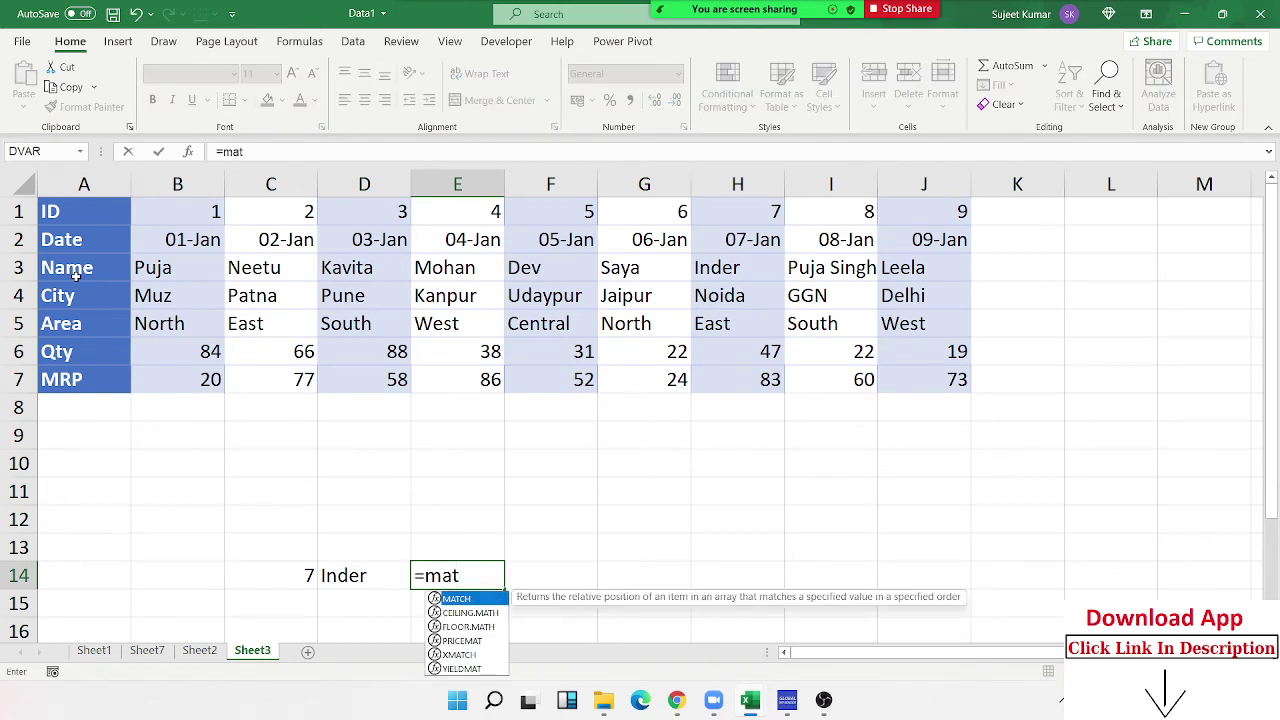
key("Tab")
key("Left")
key("Left")
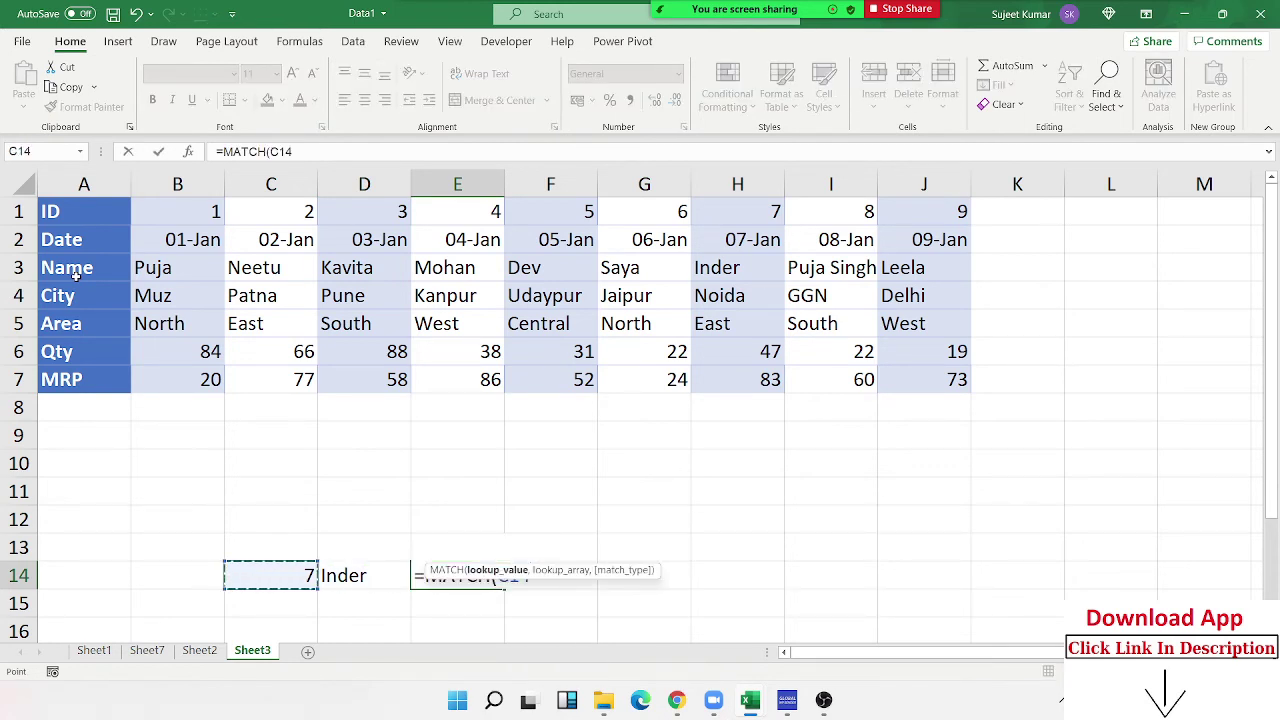
type(",")
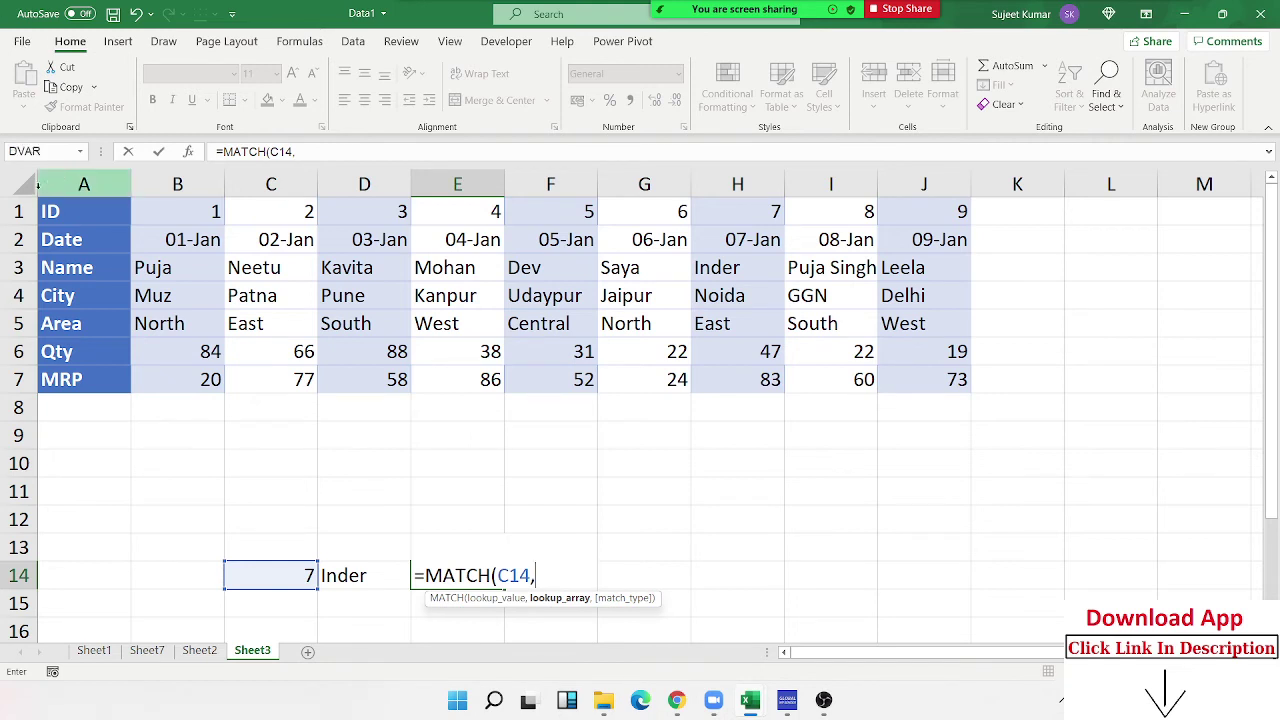
left_click(20, 211)
type(",0")
key("Return")
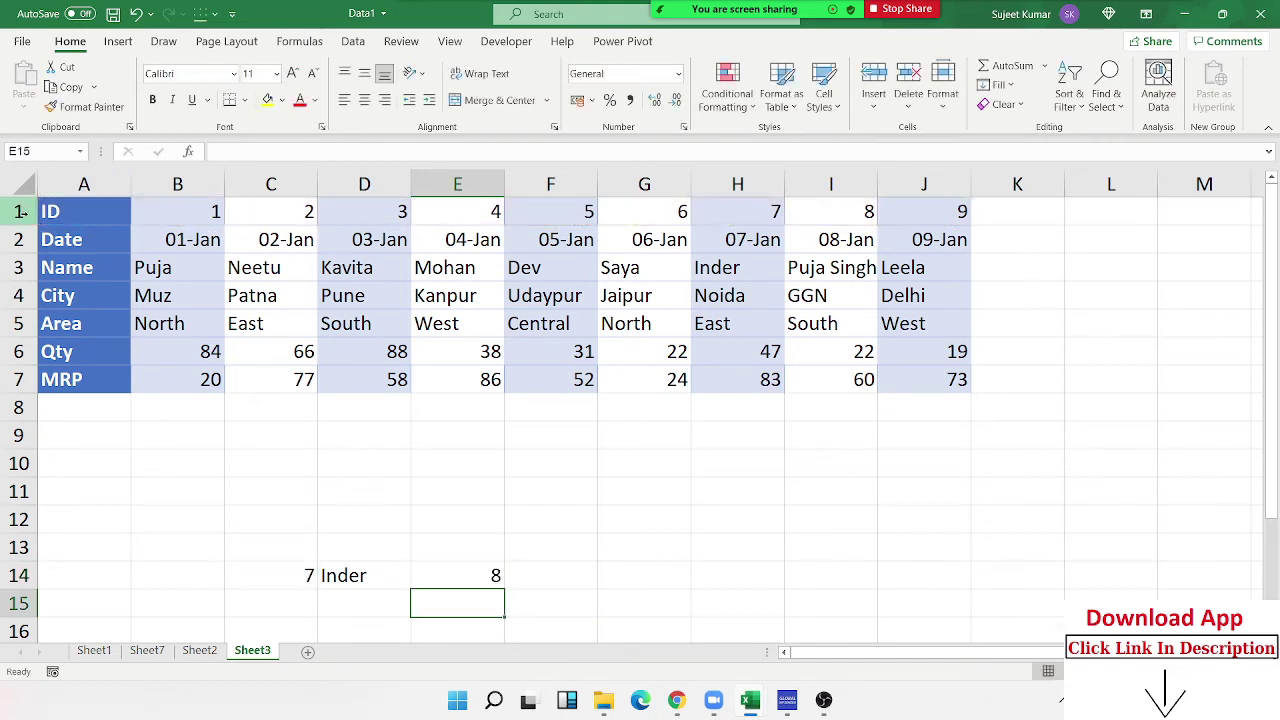
key("Up")
Step: Enter =INDEX(A1:J7,3,E14) in F14, returning the name Inder
key("Right")
type("=i")
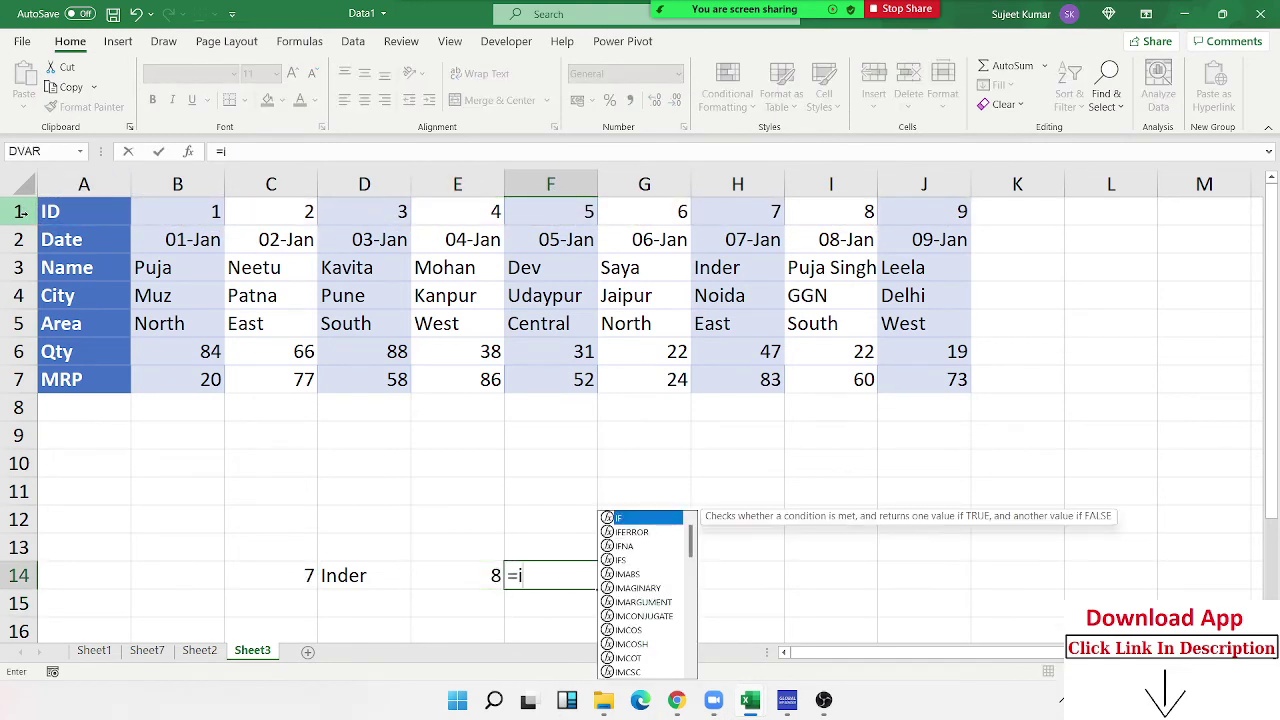
type("nd")
key("Tab")
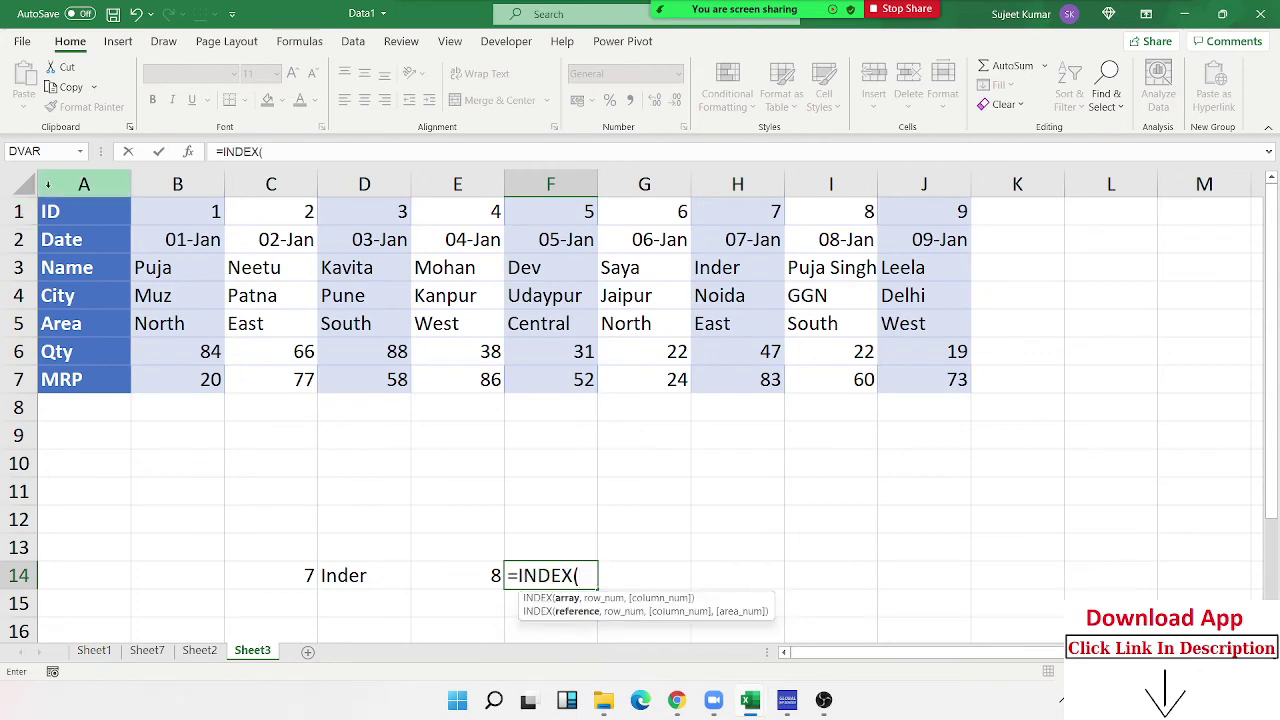
left_click_drag(67, 211, 916, 376)
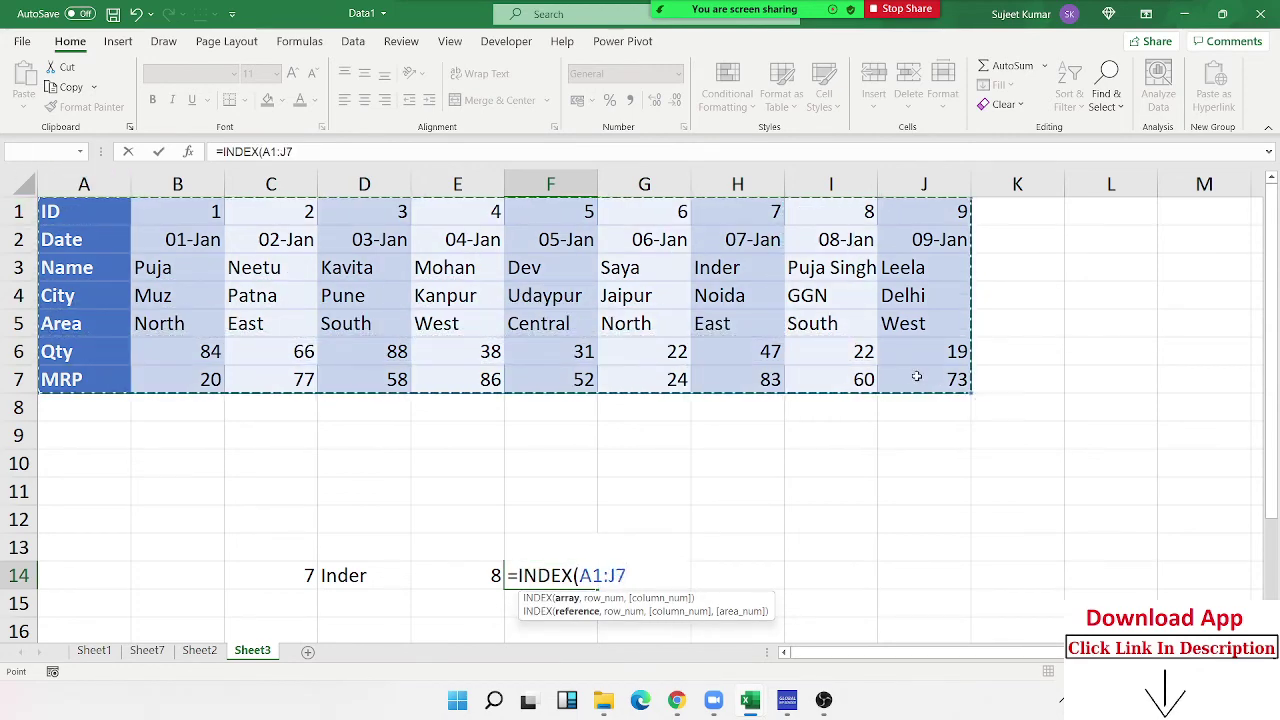
type(",")
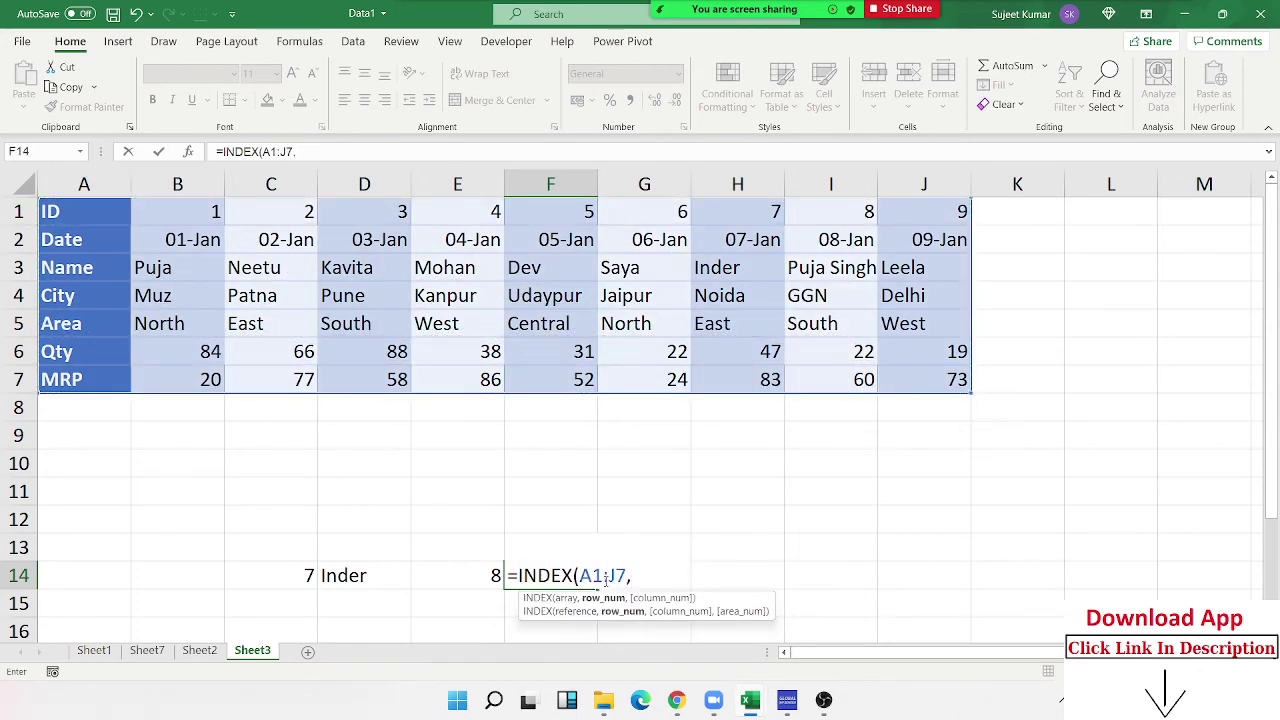
type("3")
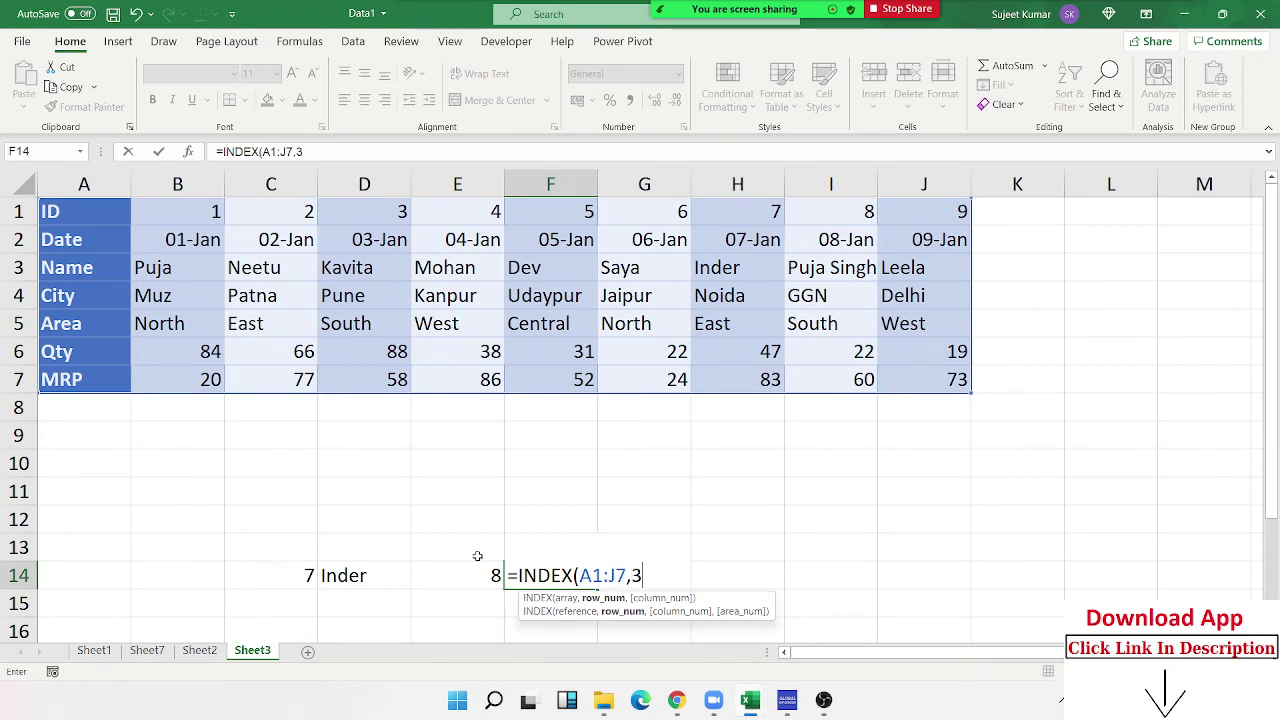
type(",")
left_click(484, 570)
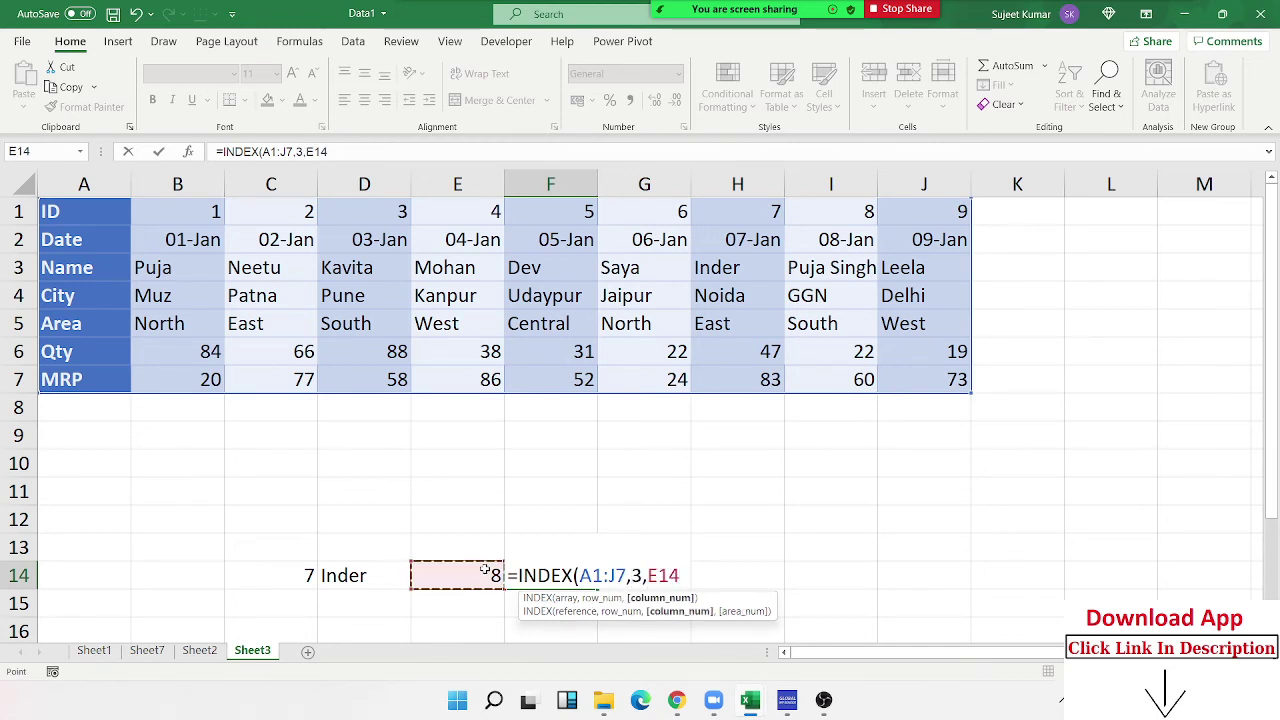
key("Return")
key("Up")
key("Right")
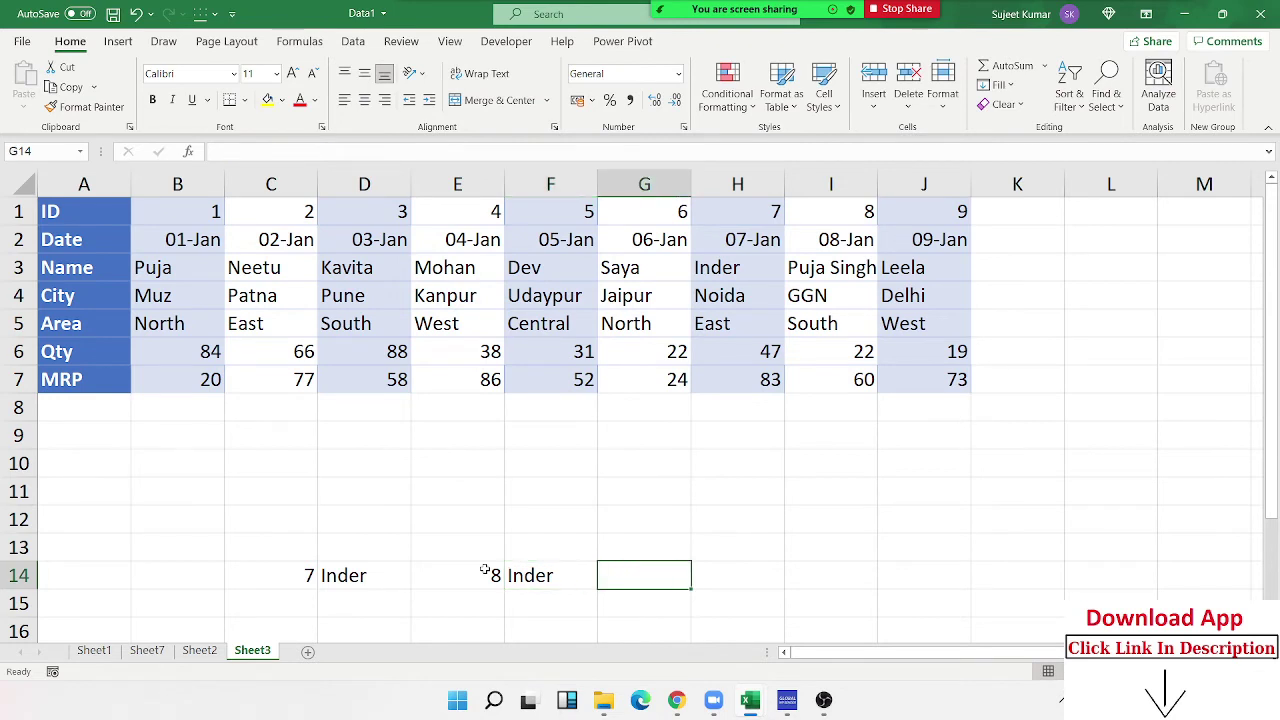
Step: Enter =OFFSET(A1,2,E14-1) in G14, which also returns Inder for ID 7
type("=of")
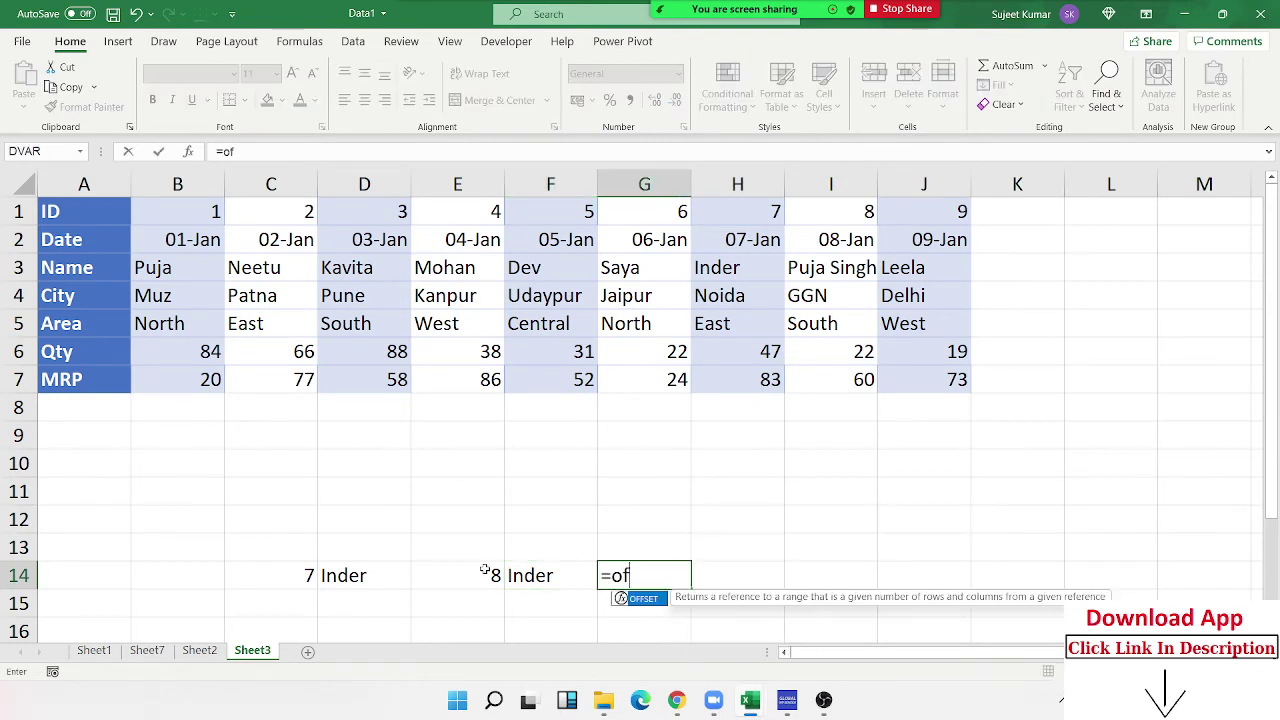
type("f")
key("Tab")
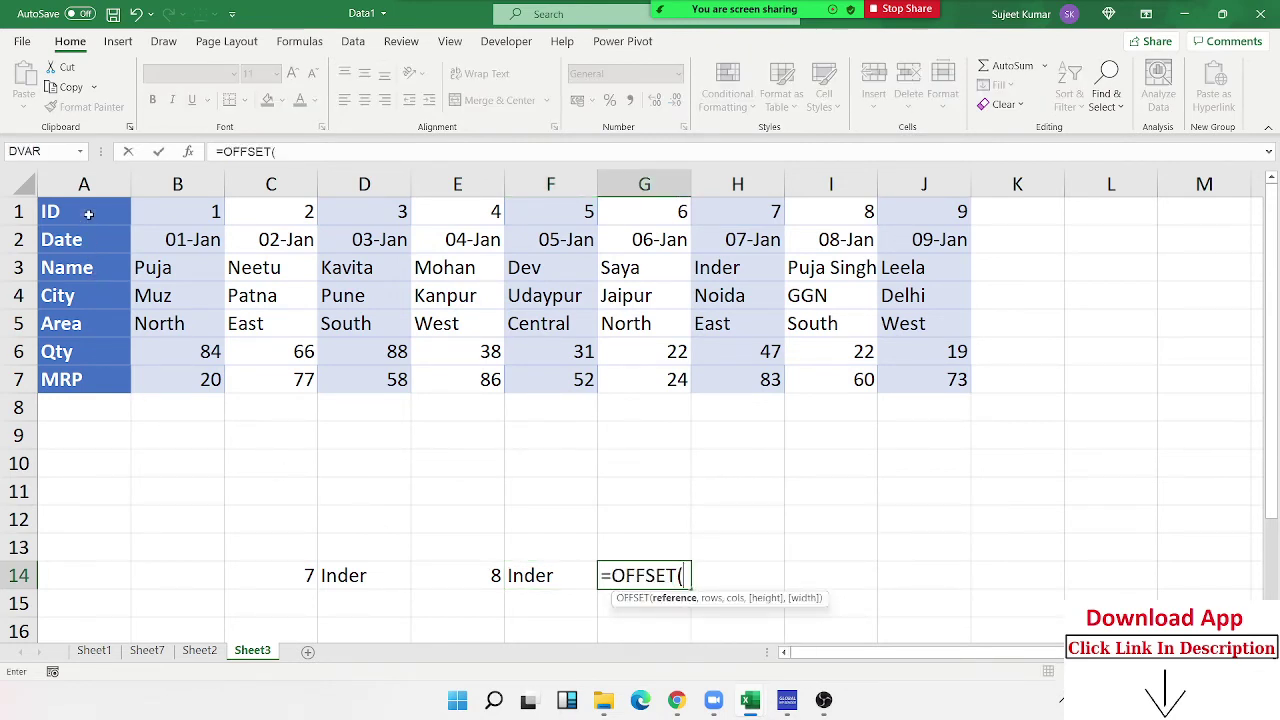
left_click(88, 214)
type(",")
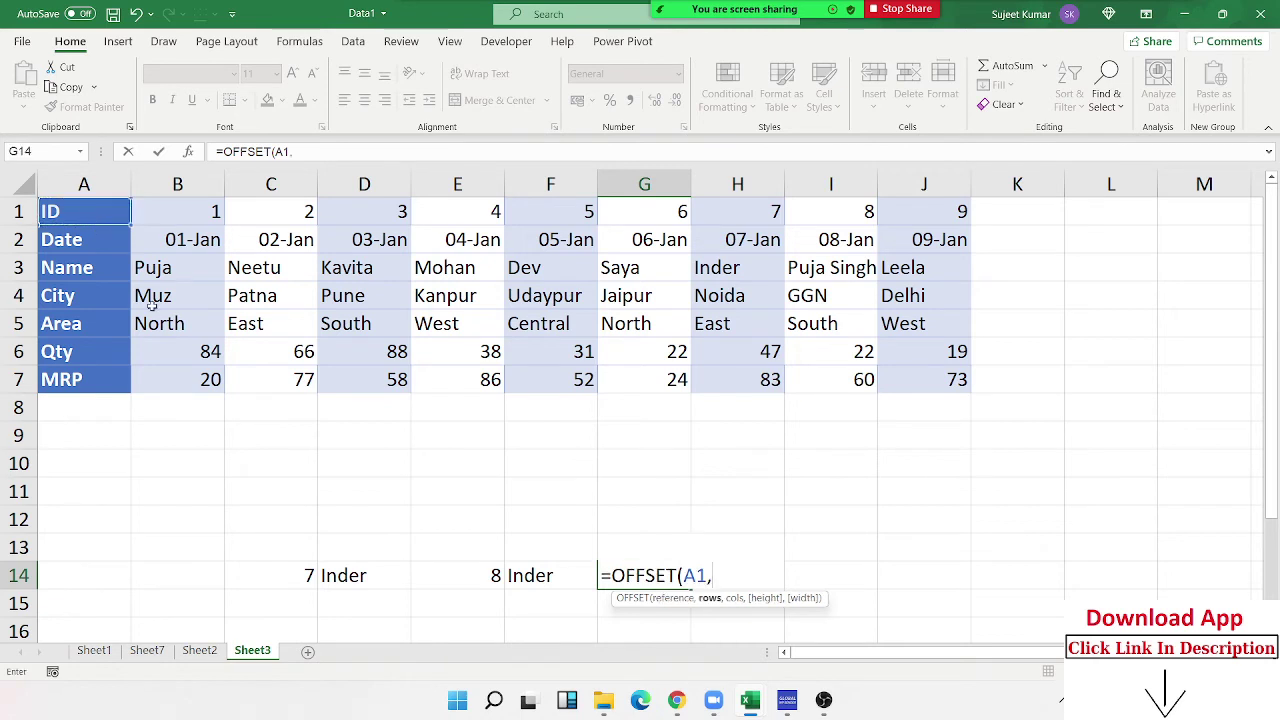
type("2")
type(",")
left_click(472, 576)
type("-1")
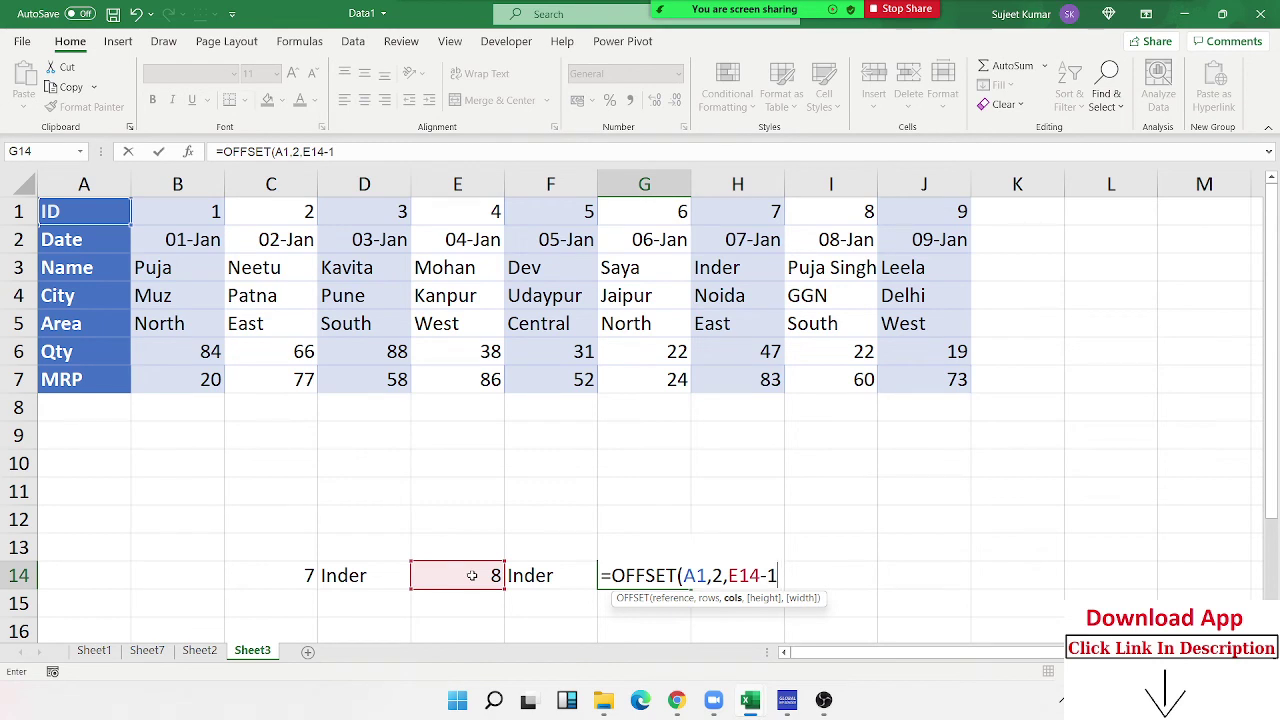
key("Return")
key("Up")
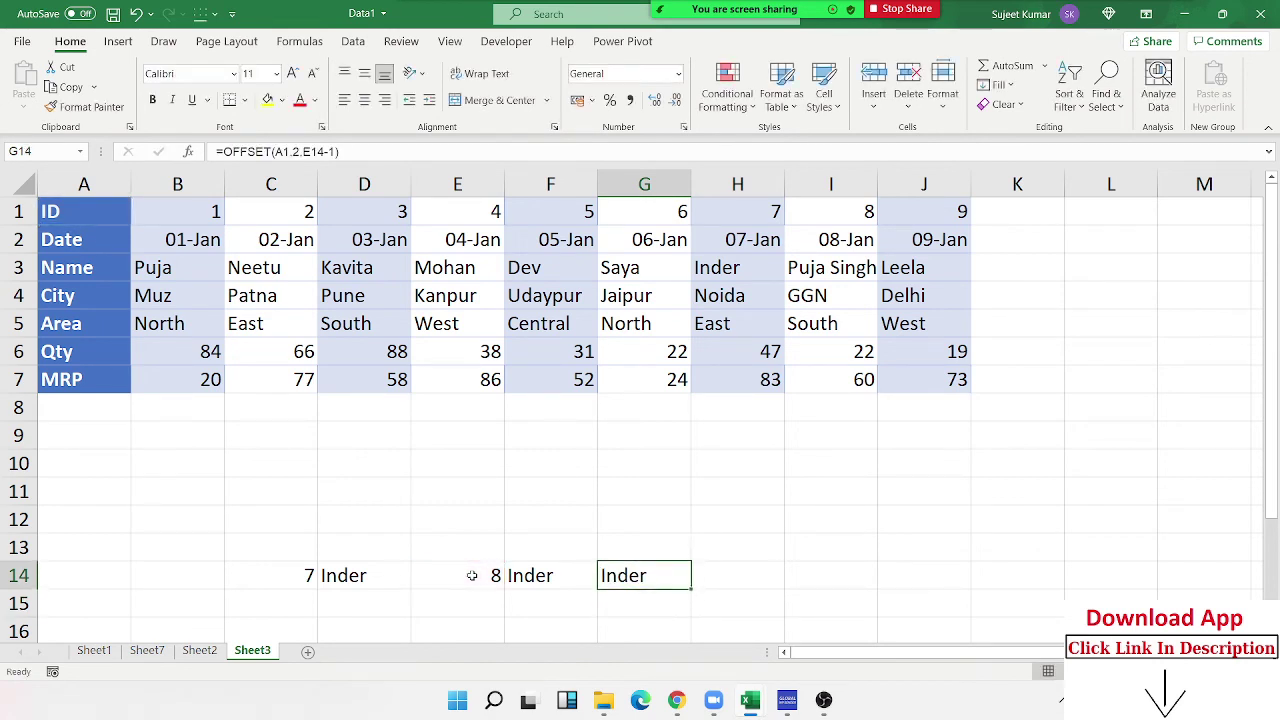
key("Right")
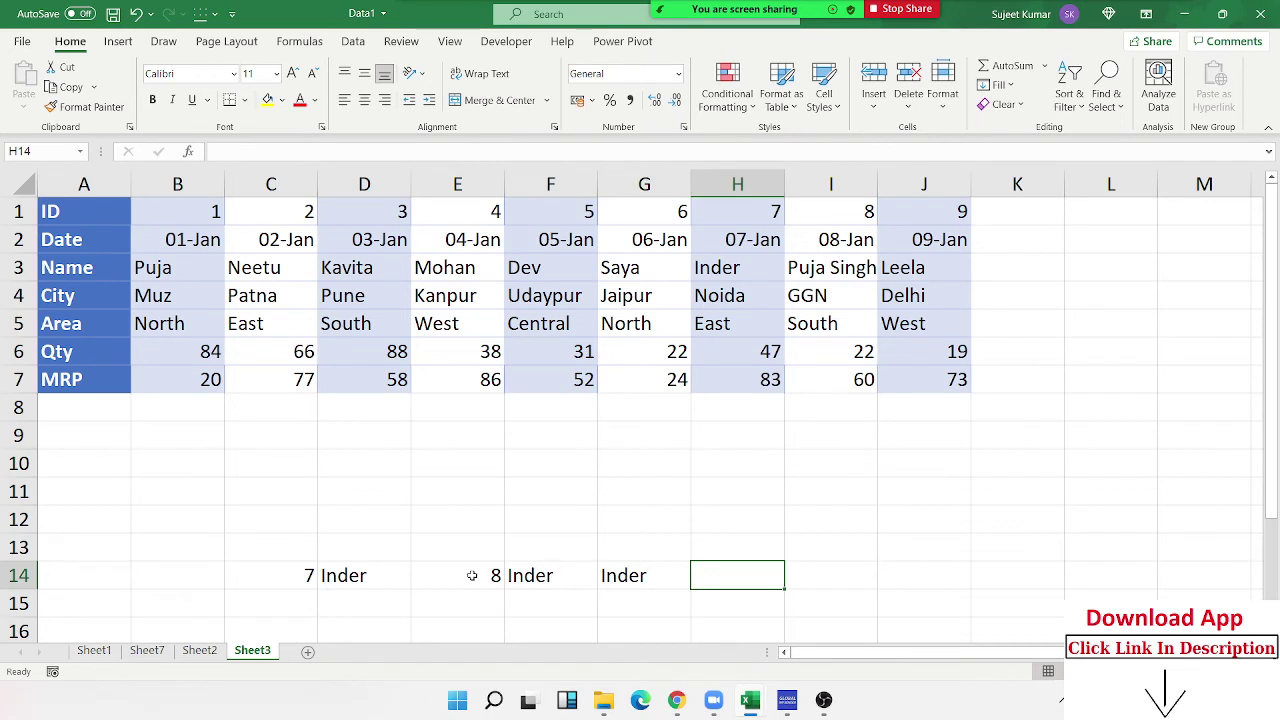
Step: Enter =XLOOKUP(C14,A1:J1,A3:J3) in H14, returning Inder from the Name row
type("=x")
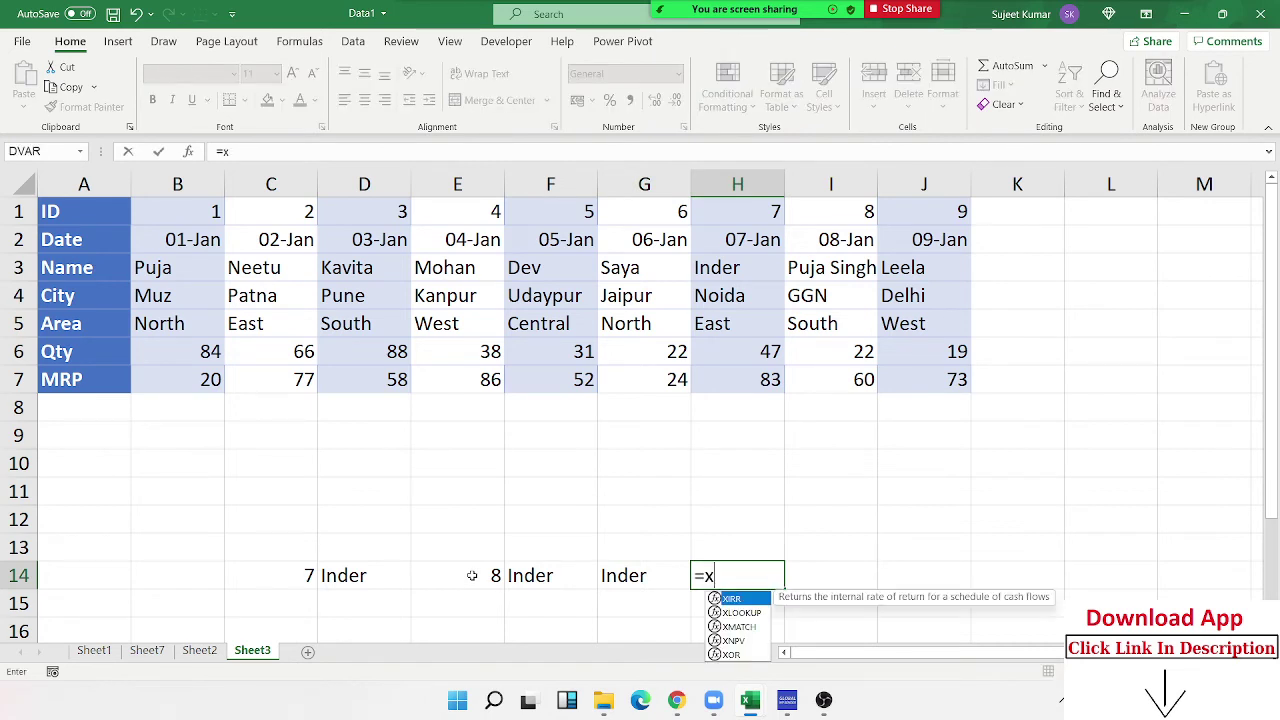
type("l")
key("Tab")
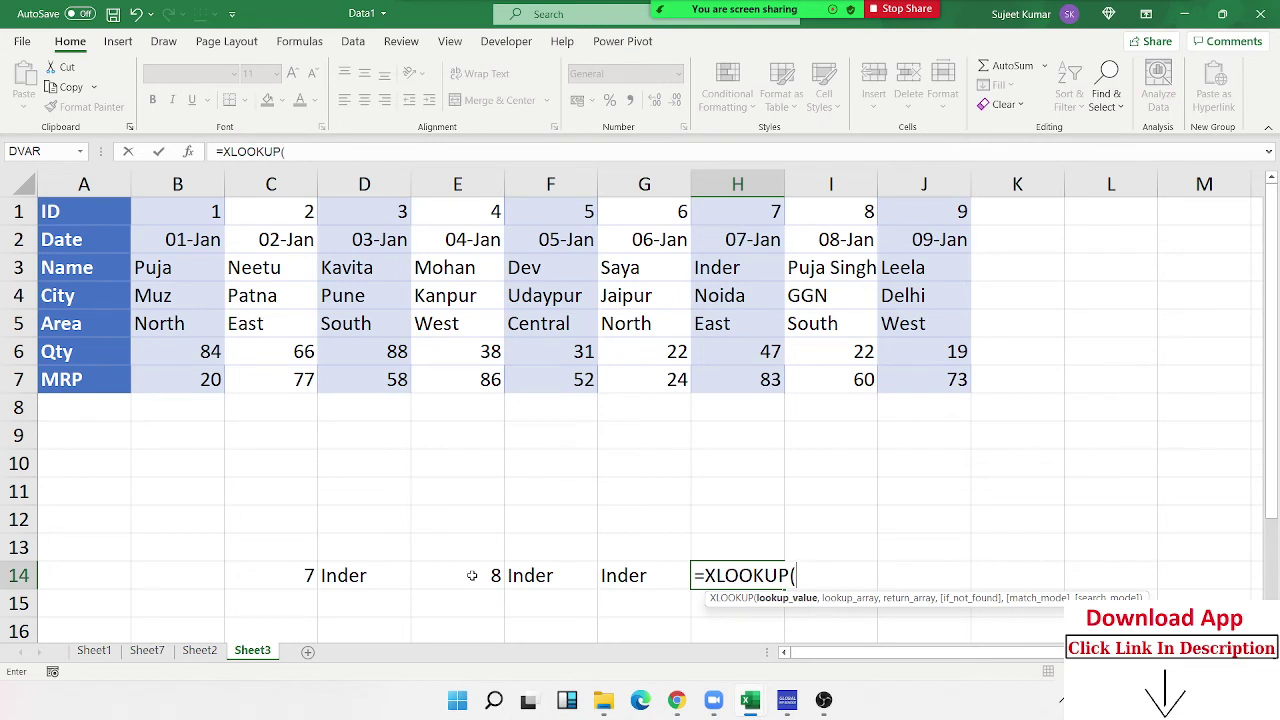
left_click(300, 588)
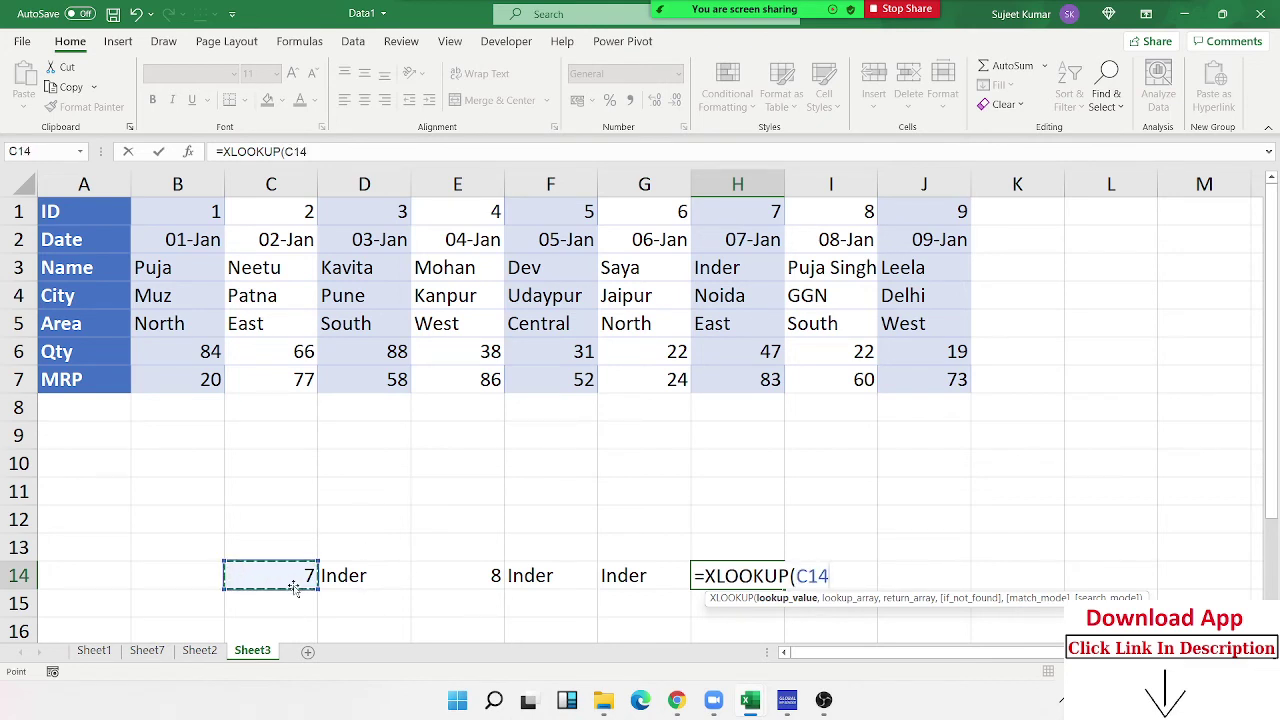
type(",")
left_click(92, 216)
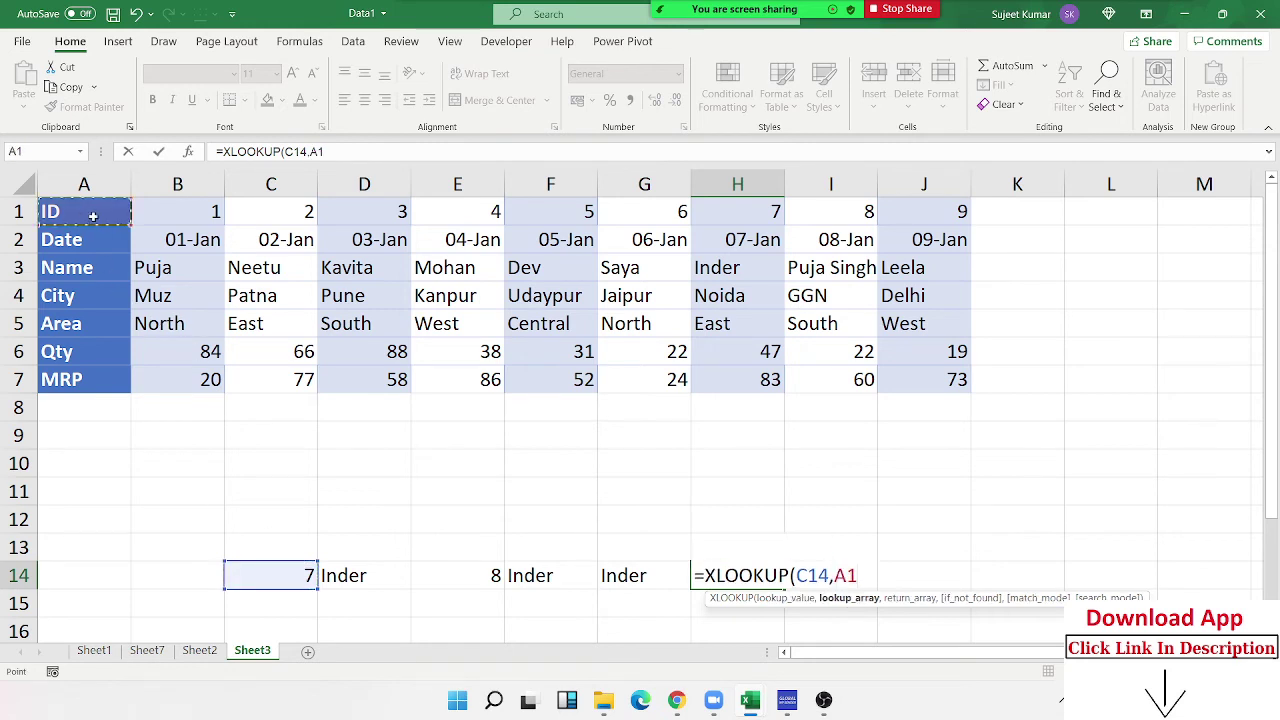
left_click_drag(92, 216, 896, 214)
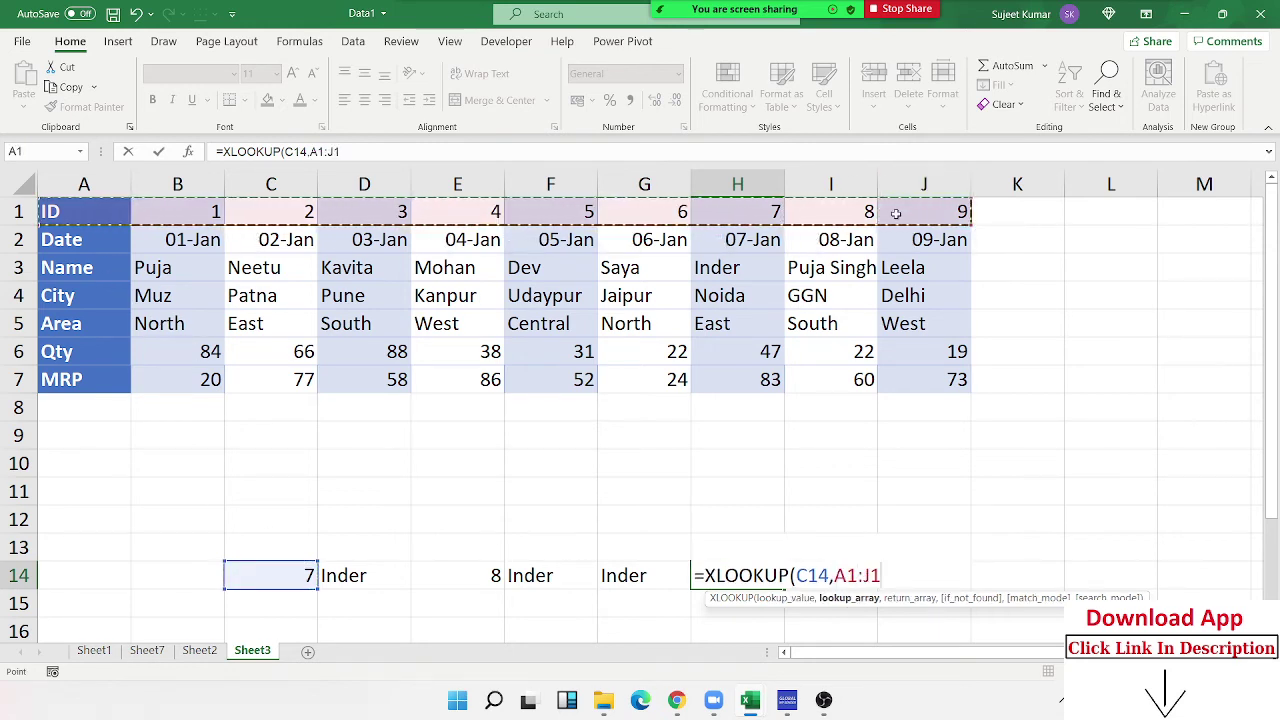
type(",")
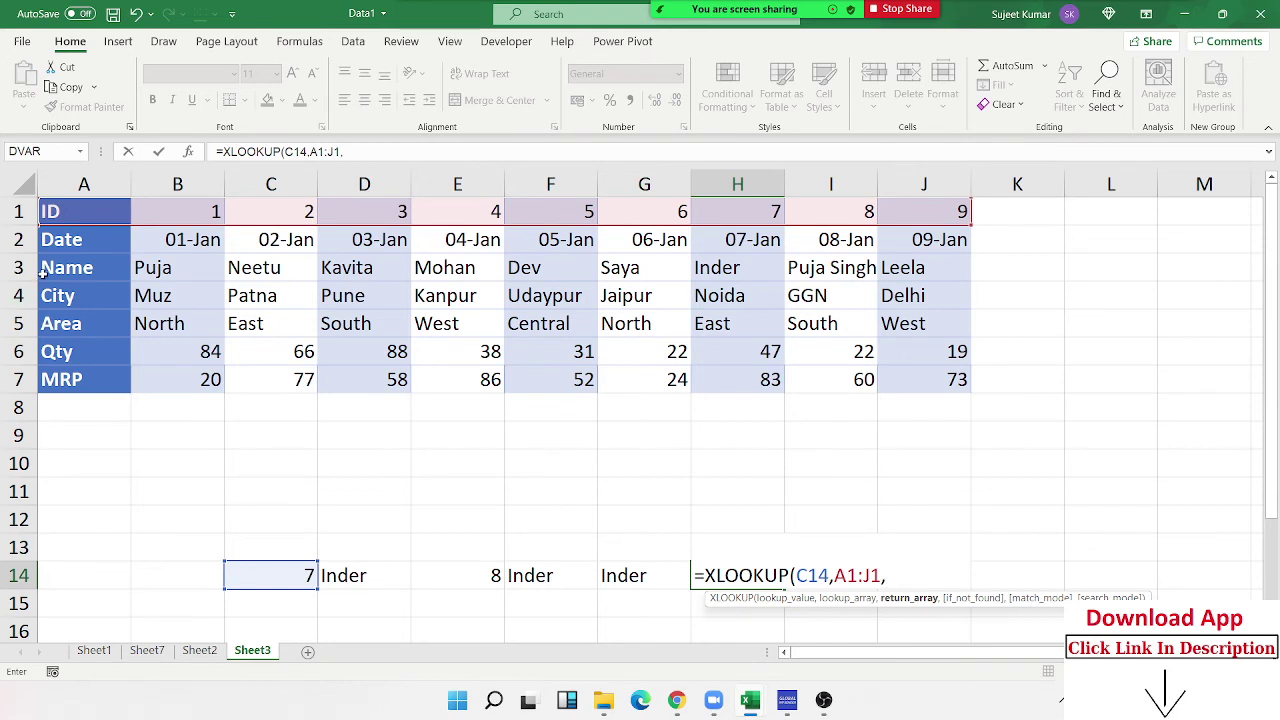
left_click_drag(43, 268, 897, 262)
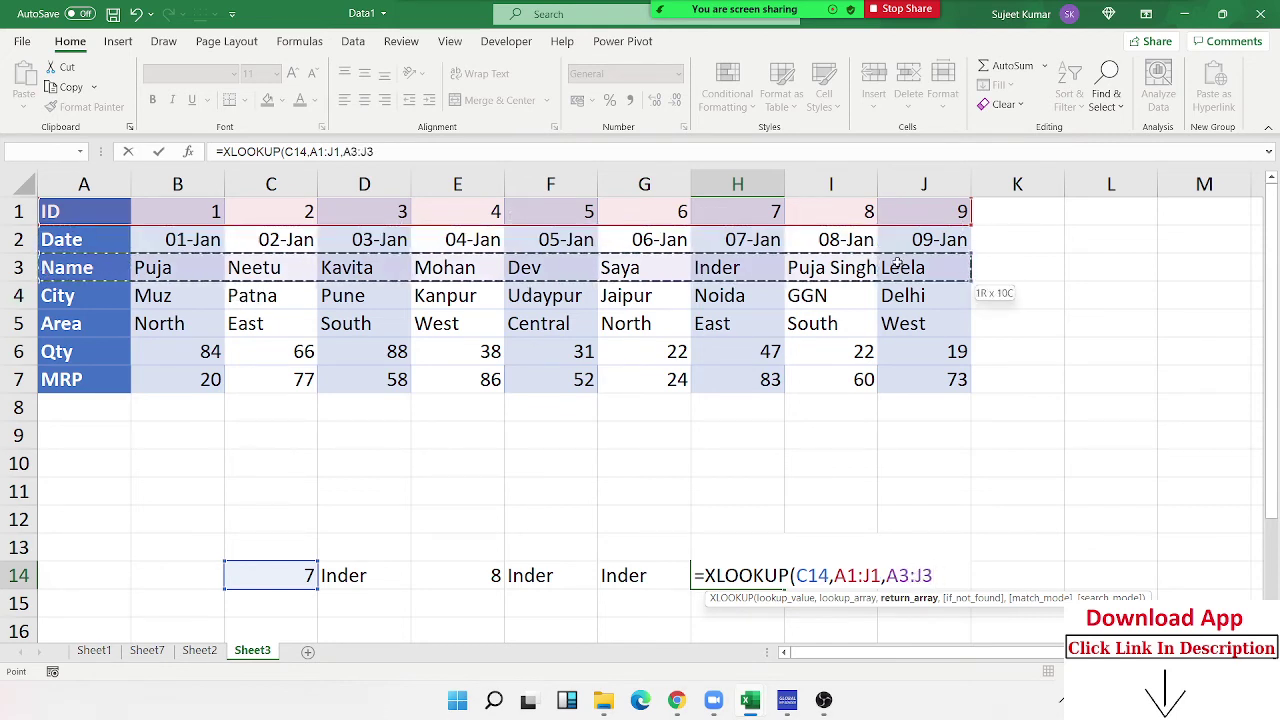
key("Return")
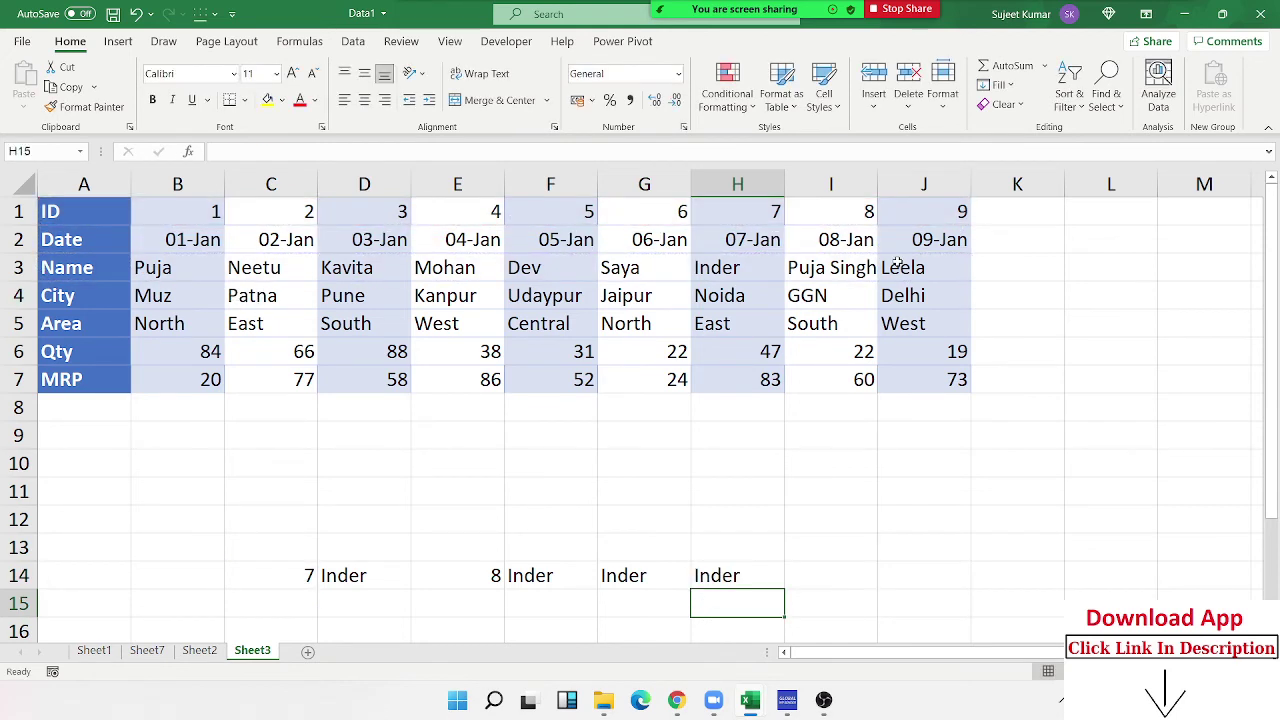
key("Up")
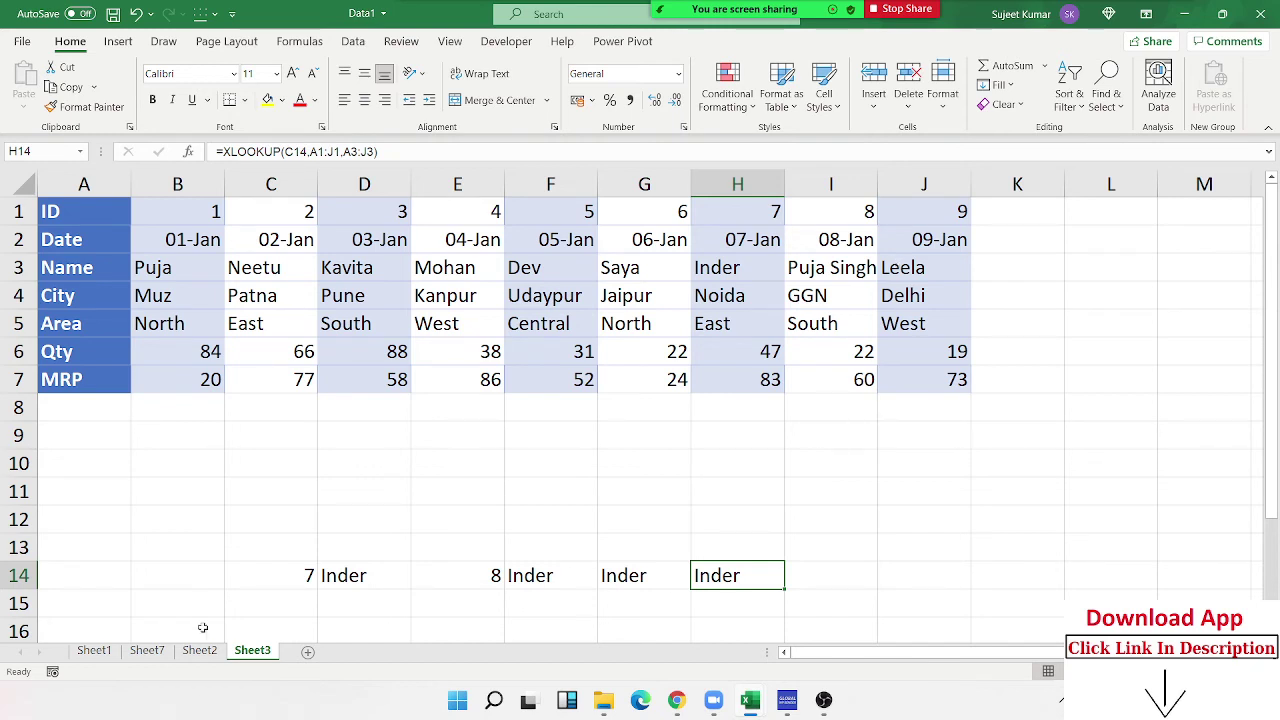
Step: Add Sheet4 with a Sales heading in A1 and =RANDBETWEEN(10,90) in A2
left_click(309, 652)
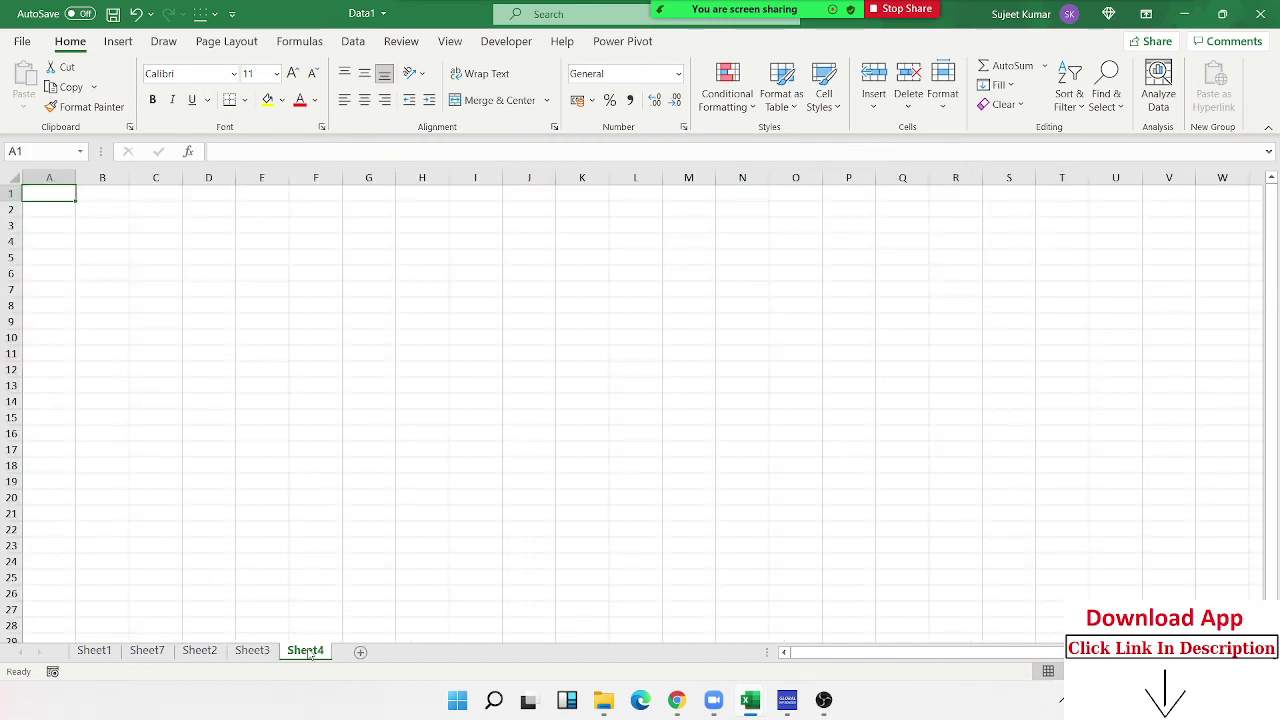
type("=")
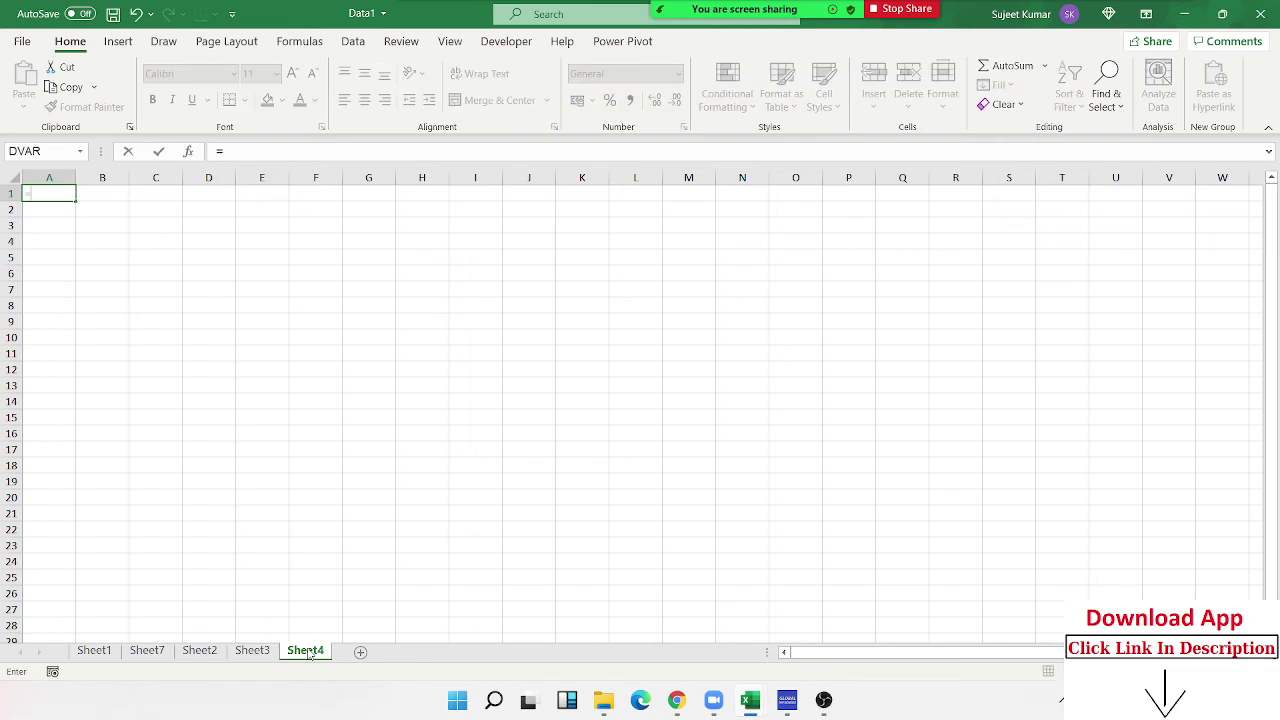
key("BackSpace")
type("Sal")
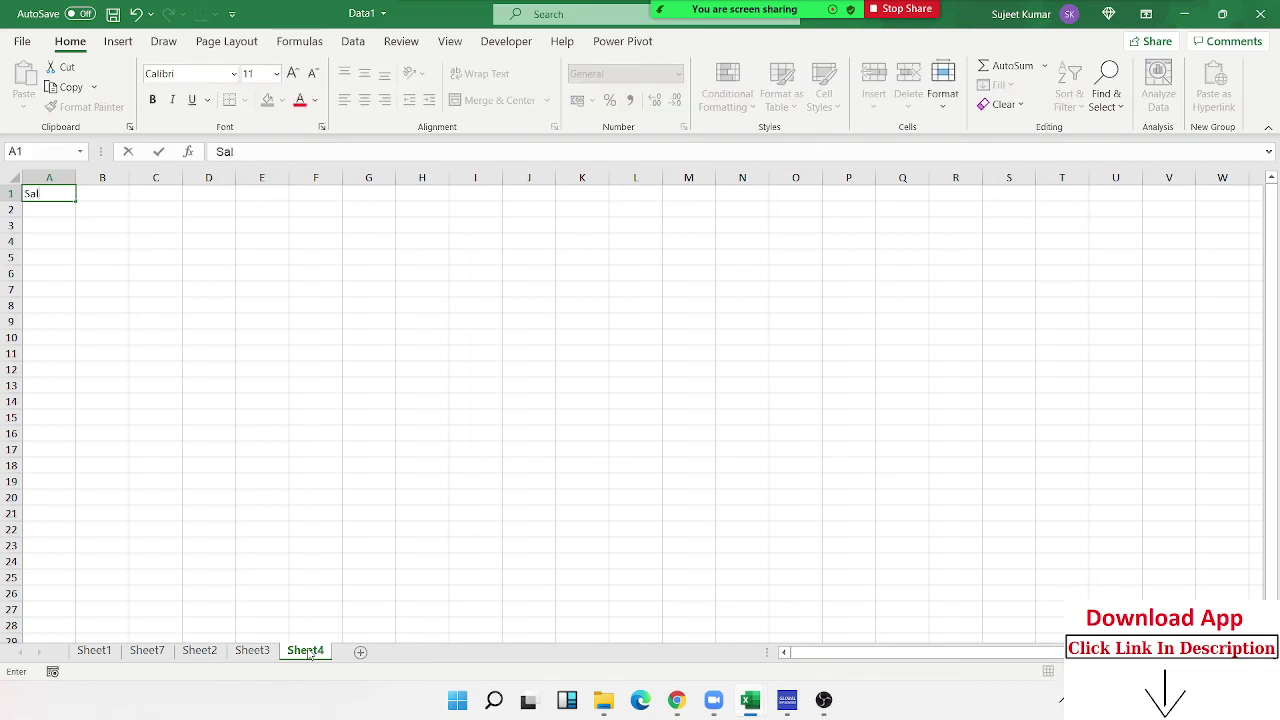
type("es")
key("Return")
type("=ra")
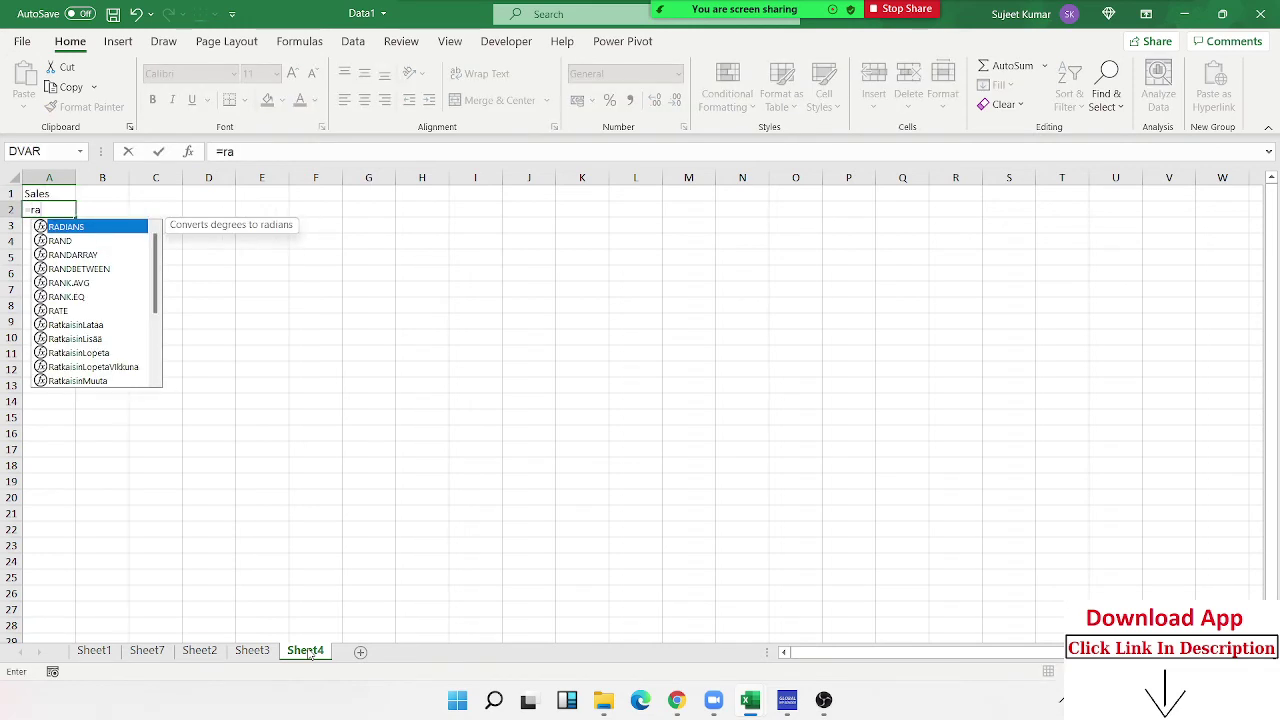
key("Down")
key("Down")
key("Down")
key("Tab")
type("10")
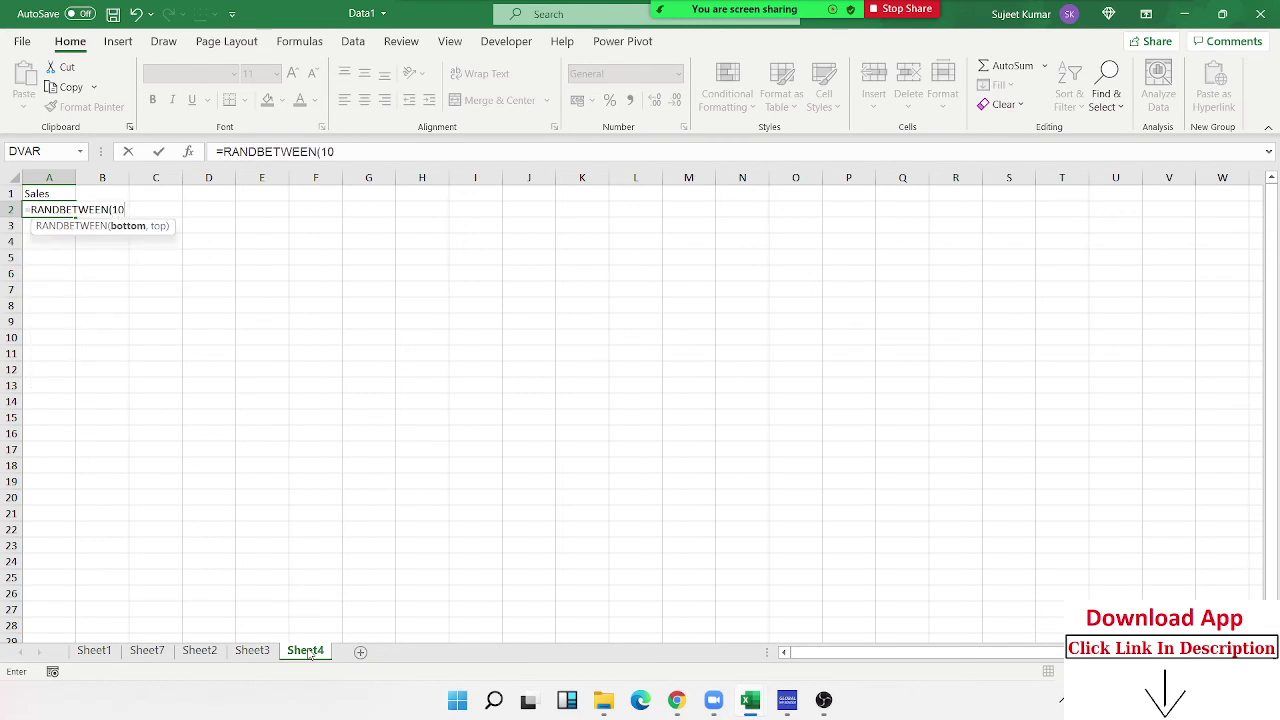
type(",90")
key("Return")
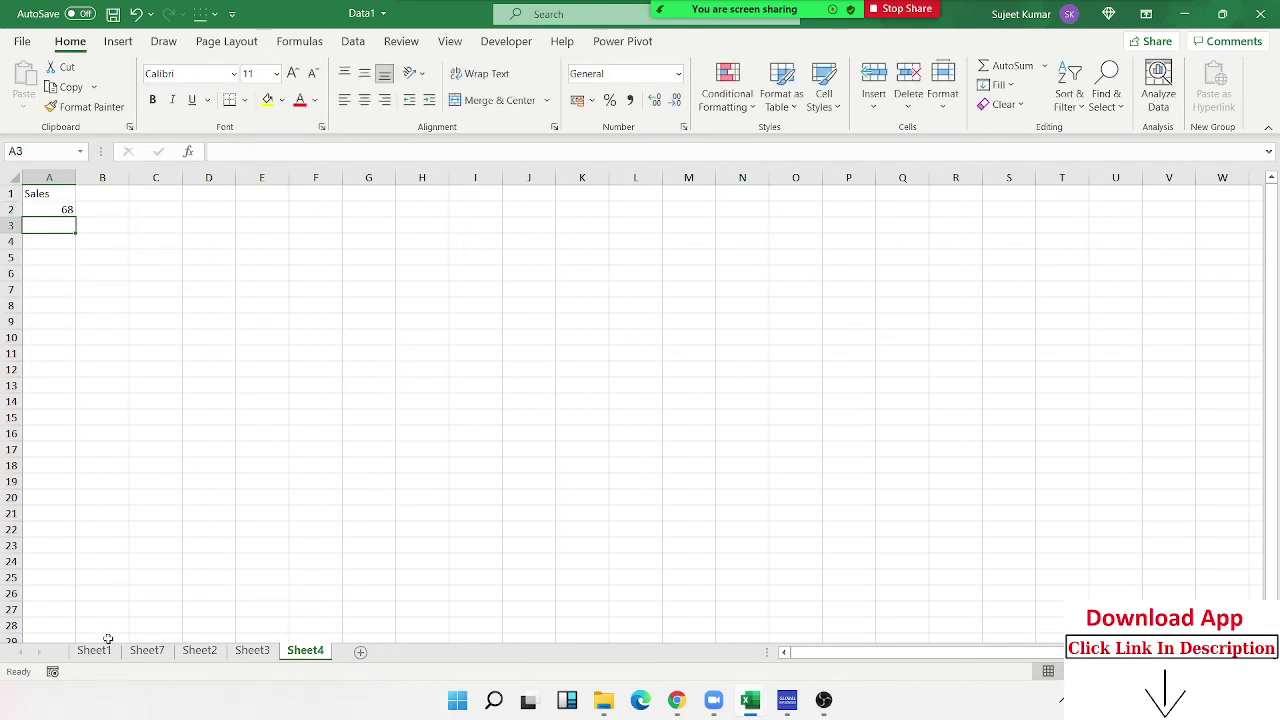
Step: Fill the random formula down to A24 and paste A2:A24 back as fixed values
left_click_drag(58, 203, 53, 560)
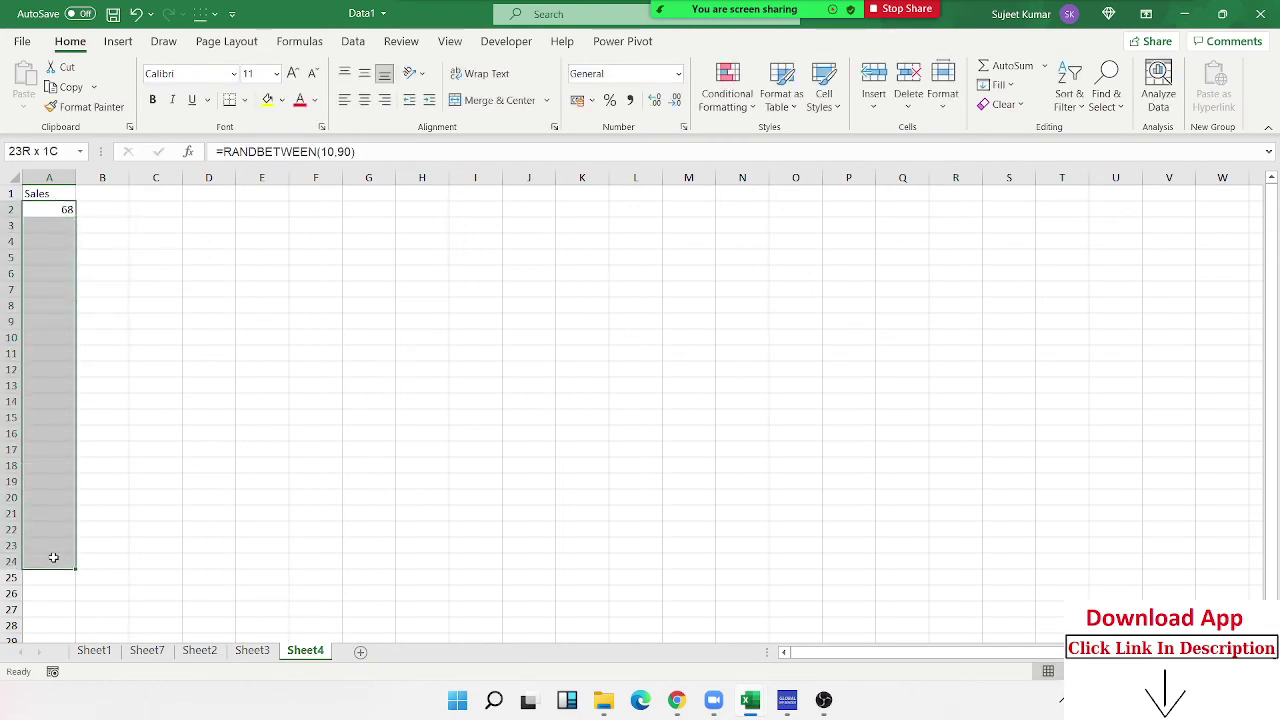
key("ctrl+c")
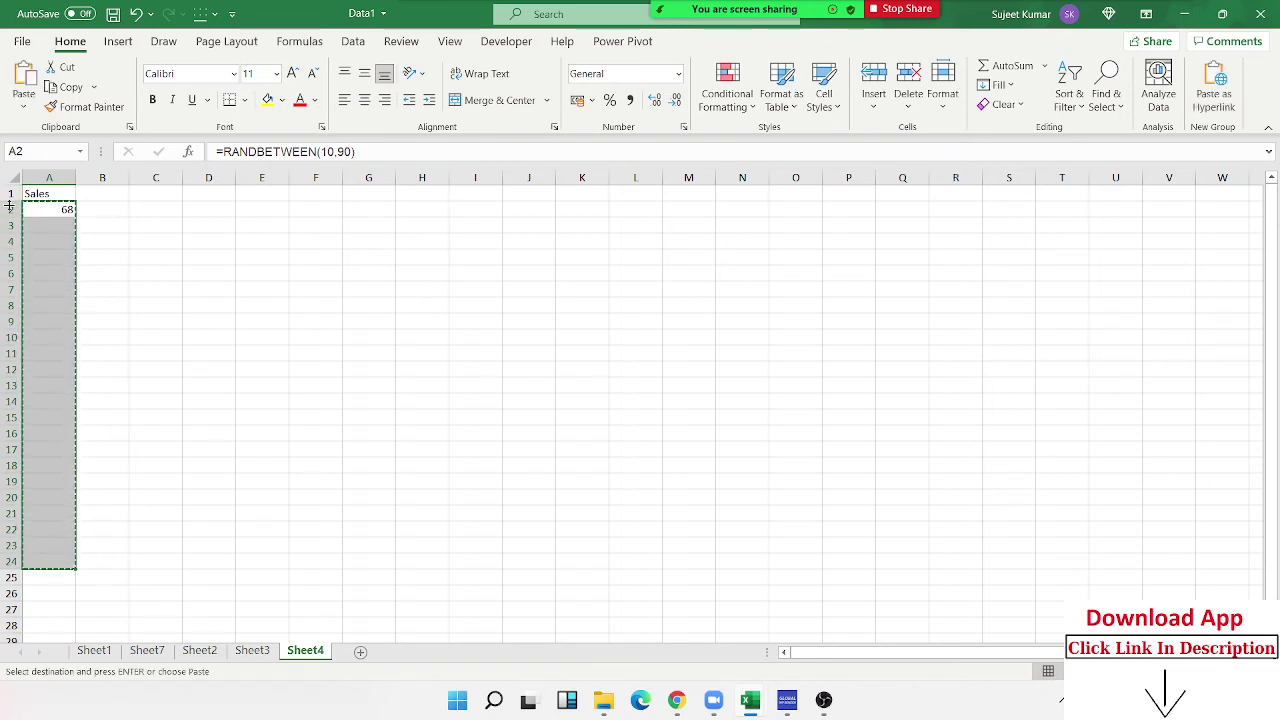
key("ctrl+d")
key("ctrl+c")
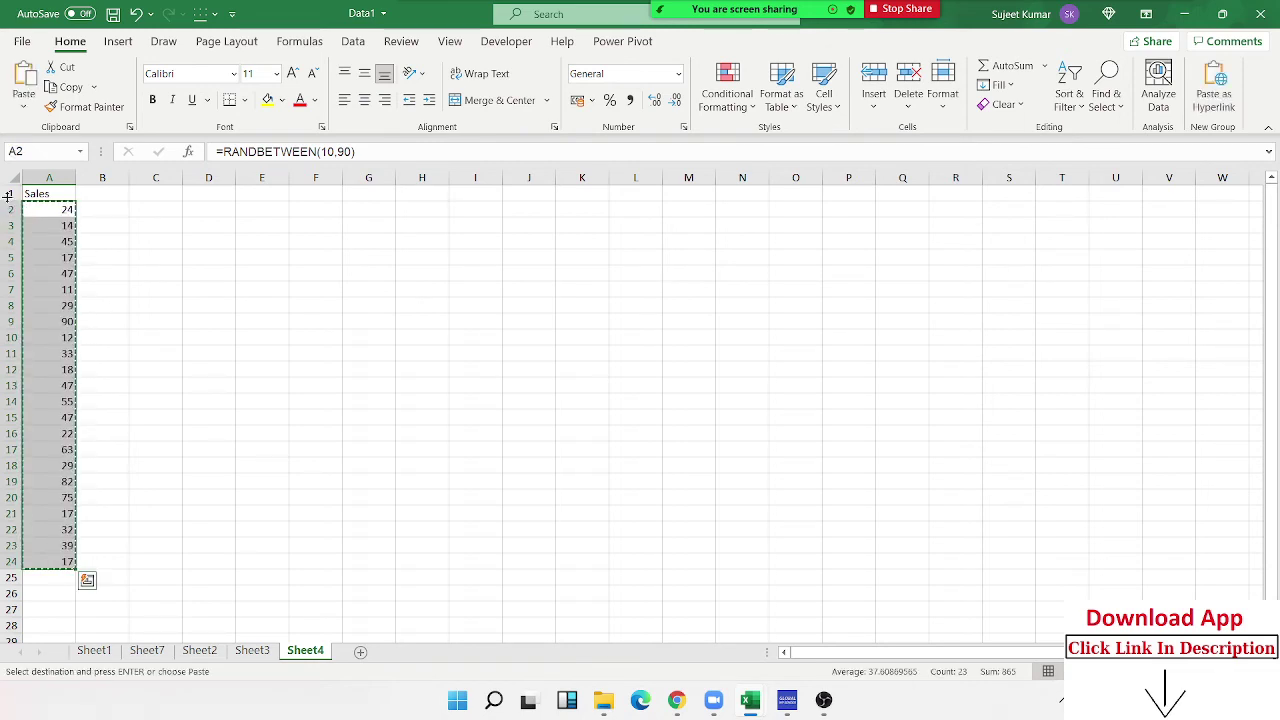
left_click(24, 106)
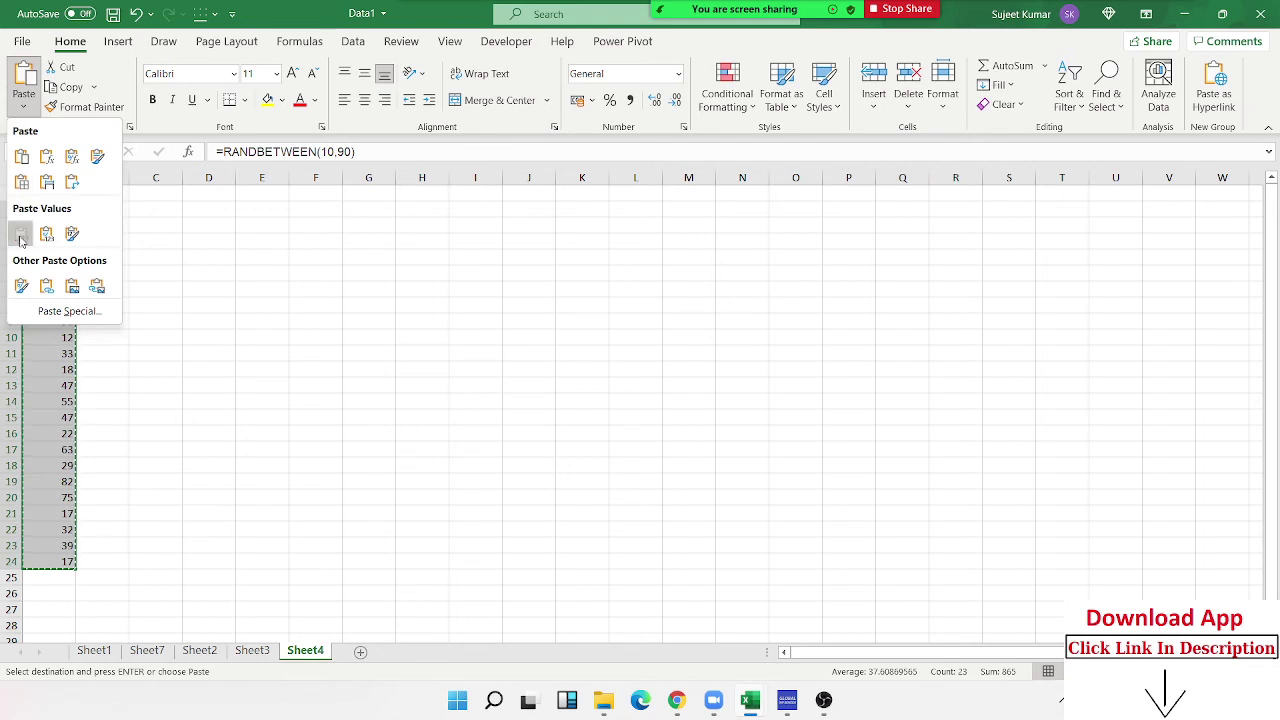
left_click(21, 233)
scroll(111, 322, "up", 4, "ctrl")
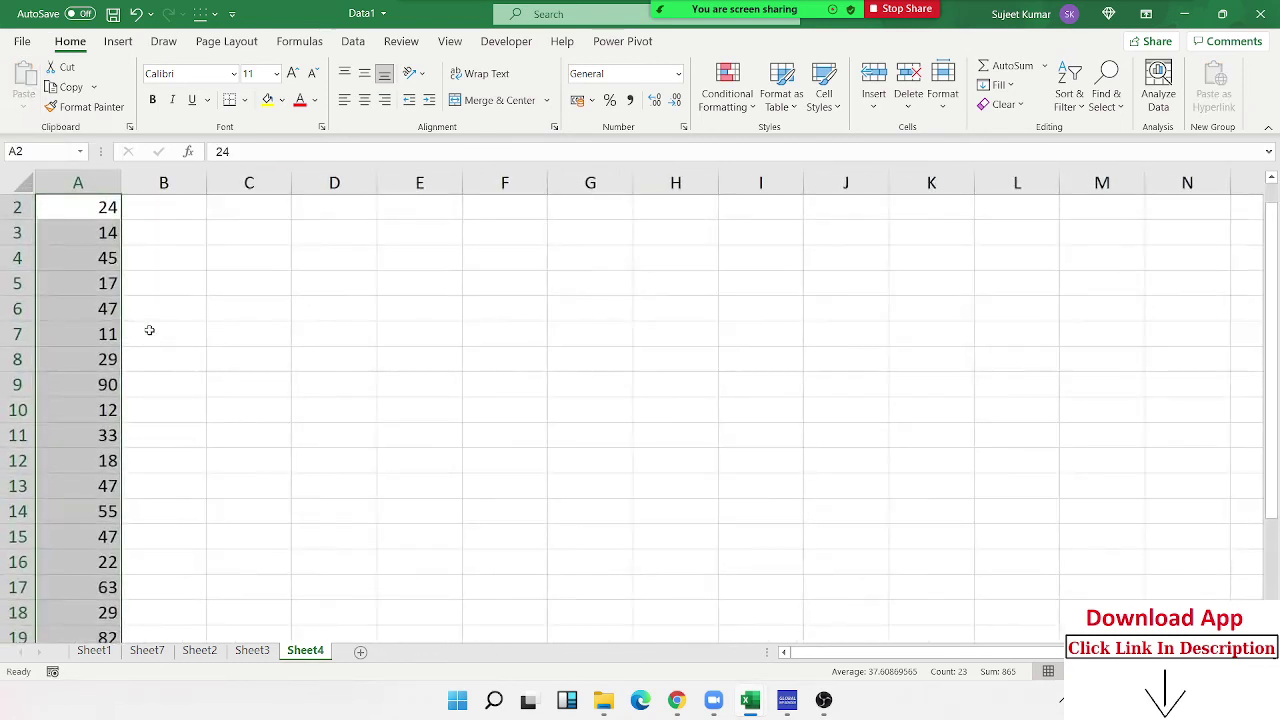
Step: Enter slabs 0-40 with commission 500 and 41-80 with 1000 in D3:E4
left_click(300, 292)
left_click(312, 262)
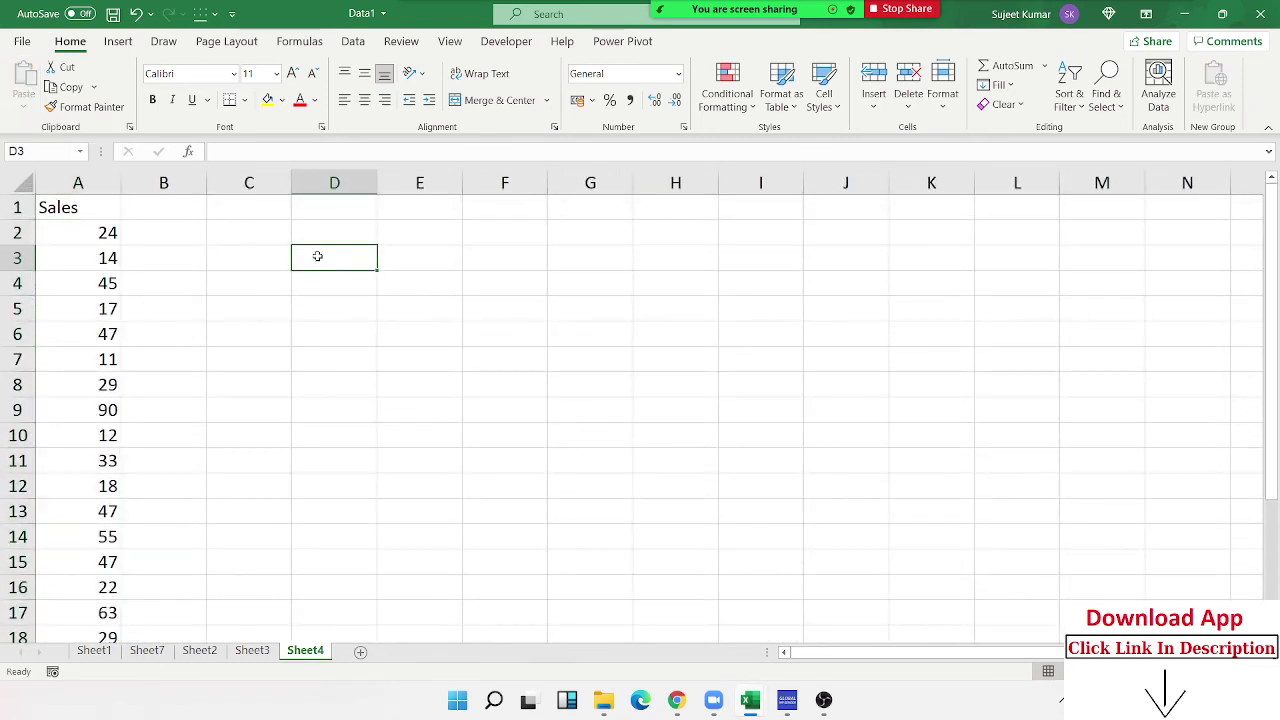
type("0-40")
key("Tab")
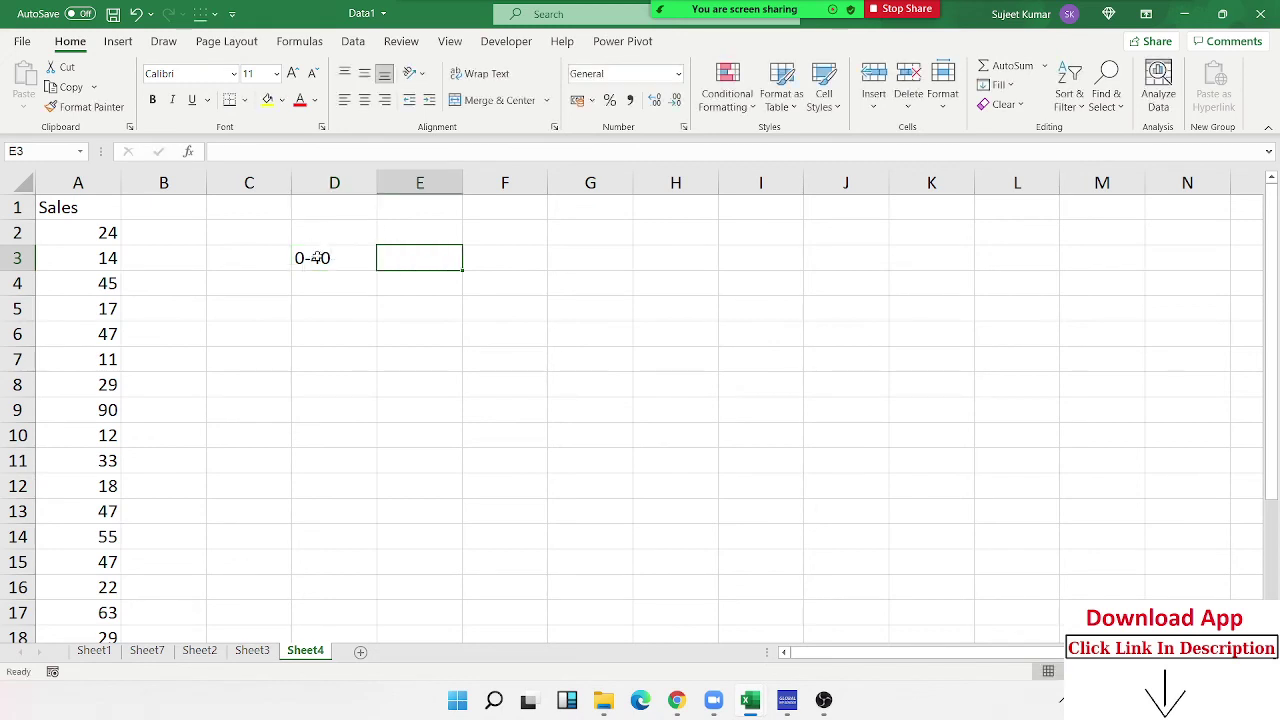
type("500")
key("Return")
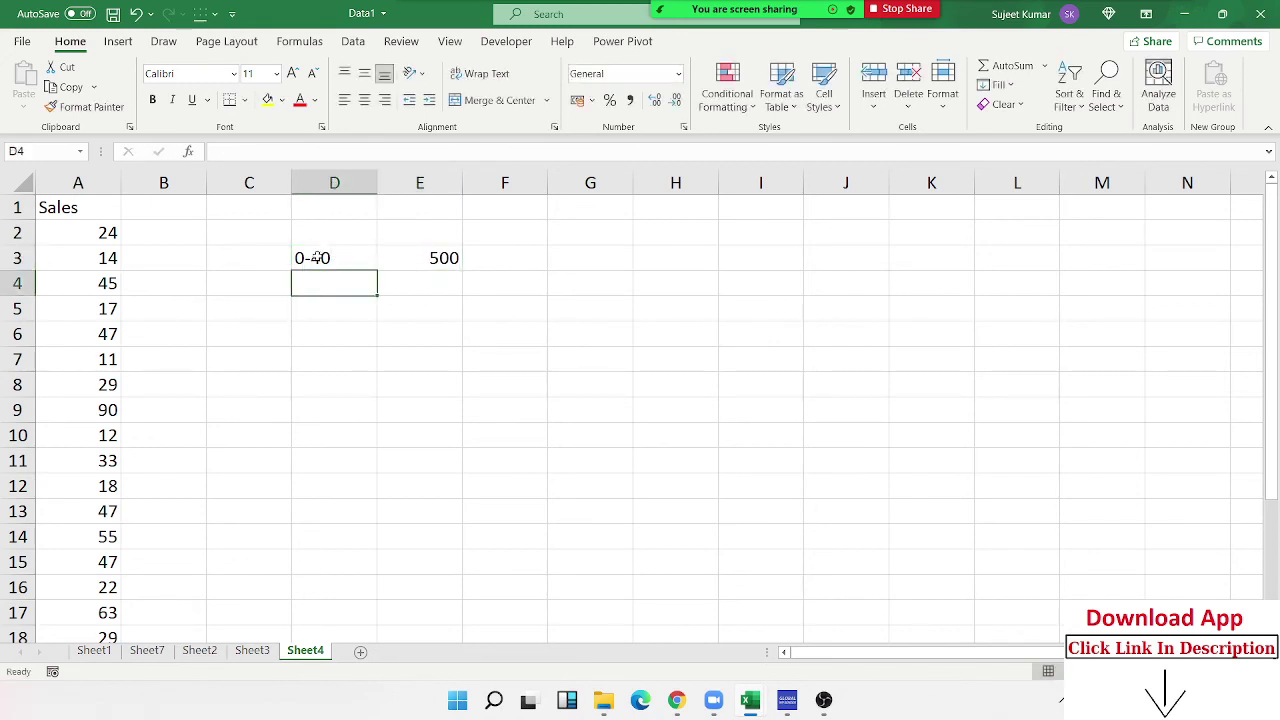
type("41-80")
key("Tab")
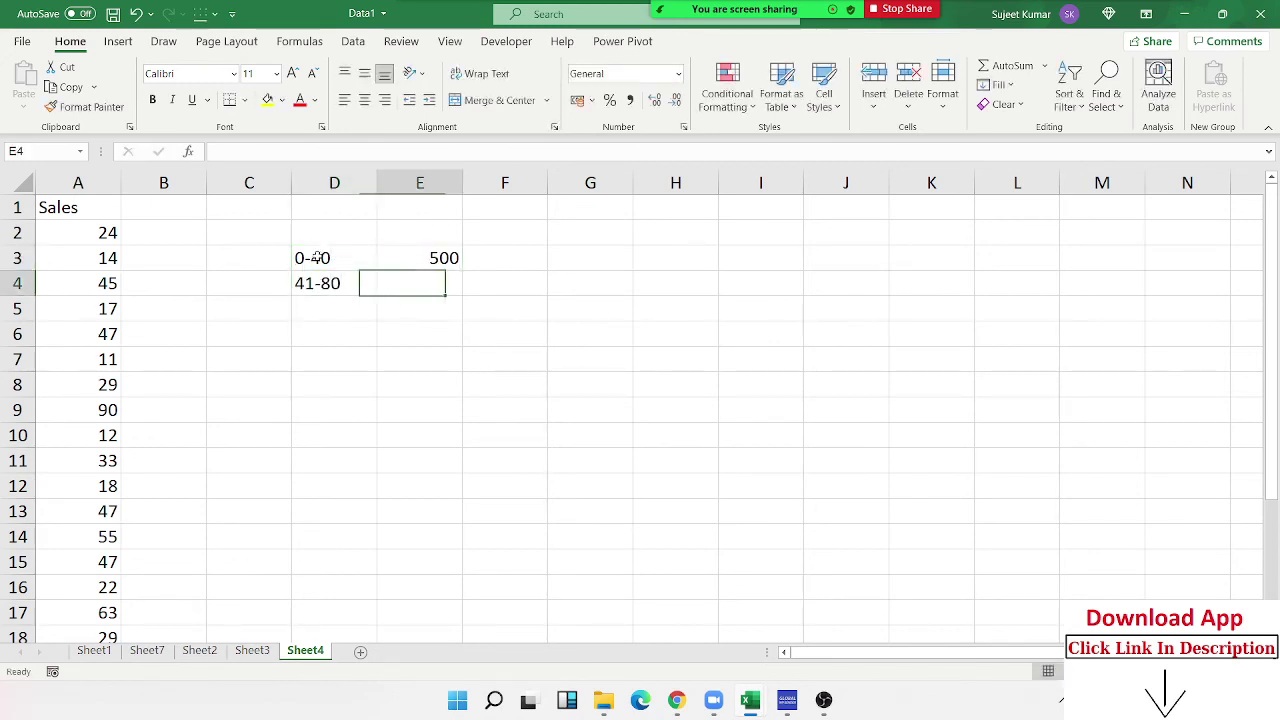
type("1000")
key("Return")
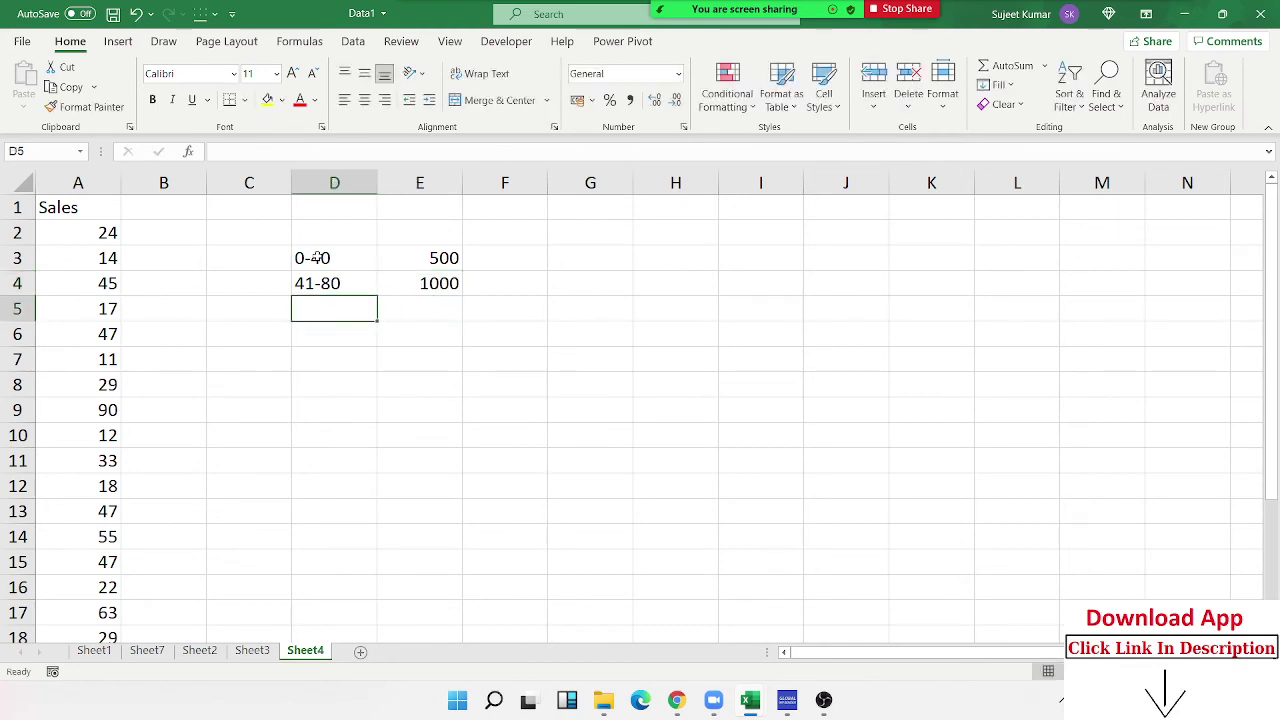
Step: Enter slabs 81-100 with commission 2000 and >100 with 5000 in D5:E6
type("81-9")
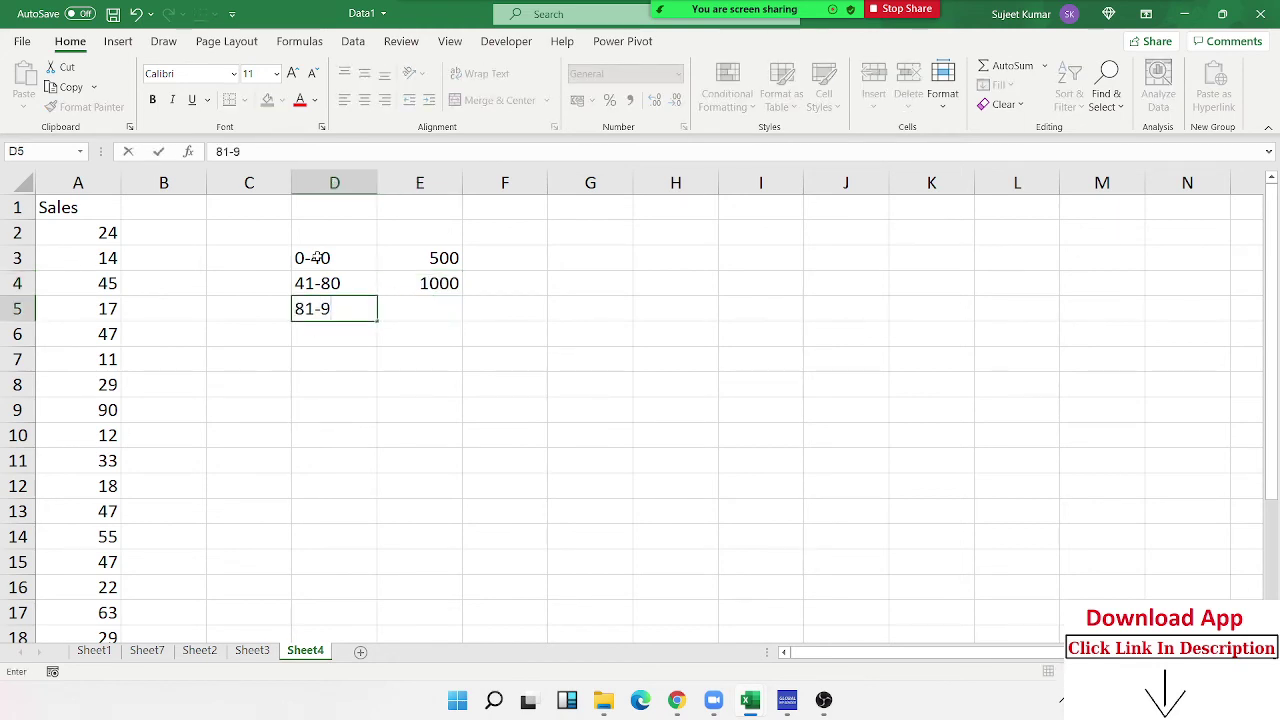
key("BackSpace")
type("100")
key("Tab")
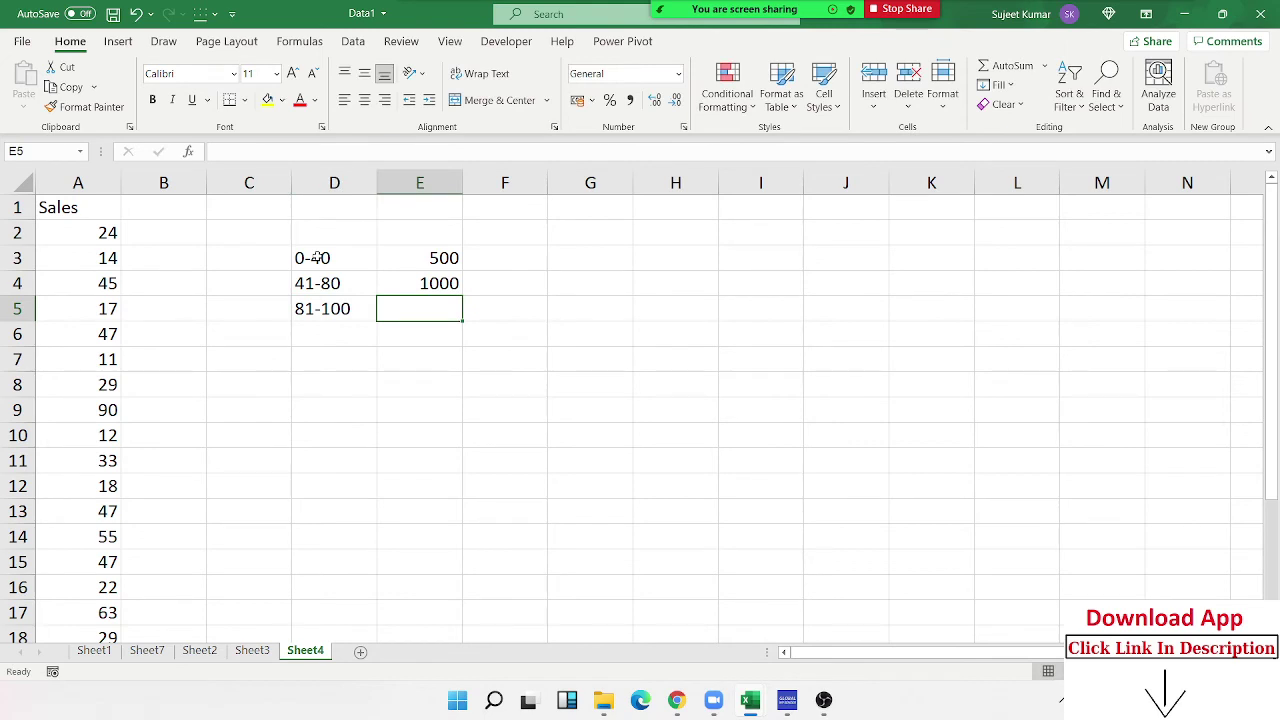
type("2000")
key("Return")
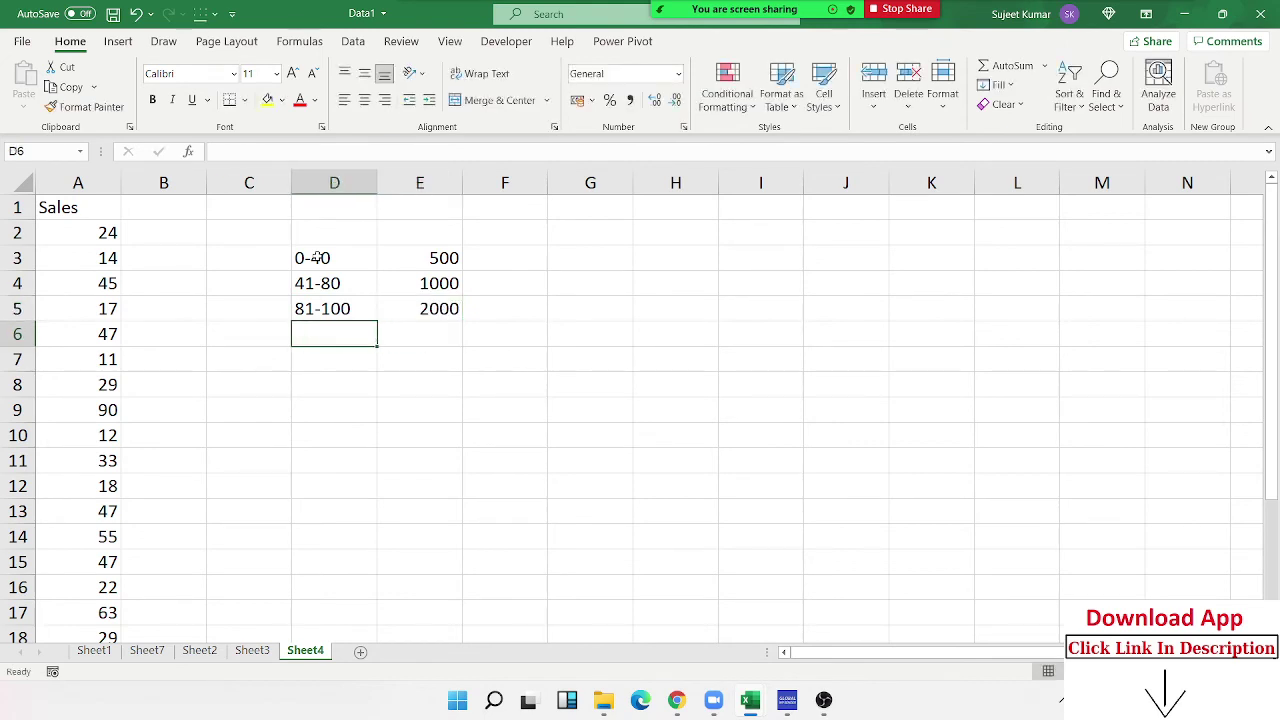
type(">100")
key("Tab")
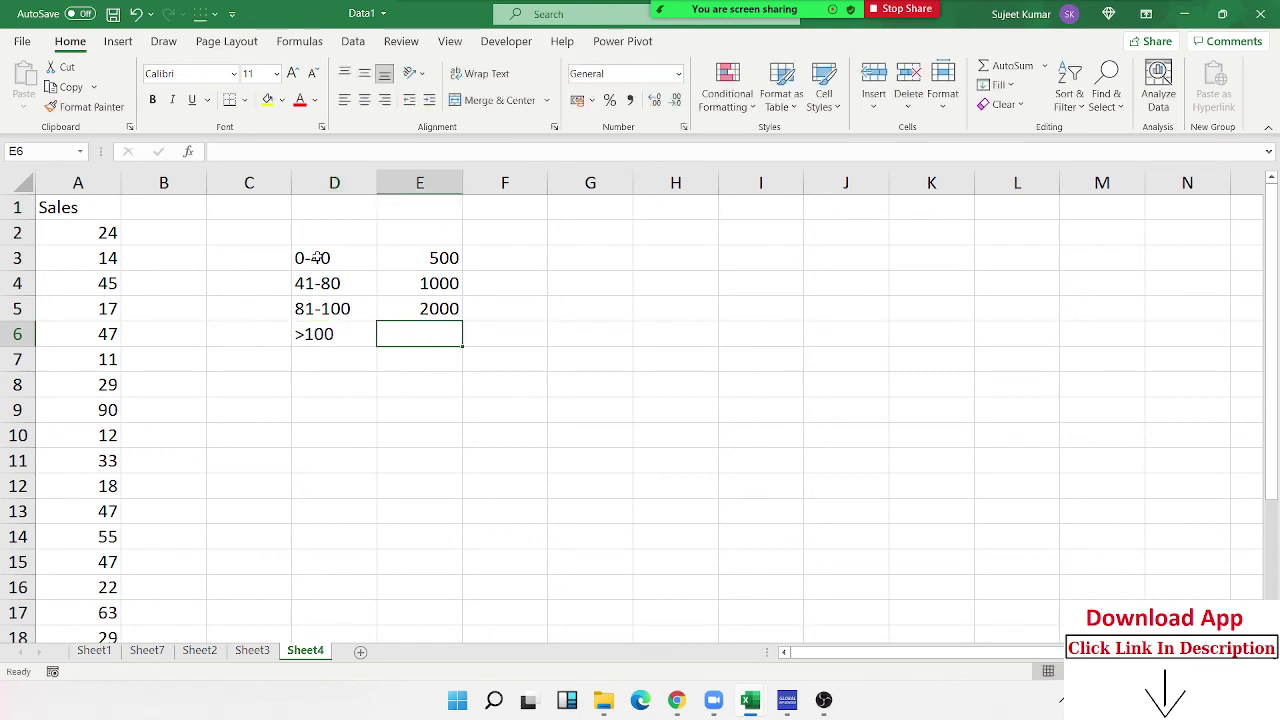
type("5000")
key("Return")
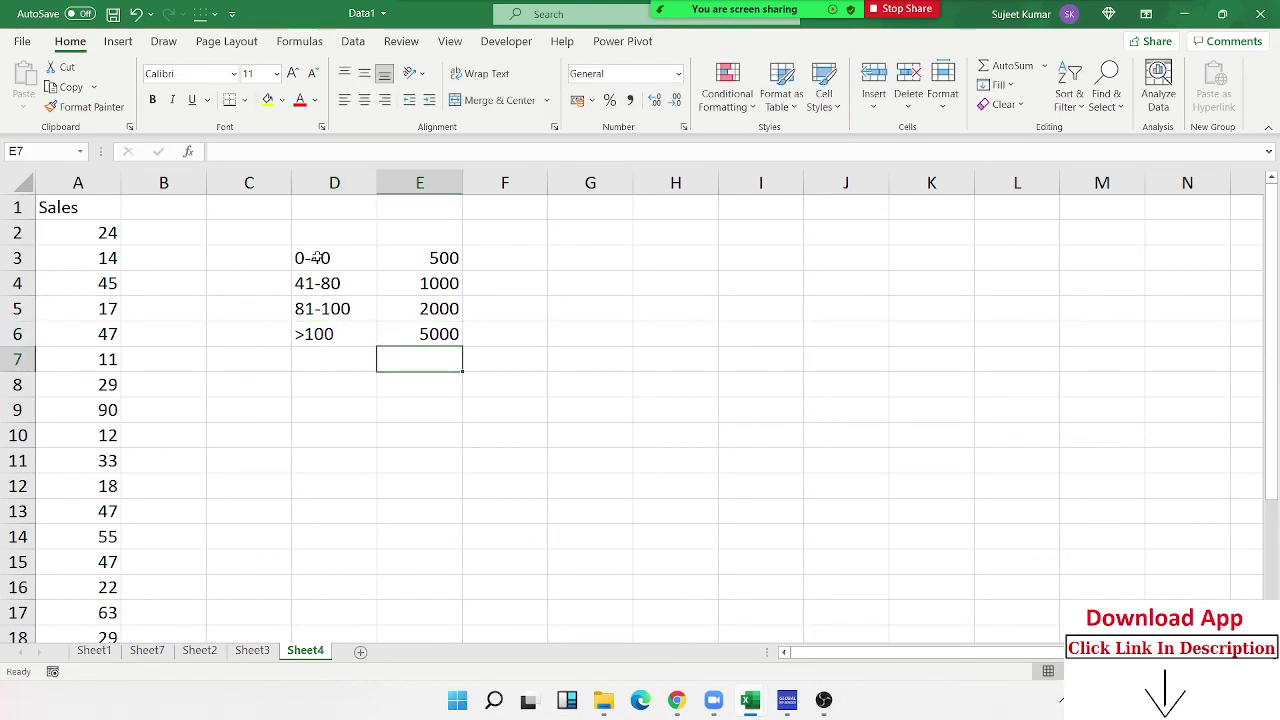
Step: Start an IF formula in B2, then cancel it
left_click(174, 240)
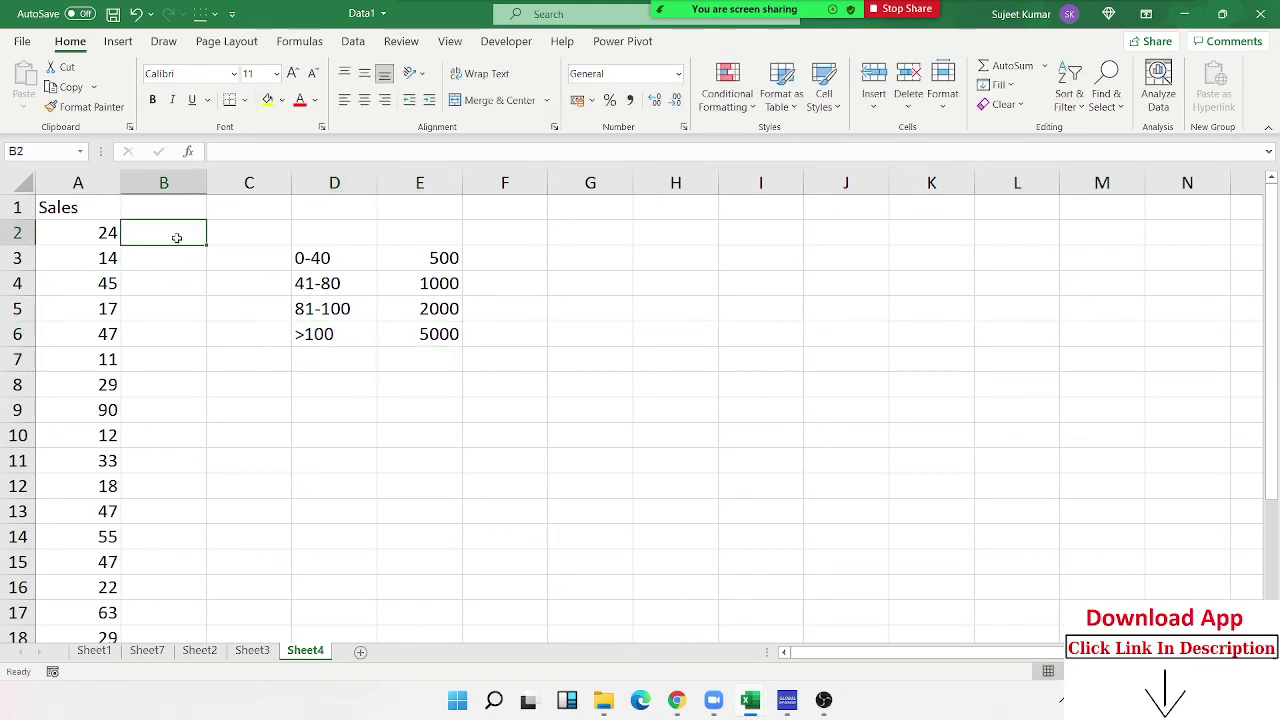
type("=IF(")
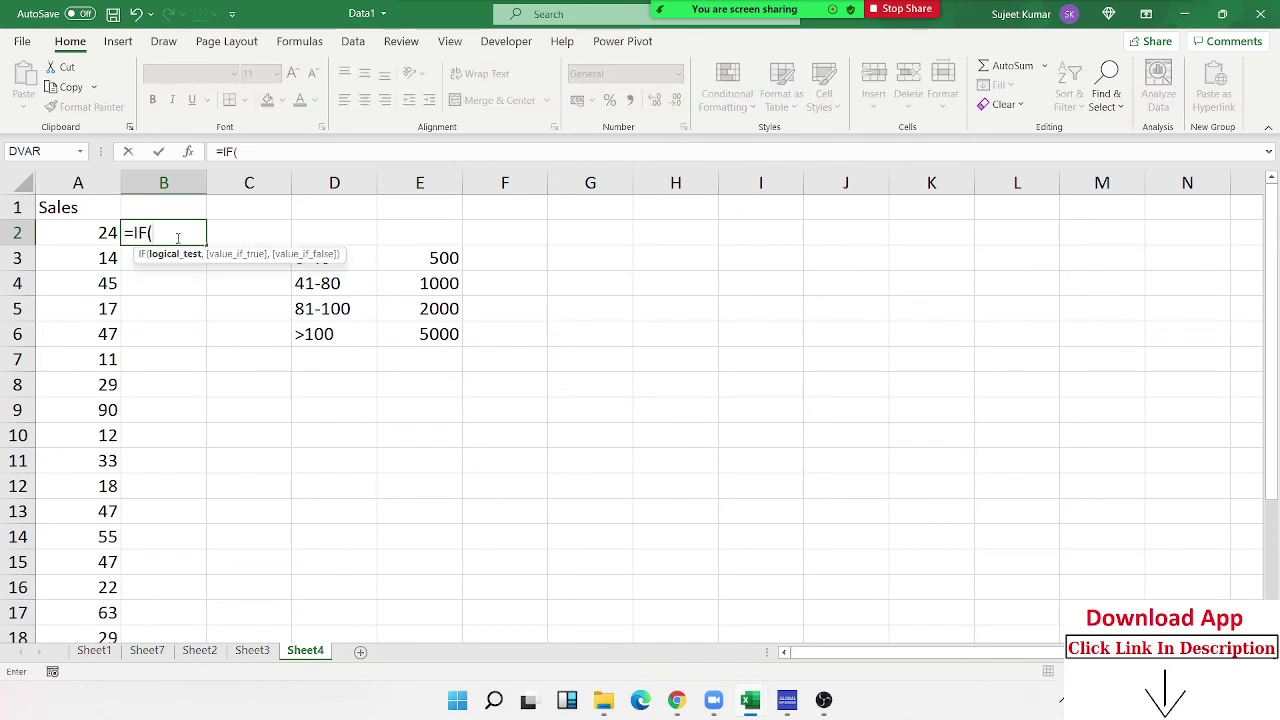
key("Escape")
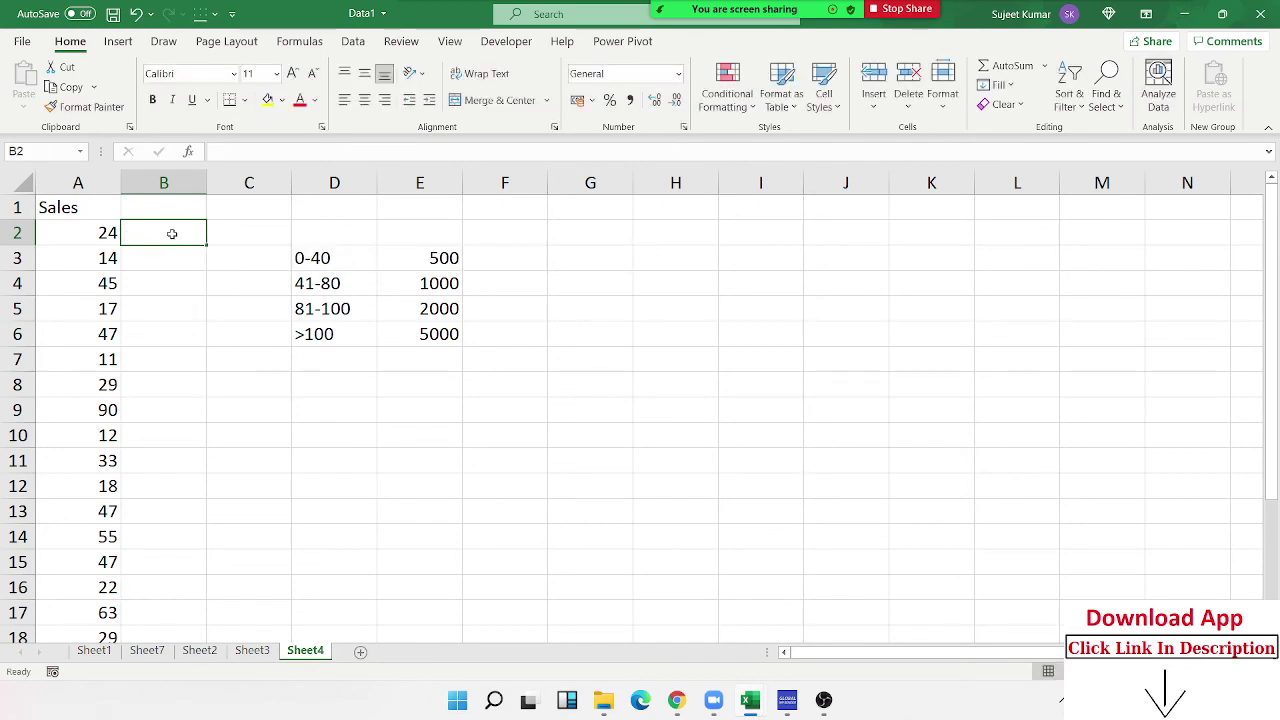
Step: Enter the numeric lower limits 0, 41, 81, 101 in D8:D11
left_click(330, 390)
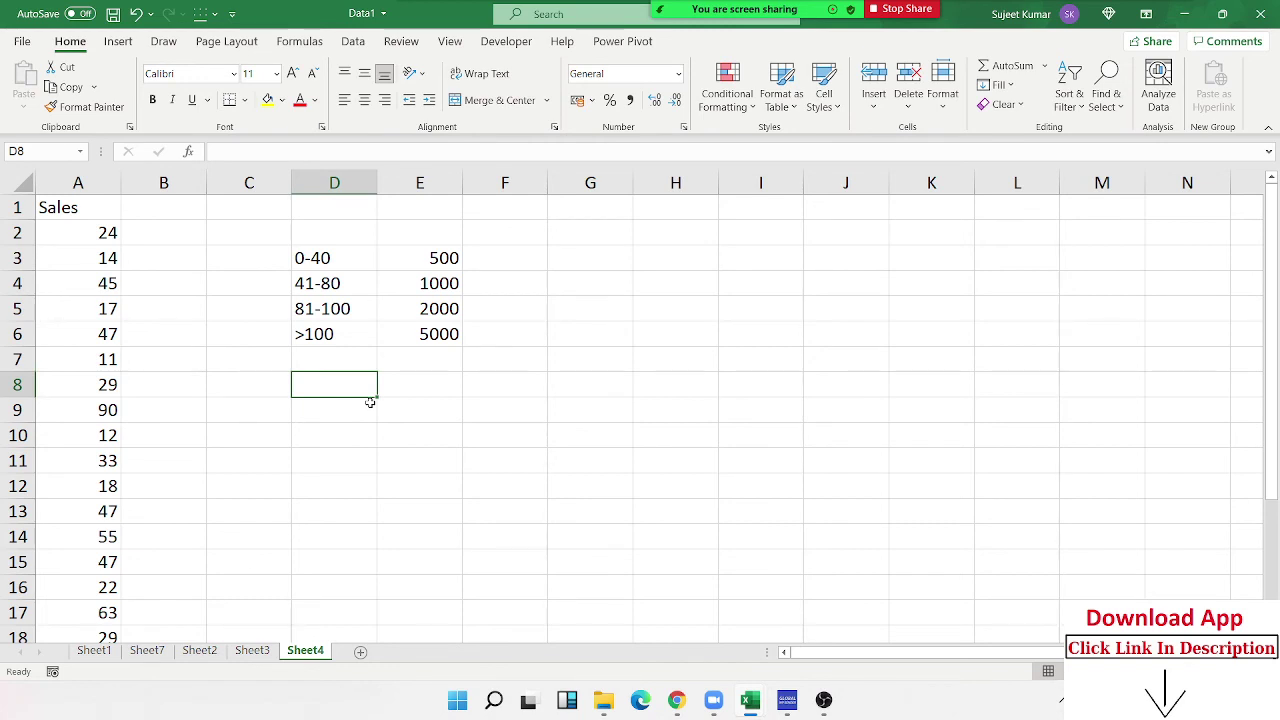
type("0")
key("Return")
type("41")
key("Return")
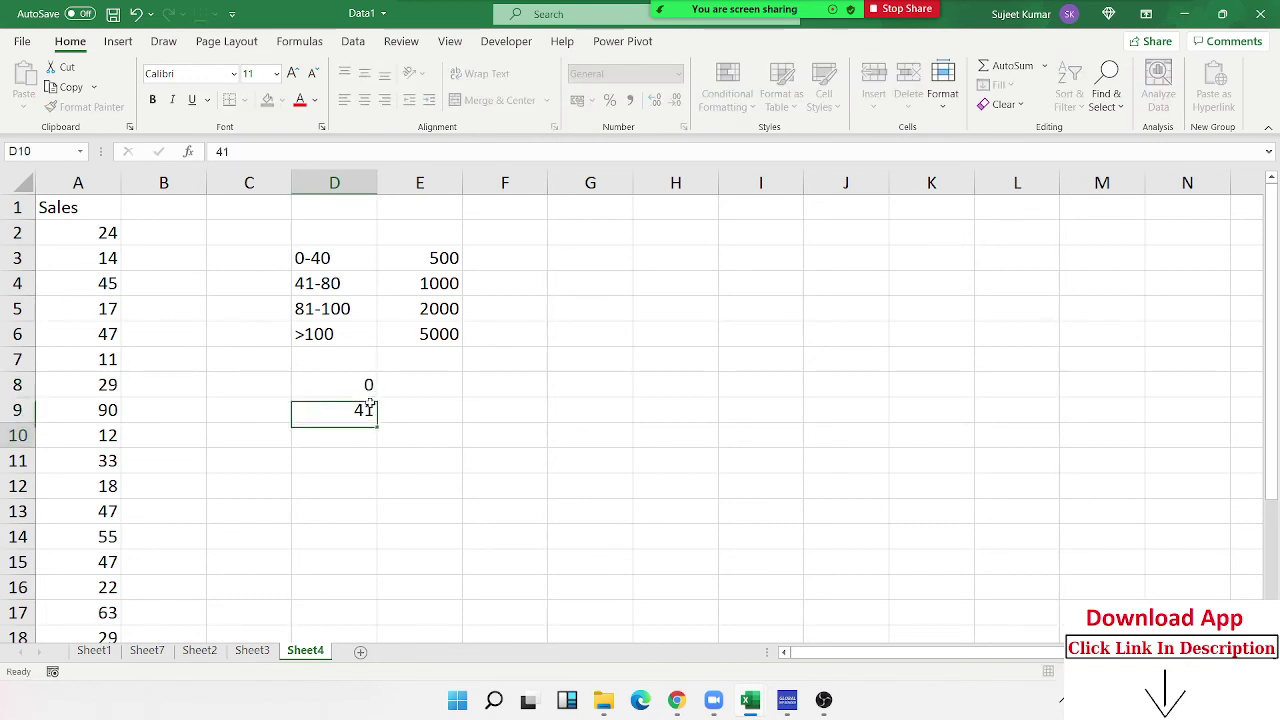
type("81")
key("Return")
type("8")
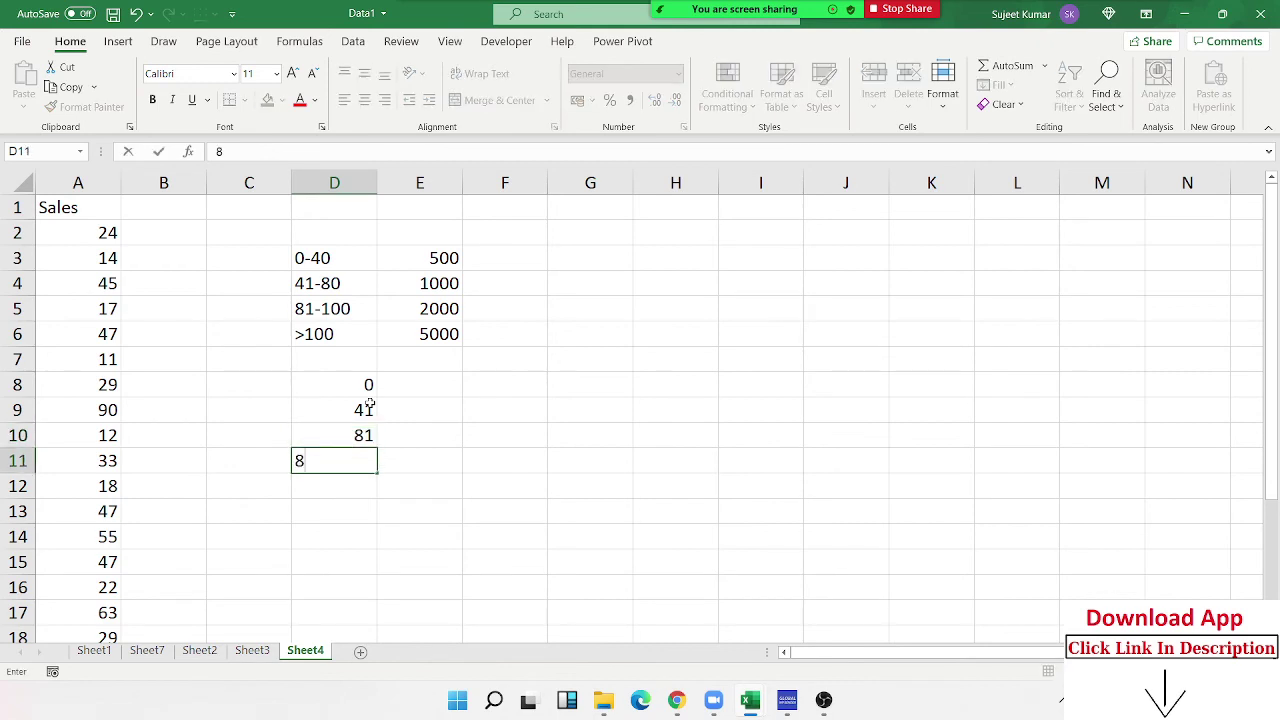
type("0")
key("BackSpace")
key("BackSpace")
type("10")
type("1")
key("Return")
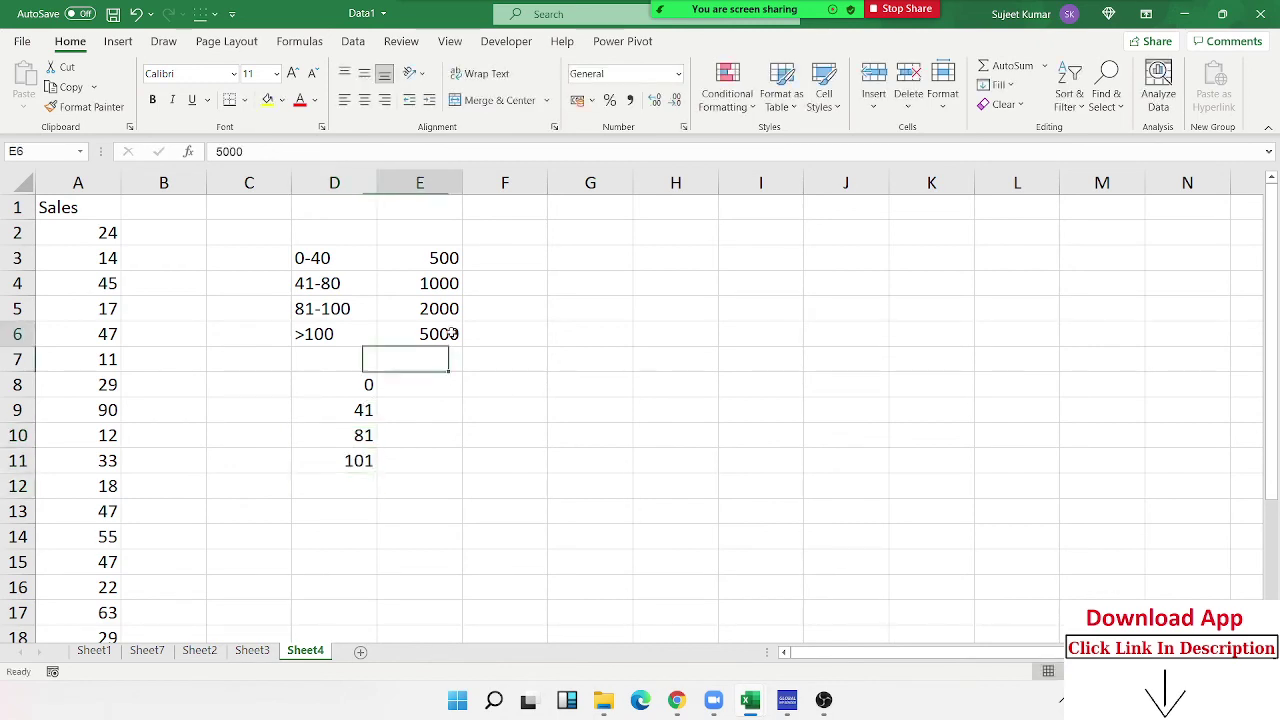
Step: Copy commissions 500, 1000, 2000, 5000 from E3:E6 into E8:E11
left_click_drag(449, 334, 434, 256)
key("ctrl+c")
left_click(405, 384)
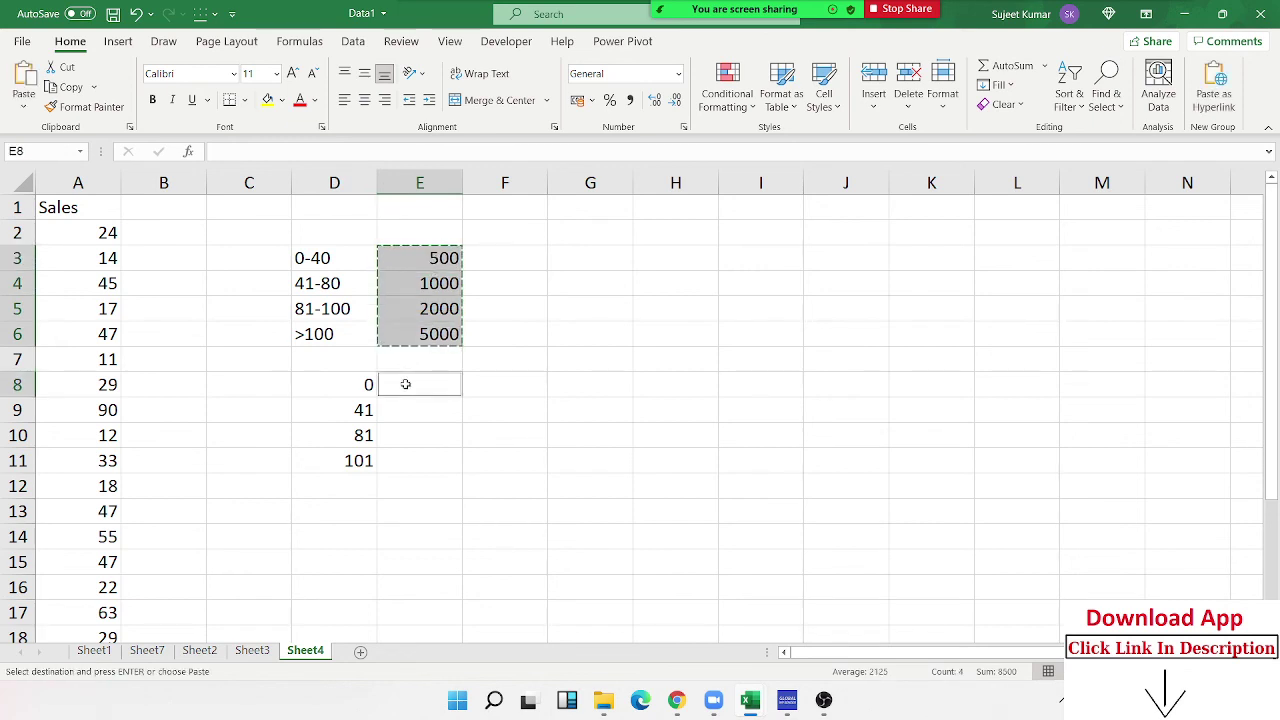
key("ctrl+v")
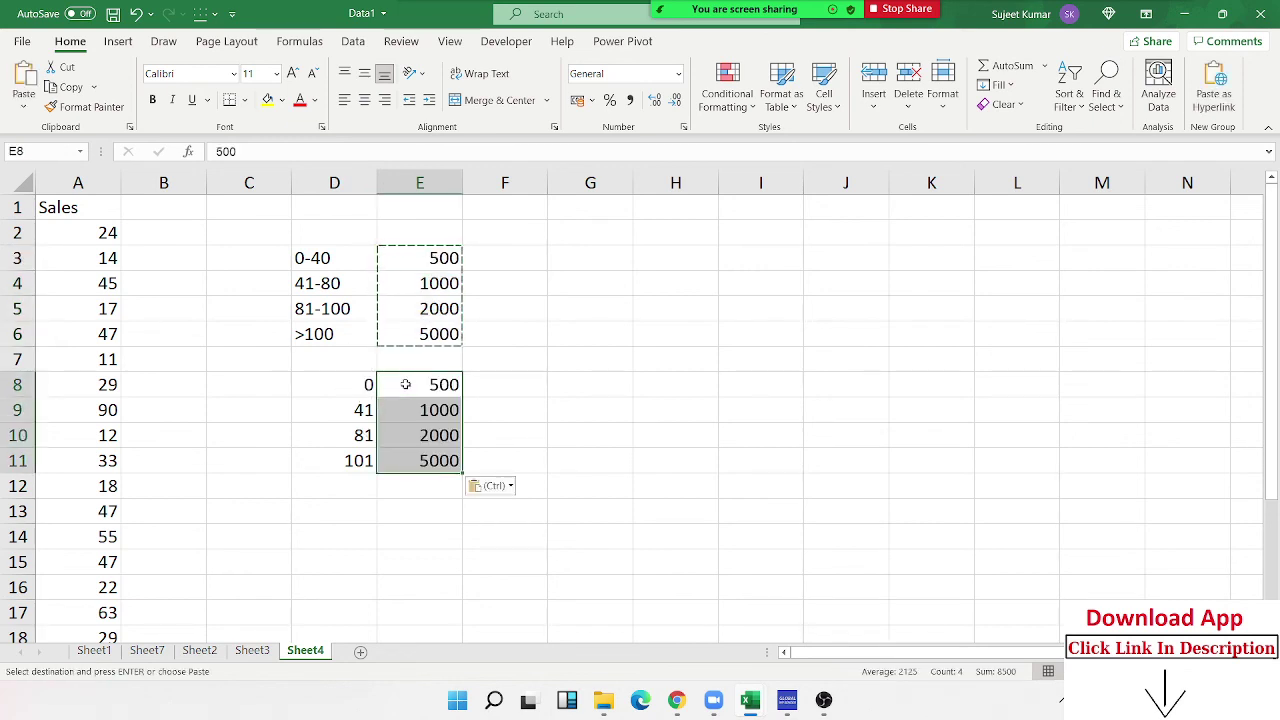
key("Escape")
Step: Enter =VLOOKUP(A2,D8:E11,2,TRUE) in B2, returning commission 500 for sales of 24
type("\\")
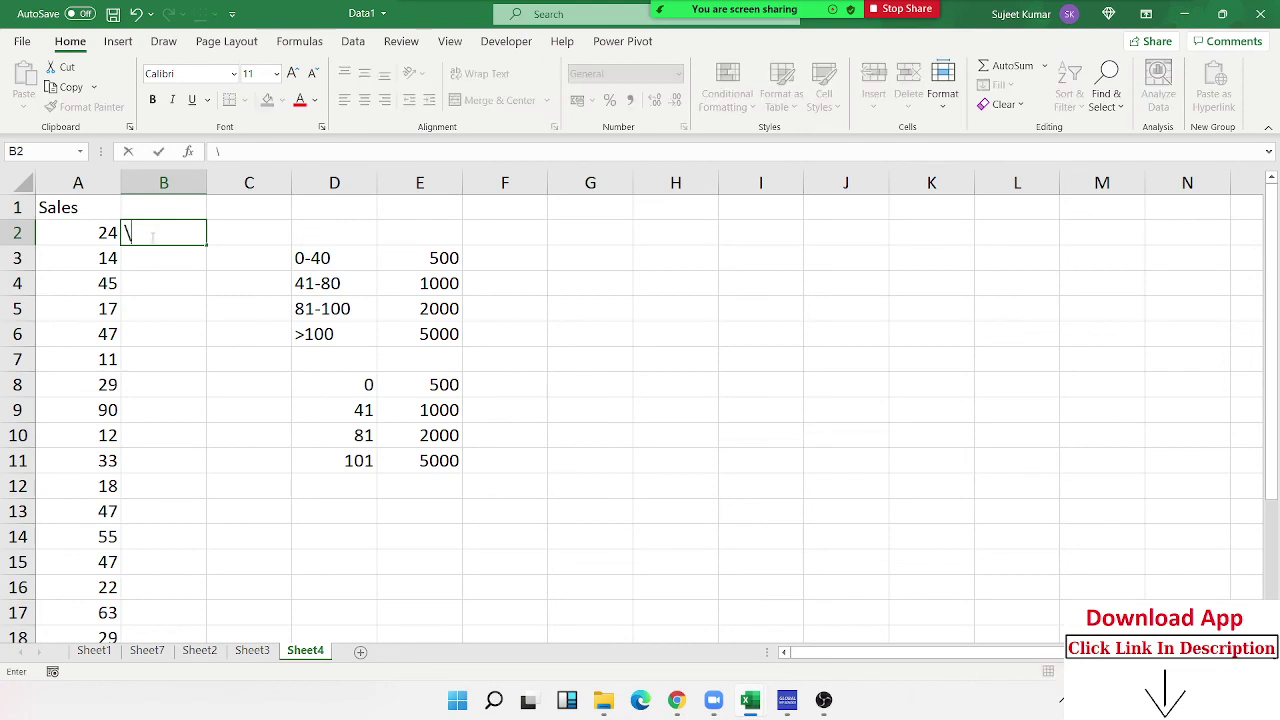
key("BackSpace")
type("=vl")
double_click(165, 254)
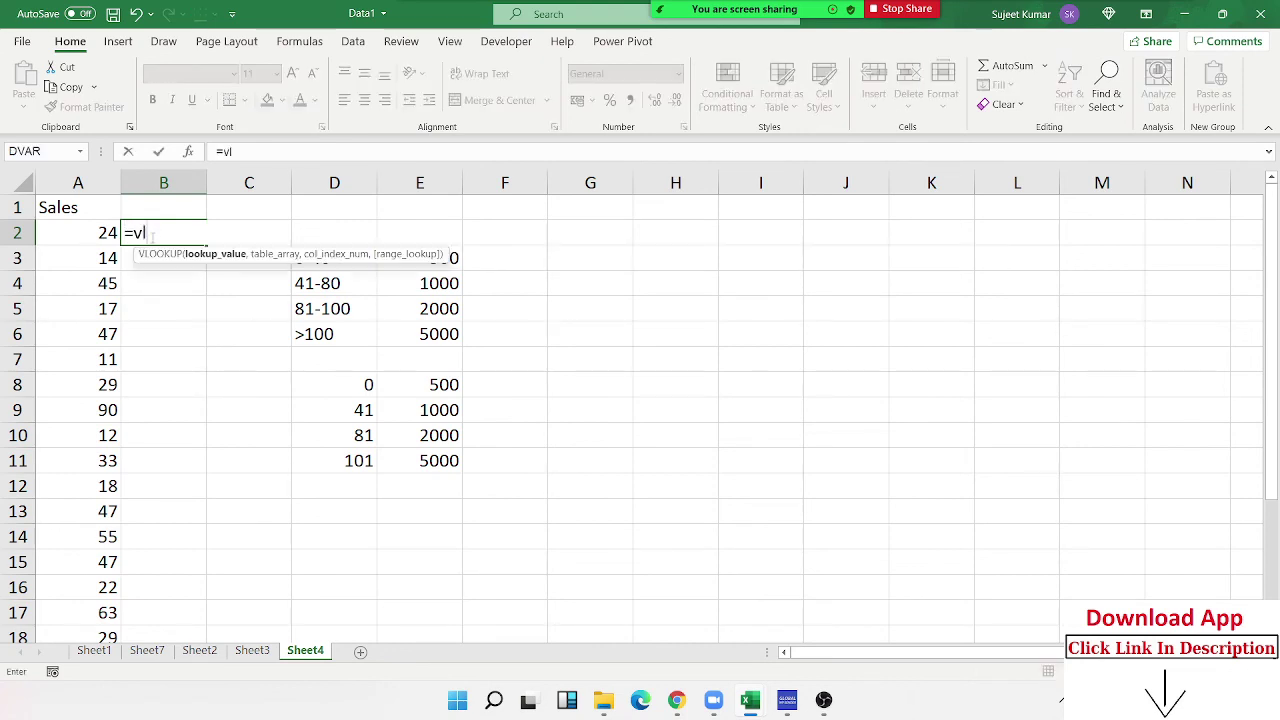
left_click(78, 232)
type(",")
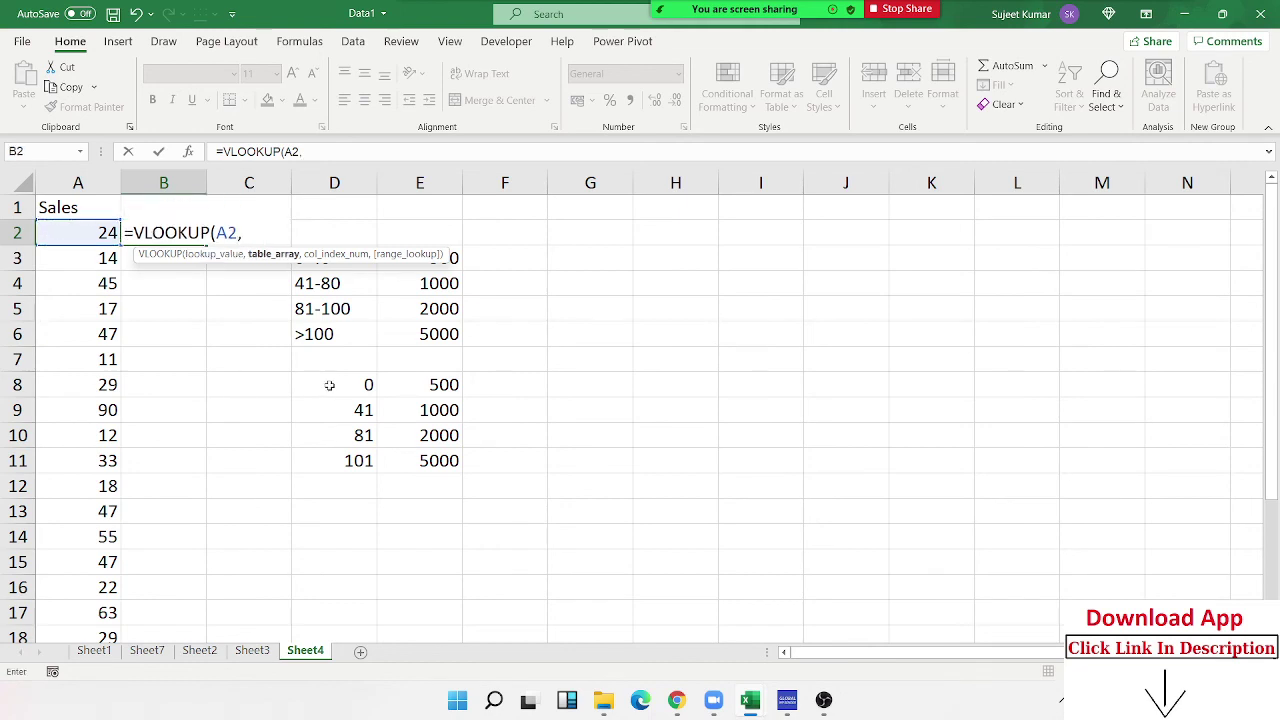
left_click_drag(331, 382, 408, 452)
type(",2")
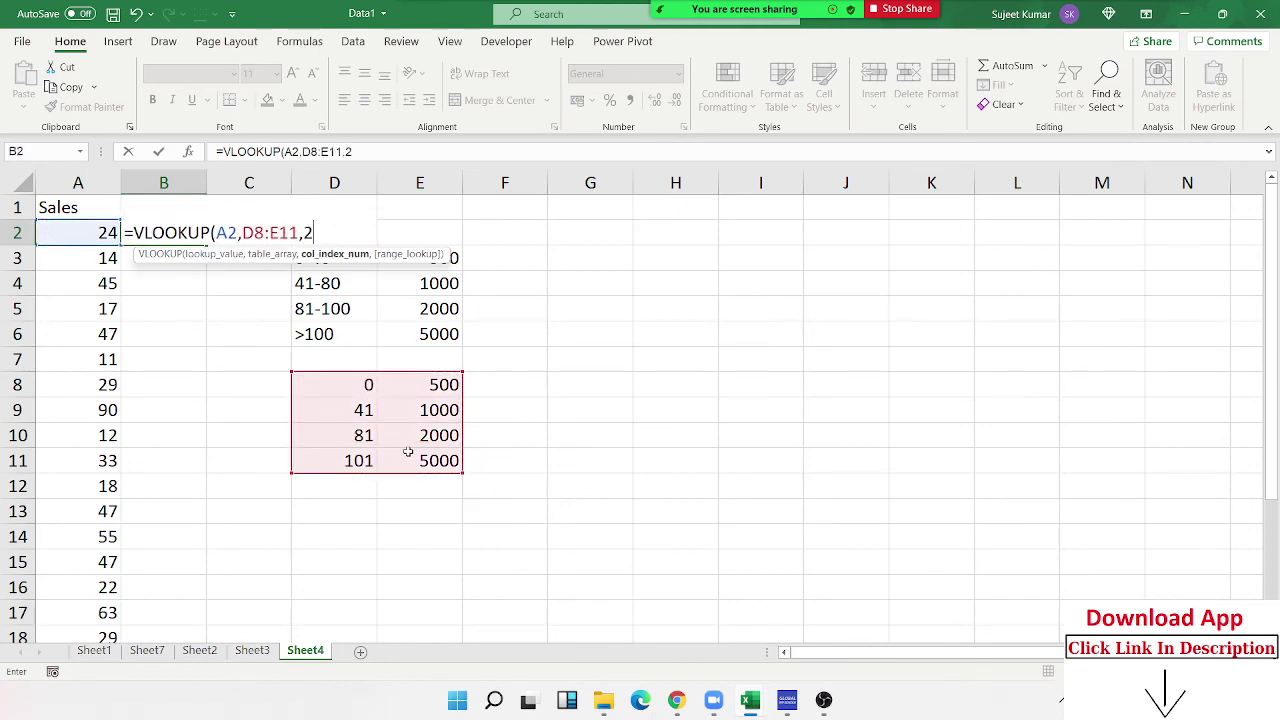
type(",")
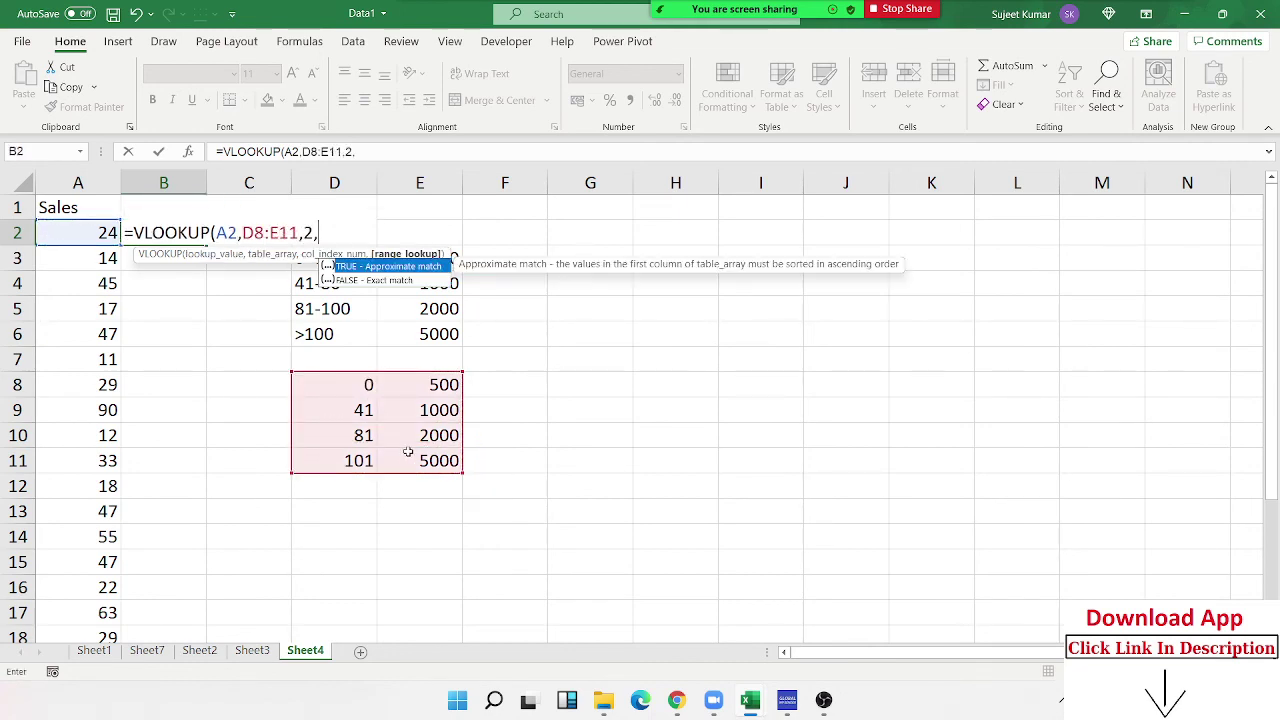
key("Tab")
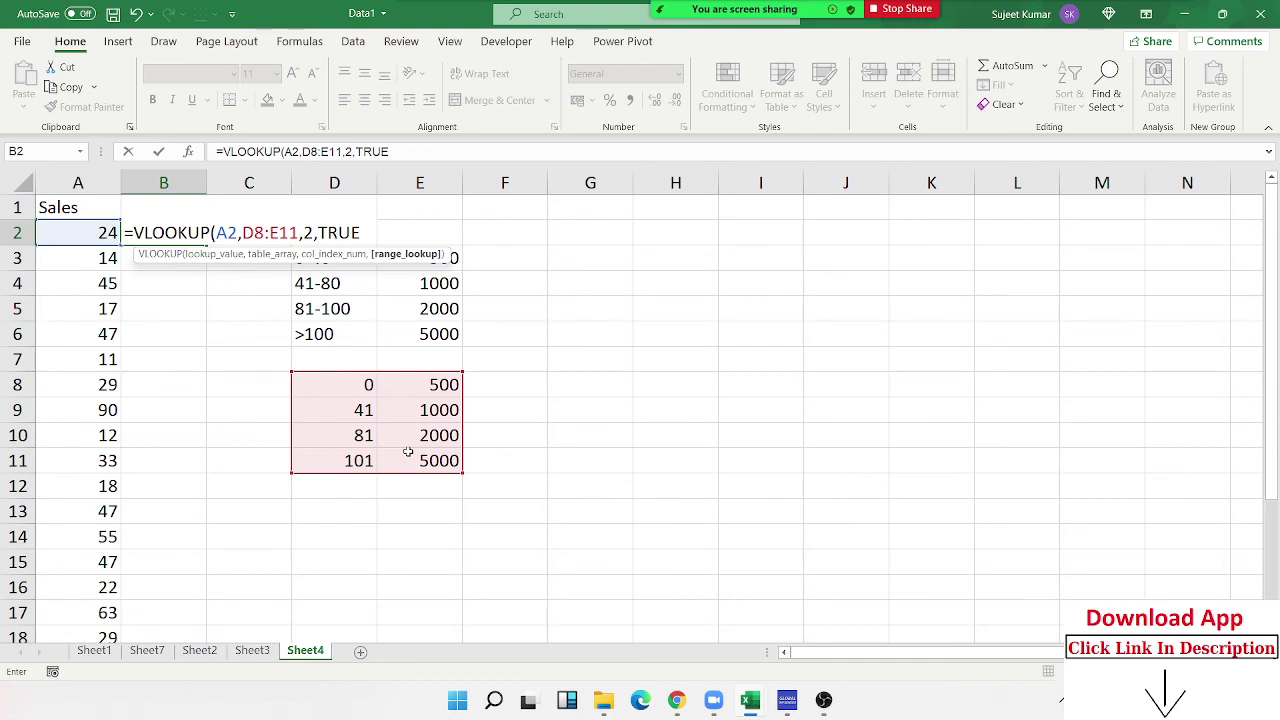
type(")")
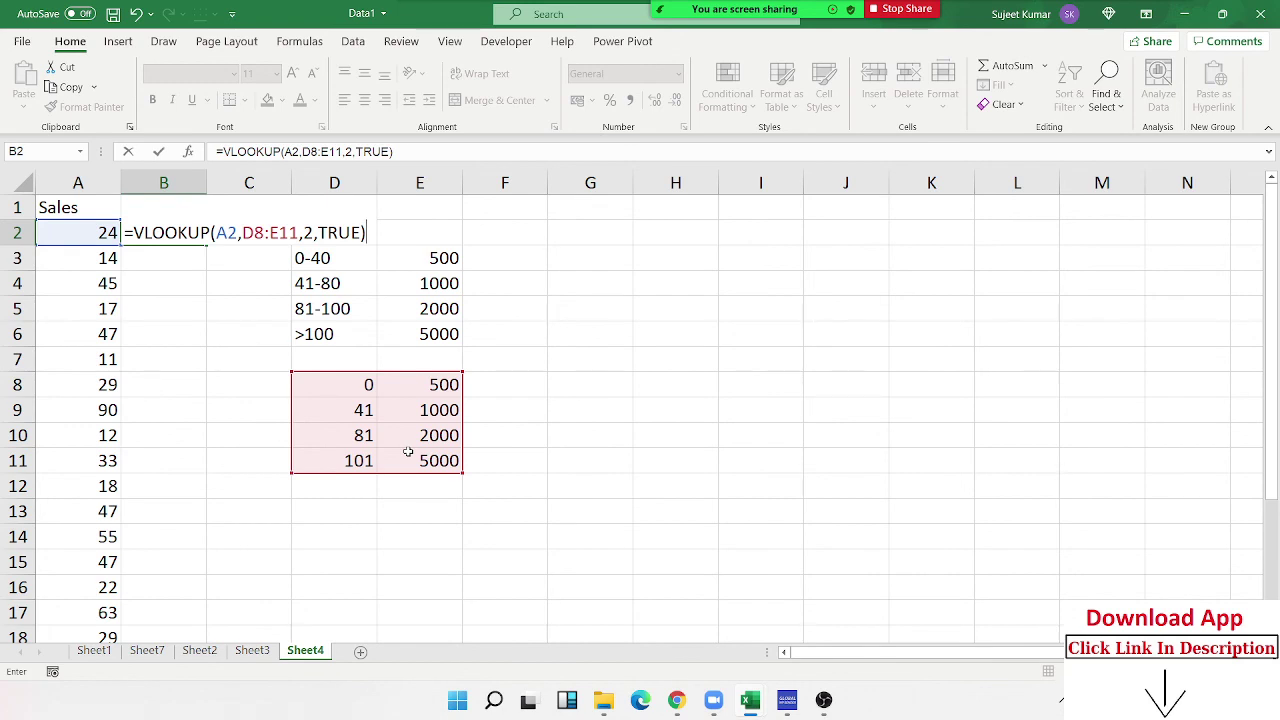
key("Return")
key("Up")
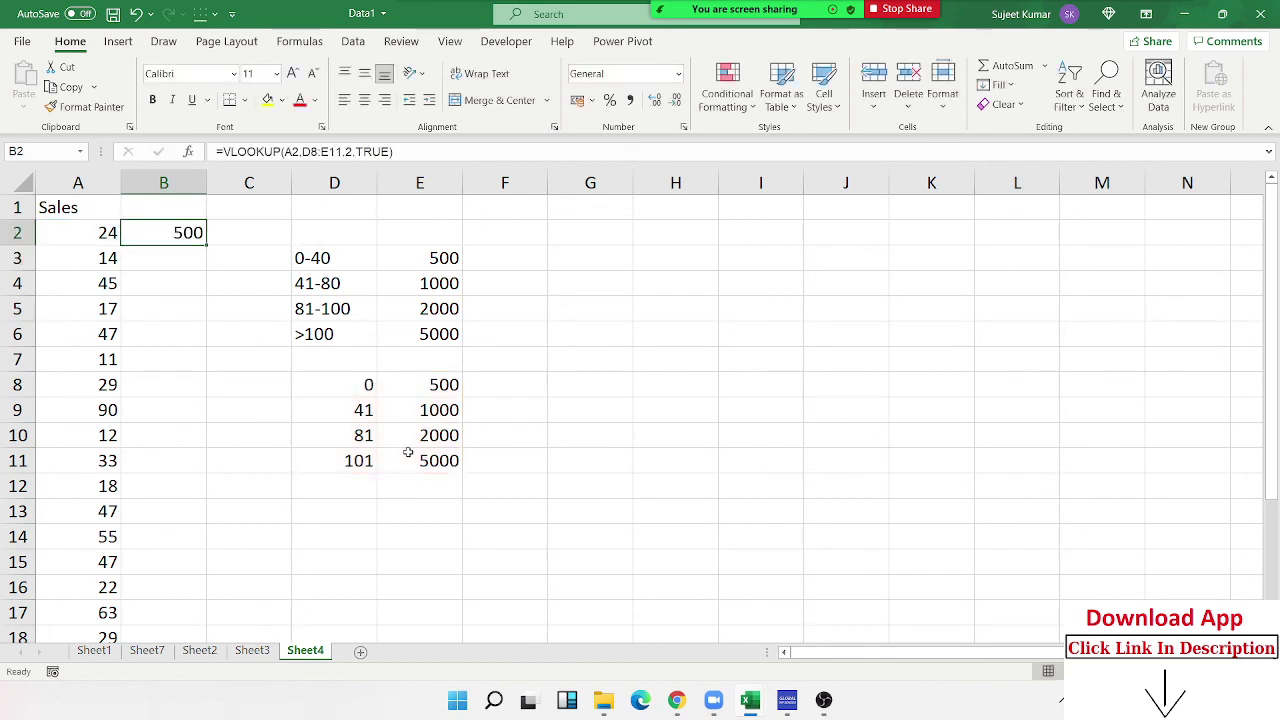
Step: Review the first slab row (0, 500) and B2's VLOOKUP formula without changing it
left_click(112, 240)
left_click_drag(358, 418, 355, 387)
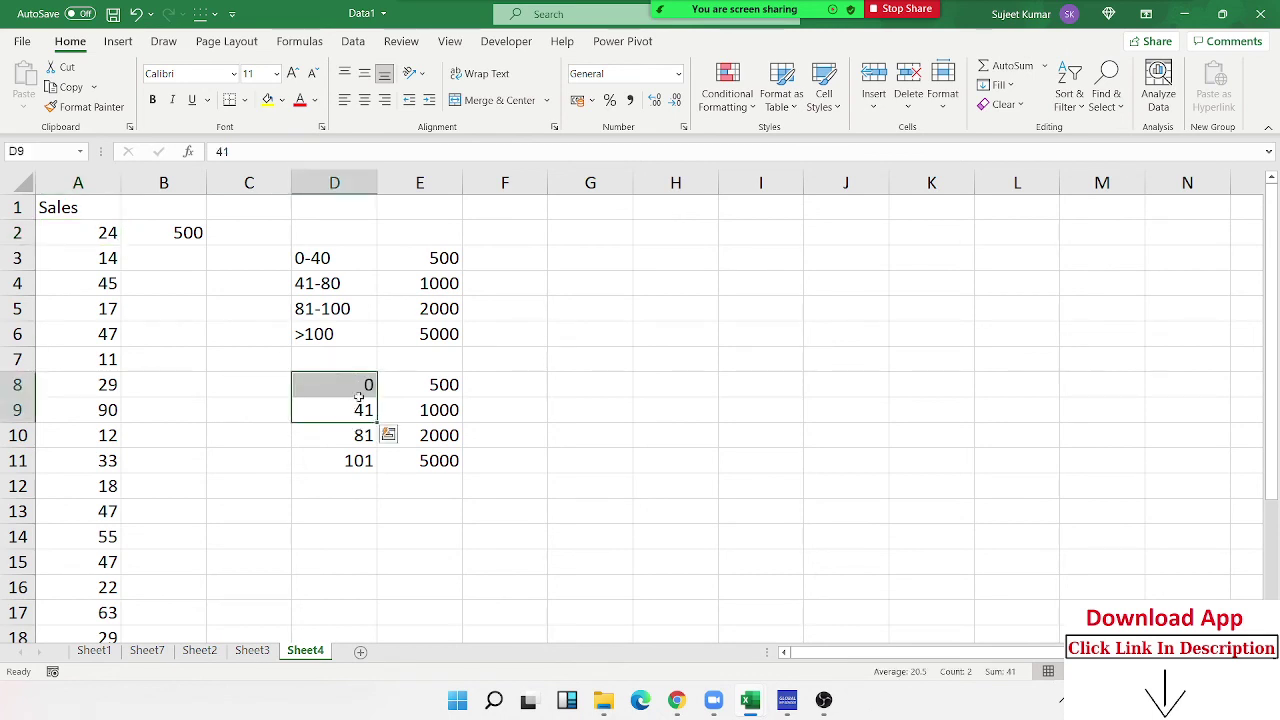
left_click(359, 382)
left_click_drag(389, 381, 432, 385)
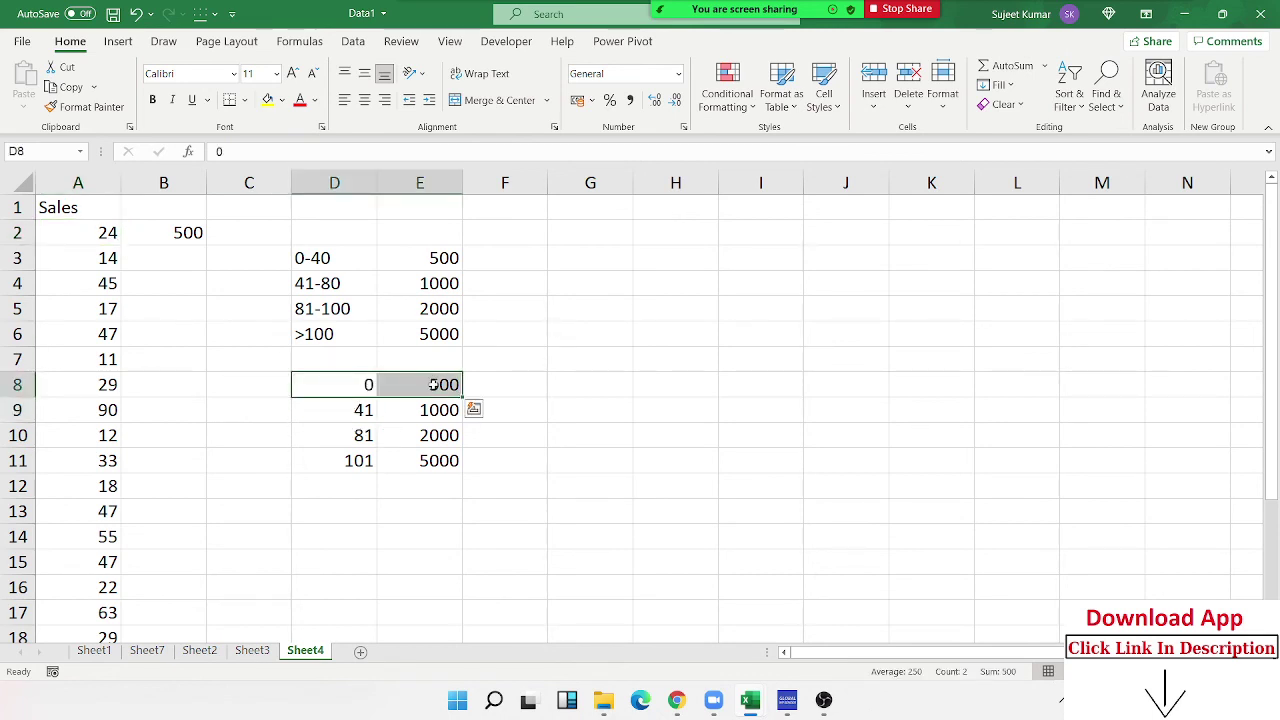
left_click(185, 233)
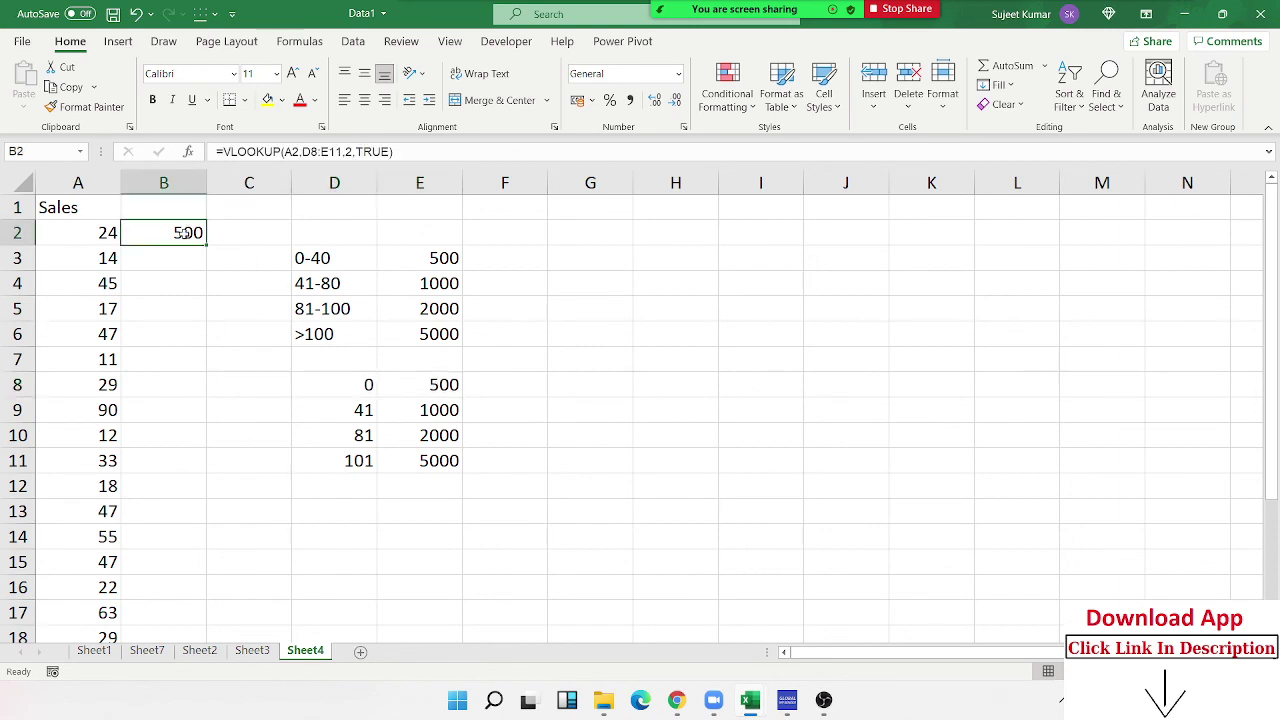
double_click(185, 233)
key("ctrl+Return")
Step: Change A2's sales to 81 and confirm B2 now returns commission 2000
left_click(108, 232)
type("81")
key("Return")
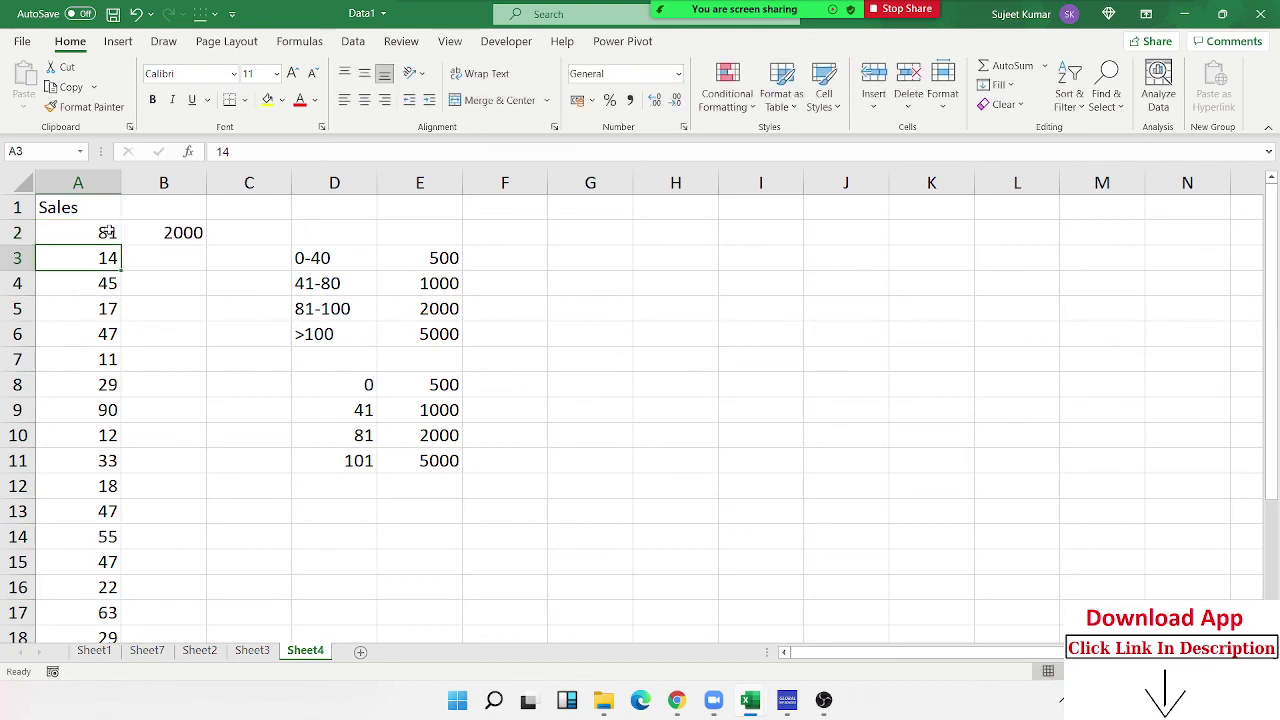
mouse_move(364, 436)
left_mouse_down()
mouse_move(364, 460)
mouse_move(422, 442)
left_mouse_up()
left_click(364, 440)
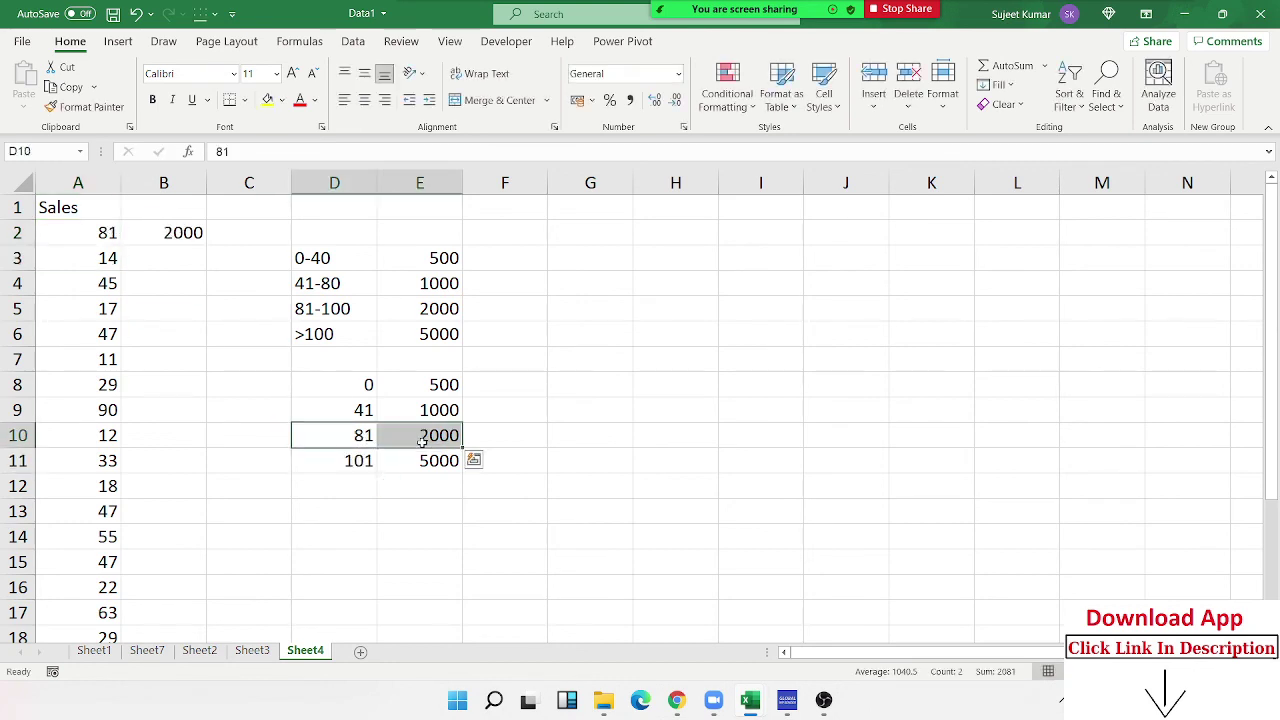
double_click(160, 228)
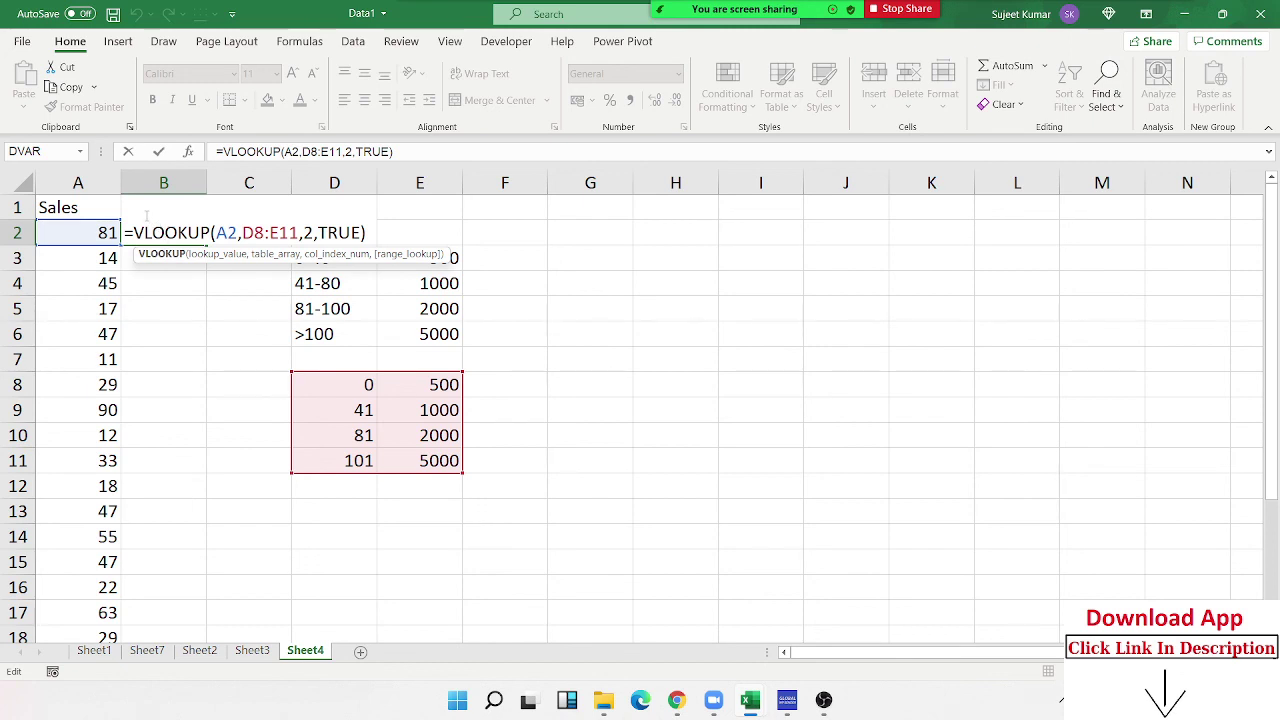
key("ctrl+Return")
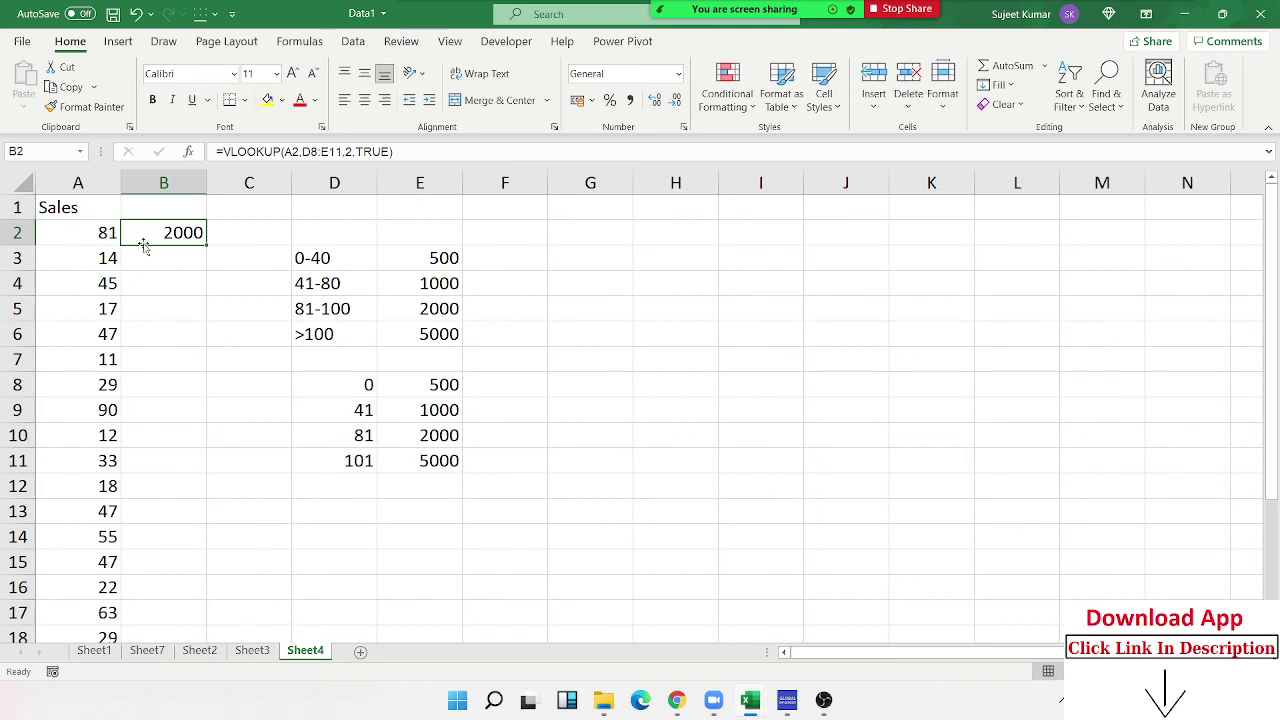
key("Down")
Step: Enter =LOOKUP(A3,D8:D11,E8:E11) in B3, returning 500 for sales of 14
type("=l")
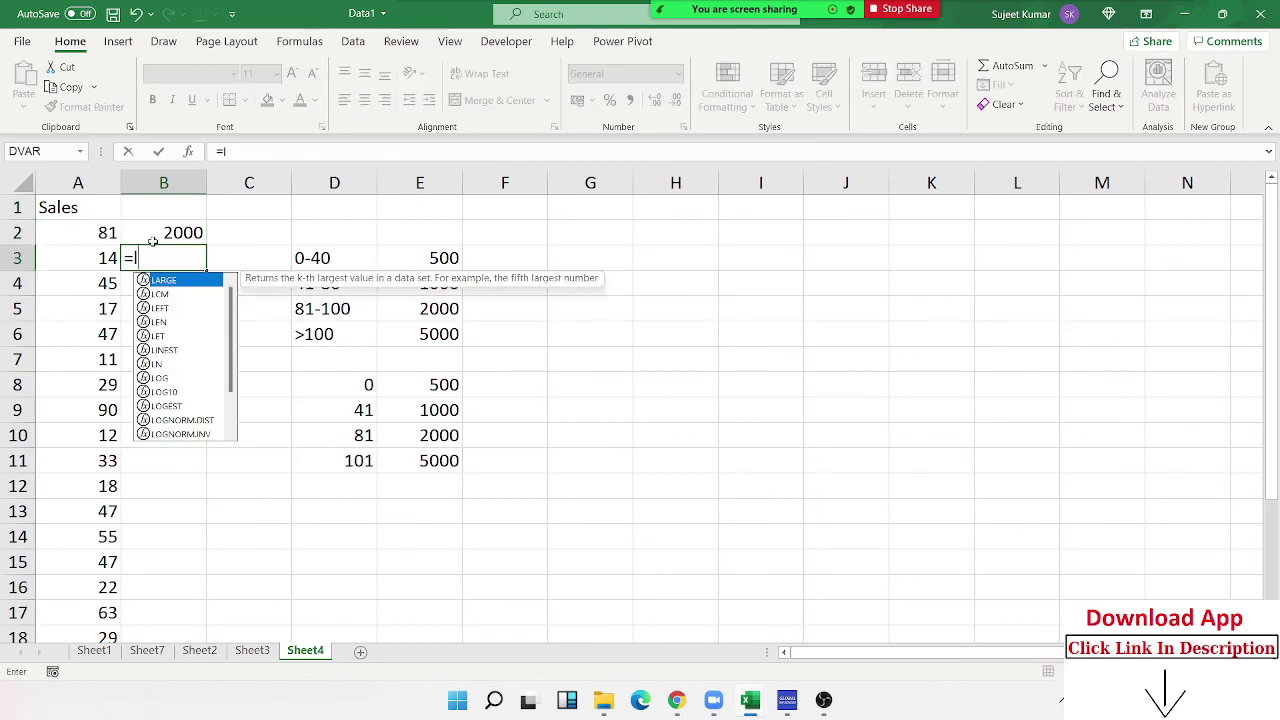
type("oo")
key("Tab")
key("Left")
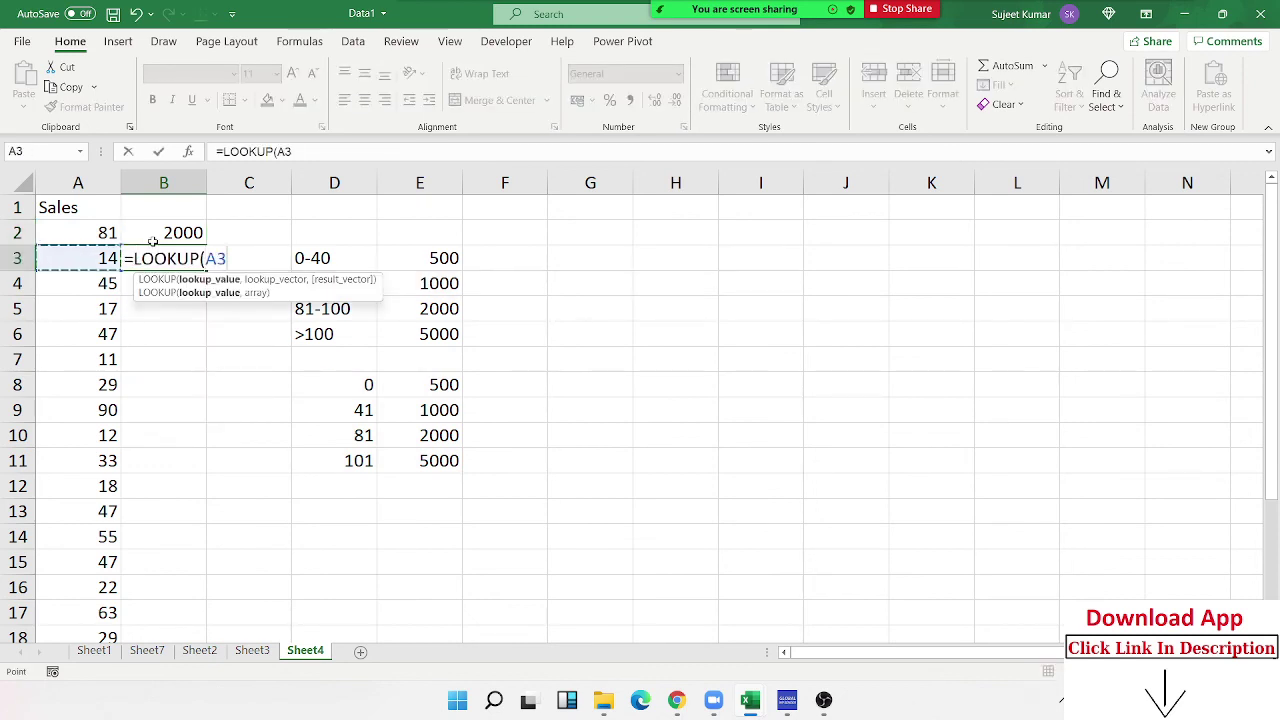
type(",")
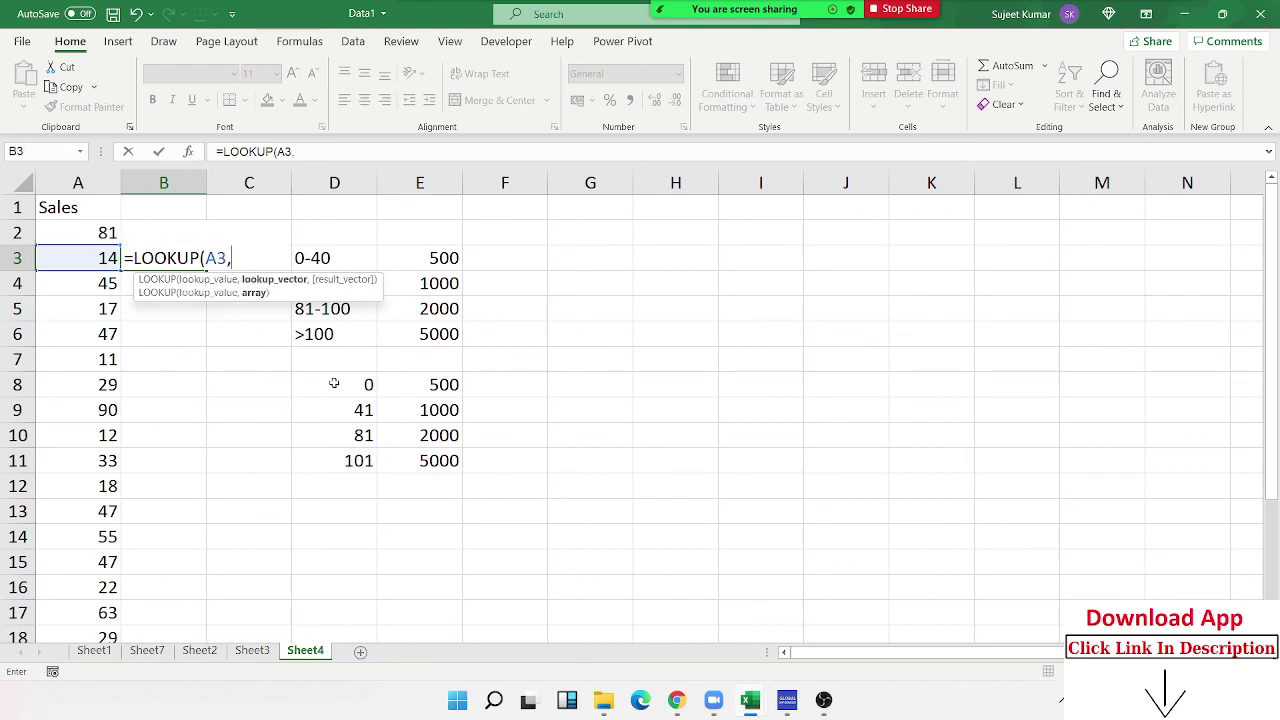
left_click_drag(334, 383, 336, 459)
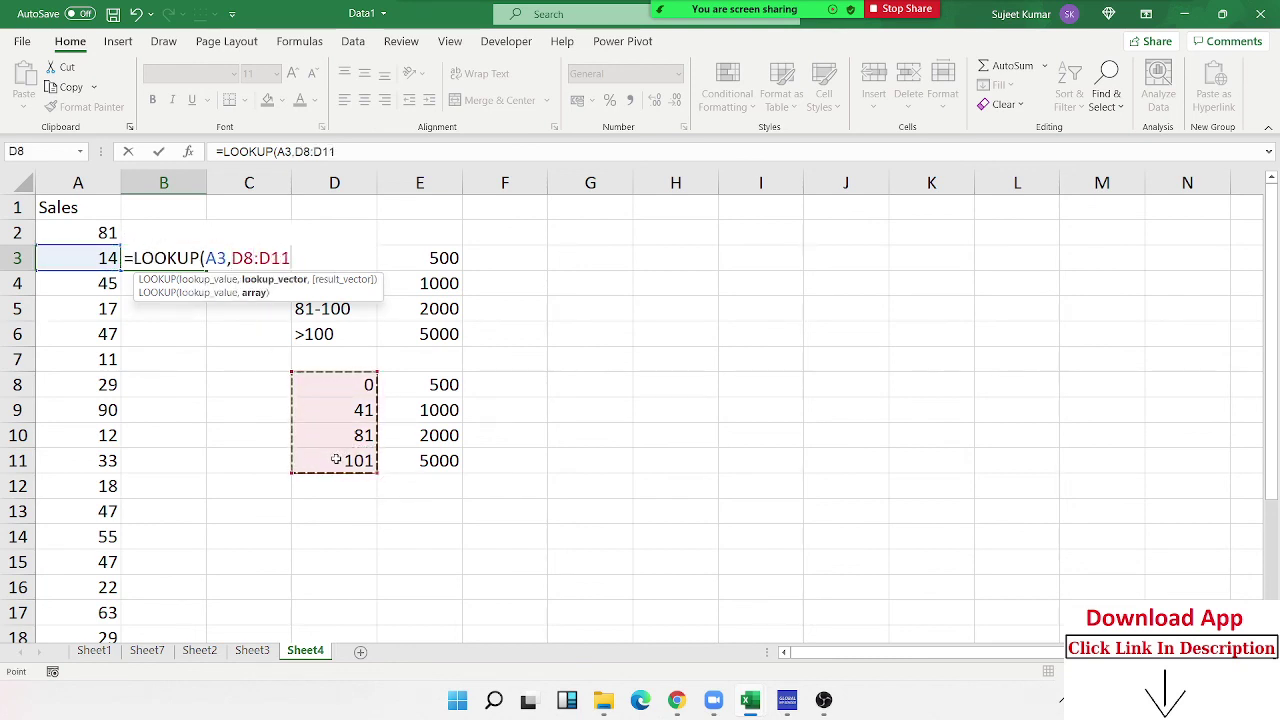
type(",")
mouse_move(420, 386)
left_mouse_down()
mouse_move(436, 477)
mouse_move(427, 388)
left_mouse_up()
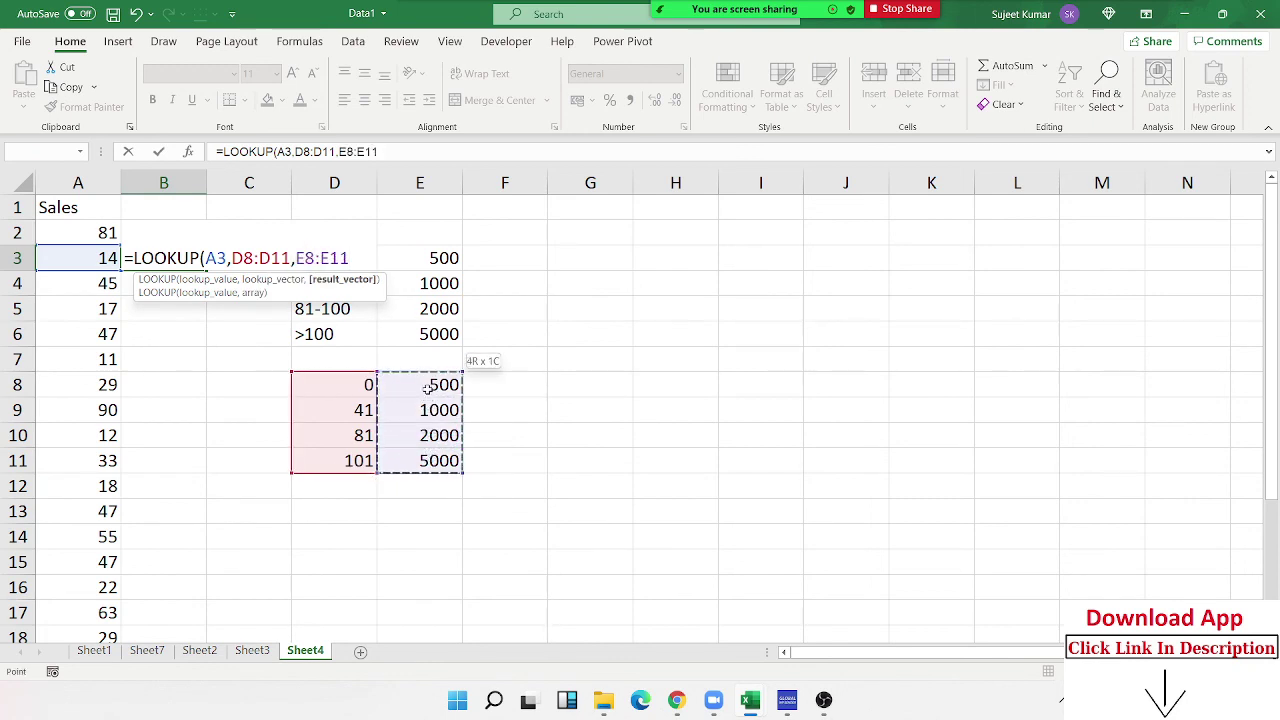
type(")")
key("Return")
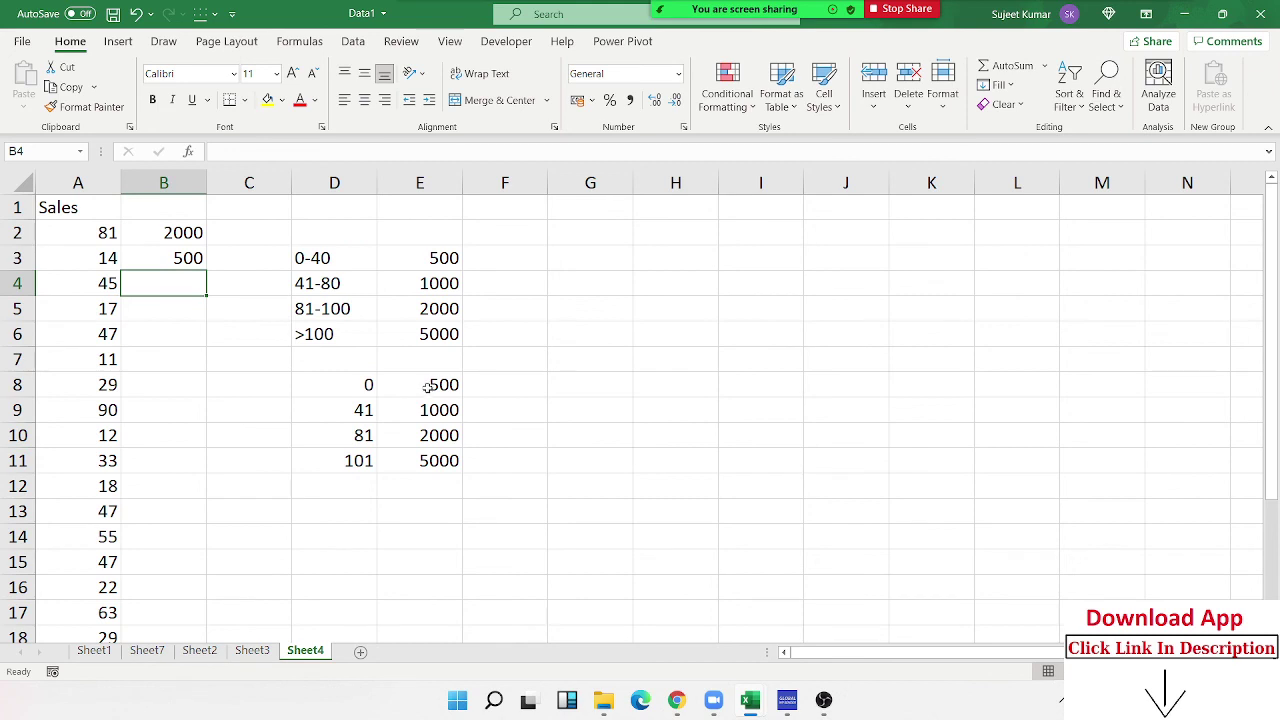
Step: Enter =LOOKUP(A4,{0,41,81,101},{500,1000,2000,5000}) in B4, returning 1000 for sales of 45
type("=loo")
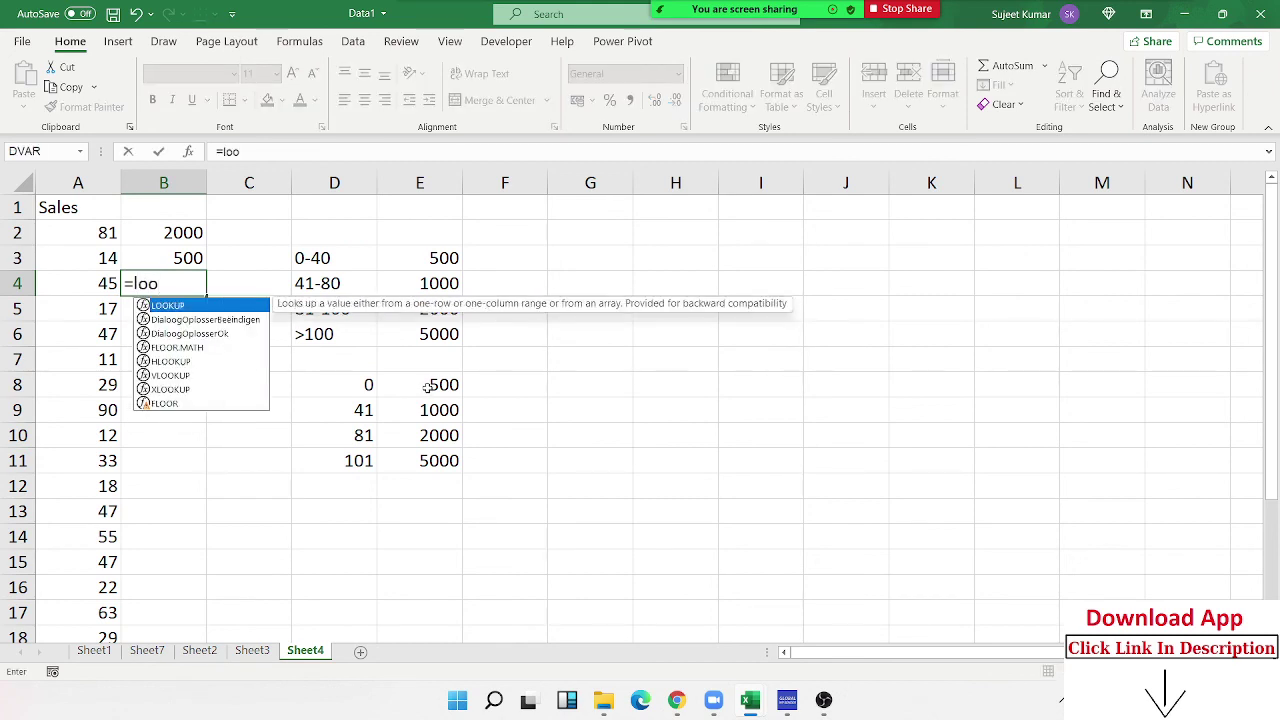
key("Tab")
key("Left")
type(",")
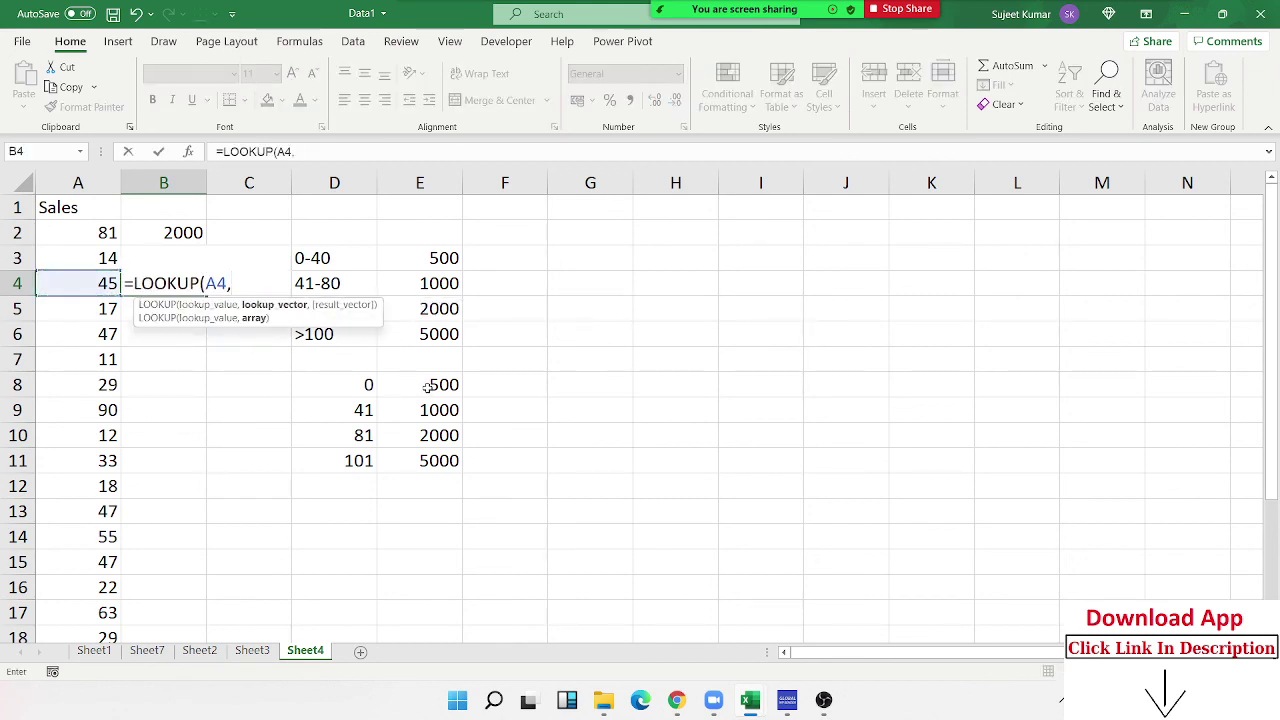
type("{0,")
type("41,8")
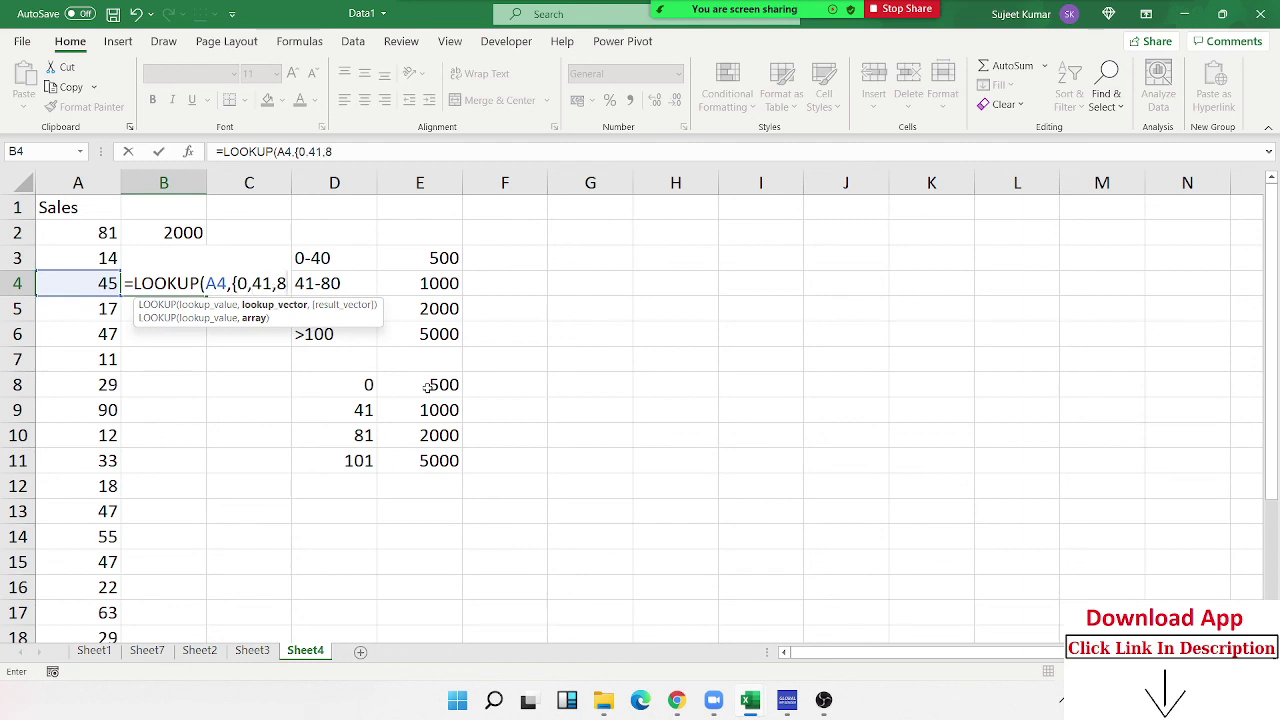
type("1,101")
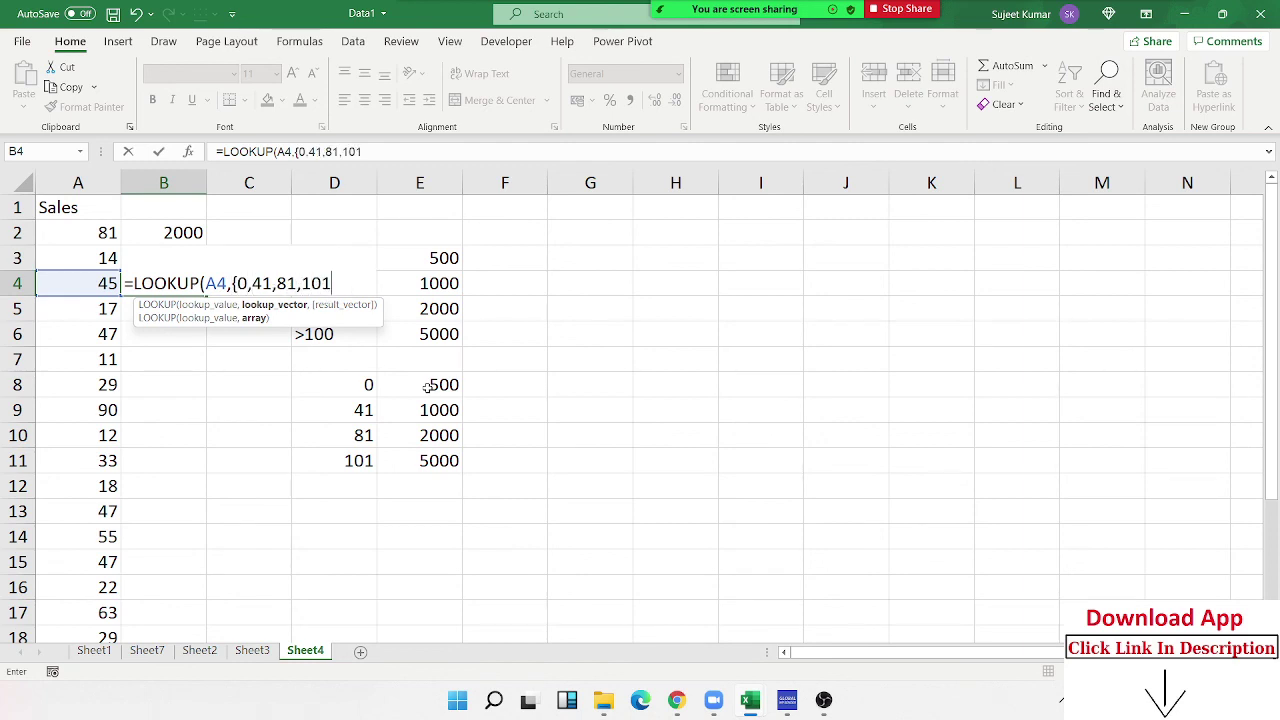
type("}")
type(",{")
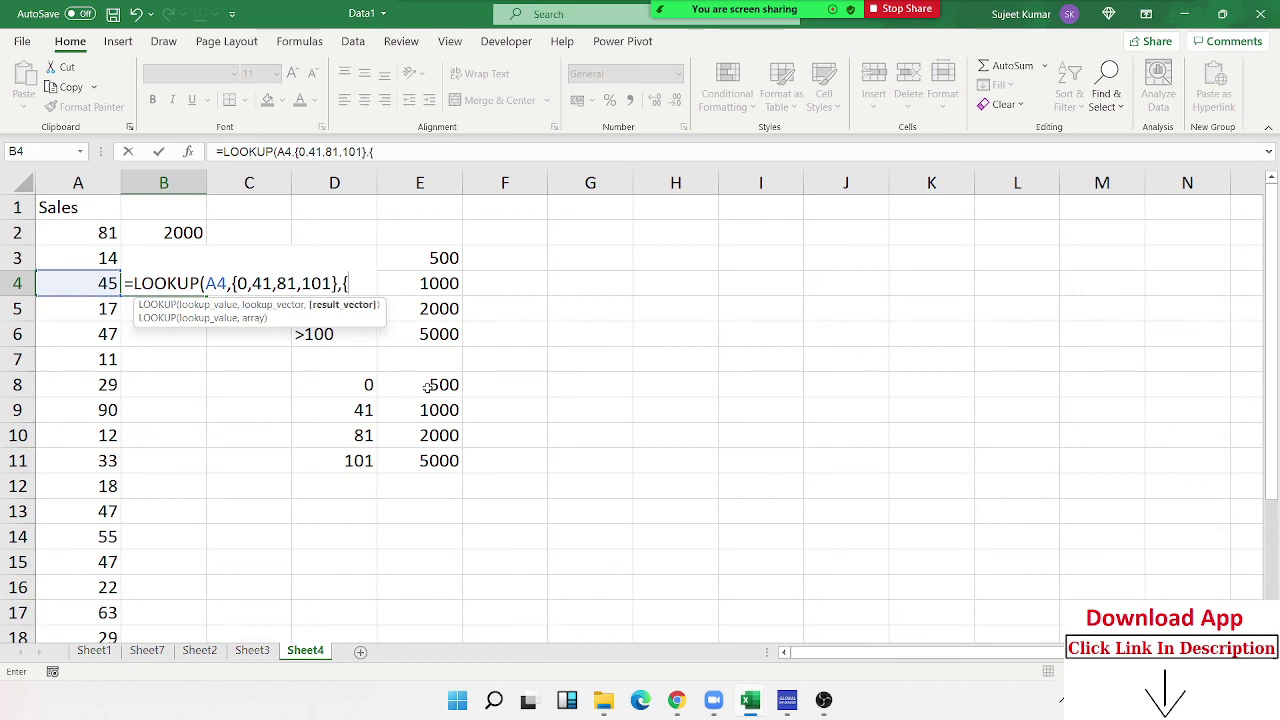
type("500,")
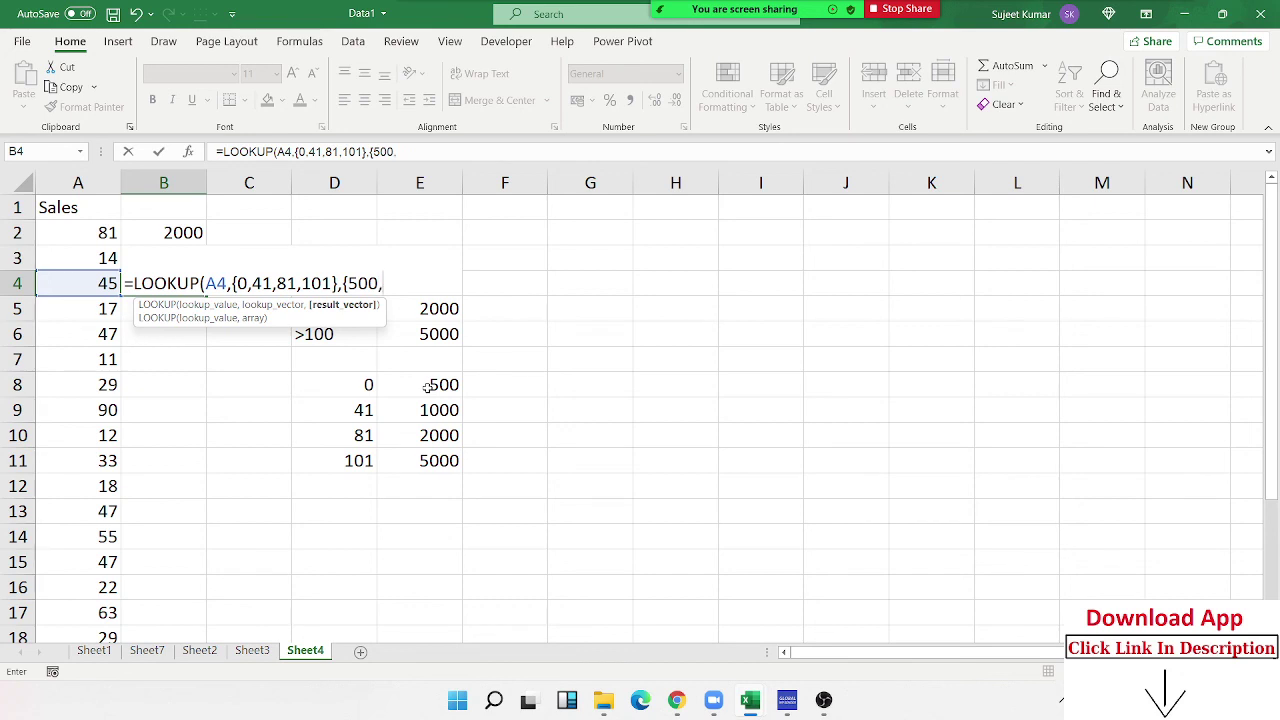
type("1000,20")
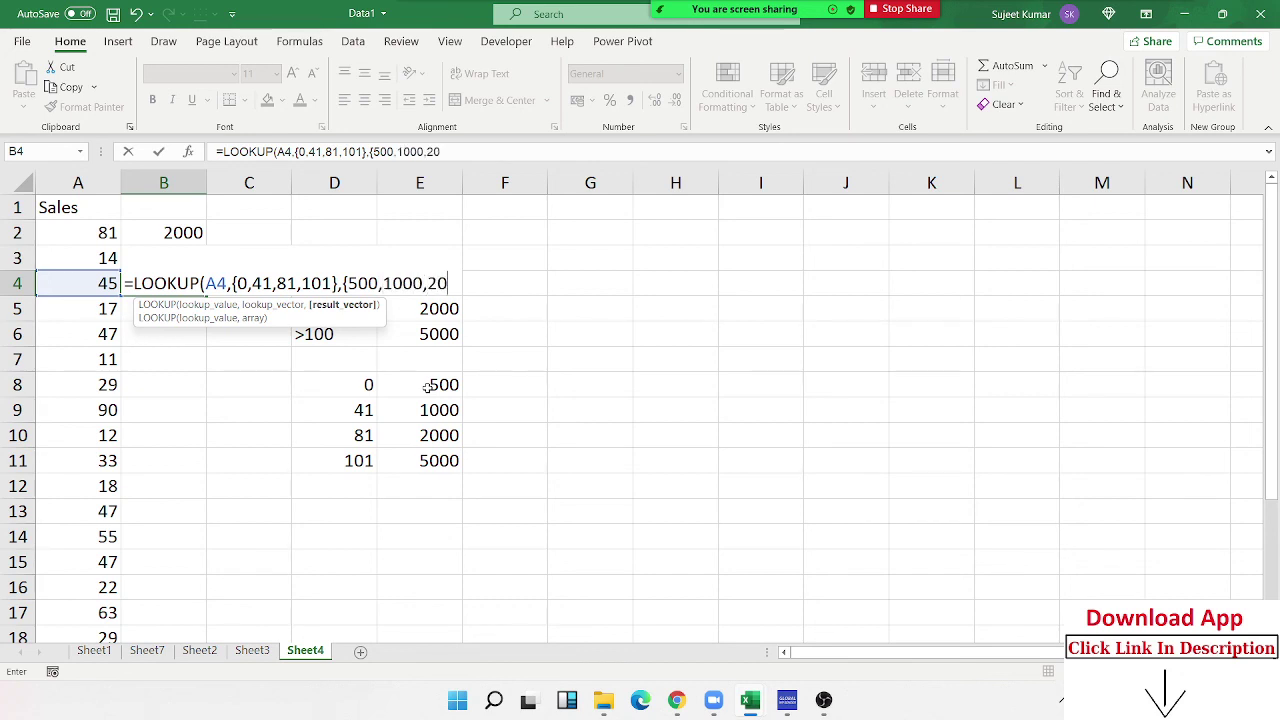
type("00,5000")
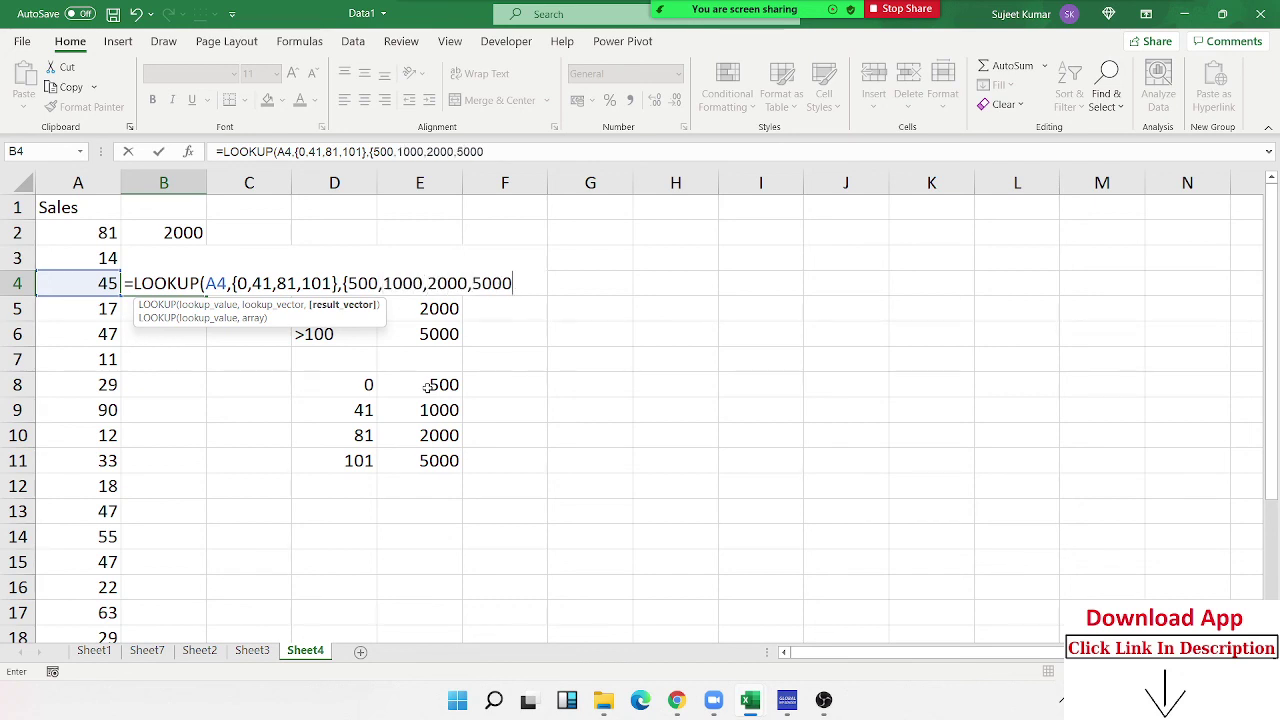
type("})")
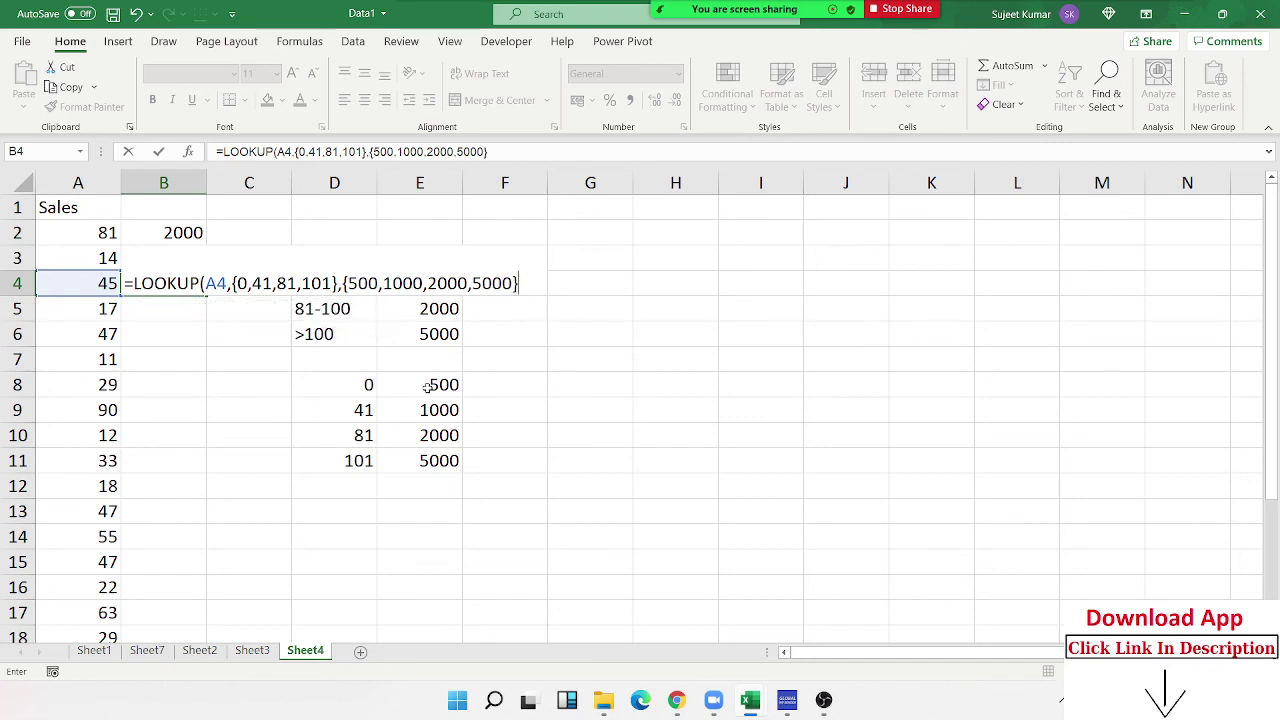
key("Return")
key("Up")
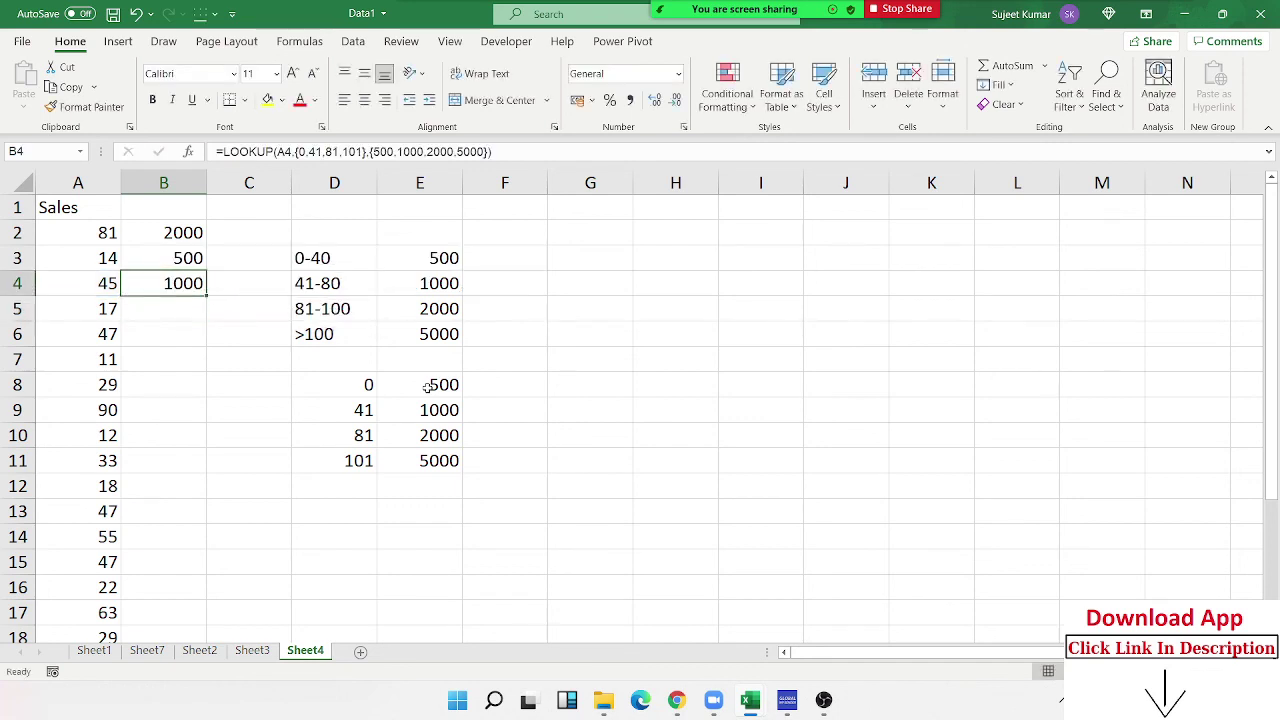